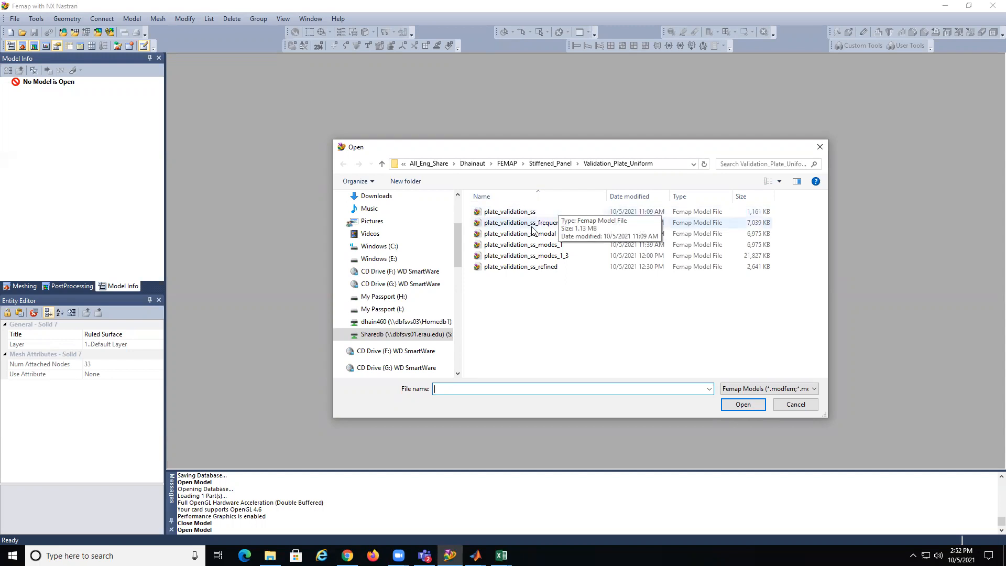
# Step: Open the plate_validation_ss_refined model from the Validation_Plate_Uniform folder
pyautogui.click(521, 266)
pyautogui.click(736, 403)
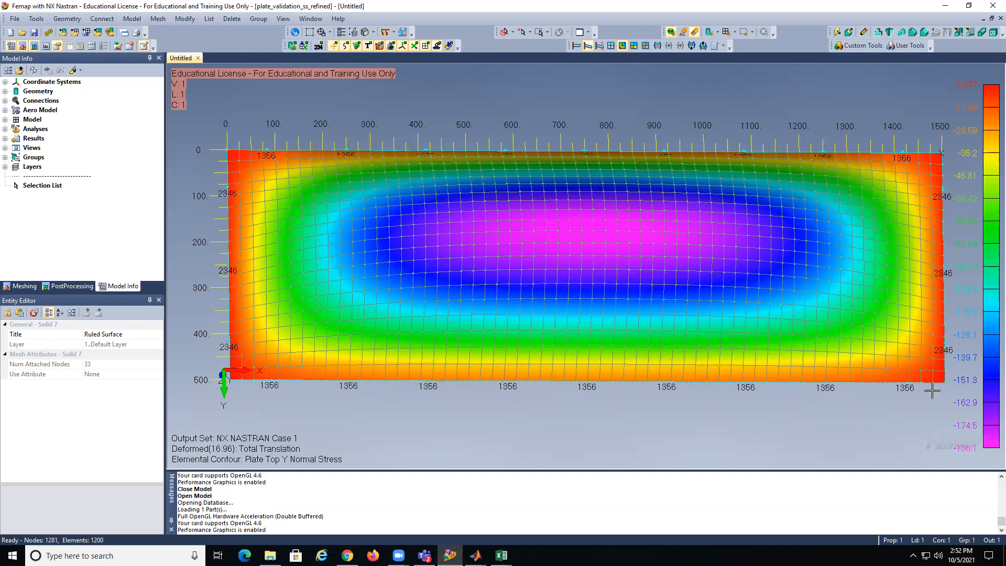
pyautogui.scroll(-2, 814, 298)
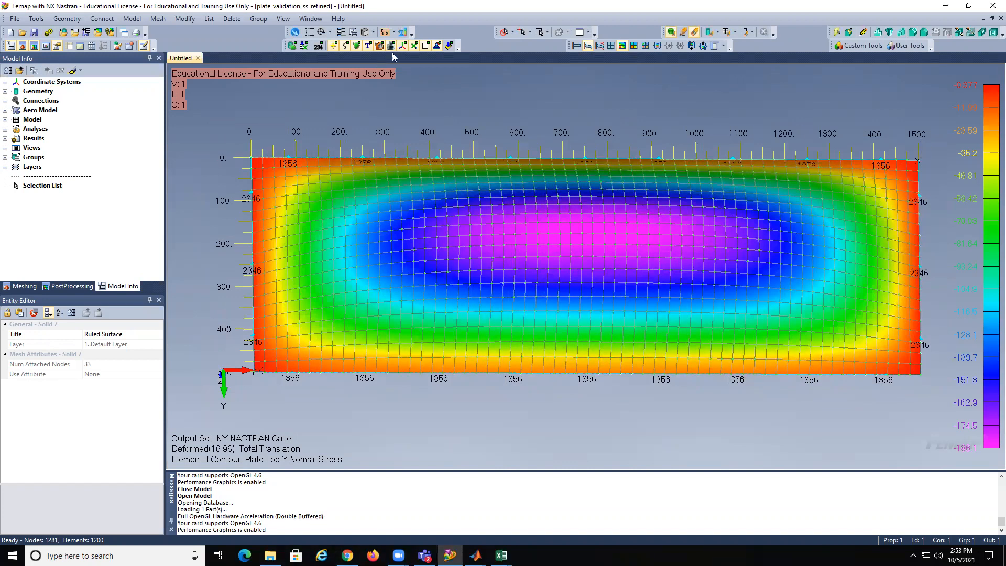
# Step: Hide the constraint symbols on the plate and briefly toggle the load display on and off
pyautogui.click(436, 46)
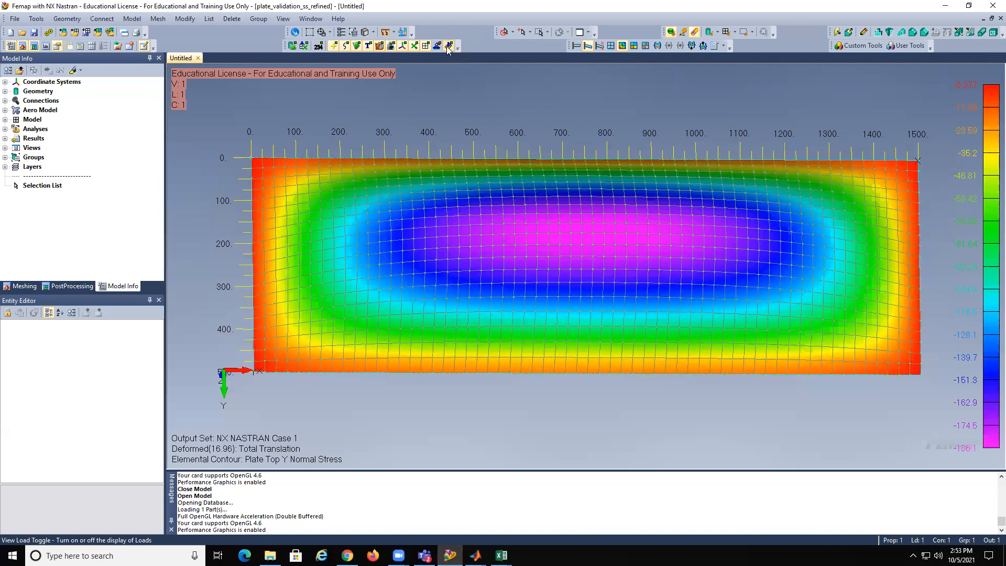
pyautogui.click(448, 49)
pyautogui.click(449, 49)
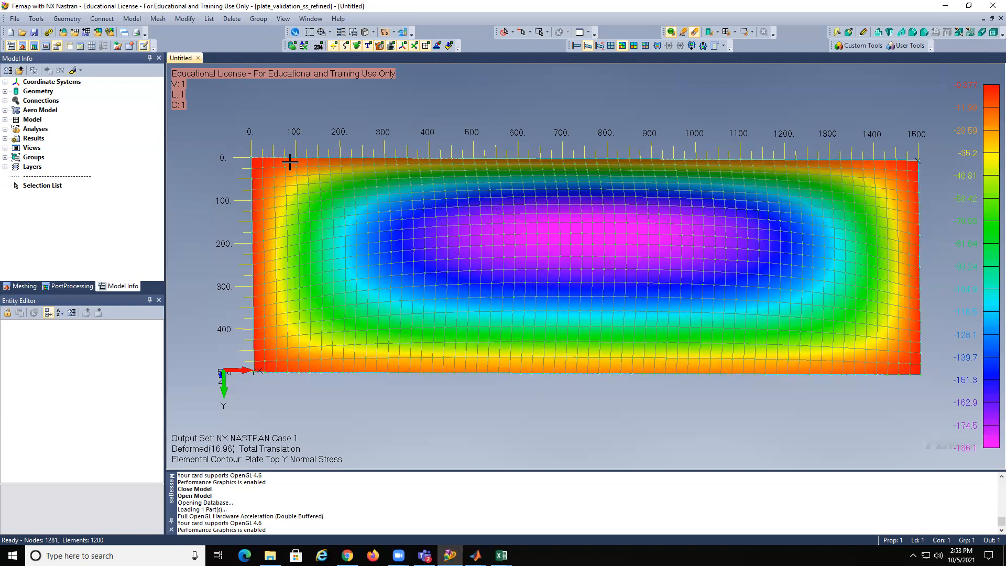
# Step: Review the ISOTROPIC Material definition, checking its Young's modulus, Poisson's ratio and mass density
pyautogui.click(6, 120)
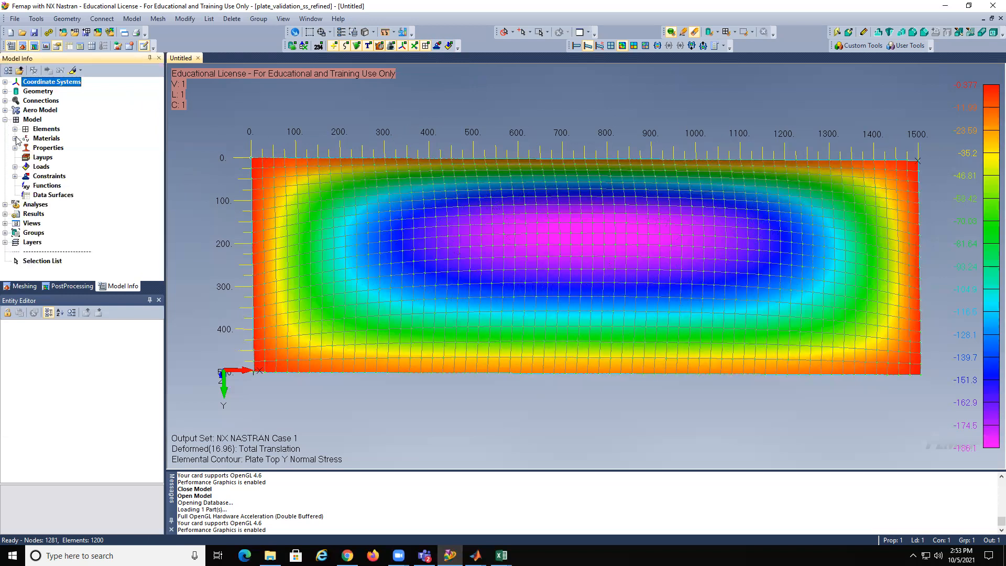
pyautogui.rightClick(45, 140)
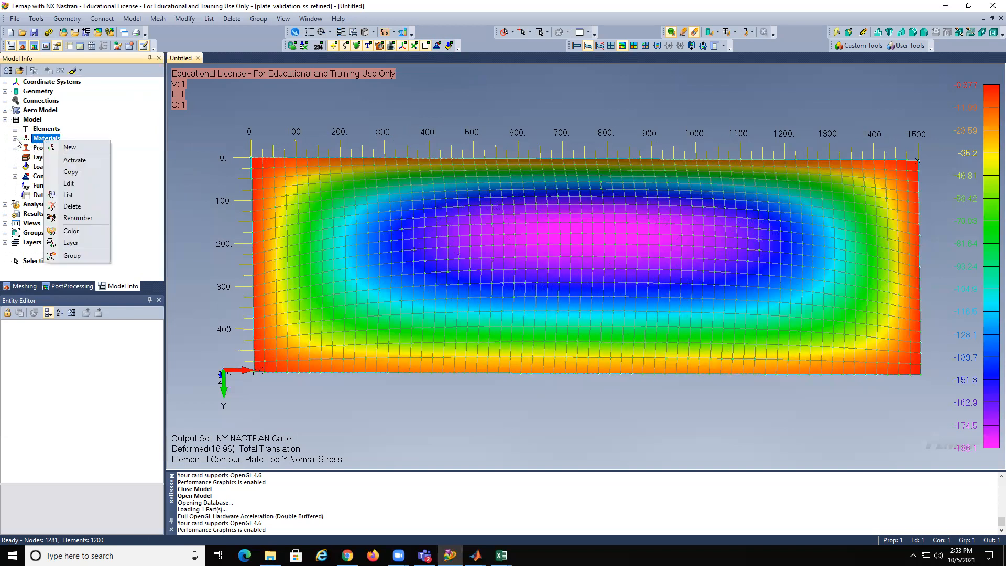
pyautogui.click(15, 139)
pyautogui.rightClick(77, 149)
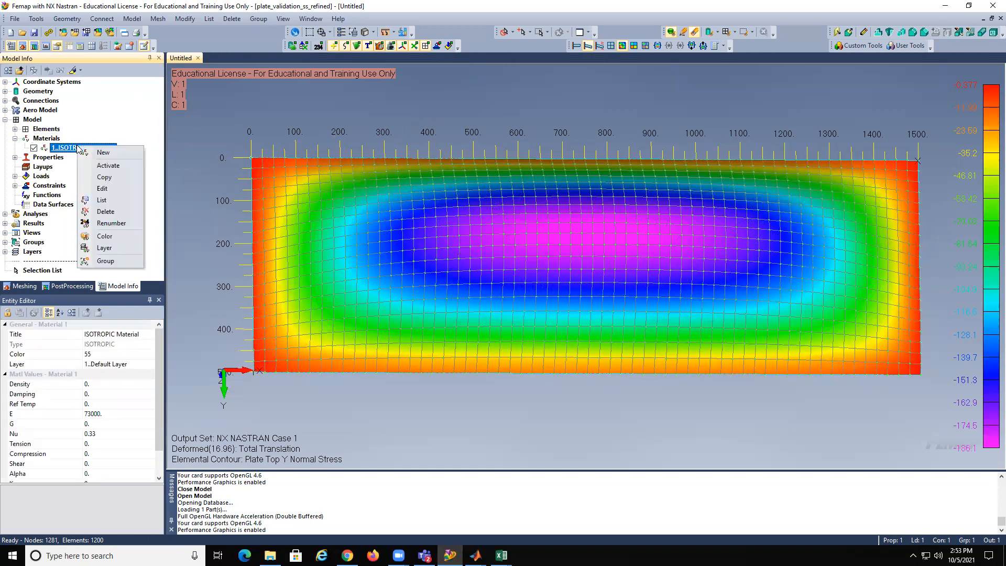
pyautogui.click(107, 189)
pyautogui.moveTo(464, 210); pyautogui.dragTo(430, 237)
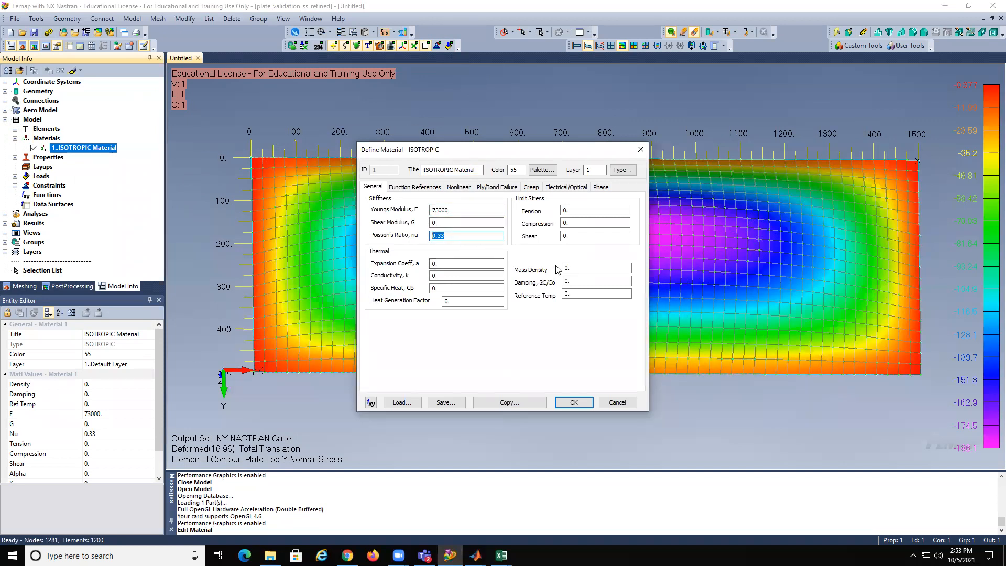
pyautogui.moveTo(583, 268); pyautogui.dragTo(557, 268)
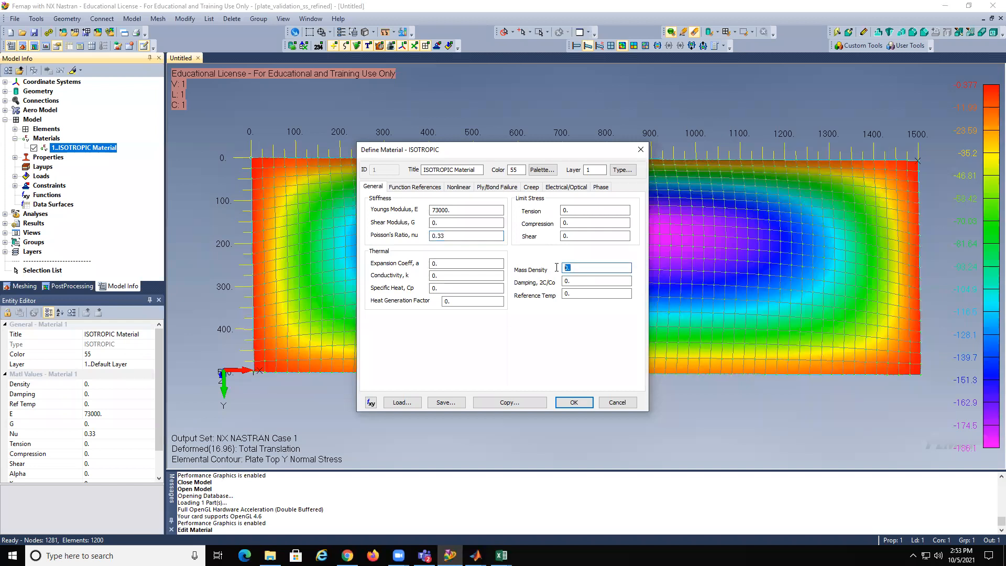
pyautogui.click(574, 402)
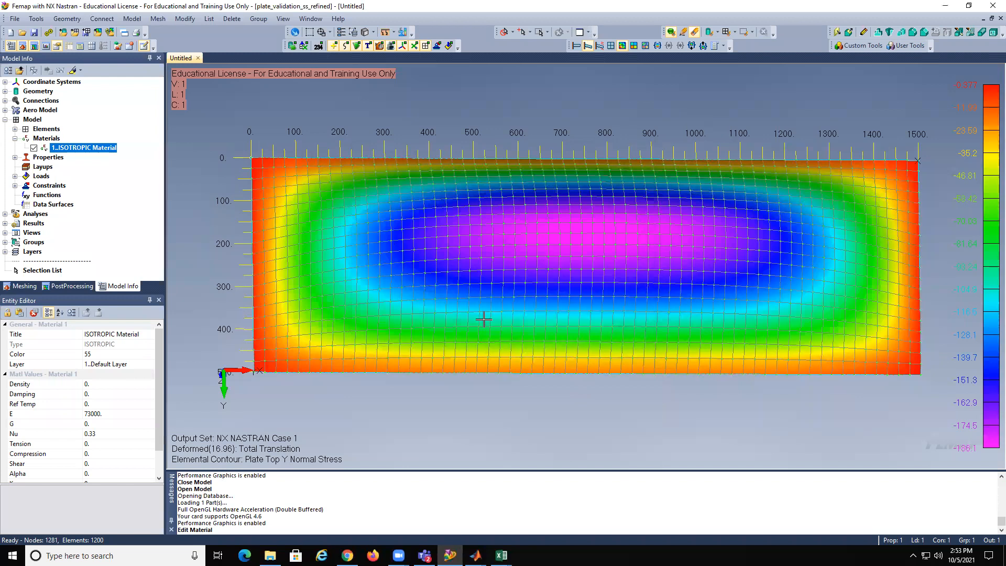
# Step: Review the PLATE Property definition, checking the plate thickness
pyautogui.click(14, 157)
pyautogui.click(68, 166)
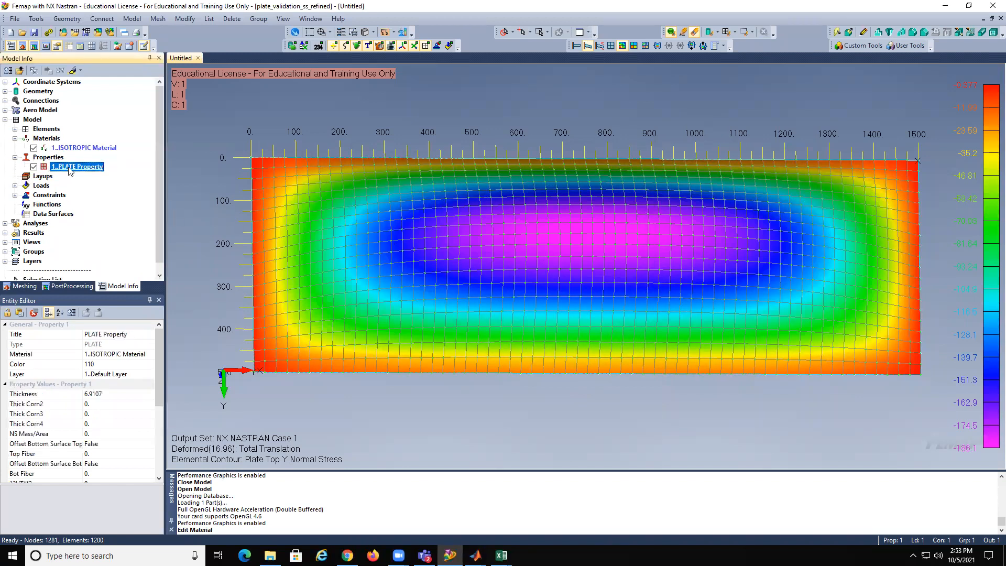
pyautogui.rightClick(69, 167)
pyautogui.click(105, 207)
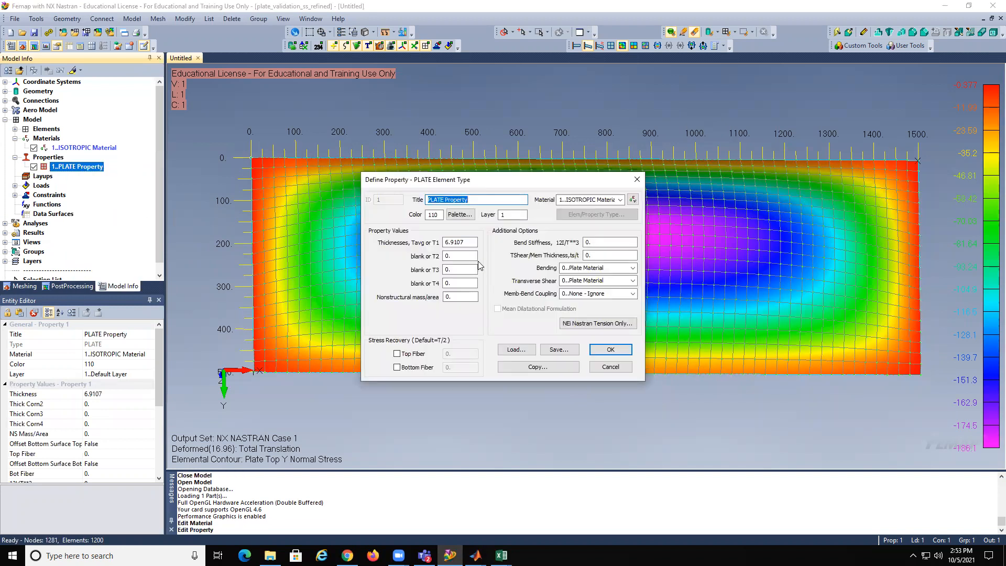
pyautogui.moveTo(471, 242); pyautogui.dragTo(442, 242)
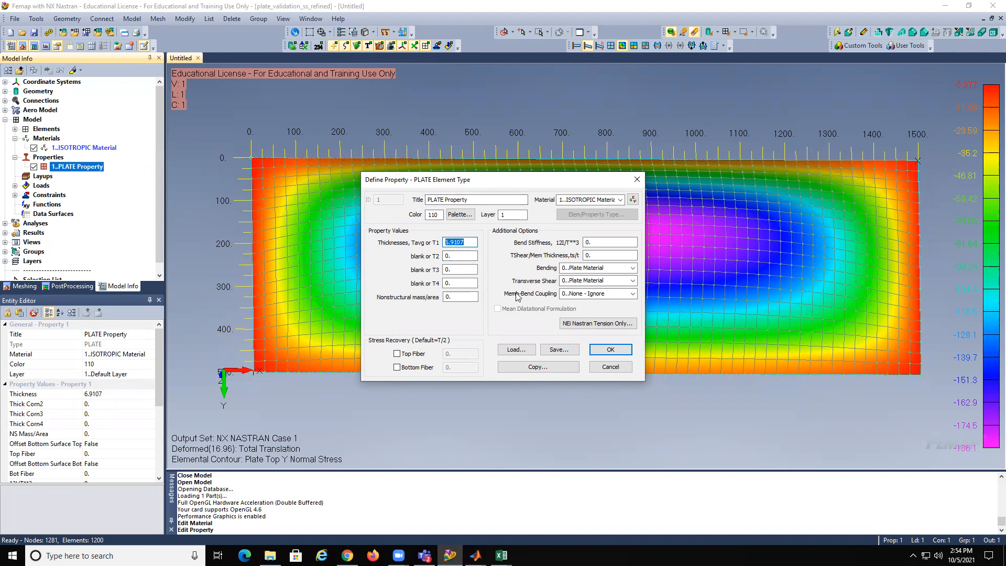
pyautogui.click(600, 350)
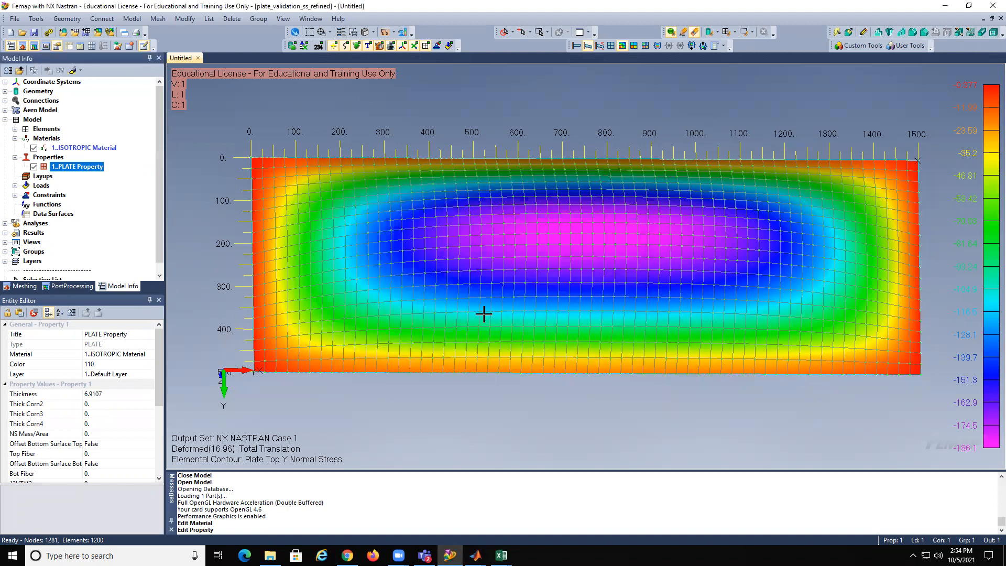
# Step: Review the Pressure on Element load definition, checking the pressure value and its direction
pyautogui.click(15, 186)
pyautogui.click(25, 194)
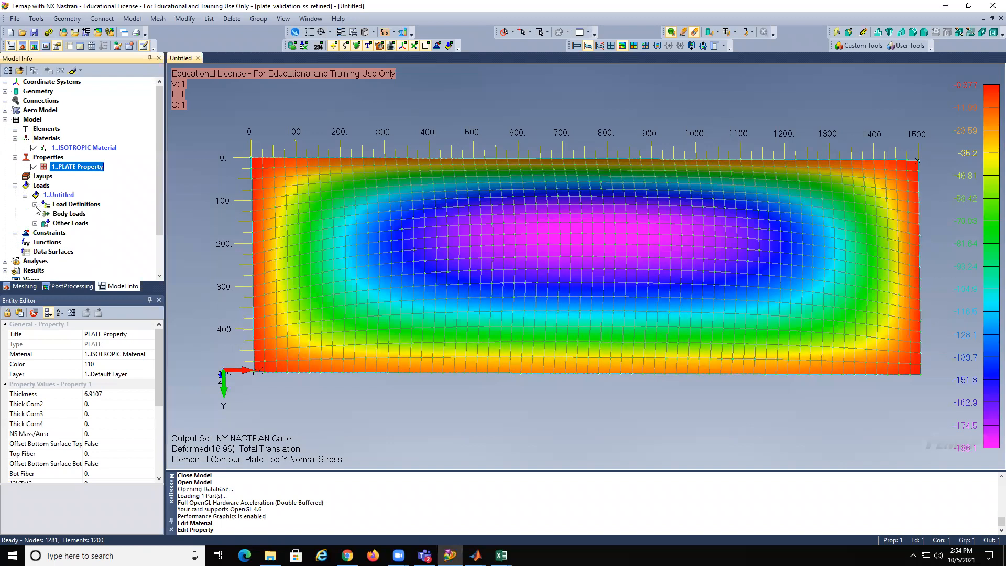
pyautogui.click(35, 204)
pyautogui.rightClick(87, 213)
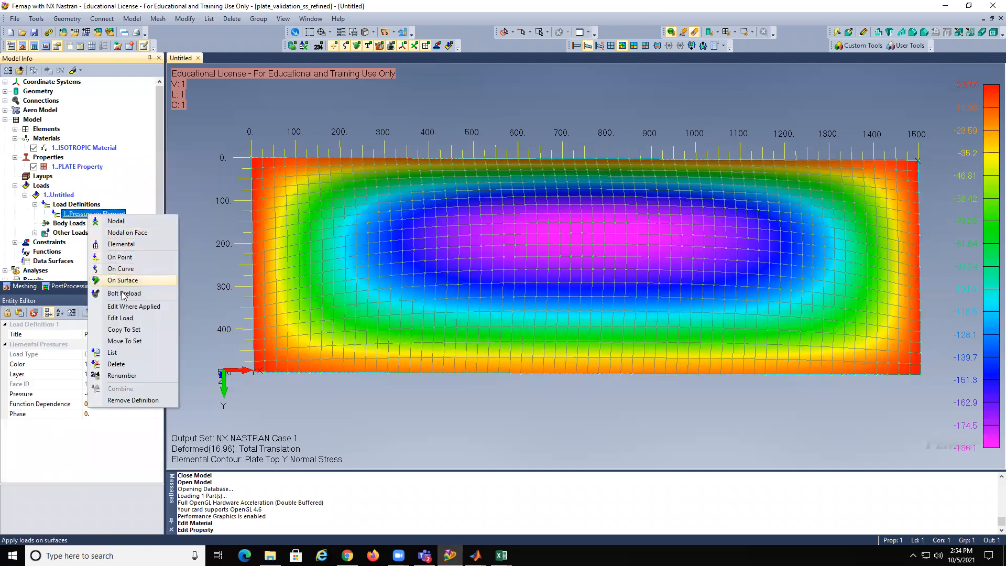
pyautogui.click(120, 318)
pyautogui.click(479, 290)
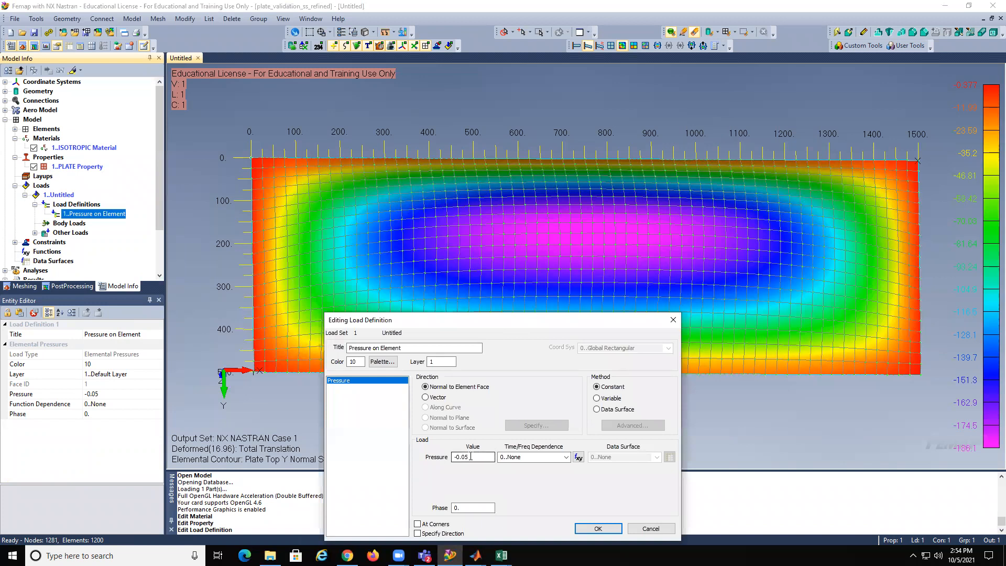
pyautogui.click(597, 528)
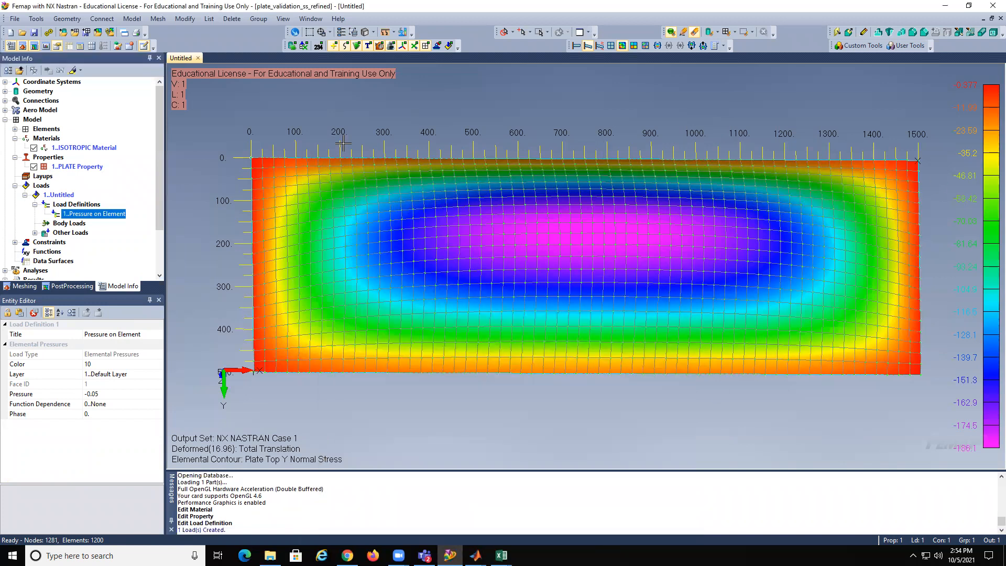
# Step: Turn off the drawing of the workplane in Workplane Management
pyautogui.click(36, 18)
pyautogui.click(50, 58)
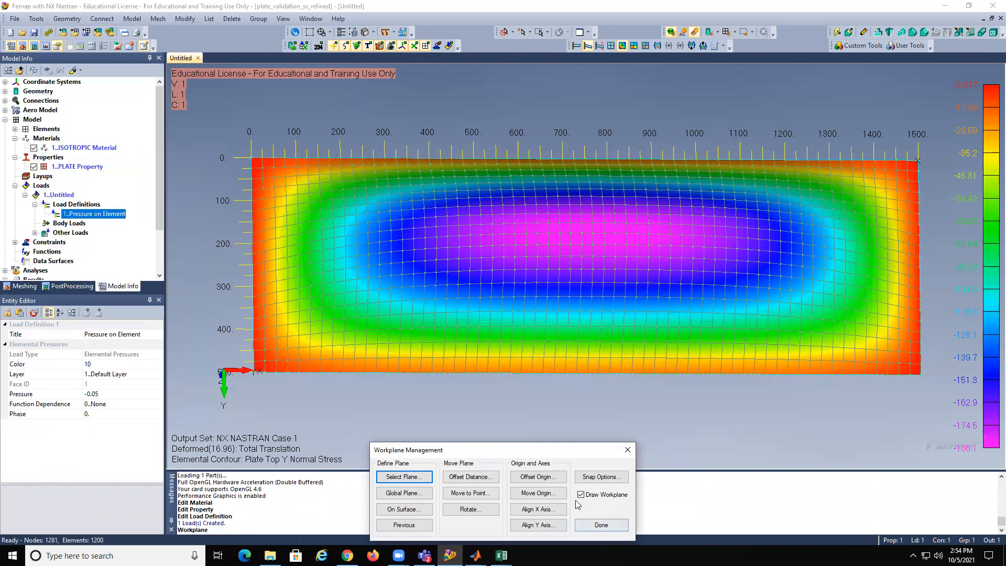
pyautogui.click(601, 525)
# Step: Display the plate in its undeformed shape, seen at a low oblique angle
pyautogui.moveTo(520, 283); pyautogui.dragTo(513, 182, button='middle')
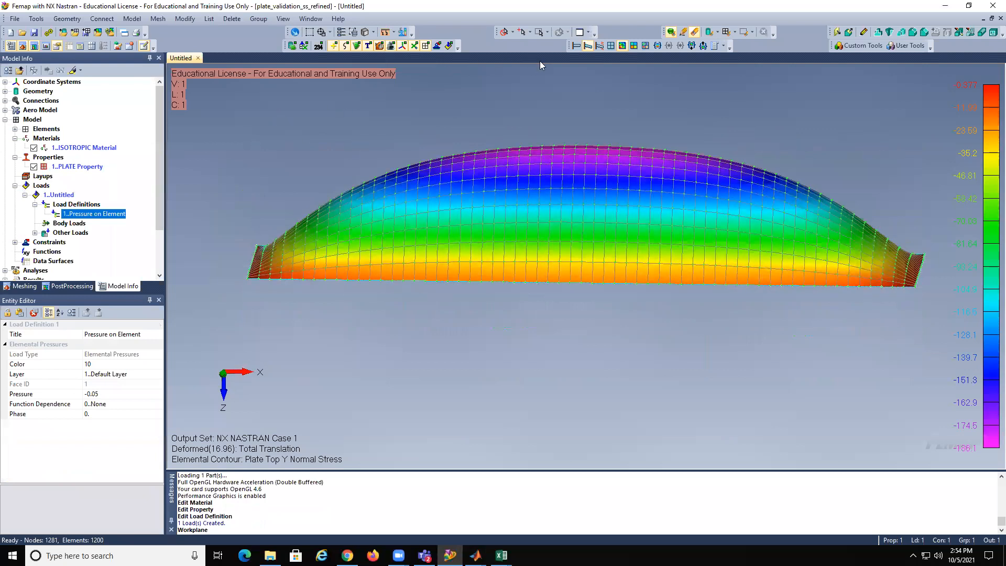
pyautogui.click(575, 46)
pyautogui.moveTo(539, 174); pyautogui.dragTo(568, 230, button='middle')
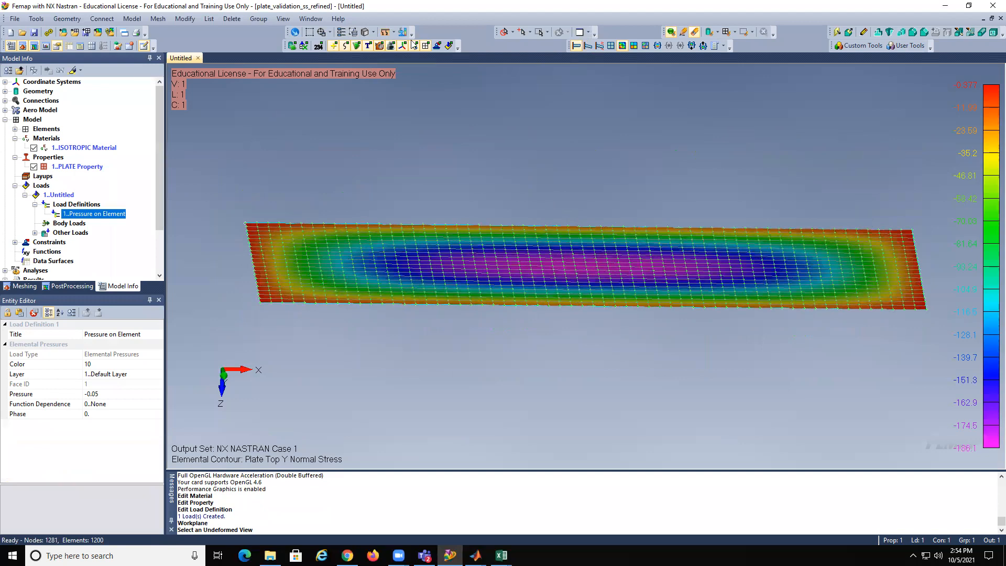
# Step: Show the pressure loads on the plate for inspection, hide them again and display the edge constraints
pyautogui.click(449, 46)
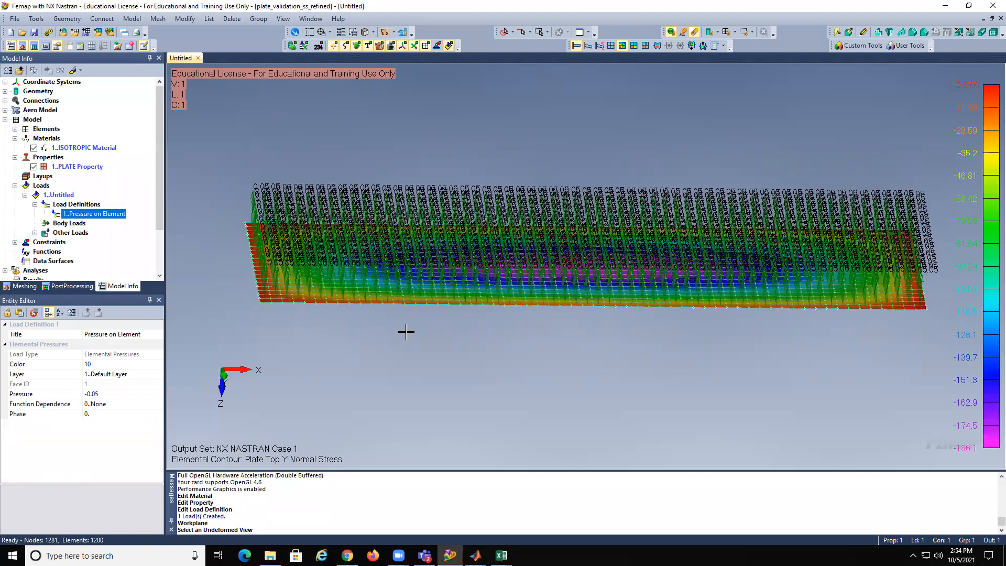
pyautogui.scroll(5, 406, 331)
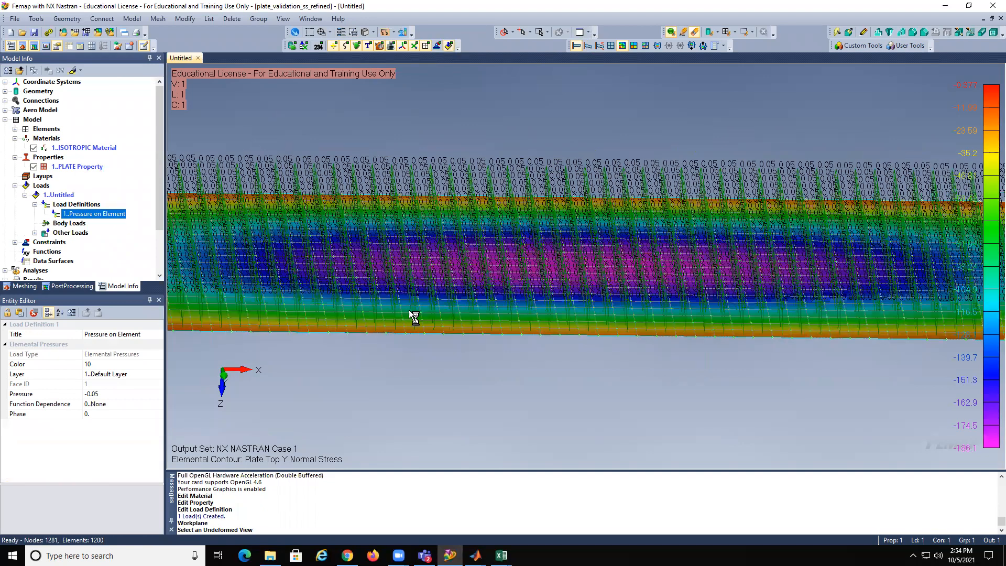
pyautogui.click(437, 47)
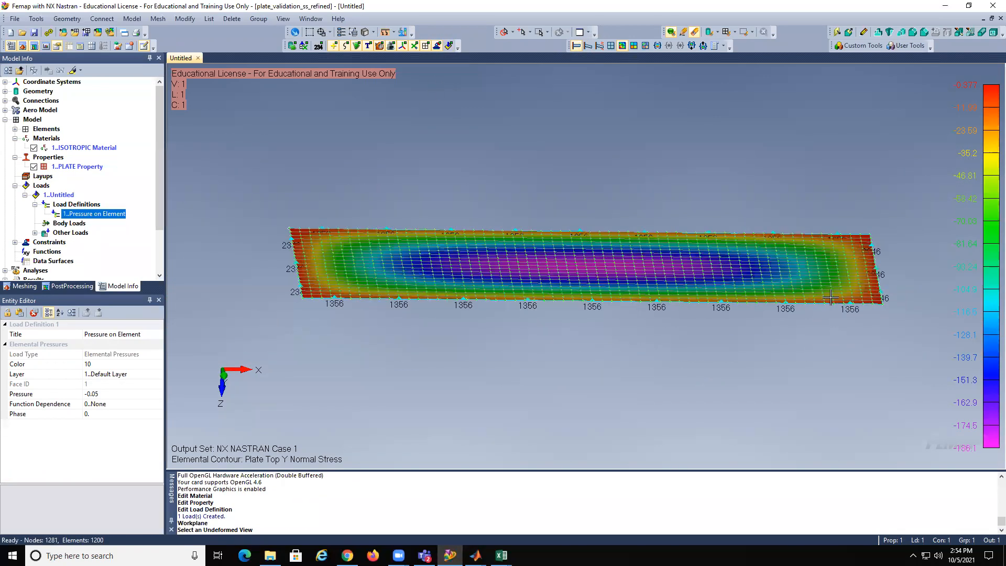
pyautogui.moveTo(574, 274); pyautogui.dragTo(450, 225, button='middle')
# Step: Collapse the loads, properties and materials in the model tree and expand the results of the NX Nastran Static Analysis Set
pyautogui.click(15, 185)
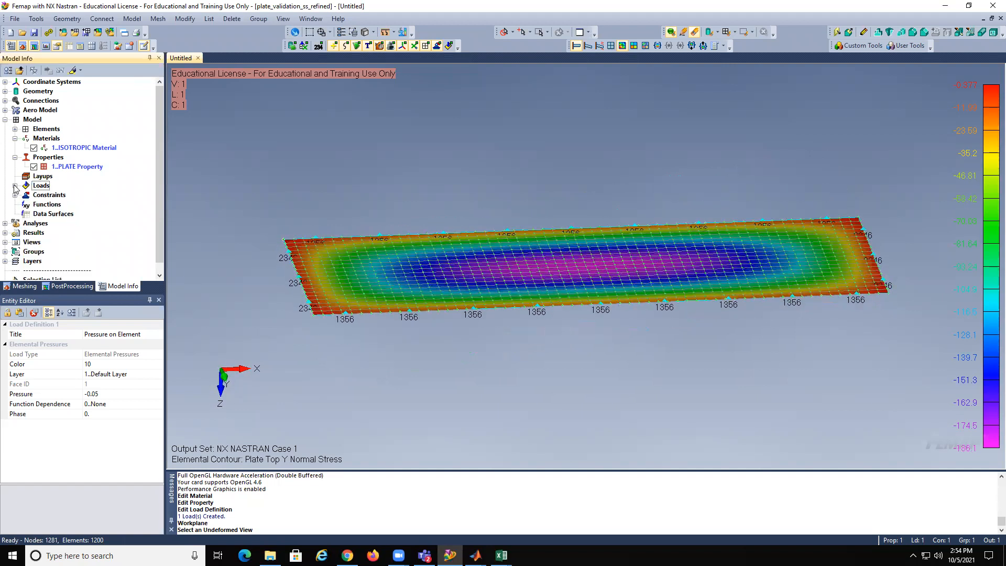
pyautogui.click(15, 157)
pyautogui.click(15, 138)
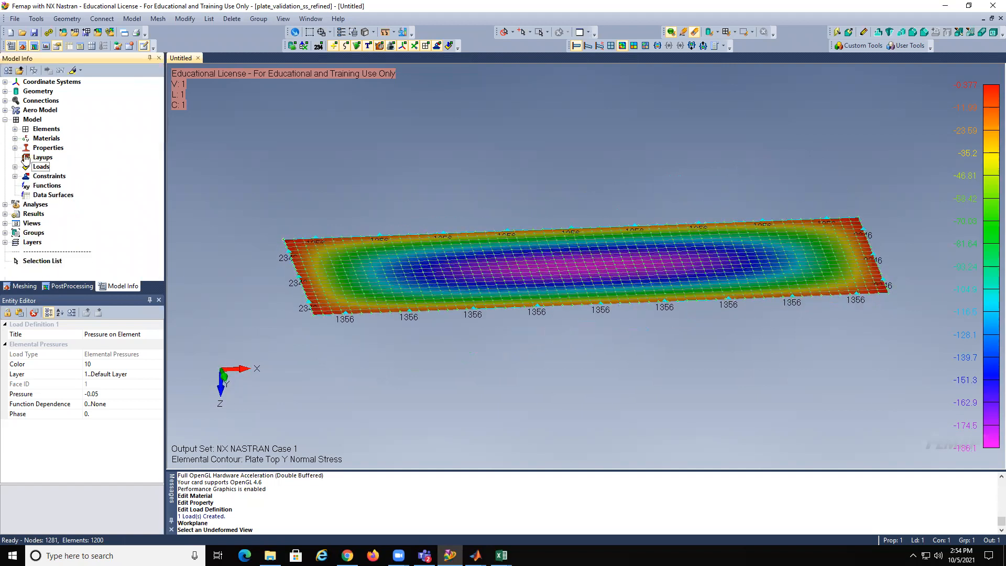
pyautogui.click(4, 204)
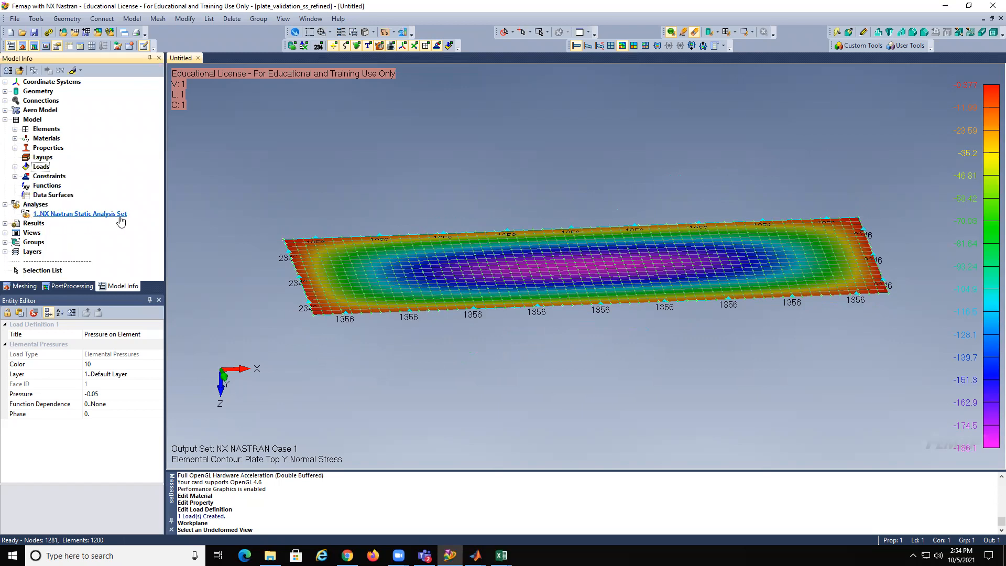
pyautogui.click(5, 224)
pyautogui.click(14, 233)
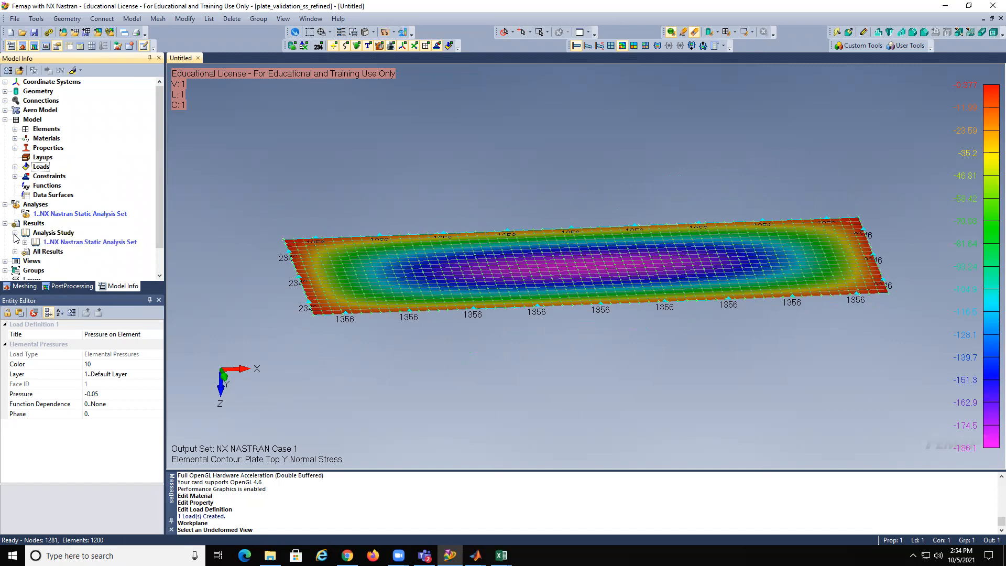
pyautogui.doubleClick(79, 244)
# Step: Set the contour output vector to Total Translation for NX NASTRAN Case 1 and display the plate's deformed shape
pyautogui.moveTo(437, 291); pyautogui.dragTo(421, 275, button='middle')
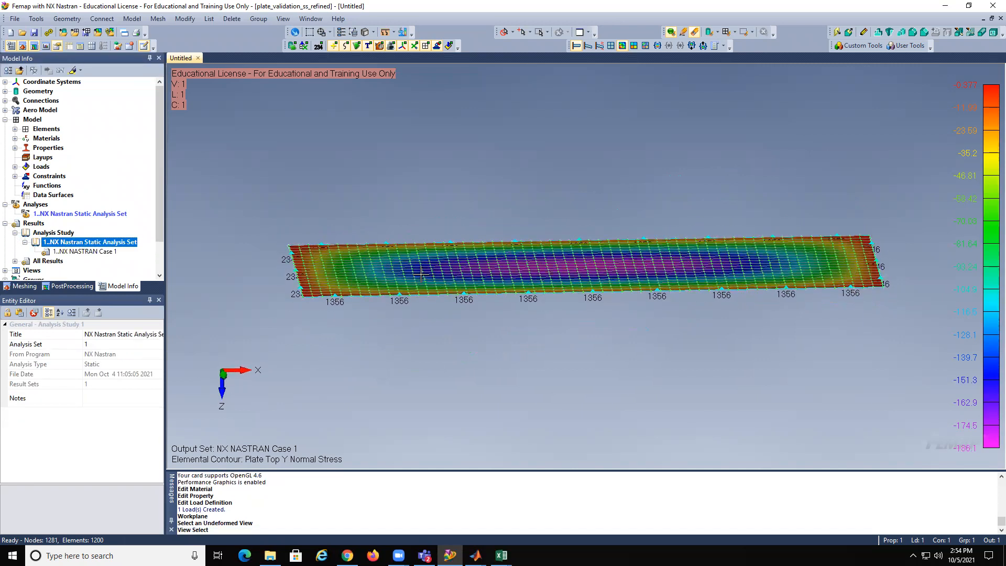
pyautogui.press('F5')
pyautogui.click(523, 518)
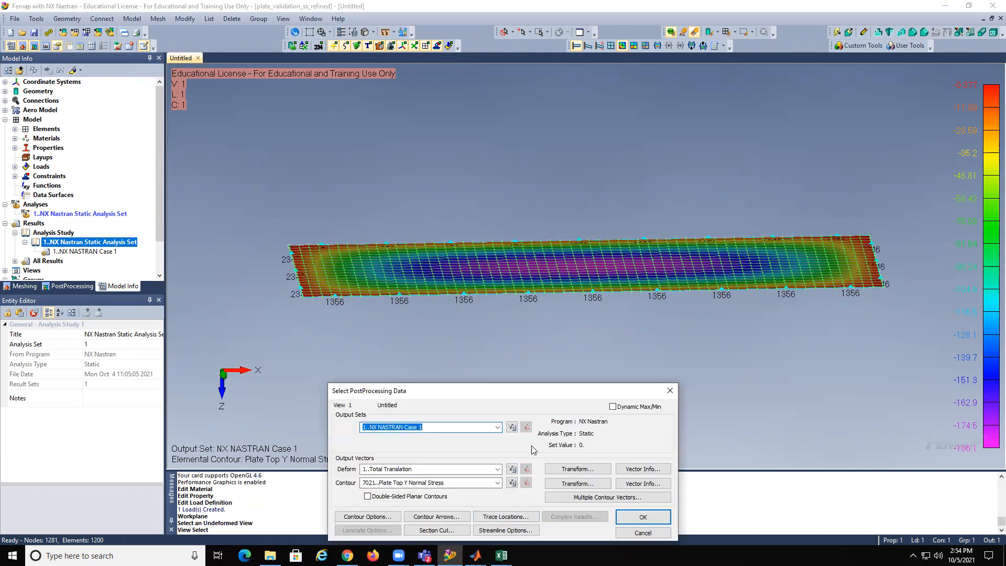
pyautogui.click(497, 483)
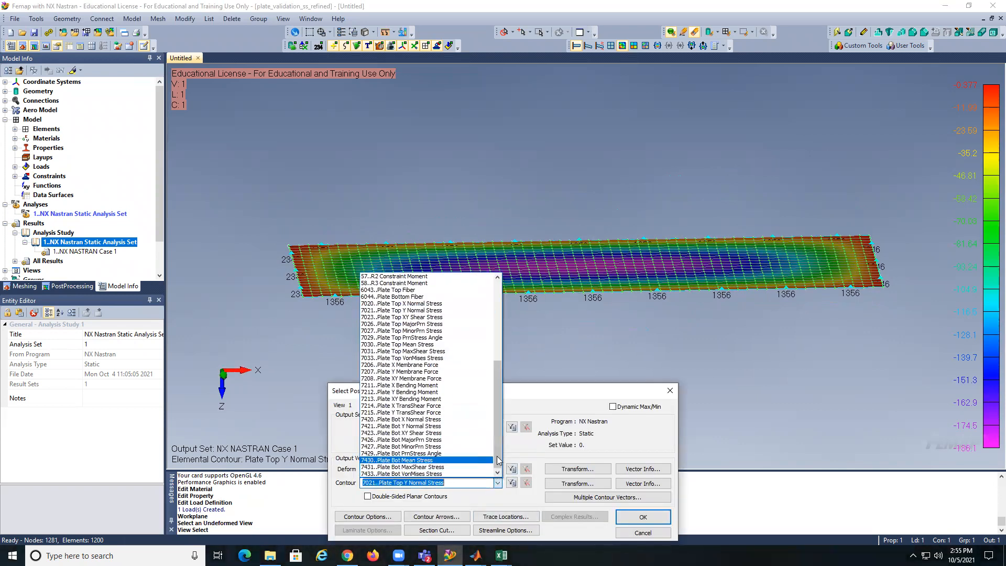
pyautogui.click(385, 276)
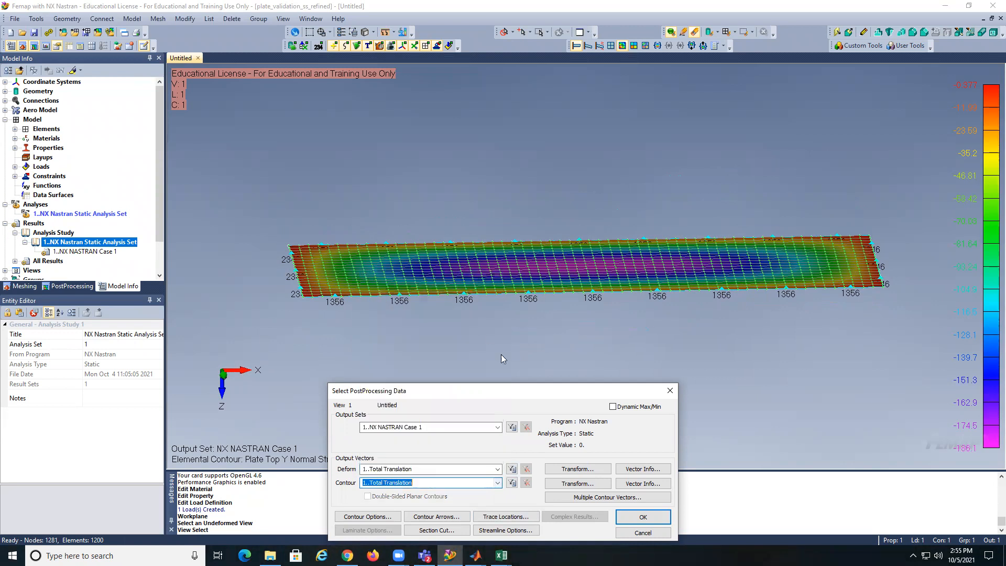
pyautogui.click(642, 517)
pyautogui.click(525, 531)
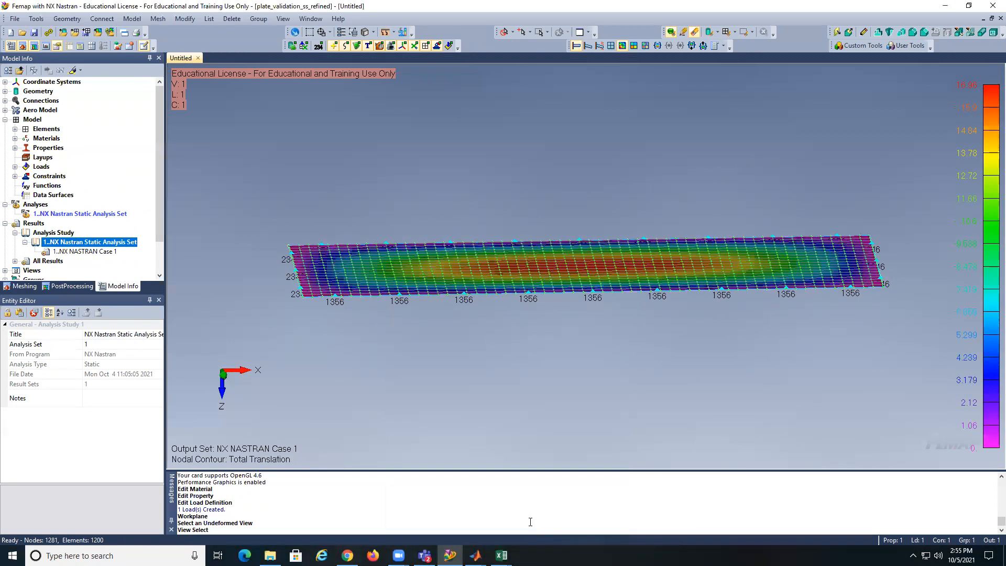
pyautogui.moveTo(542, 331); pyautogui.dragTo(529, 374, button='middle')
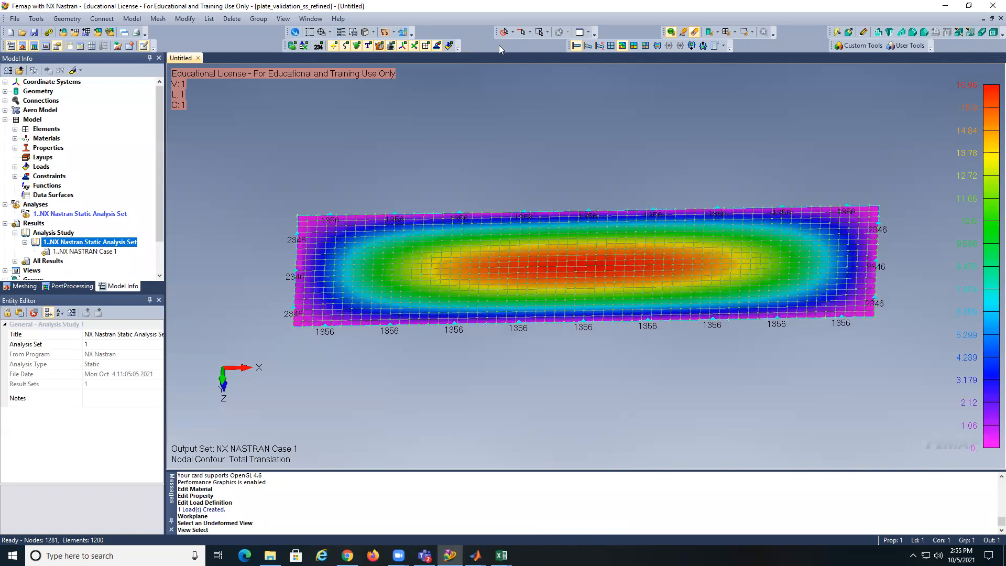
pyautogui.click(587, 46)
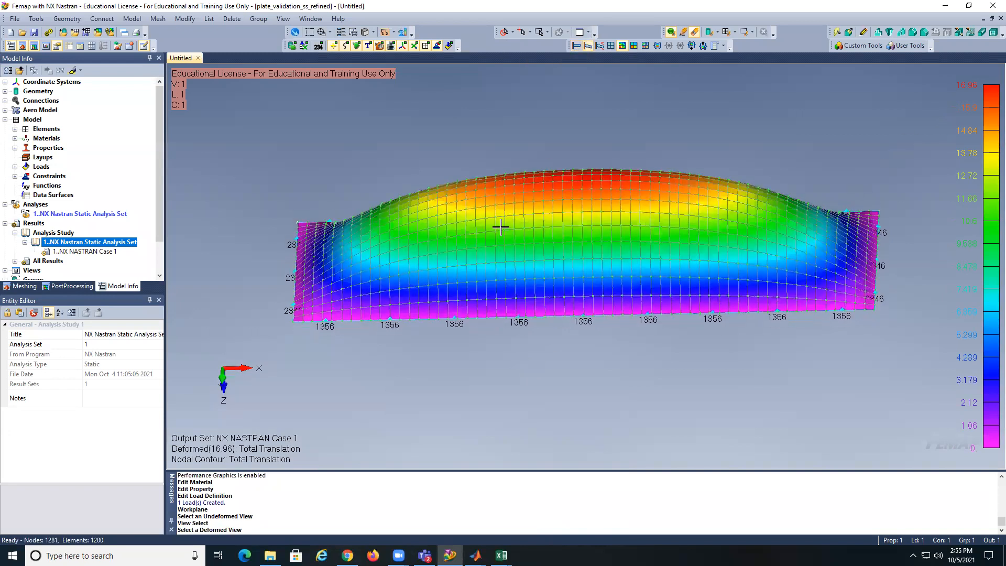
# Step: Set the contour output vector to Plate Top X Normal Stress on the deformed plate, seen from a low side angle
pyautogui.moveTo(501, 204); pyautogui.dragTo(513, 204, button='middle')
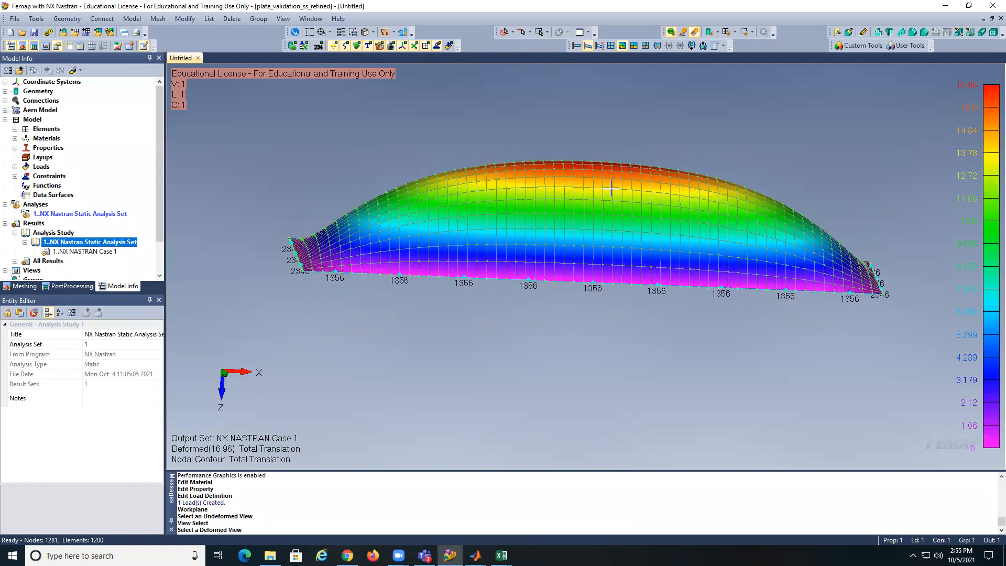
pyautogui.moveTo(483, 174); pyautogui.dragTo(494, 164, button='middle')
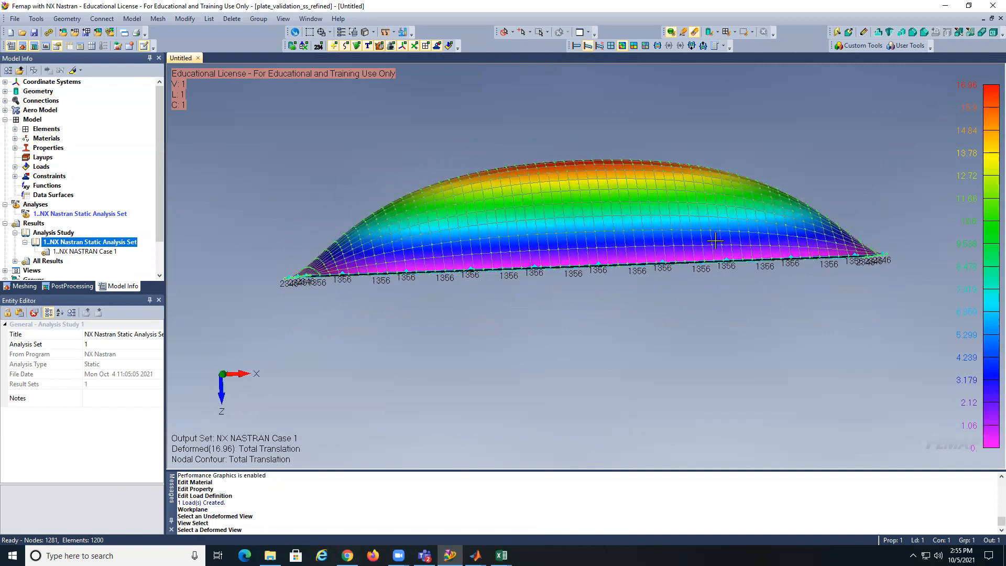
pyautogui.moveTo(718, 238); pyautogui.dragTo(711, 253, button='middle')
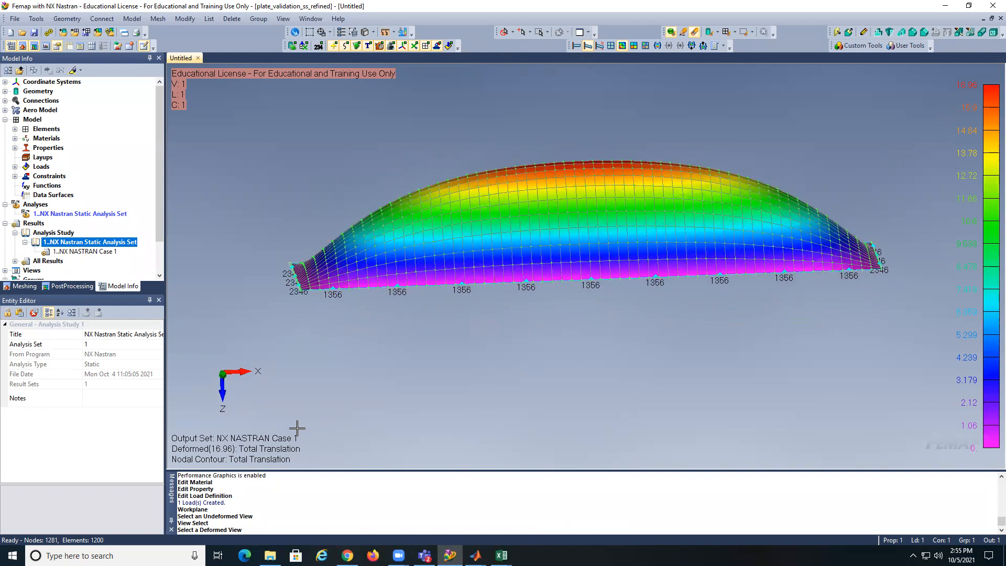
pyautogui.press('F5')
pyautogui.click(539, 514)
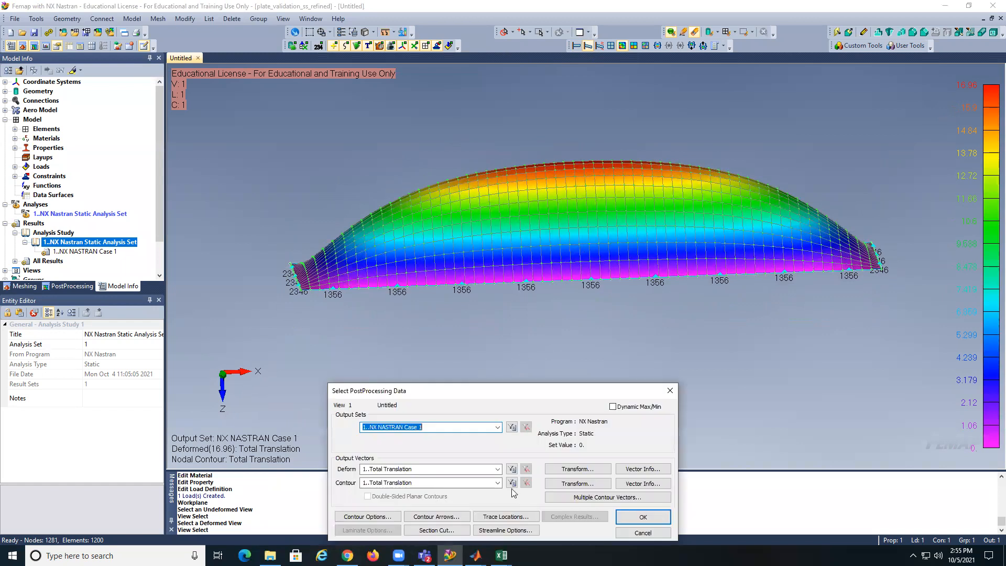
pyautogui.click(497, 483)
pyautogui.moveTo(499, 378); pyautogui.dragTo(487, 463)
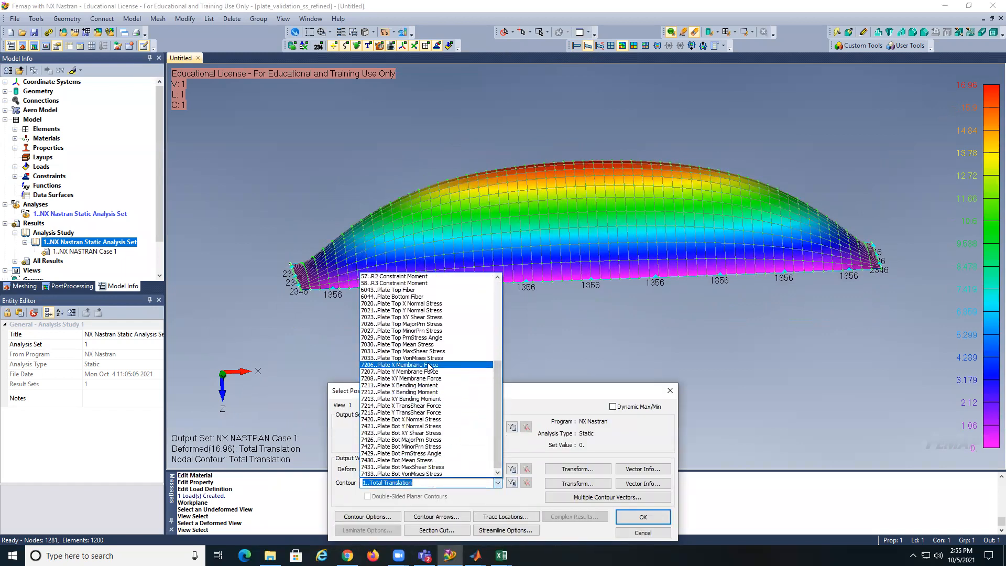
pyautogui.click(420, 303)
pyautogui.click(621, 517)
pyautogui.click(525, 533)
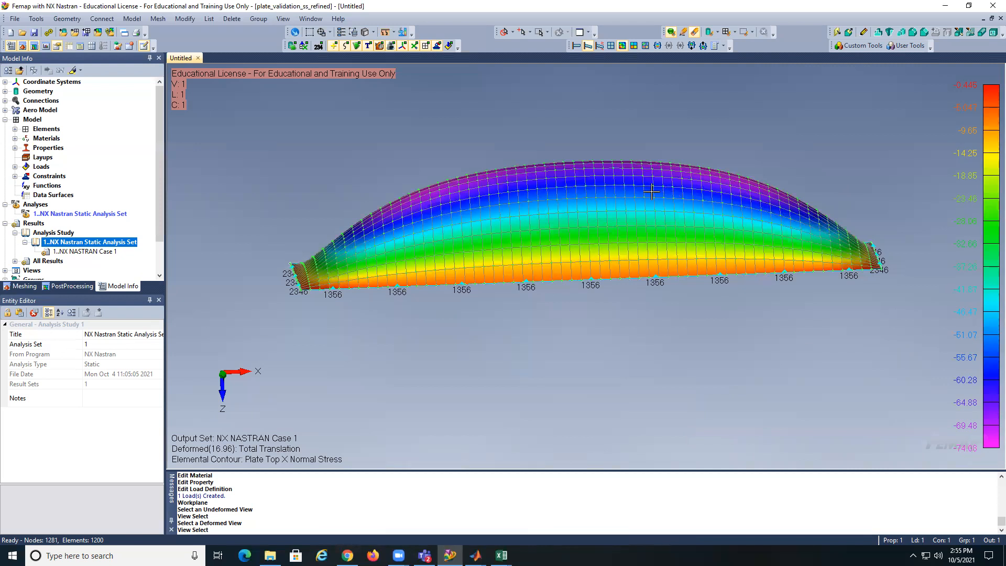
# Step: Change the contour output vector to Plate Top Y Normal Stress and apply it to the deformed view
pyautogui.press('F5')
pyautogui.click(531, 520)
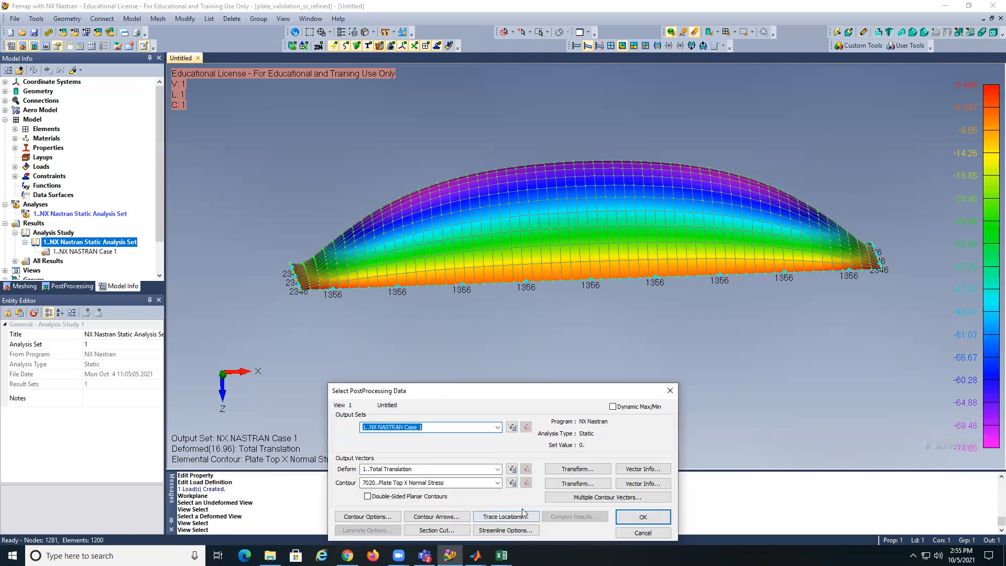
pyautogui.click(497, 482)
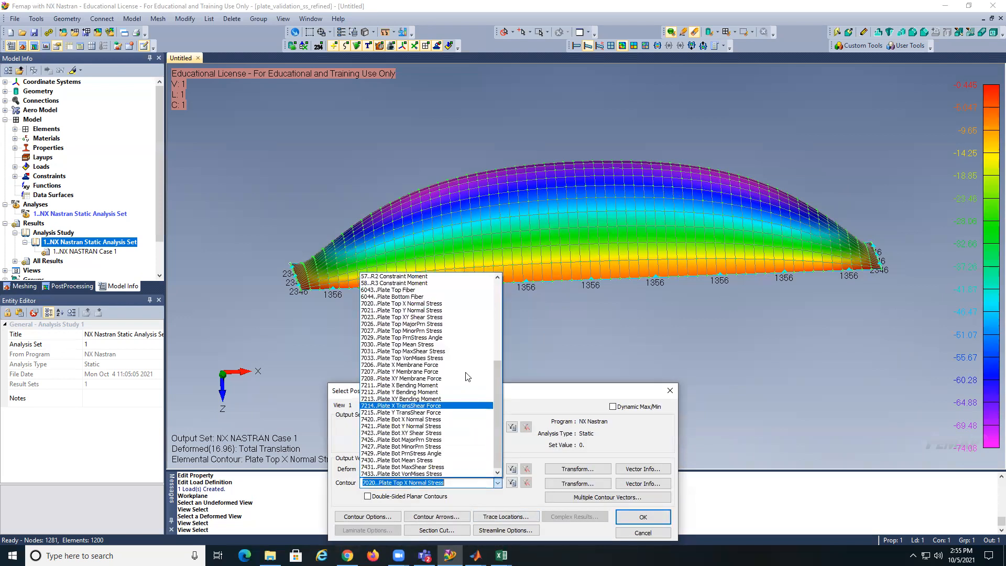
pyautogui.click(462, 310)
pyautogui.click(634, 524)
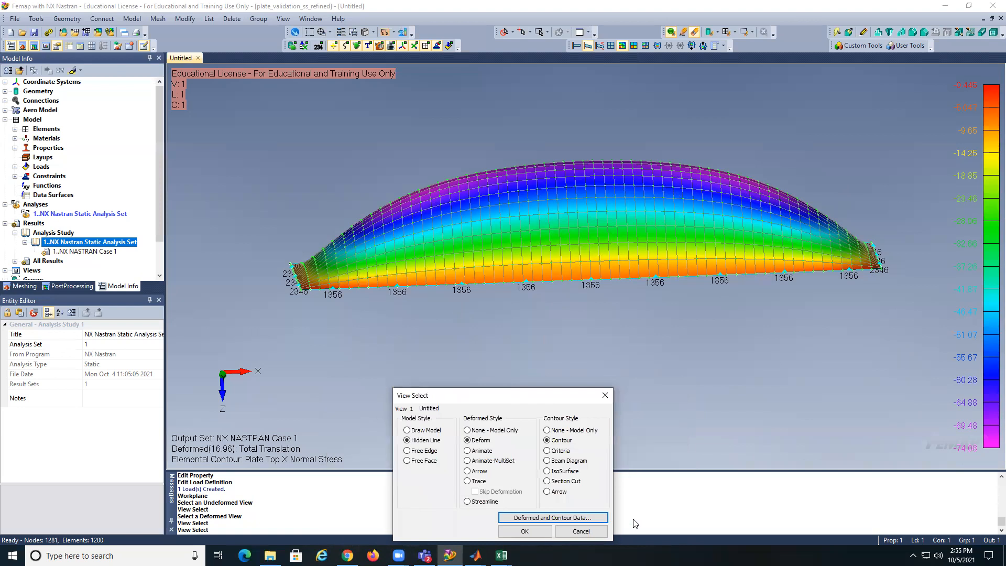
pyautogui.click(523, 531)
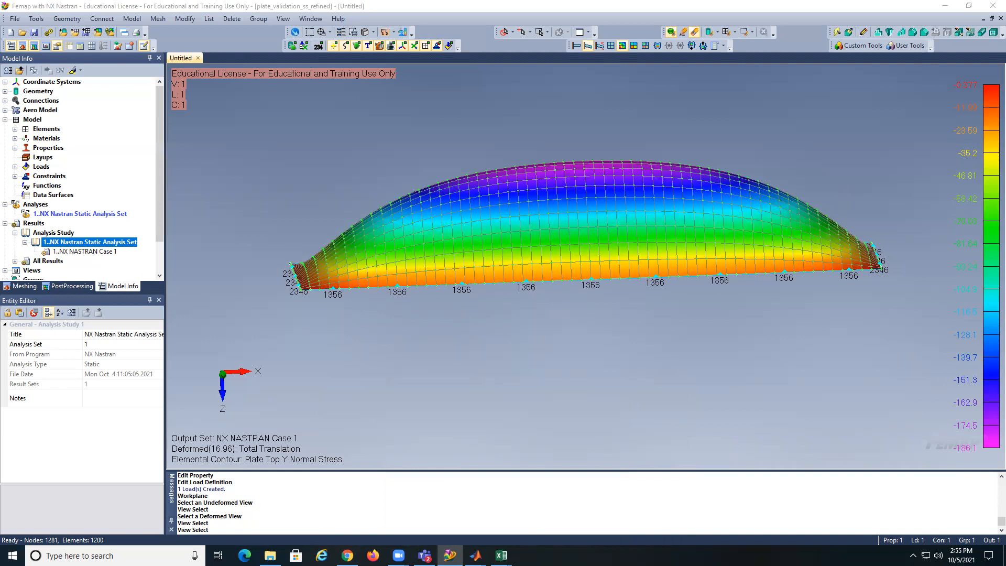
pyautogui.hotkey('alt', 'Tab')
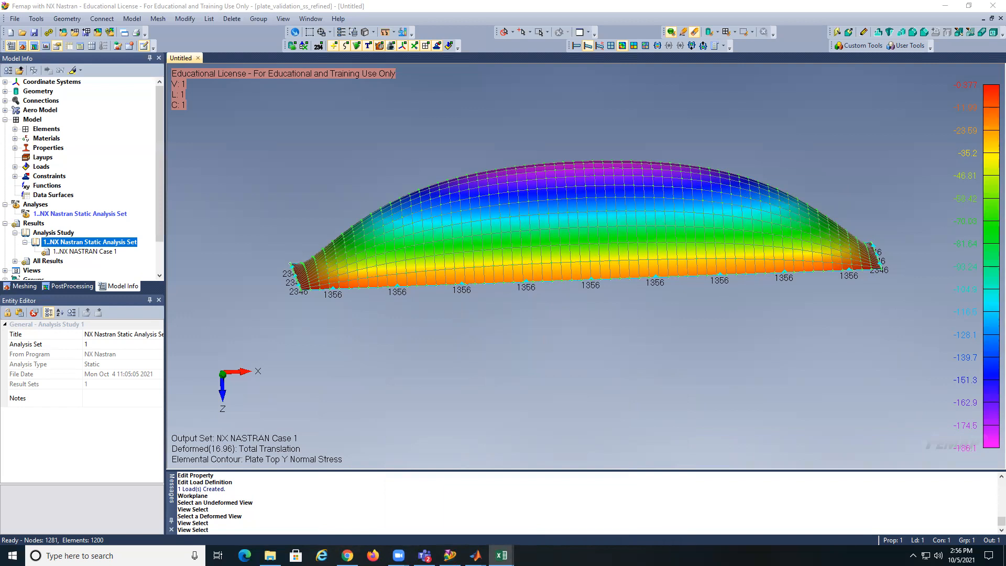
pyautogui.hotkey('alt', 'Tab')
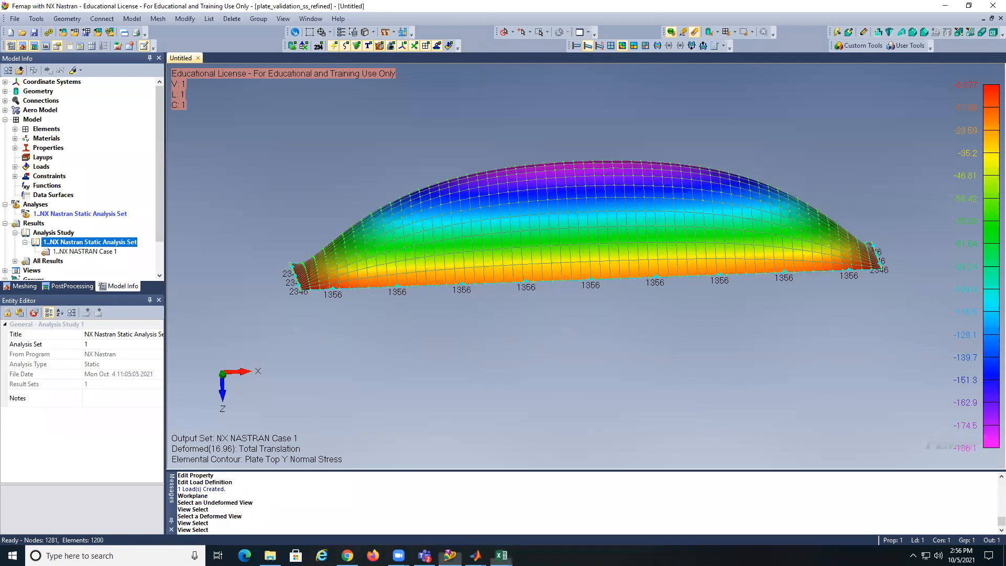
pyautogui.moveTo(532, 214); pyautogui.dragTo(606, 240, button='middle')
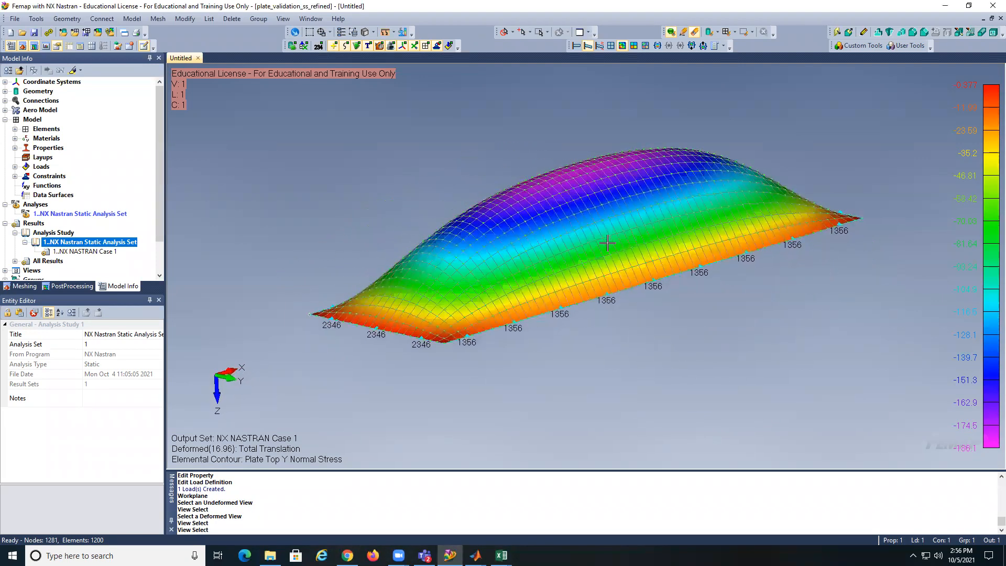
# Step: Save the current model and open the plate_validation_ss_frequencies model from the same folder
pyautogui.click(34, 32)
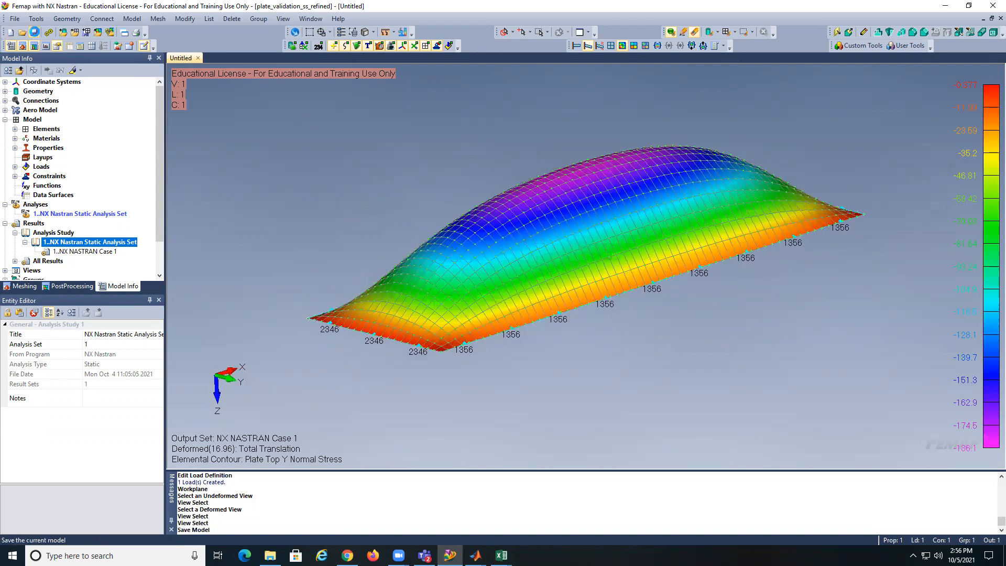
pyautogui.click(15, 19)
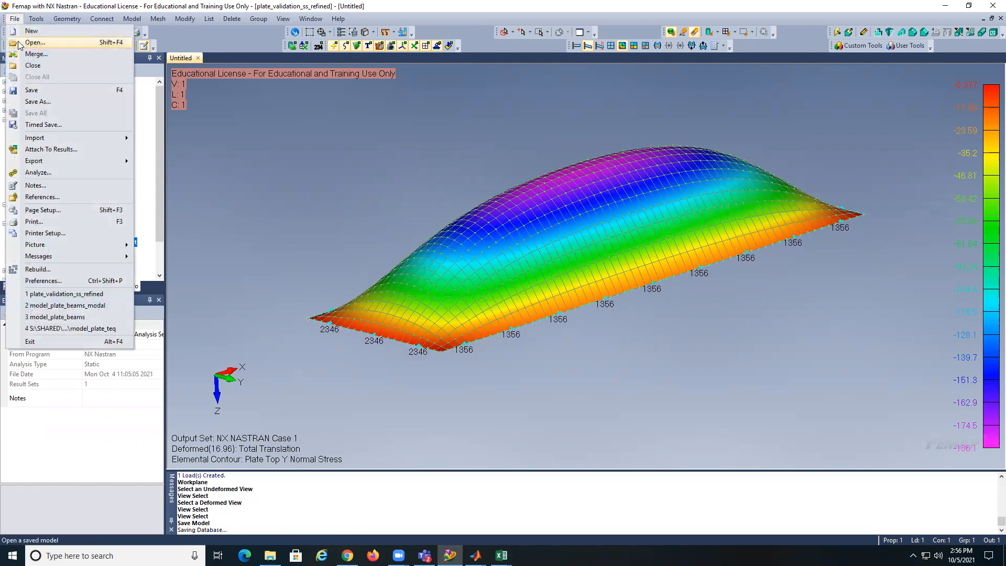
pyautogui.click(23, 44)
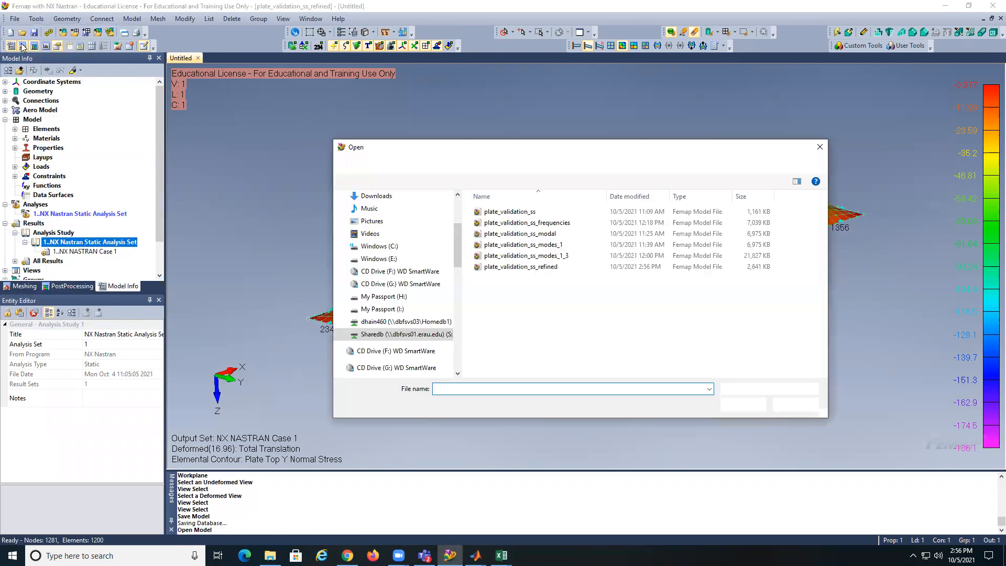
pyautogui.click(543, 225)
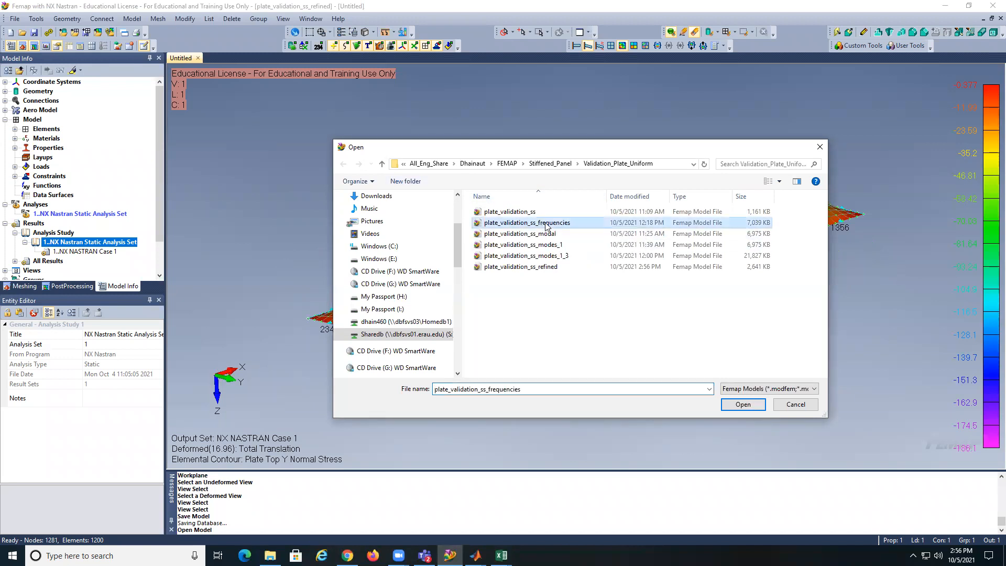
pyautogui.click(743, 404)
# Step: Hide the Ruled Surface geometry so only the deformed mesh of the mode shape is displayed
pyautogui.moveTo(746, 379); pyautogui.dragTo(408, 157, button='middle')
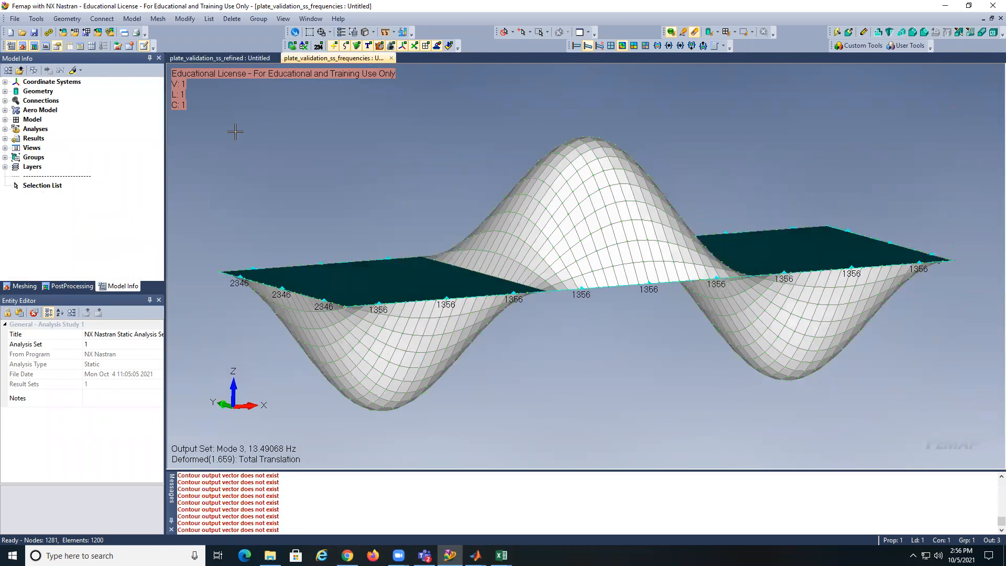
pyautogui.click(4, 91)
pyautogui.click(63, 100)
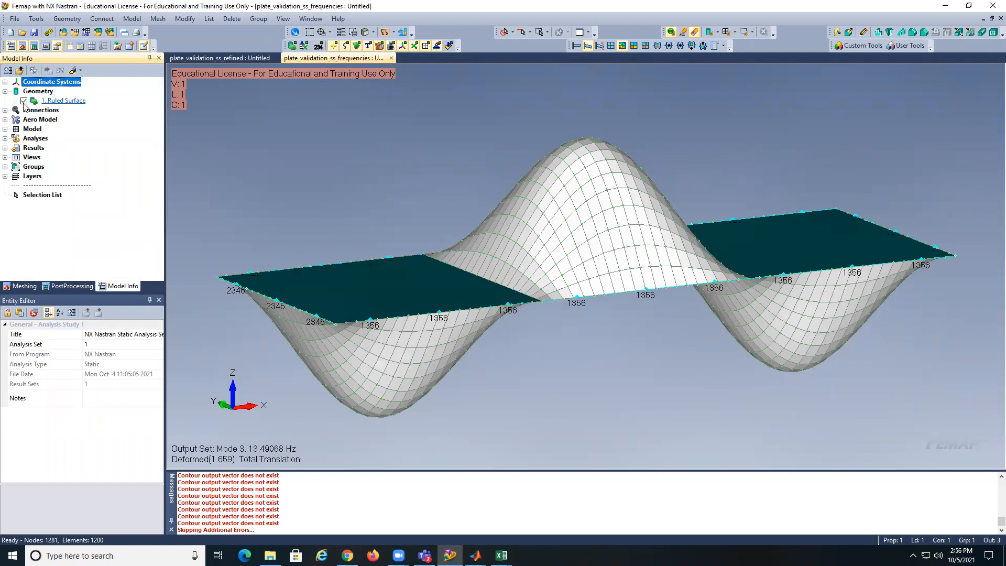
pyautogui.moveTo(404, 302); pyautogui.dragTo(227, 252, button='middle')
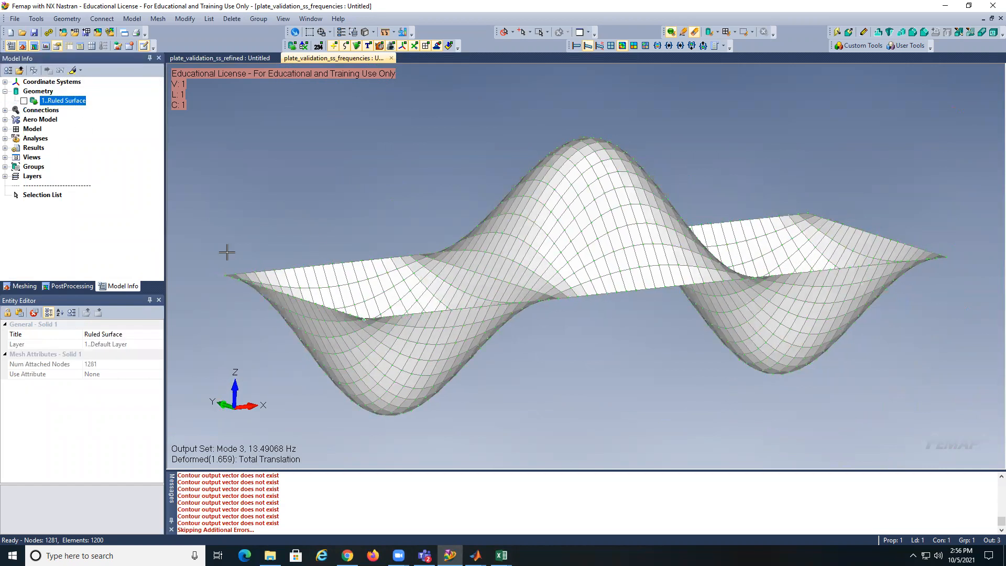
# Step: Expand All Results in the model tree and look through the list of modes
pyautogui.click(4, 148)
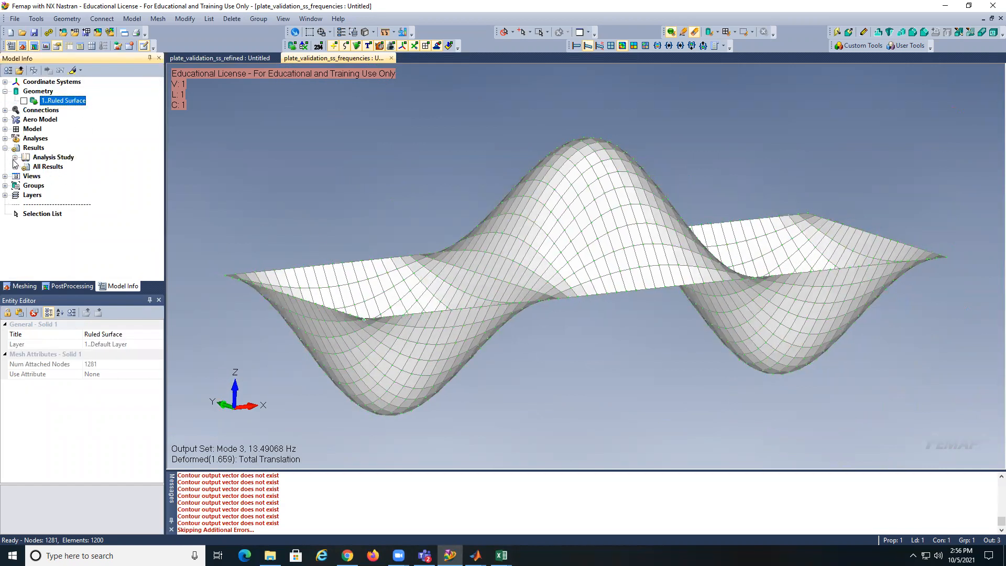
pyautogui.click(15, 167)
pyautogui.moveTo(155, 146); pyautogui.dragTo(158, 93)
# Step: Open the definition of the model's isotropic material, examine its mass density and close it again
pyautogui.click(6, 129)
pyautogui.click(16, 148)
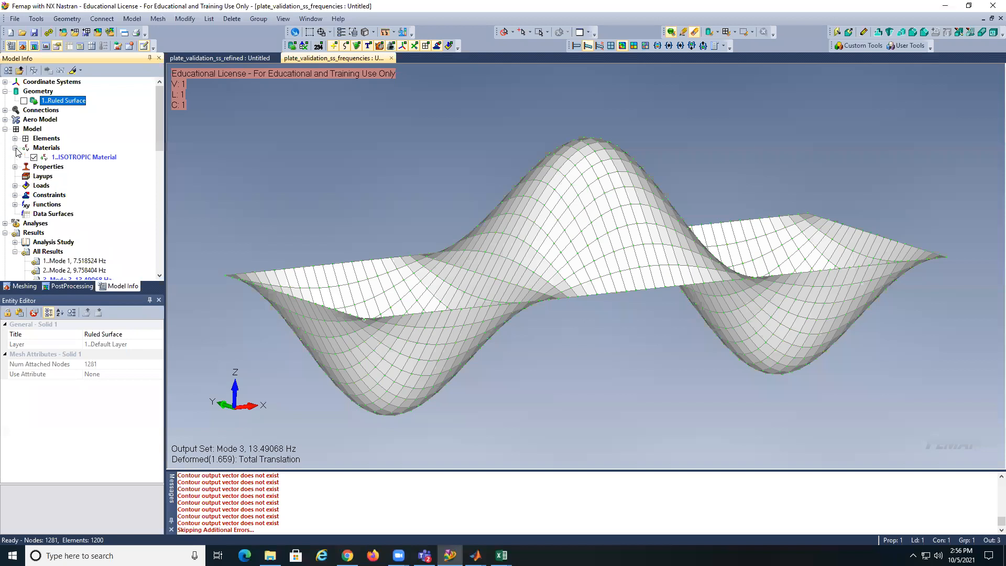
pyautogui.rightClick(59, 156)
pyautogui.click(84, 199)
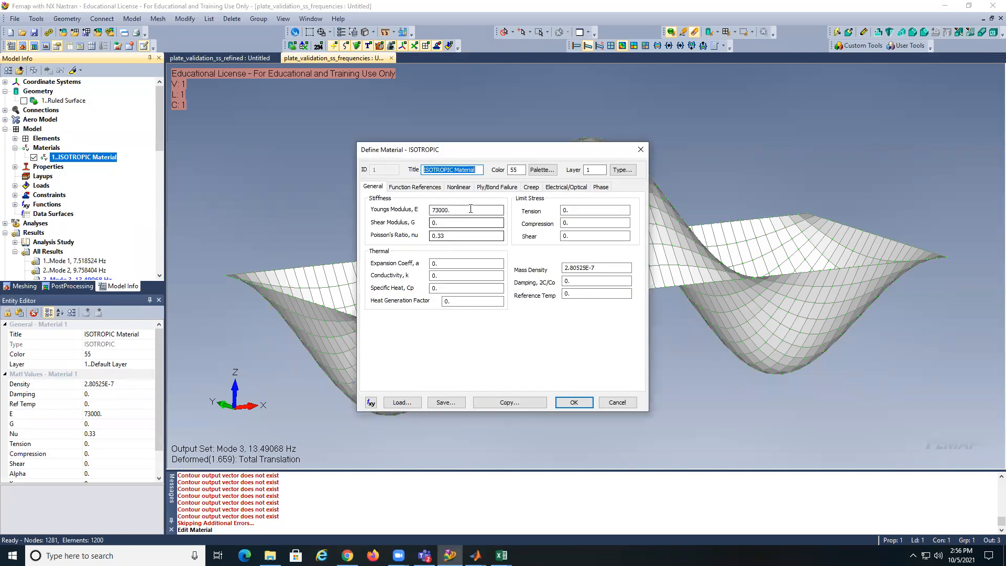
pyautogui.click(605, 267)
pyautogui.moveTo(605, 269); pyautogui.dragTo(570, 268)
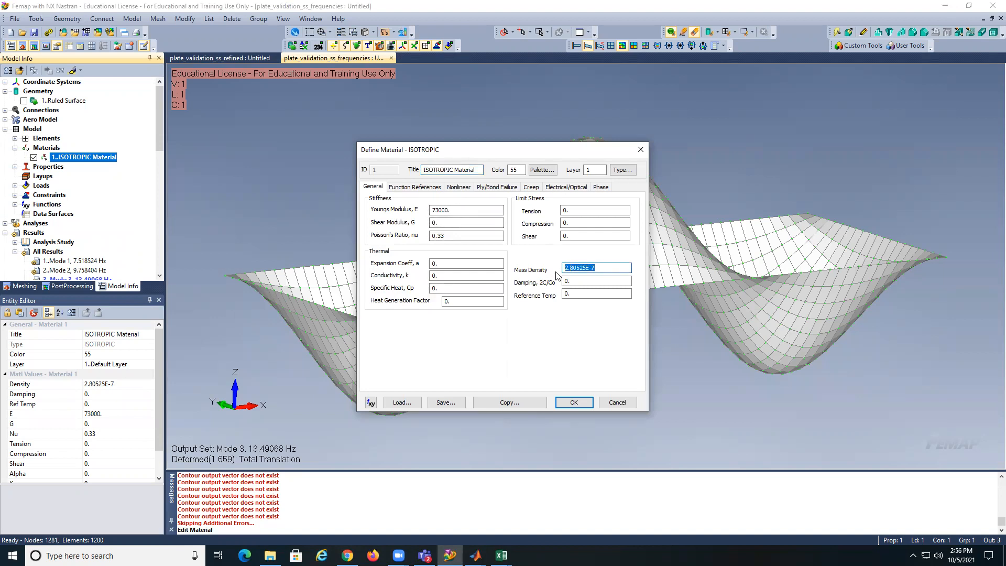
pyautogui.click(572, 403)
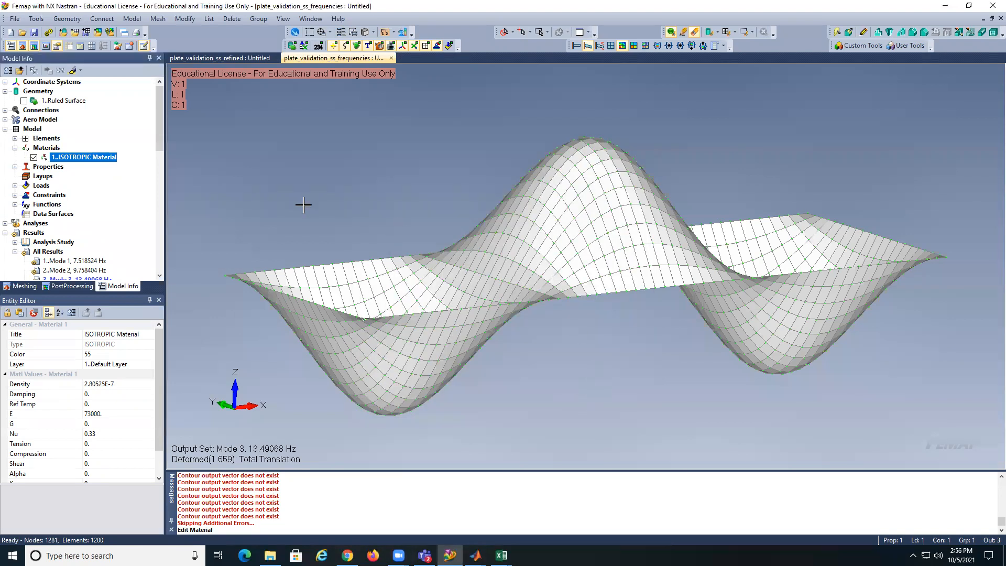
# Step: Activate the NX Nastran Modes Analysis Set and delete the NX Nastran Transient Analysis Set
pyautogui.click(5, 223)
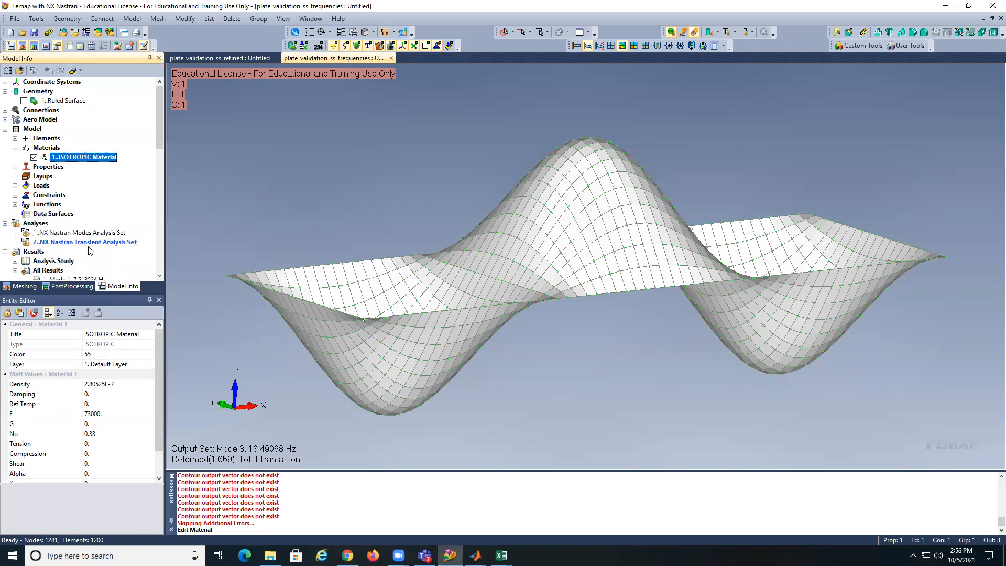
pyautogui.click(103, 233)
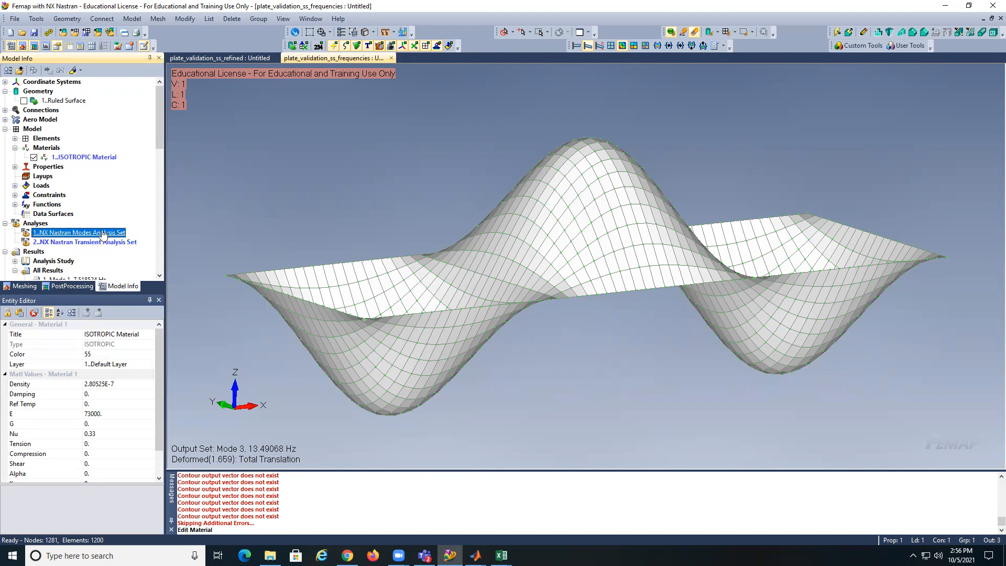
pyautogui.doubleClick(103, 233)
pyautogui.click(104, 243)
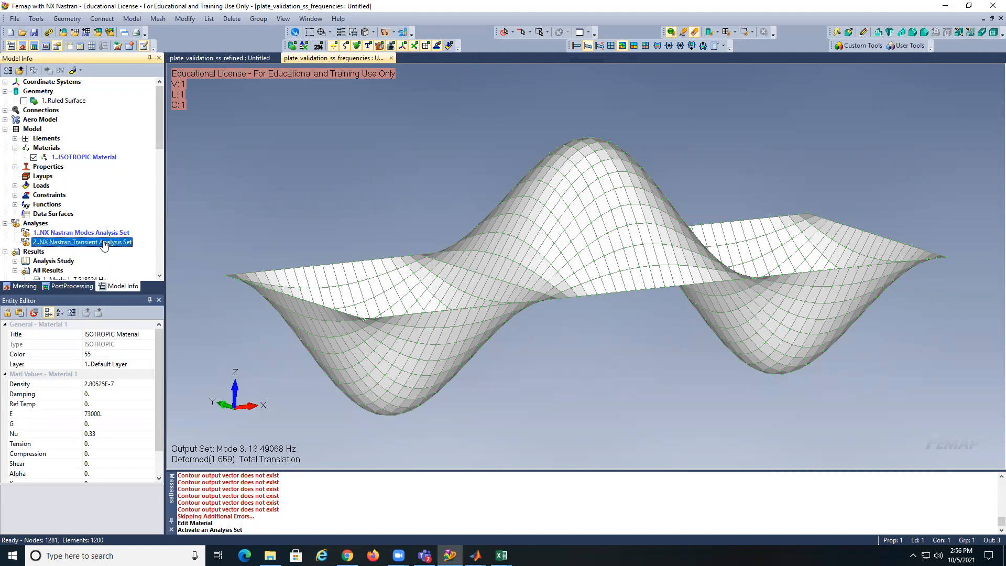
pyautogui.press('Delete')
pyautogui.click(547, 291)
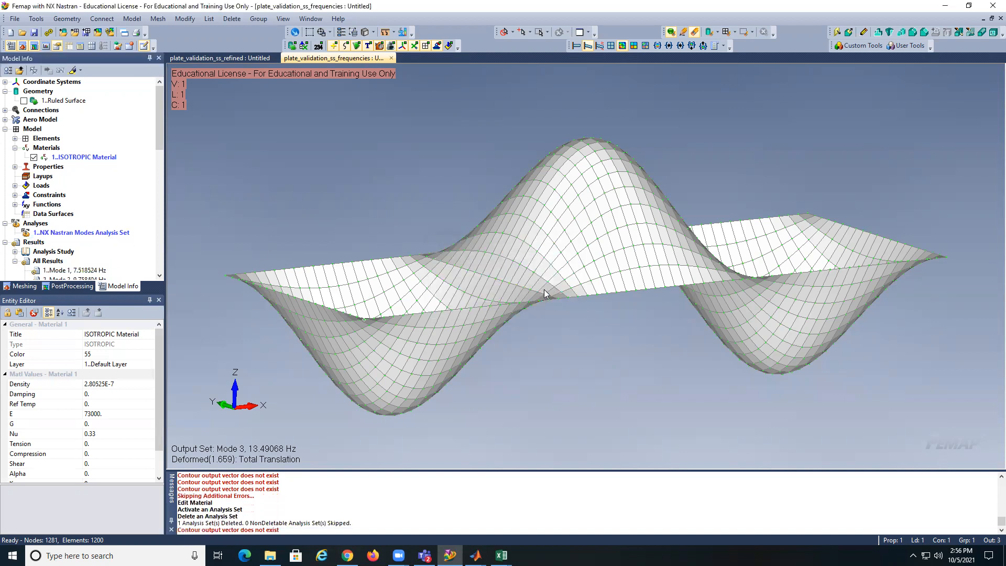
# Step: Open the NX Nastran Modes Analysis Set for editing and go through its solver, executive and bulk data options
pyautogui.doubleClick(92, 234)
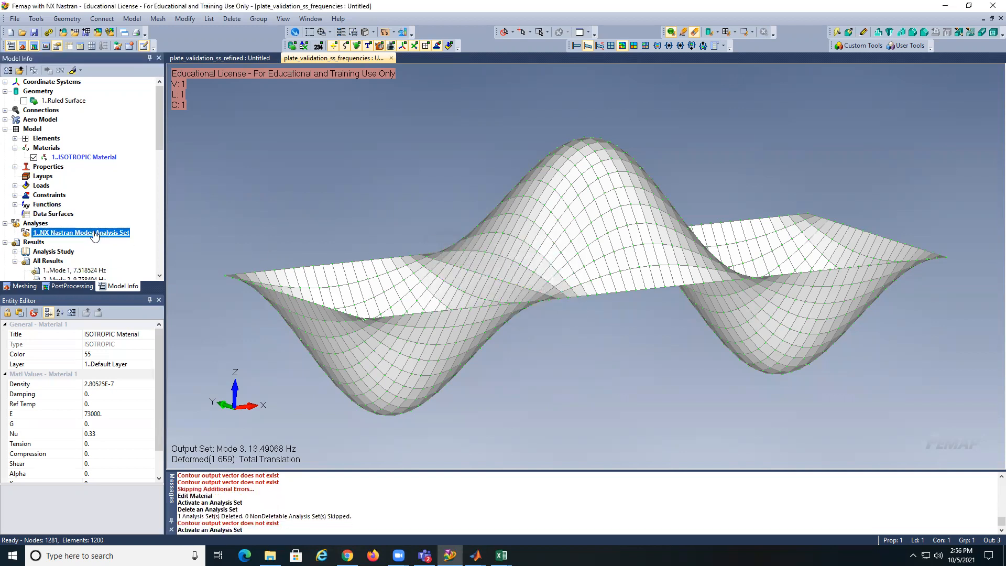
pyautogui.rightClick(94, 234)
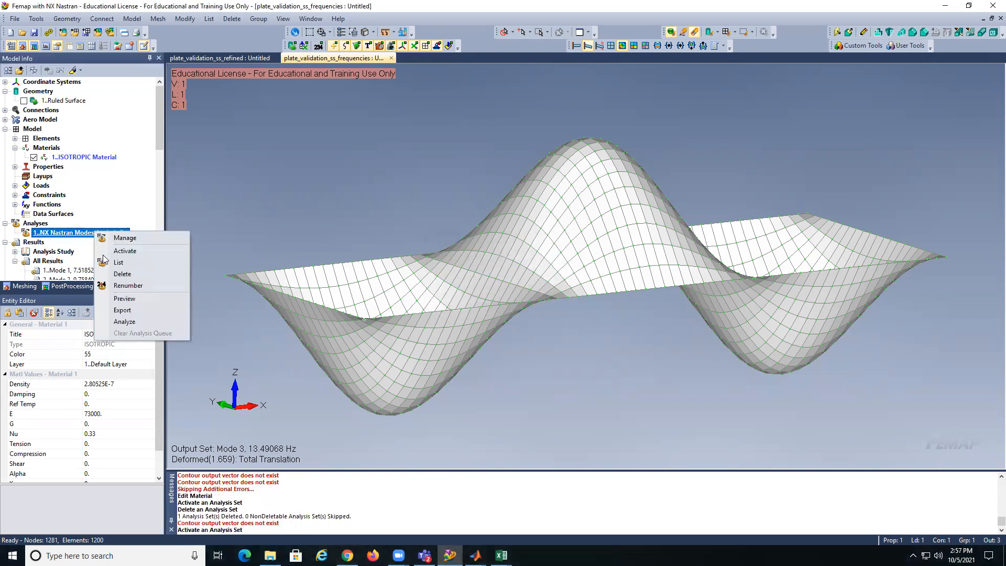
pyautogui.click(129, 240)
pyautogui.click(588, 370)
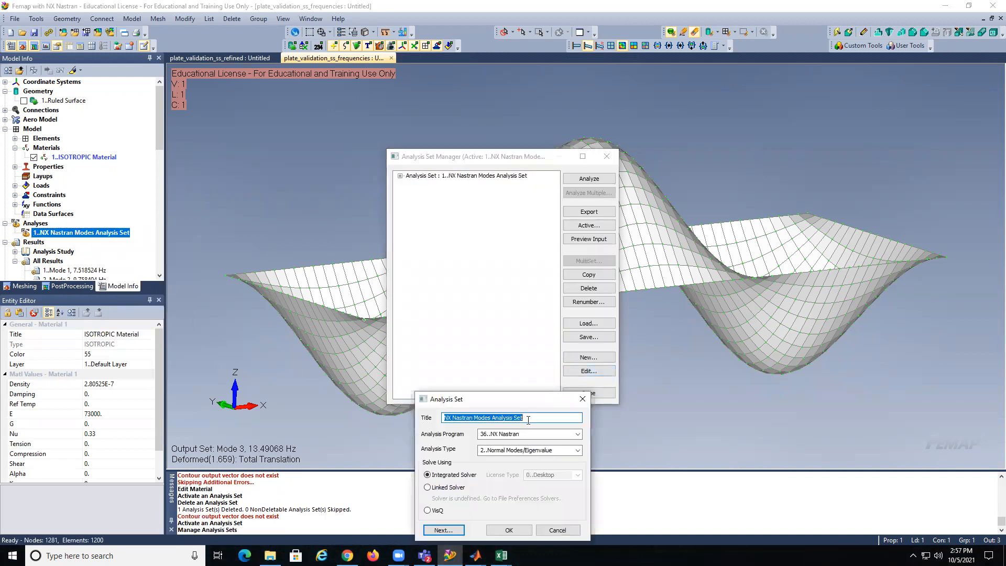
pyautogui.click(458, 531)
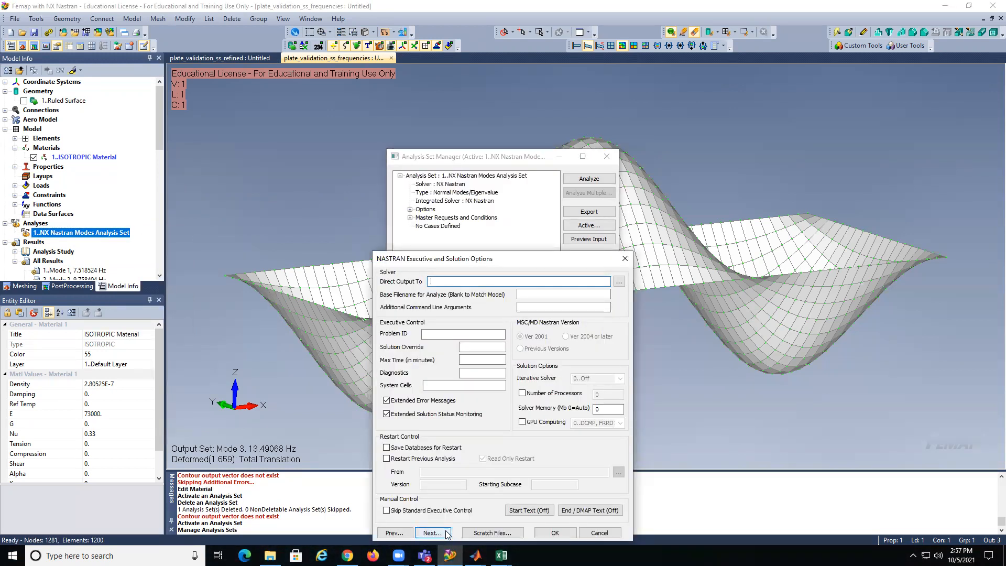
pyautogui.click(447, 532)
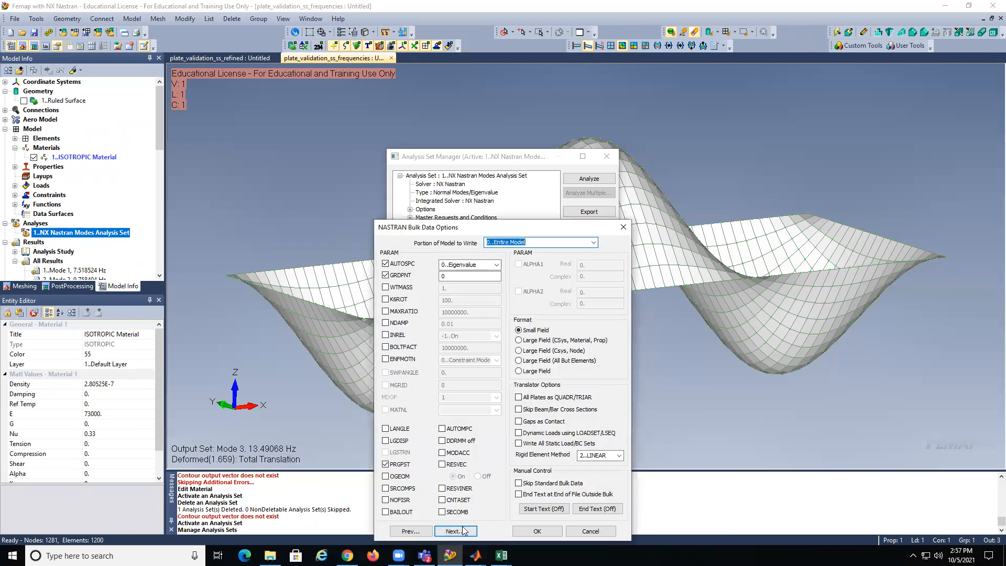
pyautogui.click(462, 530)
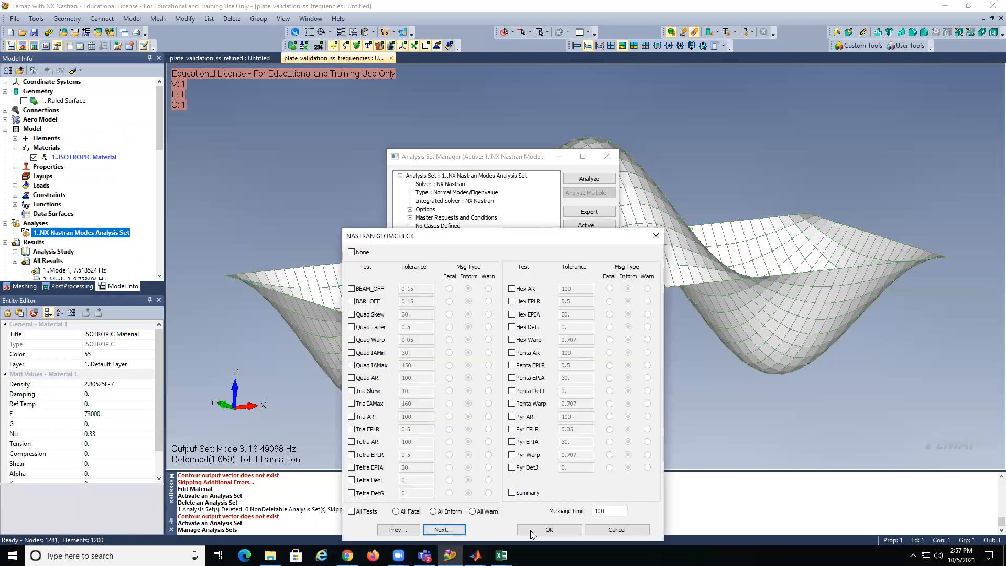
# Step: Examine the NASTRAN Modal Analysis settings and the XY output requests, accept them and close the Analysis Set Manager
pyautogui.click(463, 529)
pyautogui.click(449, 531)
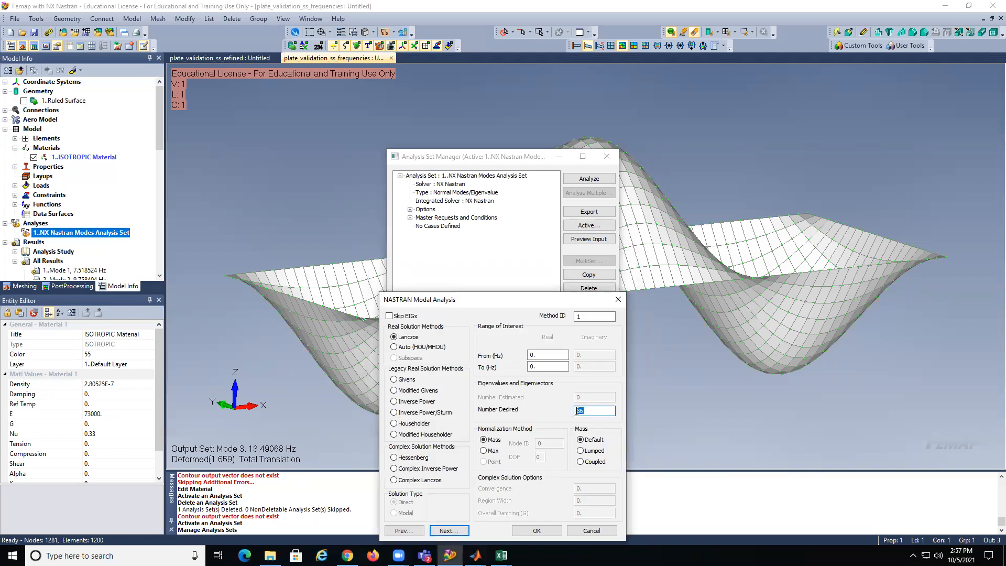
pyautogui.click(451, 531)
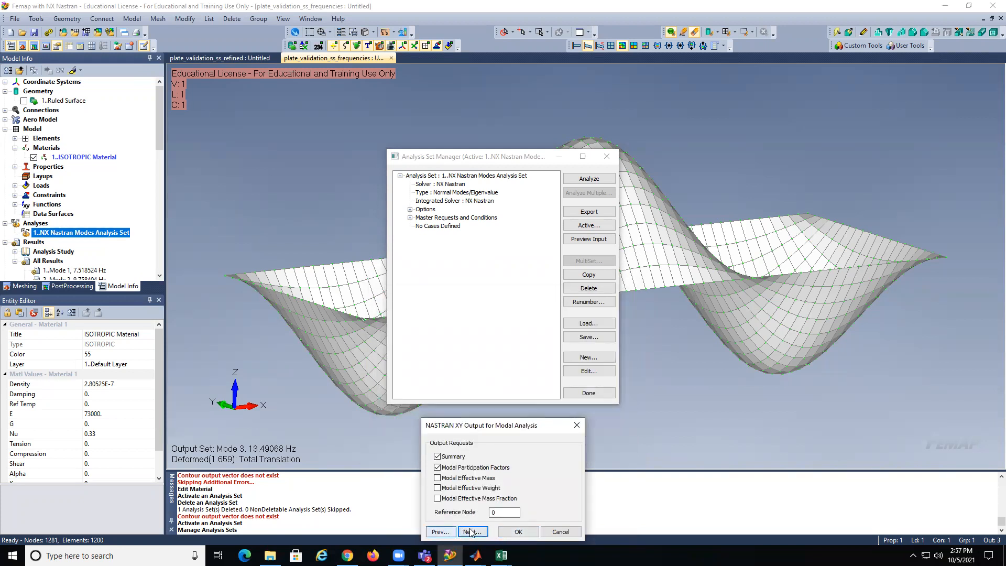
pyautogui.click(518, 531)
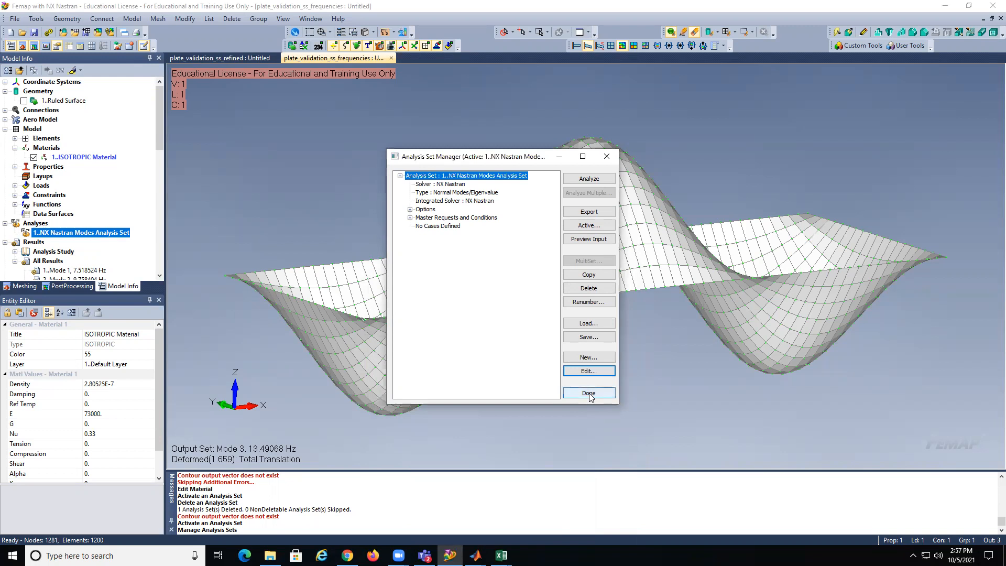
pyautogui.click(589, 393)
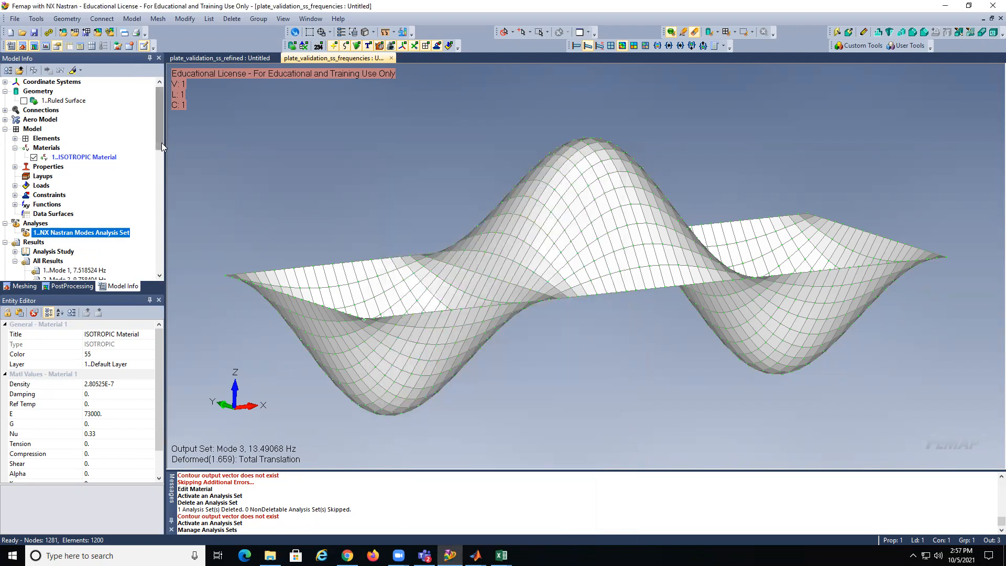
# Step: Activate the Mode 1 output set of the frequencies model and examine its deformed shape from several angles
pyautogui.moveTo(162, 143); pyautogui.dragTo(160, 183)
pyautogui.doubleClick(89, 111)
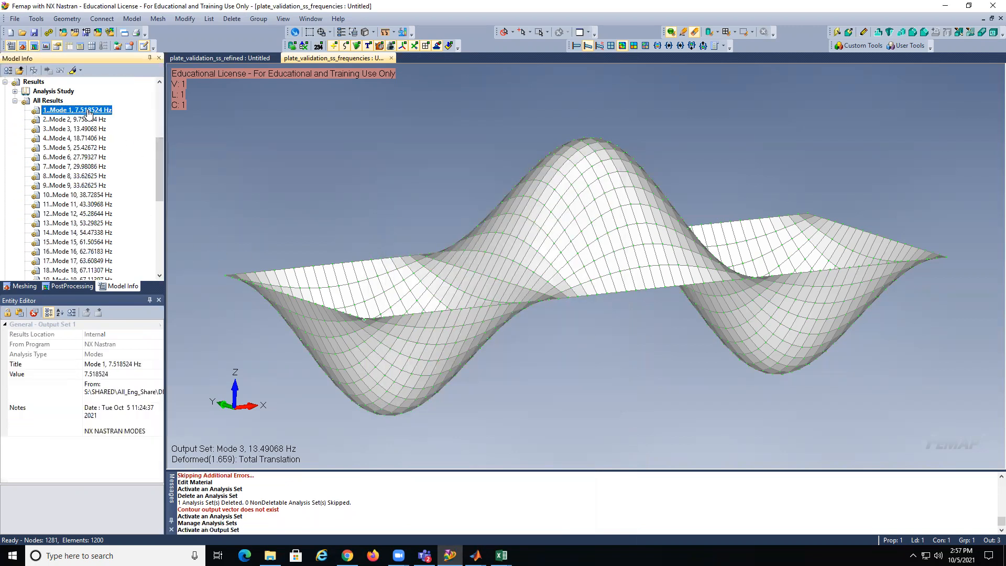
pyautogui.moveTo(445, 240); pyautogui.dragTo(402, 245, button='middle')
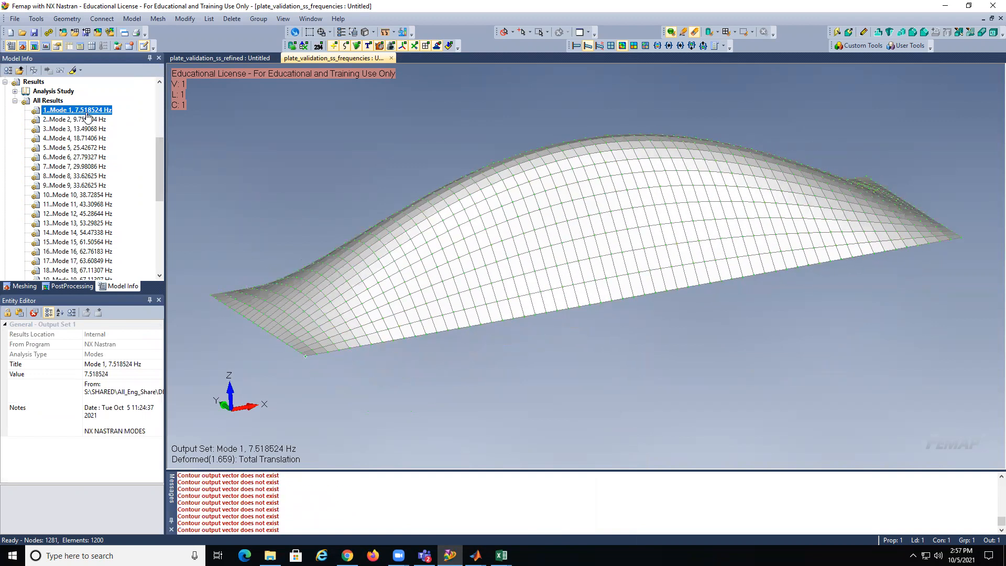
pyautogui.moveTo(709, 253); pyautogui.dragTo(443, 142, button='middle')
# Step: Display the Mode 2 shape, examine it from different angles and compare it with the Mode 1 shape
pyautogui.doubleClick(78, 119)
pyautogui.moveTo(430, 274); pyautogui.dragTo(749, 365, button='middle')
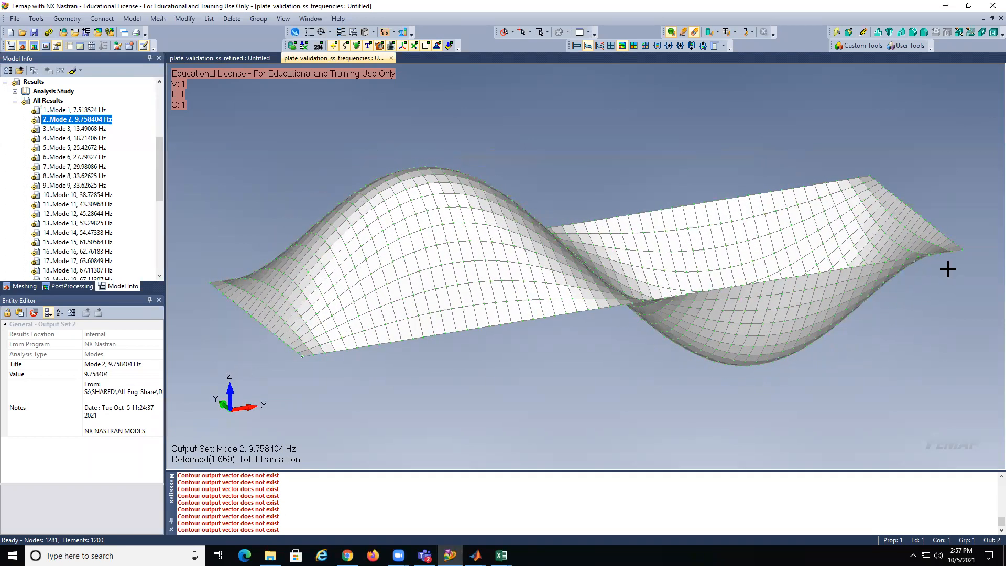
pyautogui.moveTo(346, 317); pyautogui.dragTo(374, 278, button='middle')
pyautogui.doubleClick(95, 111)
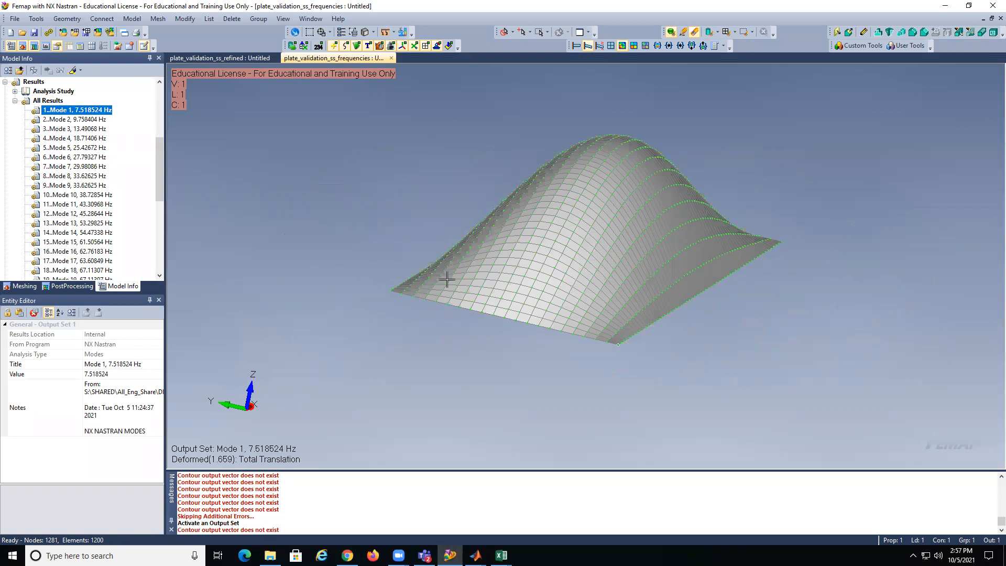
pyautogui.moveTo(541, 328); pyautogui.dragTo(851, 286, button='middle')
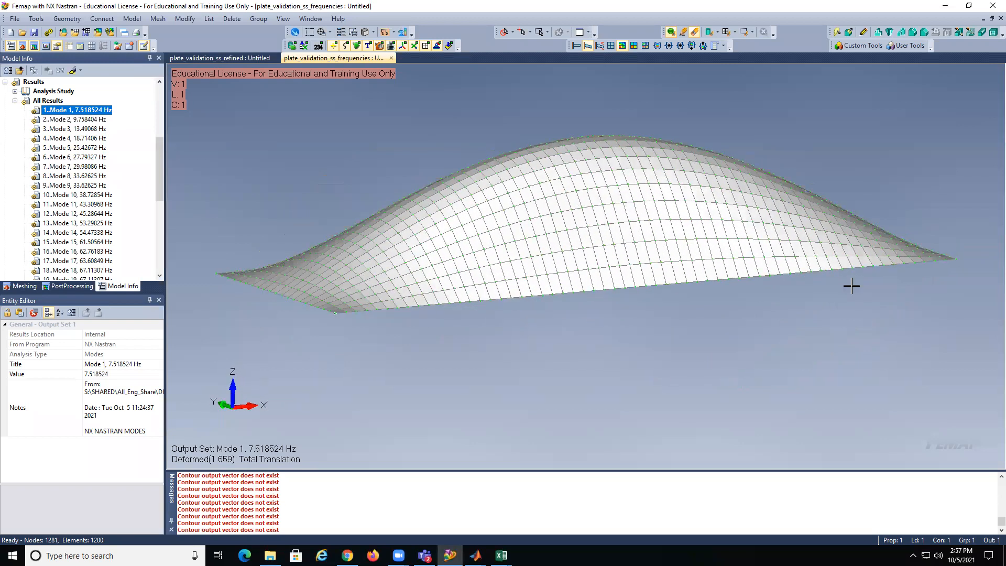
# Step: Display the Mode 3 and Mode 4 shapes one after the other and examine each from several angles
pyautogui.doubleClick(78, 129)
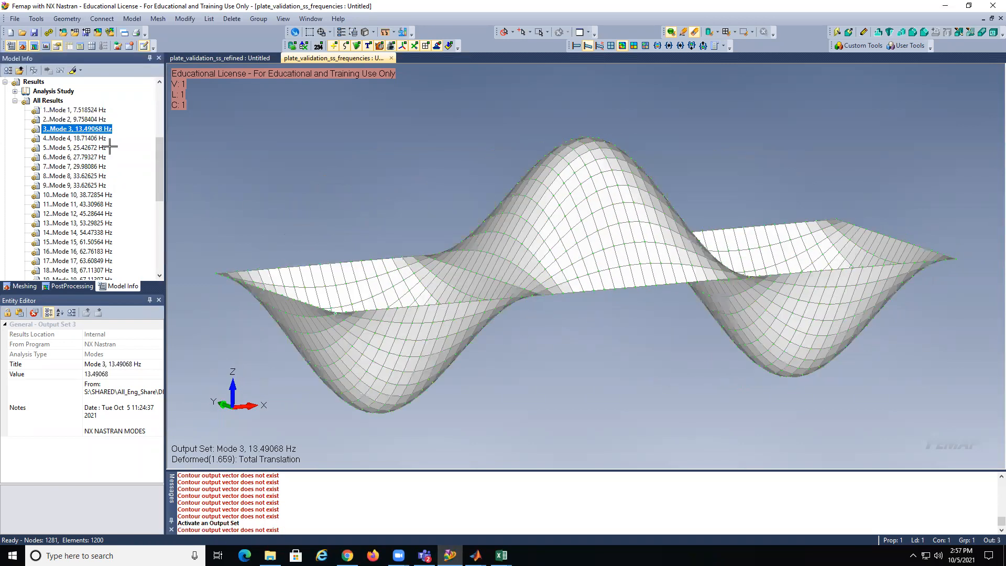
pyautogui.moveTo(359, 334); pyautogui.dragTo(477, 277, button='middle')
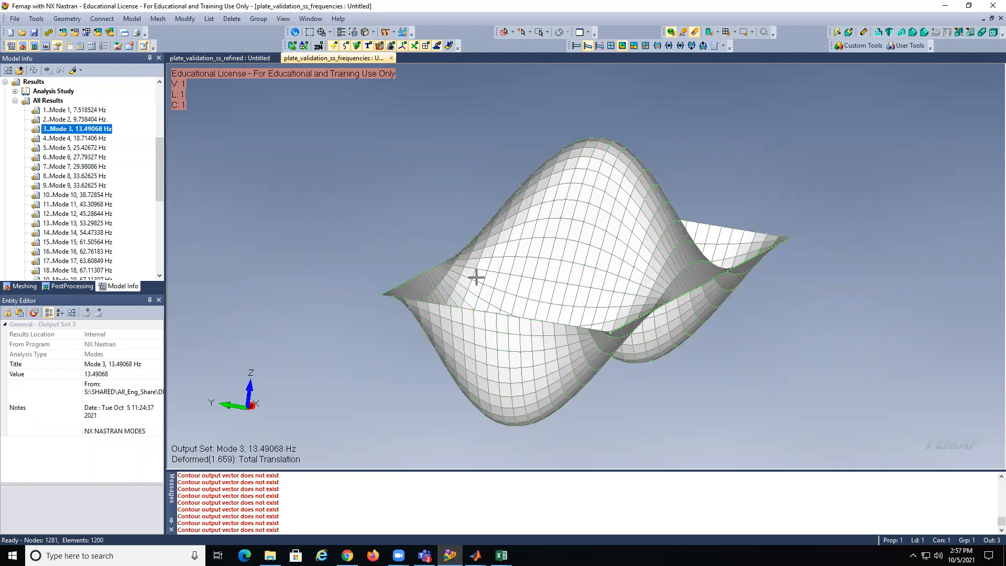
pyautogui.click(77, 137)
pyautogui.moveTo(465, 281); pyautogui.dragTo(315, 326, button='middle')
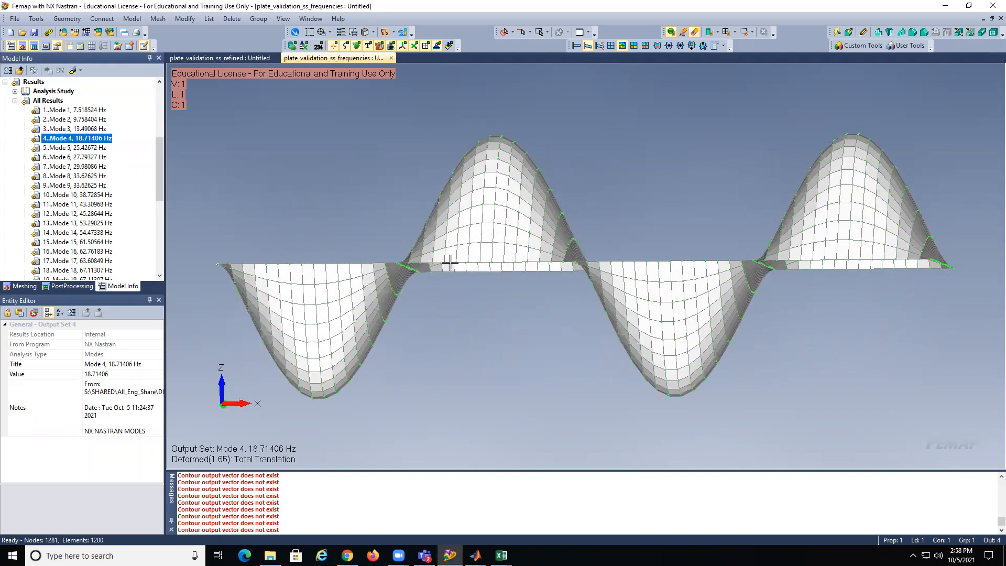
pyautogui.moveTo(506, 313); pyautogui.dragTo(384, 290, button='middle')
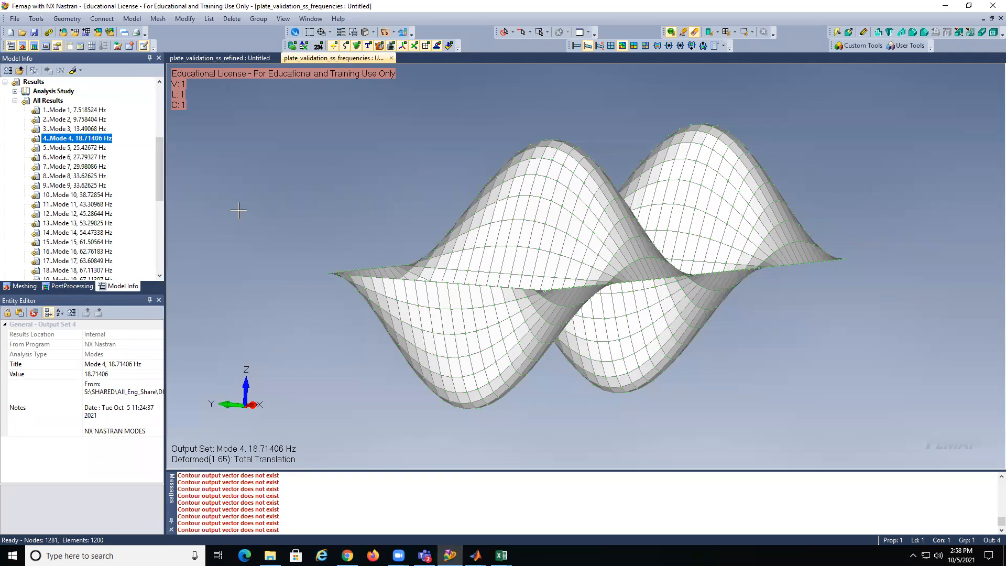
# Step: Display the Mode 1 shape again and compare it with the static deflected shape in the plate_validation_ss_refined model
pyautogui.doubleClick(96, 110)
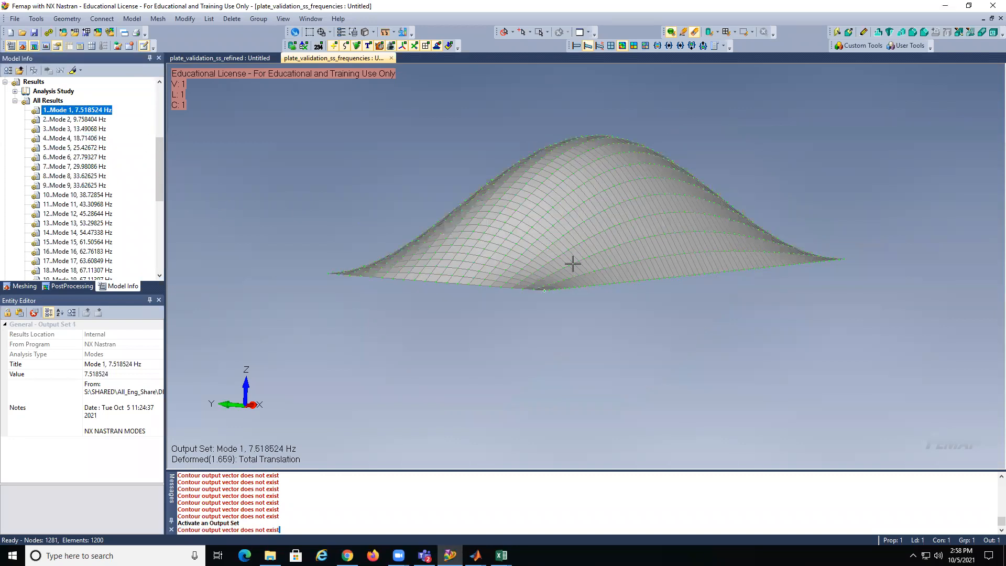
pyautogui.moveTo(573, 262); pyautogui.dragTo(497, 261, button='middle')
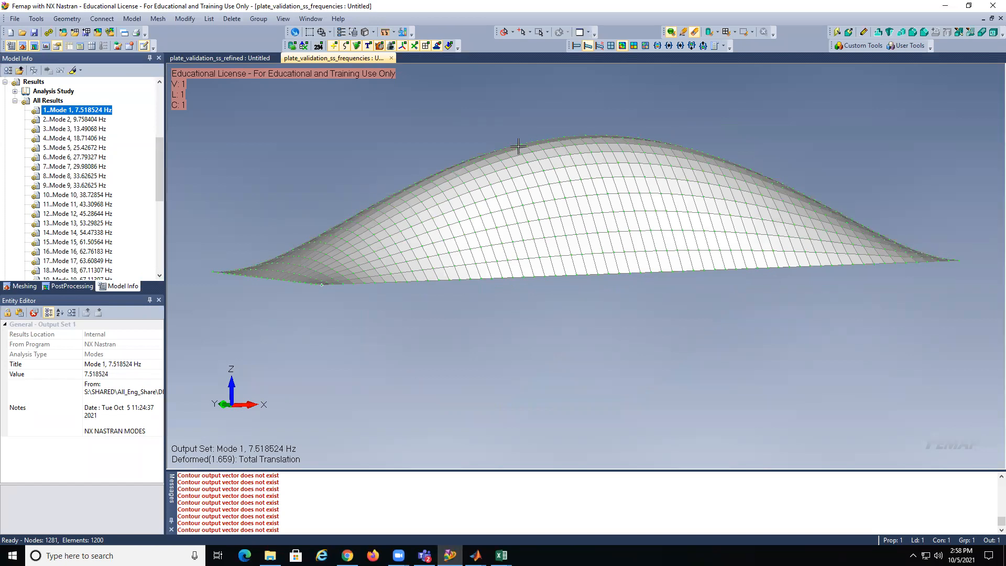
pyautogui.click(237, 58)
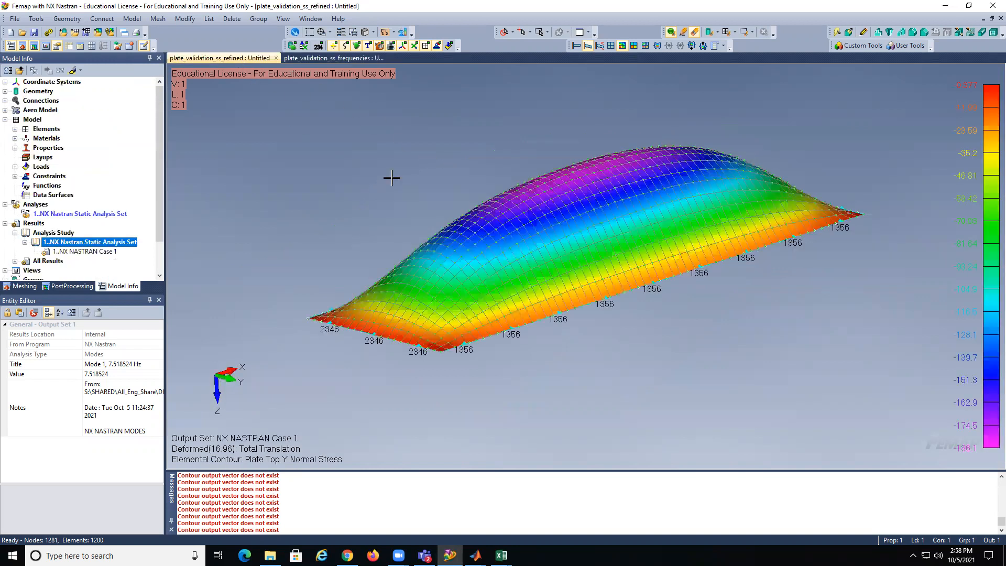
pyautogui.moveTo(434, 280); pyautogui.dragTo(363, 259, button='middle')
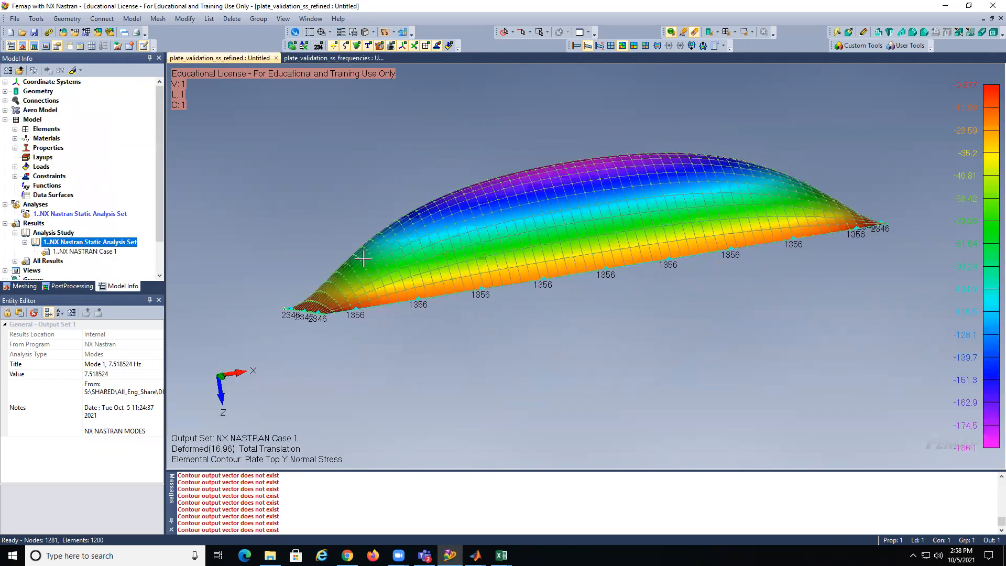
pyautogui.click(352, 58)
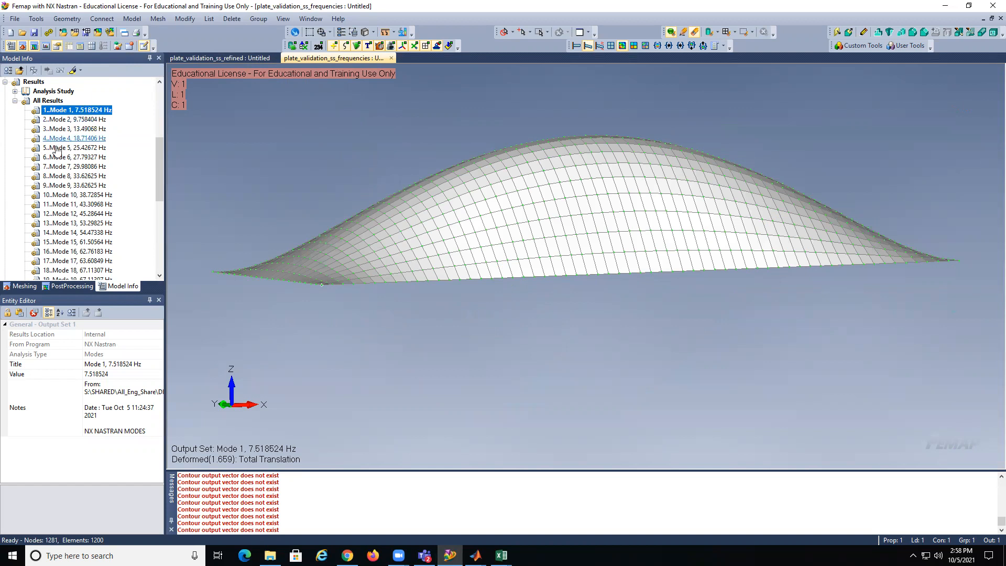
# Step: Save and close the plate_validation_ss_frequencies model, and open the plate_validation_ss_modes_1 model
pyautogui.click(390, 58)
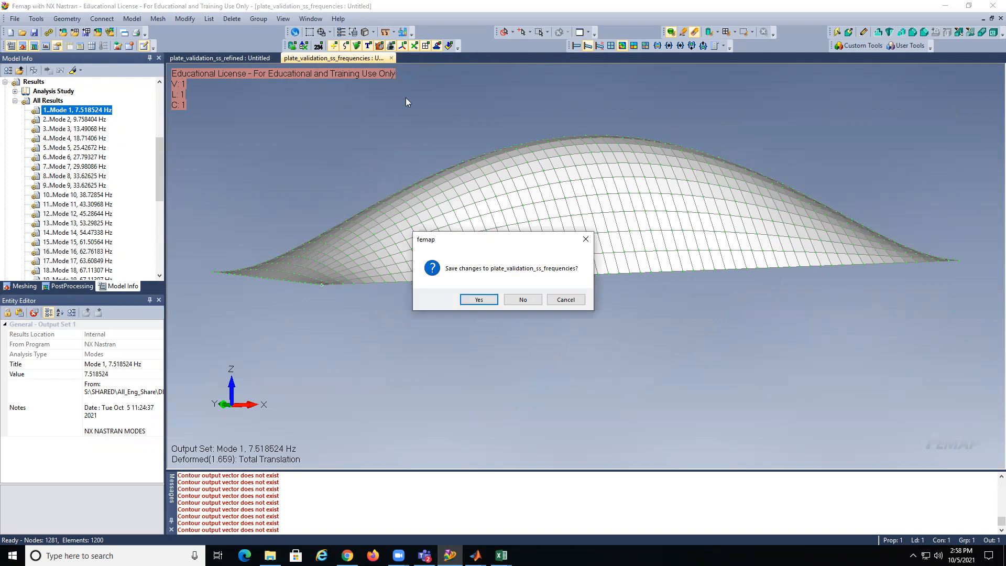
pyautogui.click(476, 298)
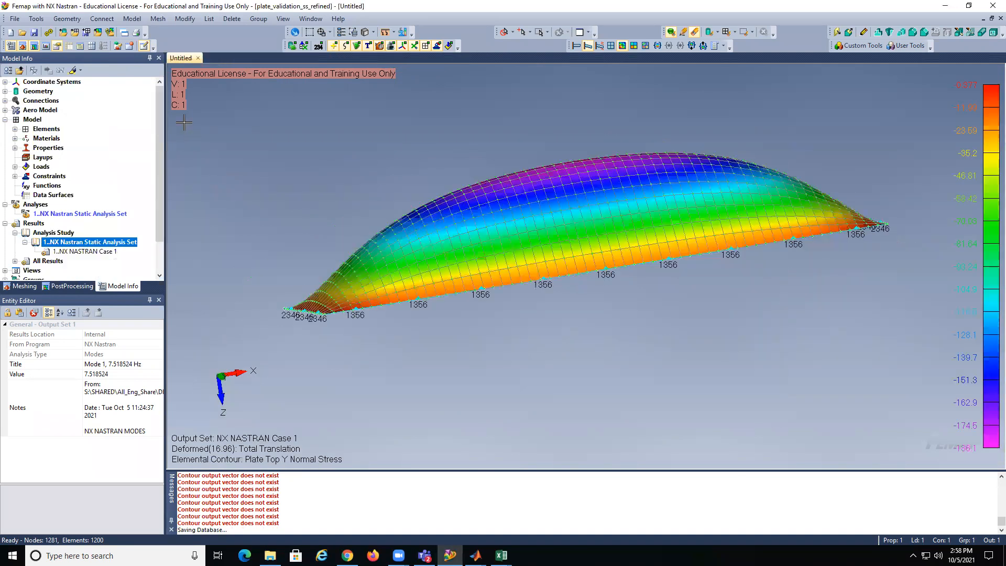
pyautogui.click(15, 19)
pyautogui.click(24, 44)
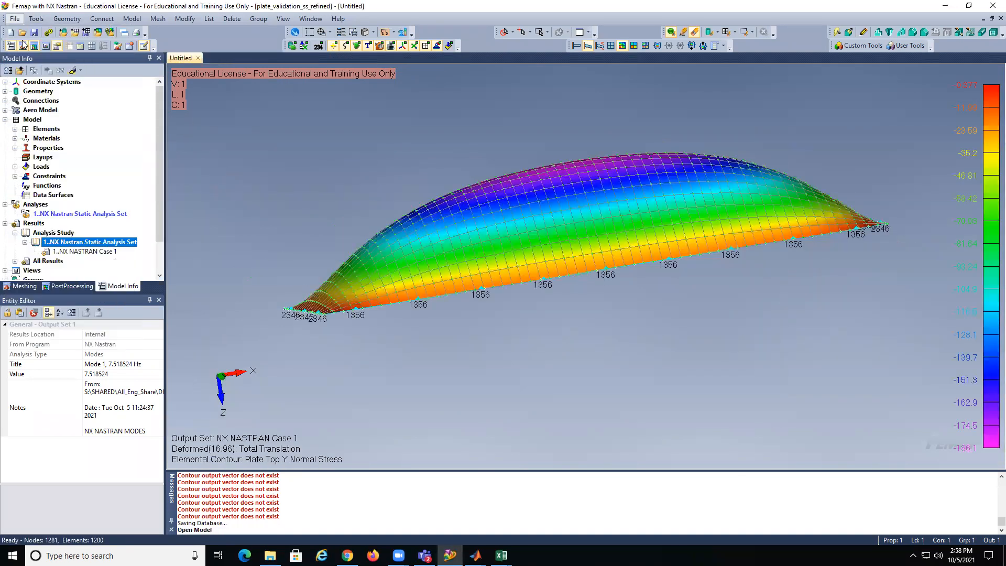
pyautogui.click(524, 245)
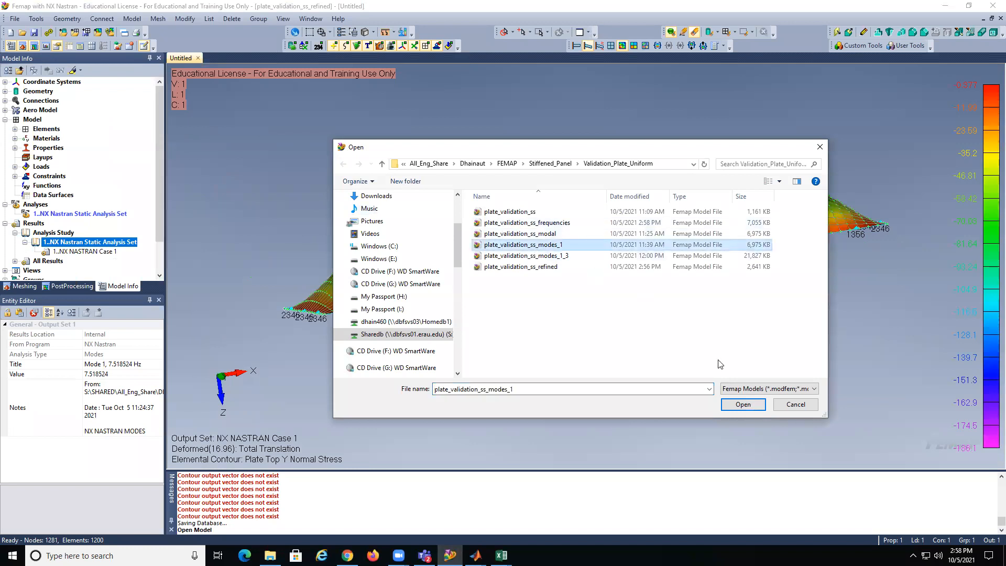
pyautogui.click(741, 404)
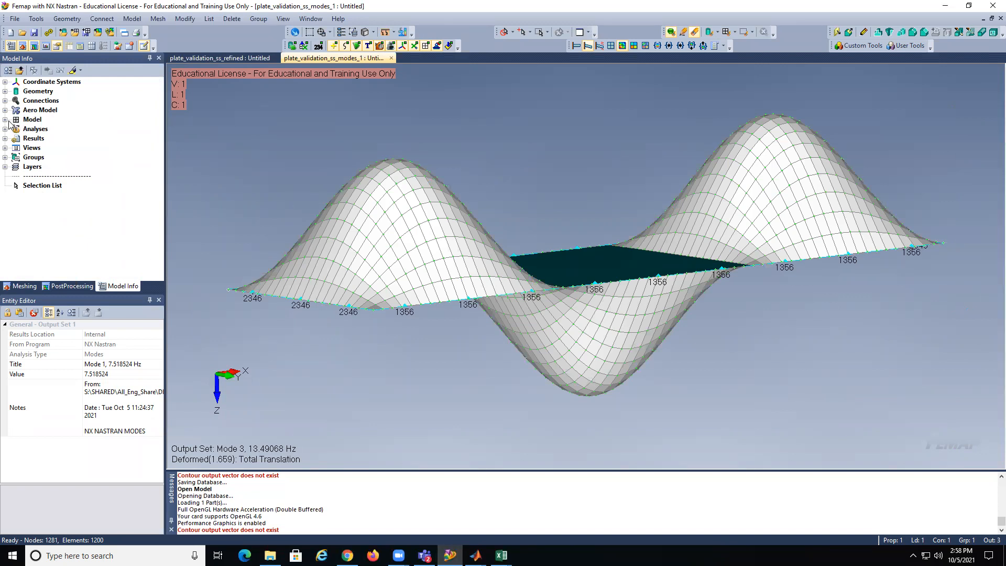
# Step: Expand All Results in the plate_validation_ss_modes_1 model tree and look through its list of modes
pyautogui.click(5, 138)
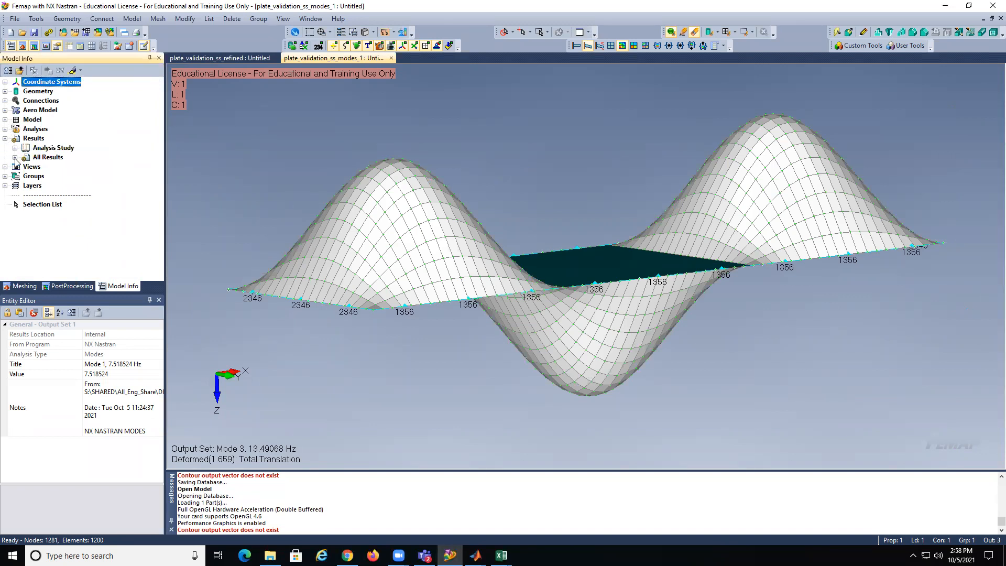
pyautogui.click(16, 157)
pyautogui.moveTo(154, 151); pyautogui.dragTo(145, 96)
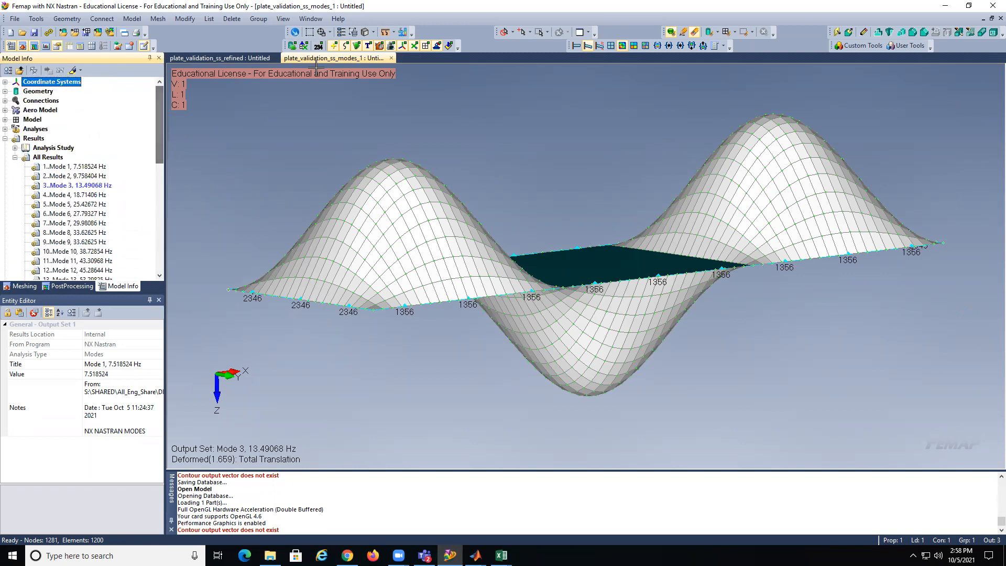
# Step: Close the plate_validation_ss_modes_1 model and open the plate_validation_ss_modes_1_3 model
pyautogui.click(391, 58)
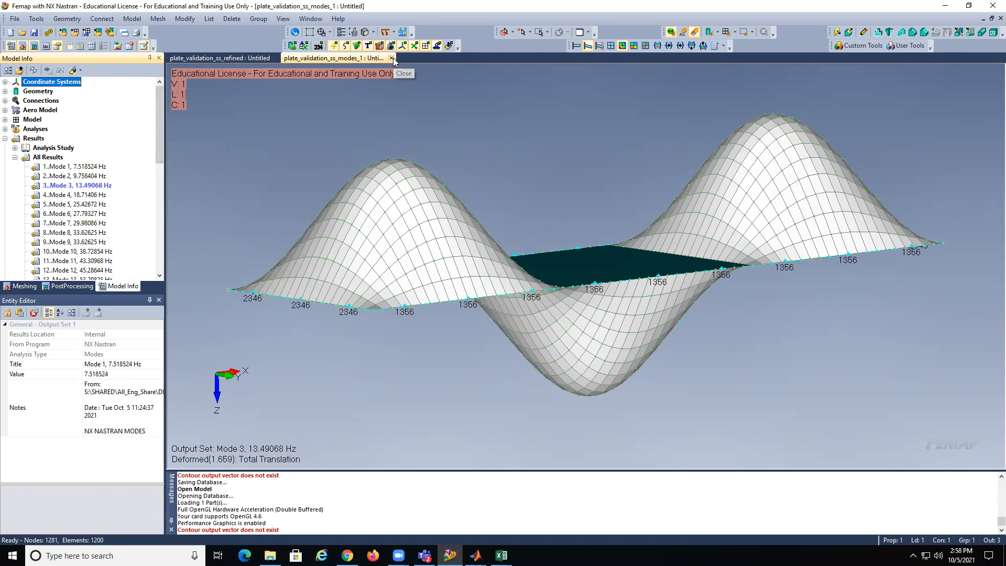
pyautogui.click(519, 302)
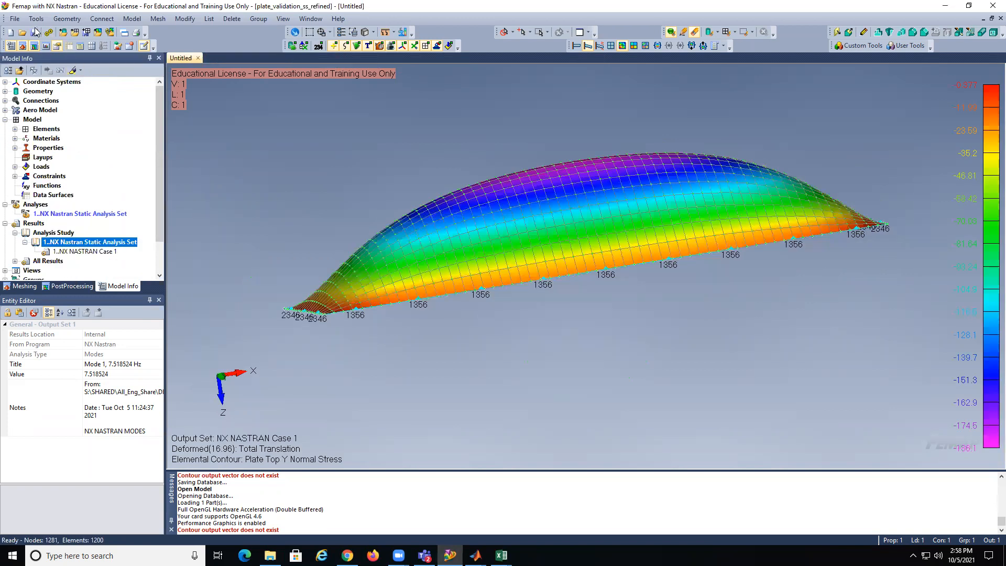
pyautogui.click(14, 19)
pyautogui.click(38, 42)
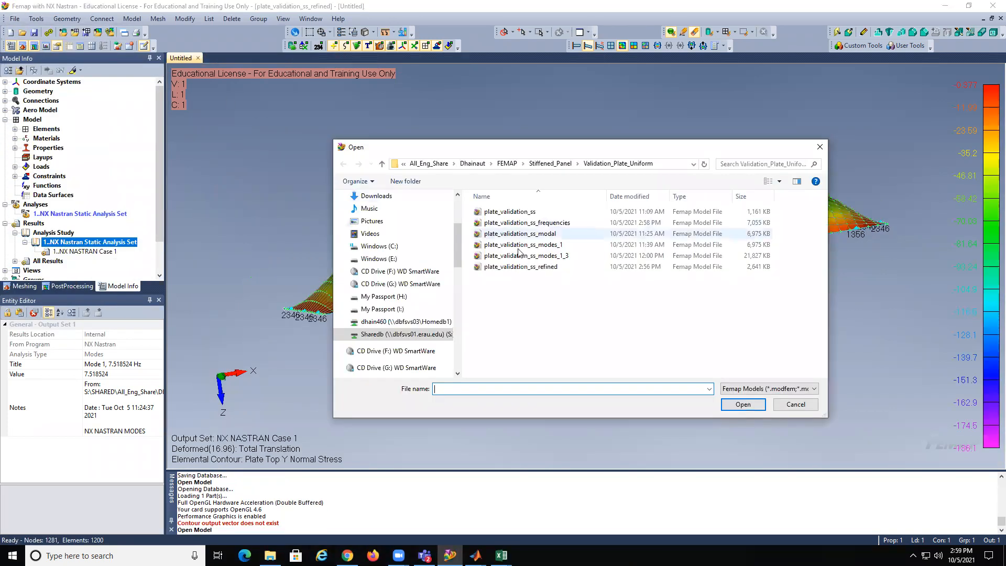
pyautogui.click(526, 255)
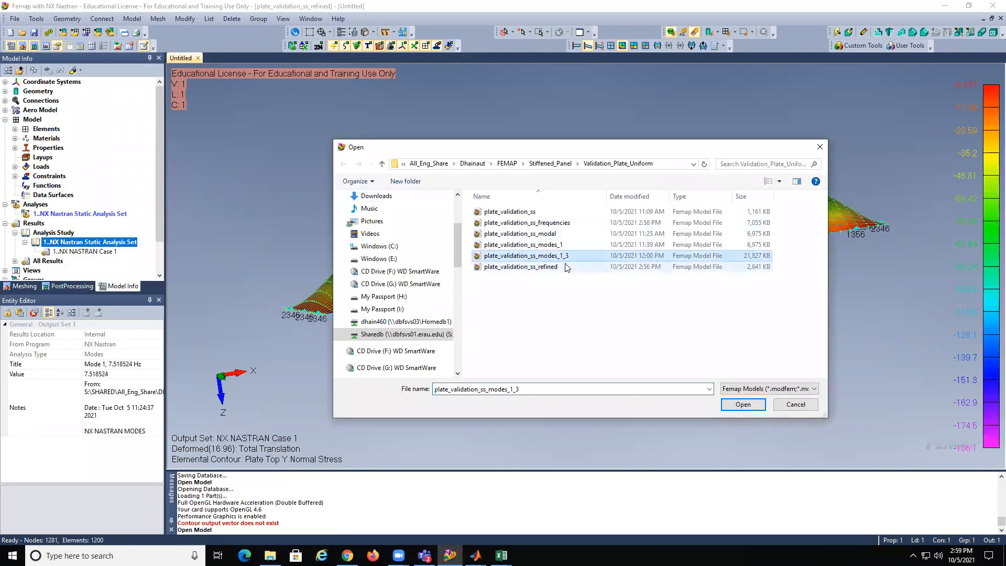
pyautogui.click(742, 402)
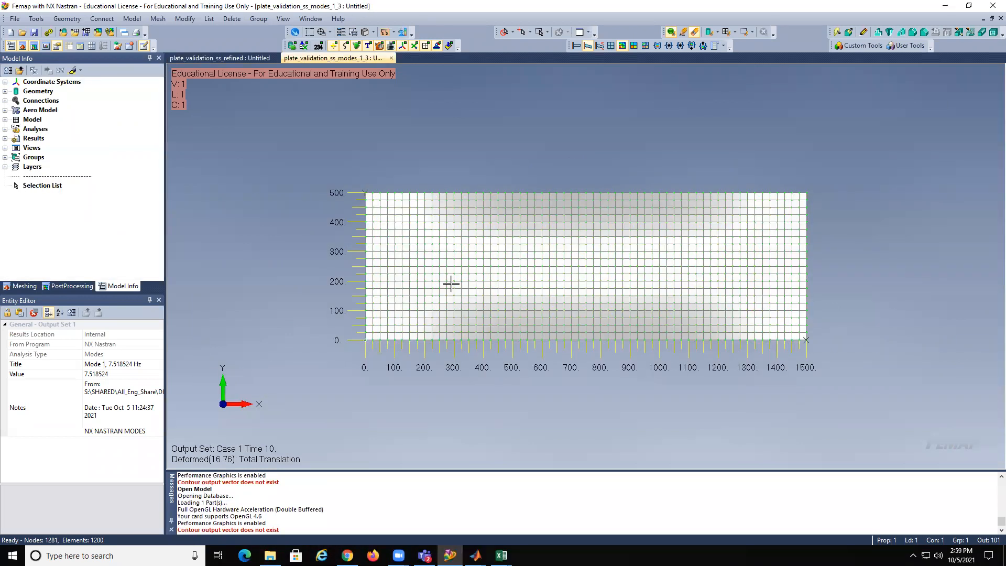
# Step: Look through the time-step output sets under All Results and compare the model with plate_validation_ss_refined
pyautogui.click(5, 139)
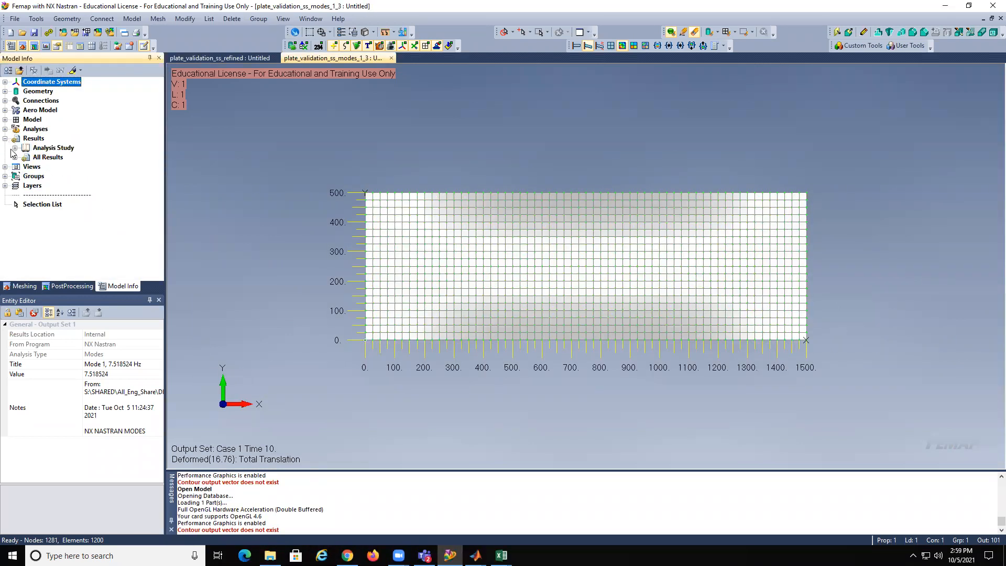
pyautogui.click(14, 157)
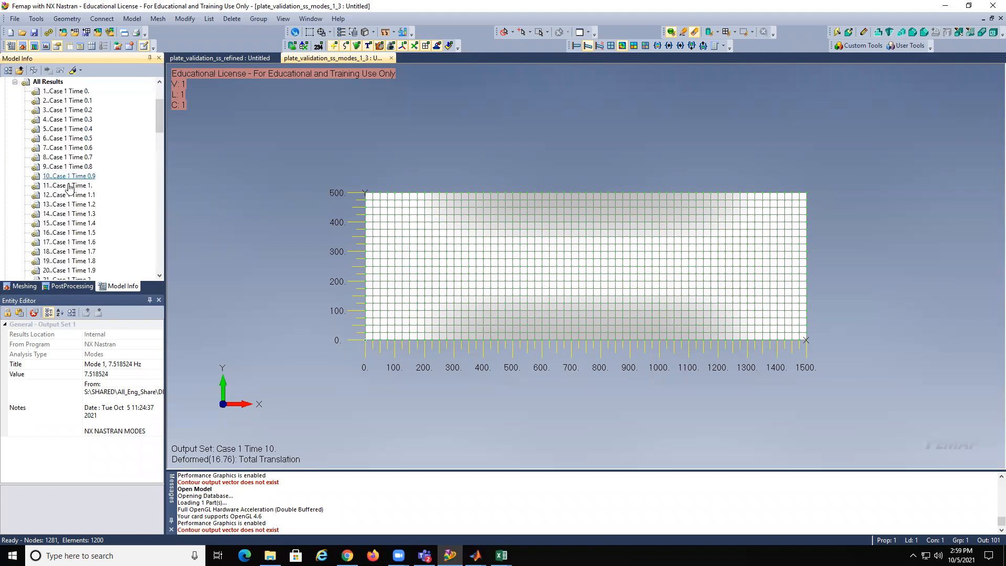
pyautogui.moveTo(157, 111)
pyautogui.mouseDown()
pyautogui.moveTo(159, 89)
pyautogui.moveTo(158, 216)
pyautogui.moveTo(149, 203)
pyautogui.moveTo(152, 98)
pyautogui.mouseUp()
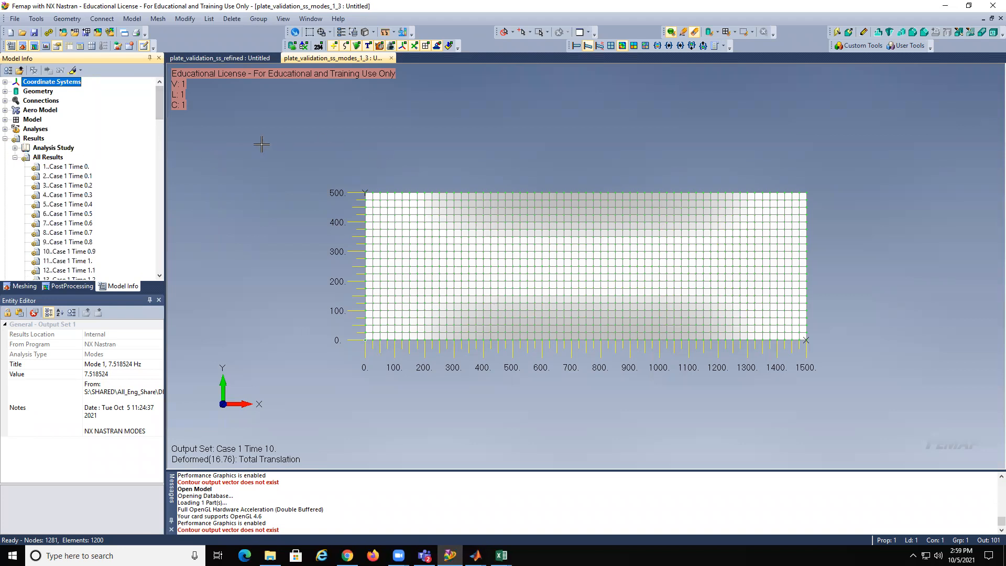
pyautogui.click(204, 59)
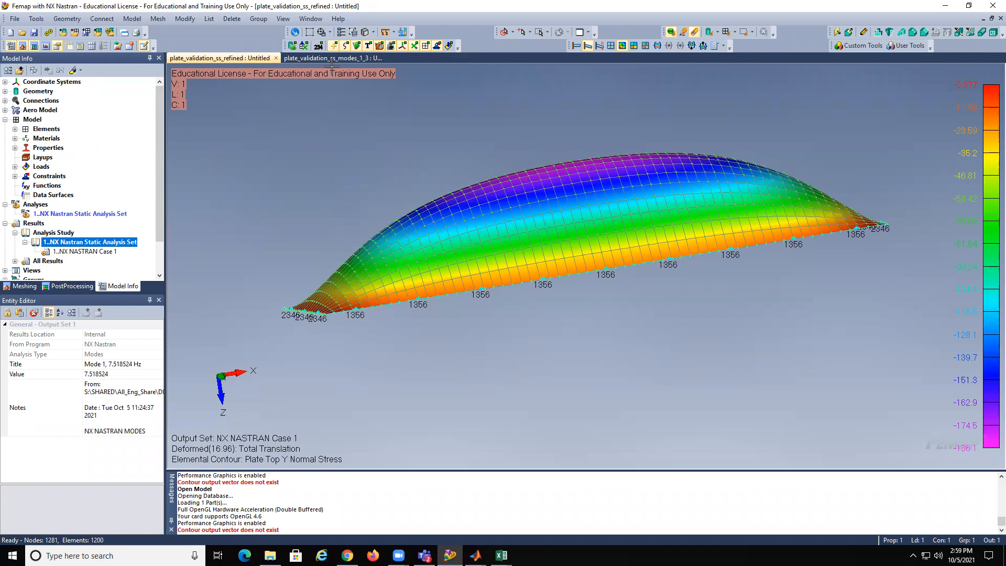
pyautogui.click(346, 59)
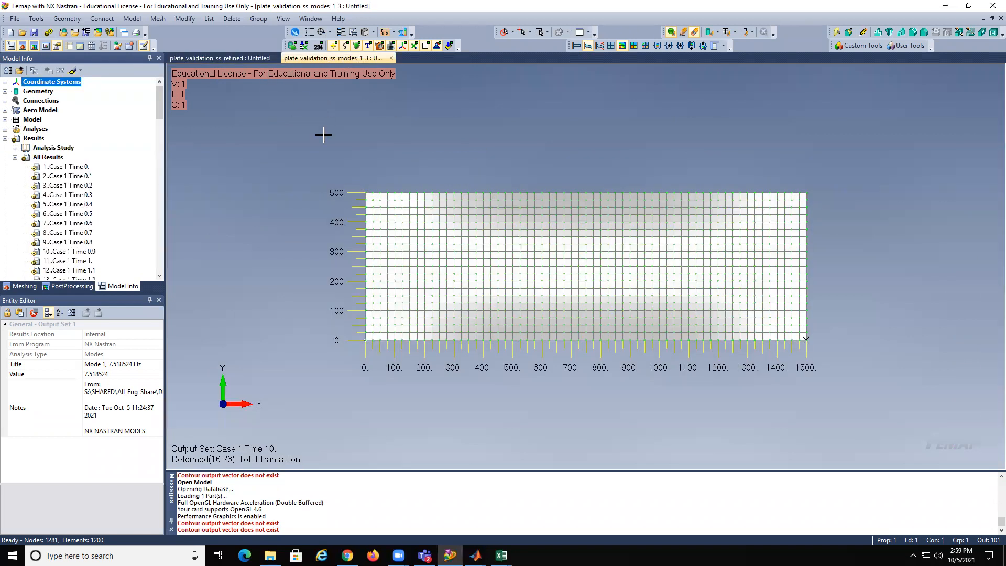
# Step: Save the plate_validation_ss_modes_1_3 model as plate_validation_ss_modes_1, replacing the existing file
pyautogui.click(15, 18)
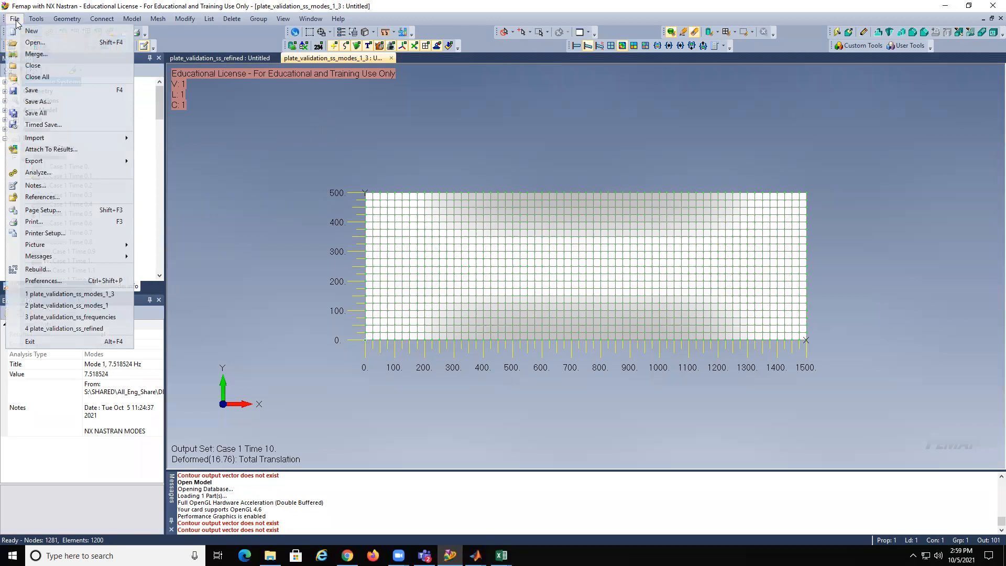
pyautogui.click(34, 102)
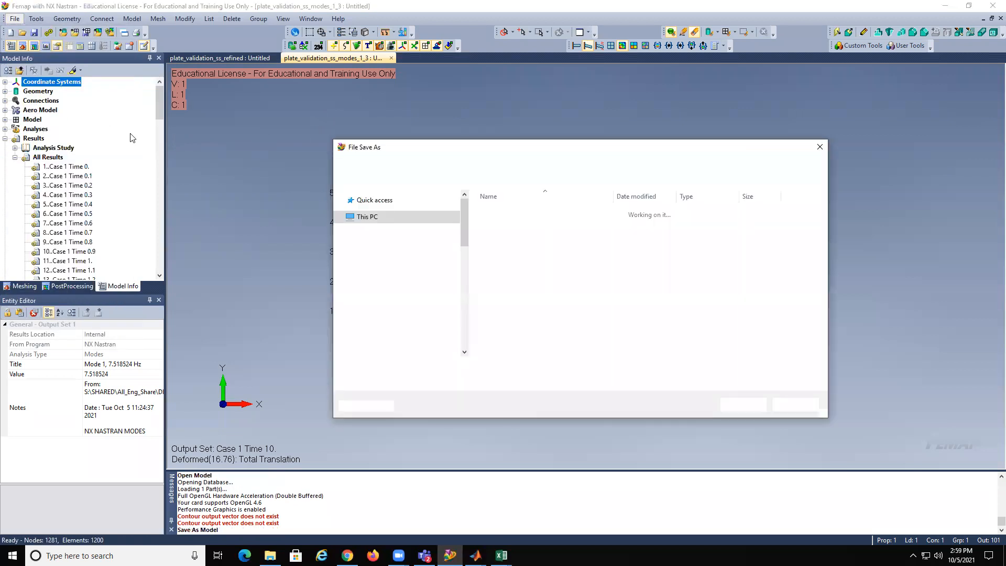
pyautogui.click(523, 245)
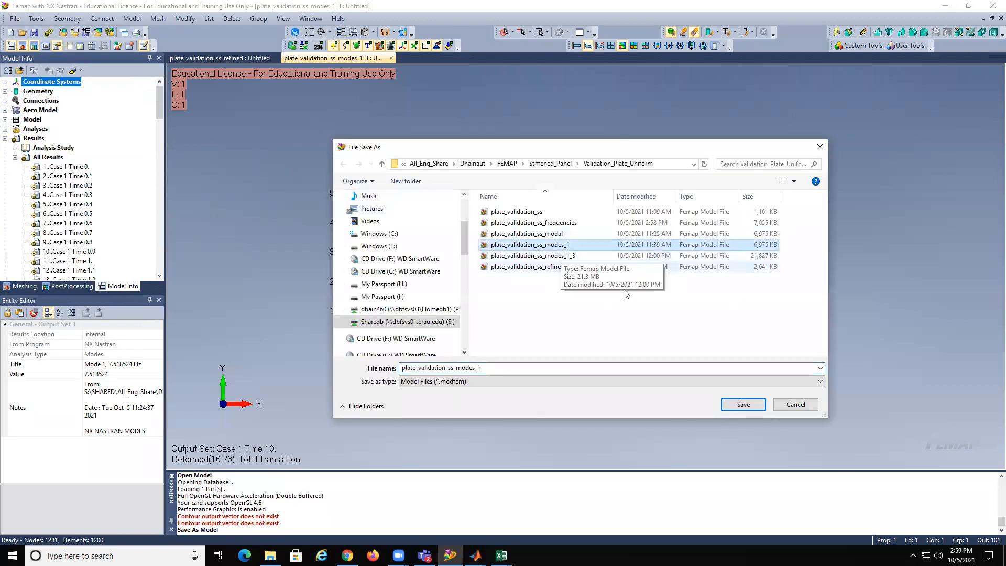
pyautogui.click(742, 409)
pyautogui.click(557, 302)
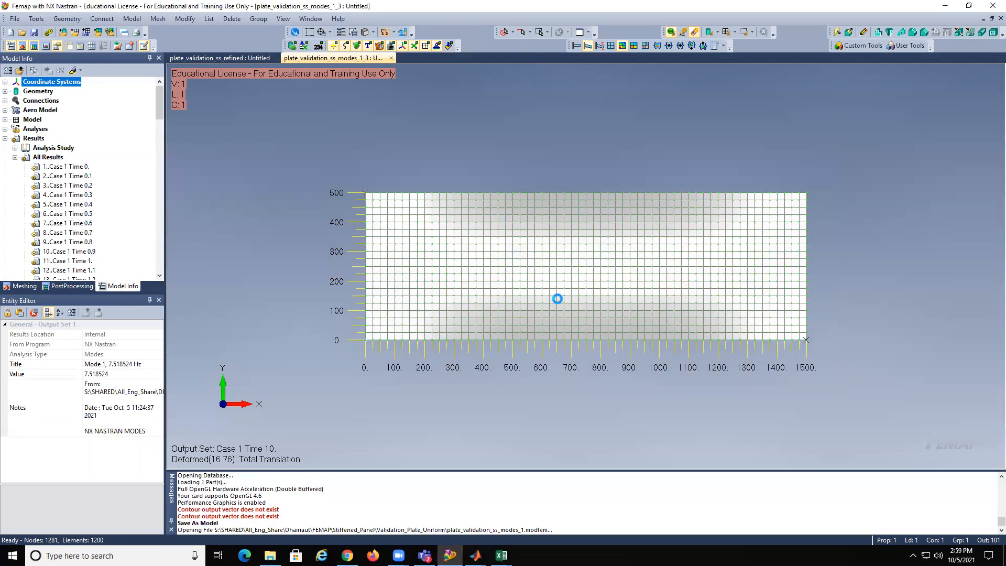
# Step: Delete all output sets from Case 1 Time 0. through Case 1 Time 10., along with their analysis study
pyautogui.click(60, 167)
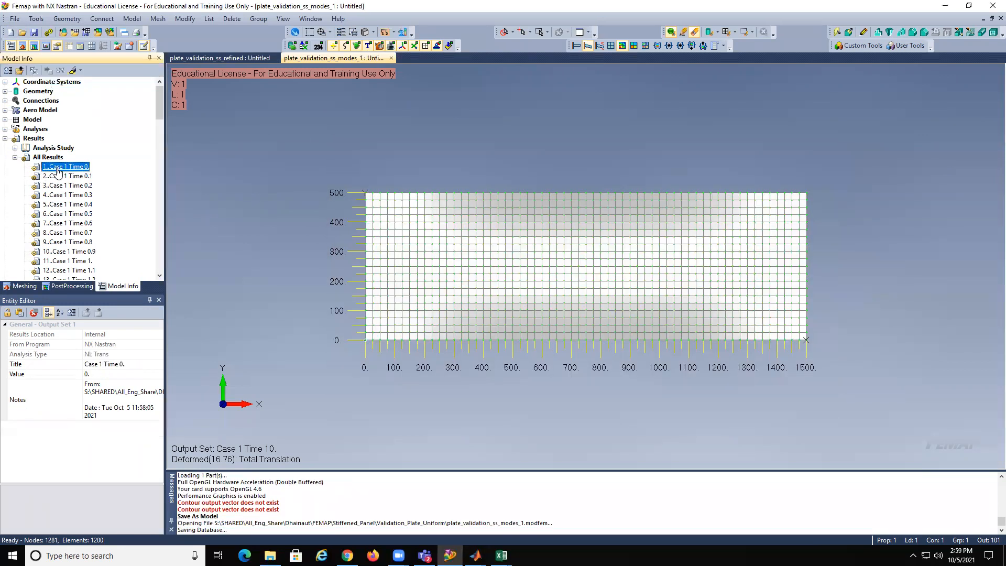
pyautogui.moveTo(159, 110); pyautogui.dragTo(144, 258)
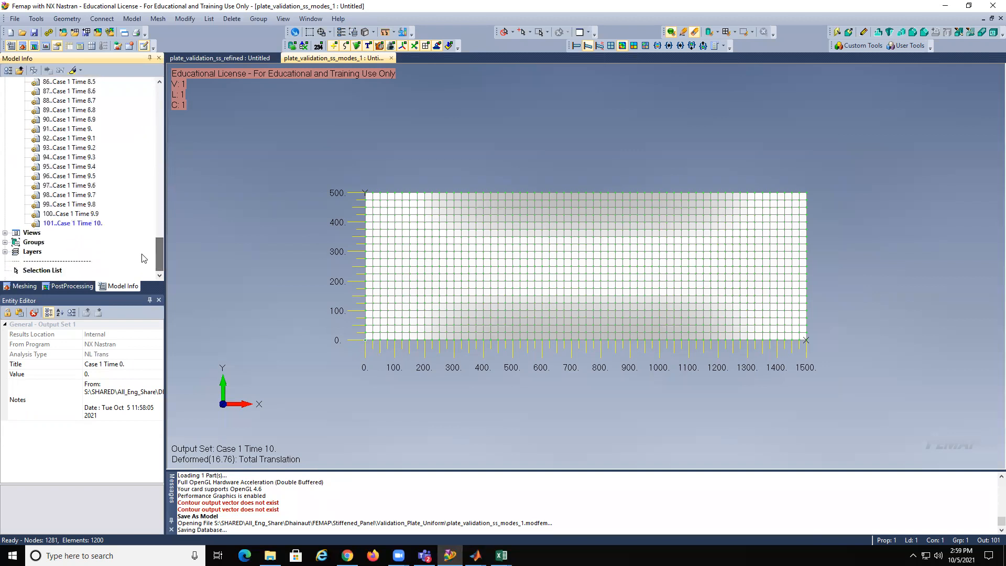
pyautogui.keyDown('shift'); pyautogui.click(90, 224); pyautogui.keyUp('shift')
pyautogui.press('Delete')
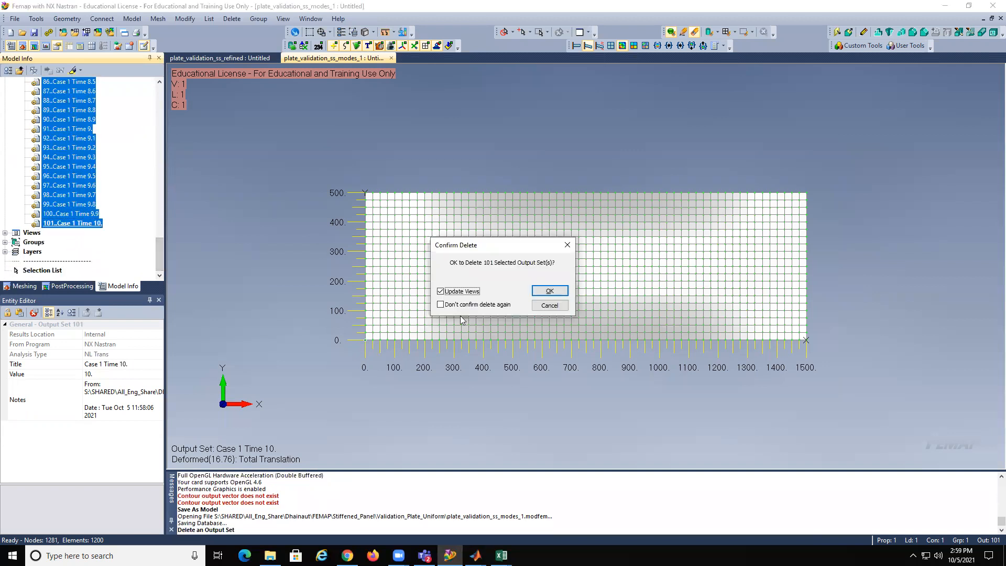
pyautogui.click(550, 291)
pyautogui.click(545, 308)
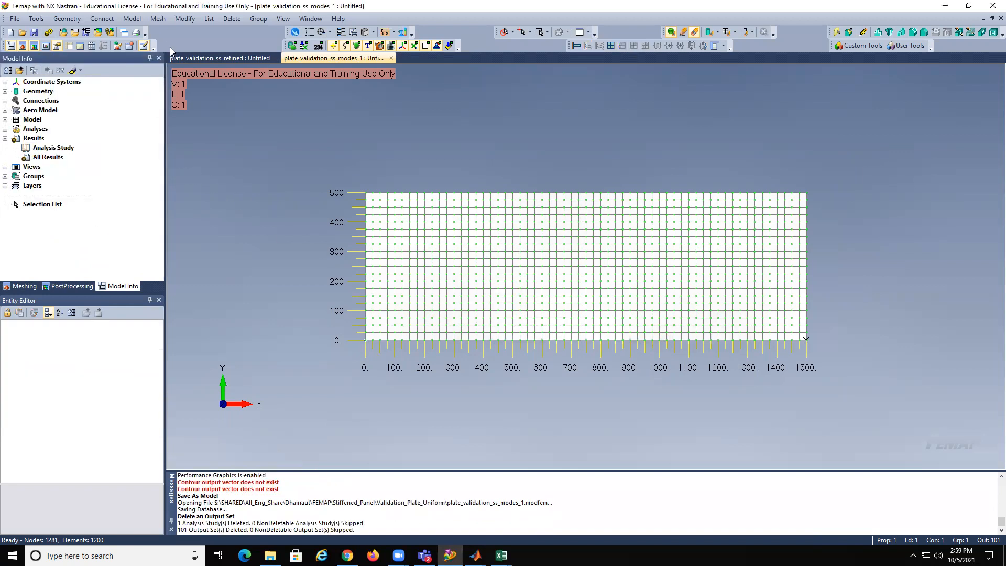
# Step: Set the number of modes to 1 in the load set's dynamic analysis options, with Modal Transient as the solution method
pyautogui.click(135, 22)
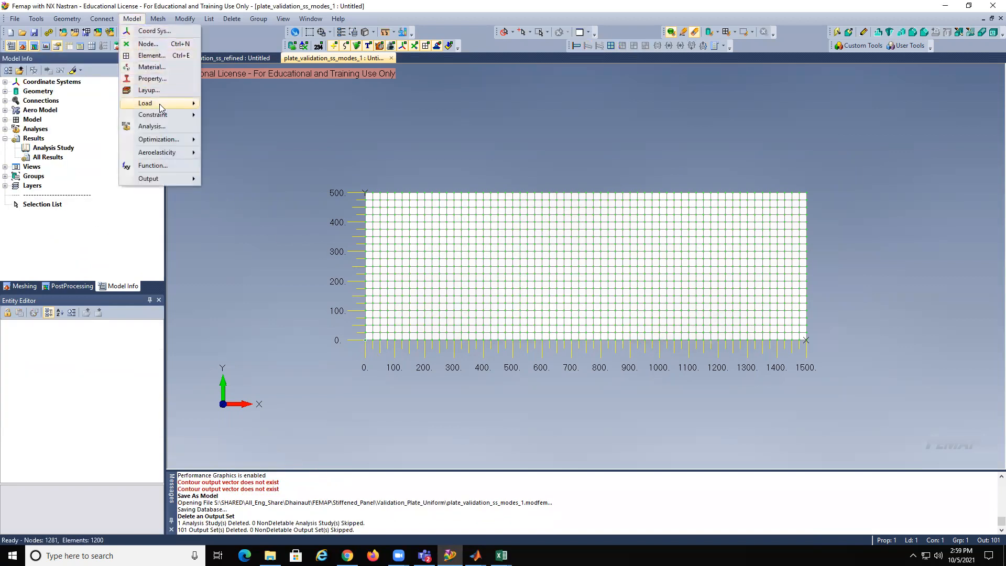
pyautogui.moveTo(159, 104)
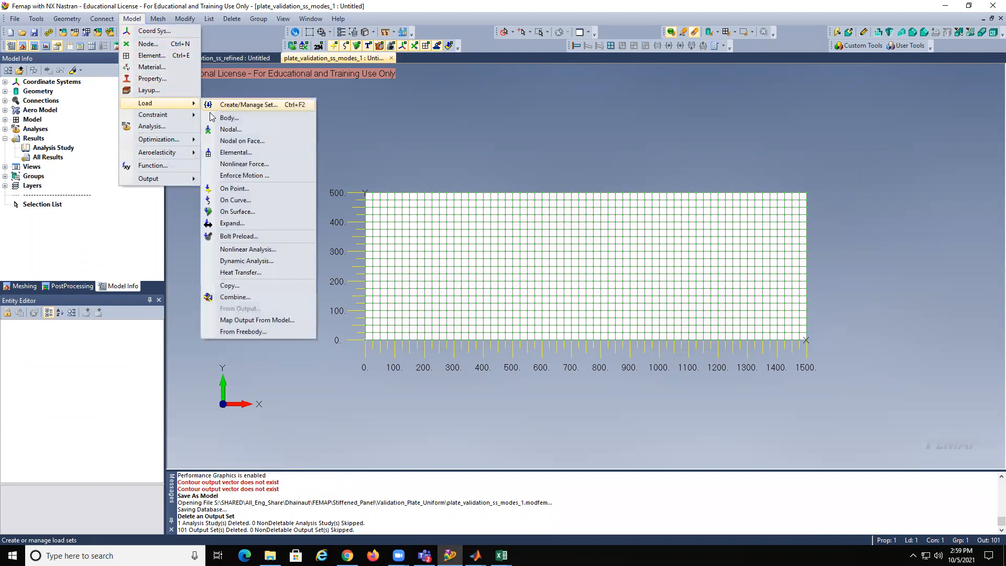
pyautogui.click(234, 260)
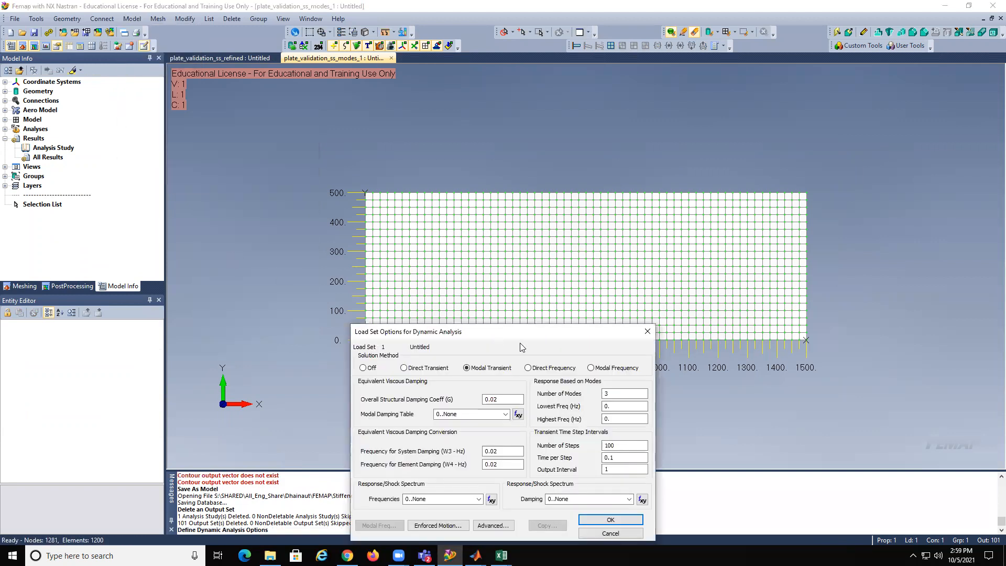
pyautogui.click(576, 162)
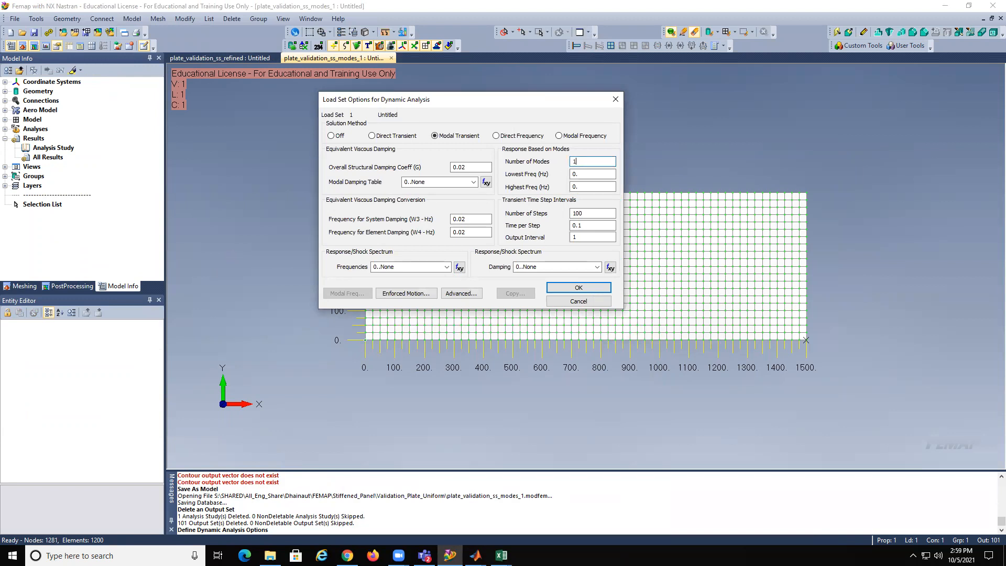
pyautogui.click(578, 287)
# Step: Edit the NX Nastran Transient Analysis Set and set the number of desired eigenvalues in its modal analysis options to 1
pyautogui.click(6, 129)
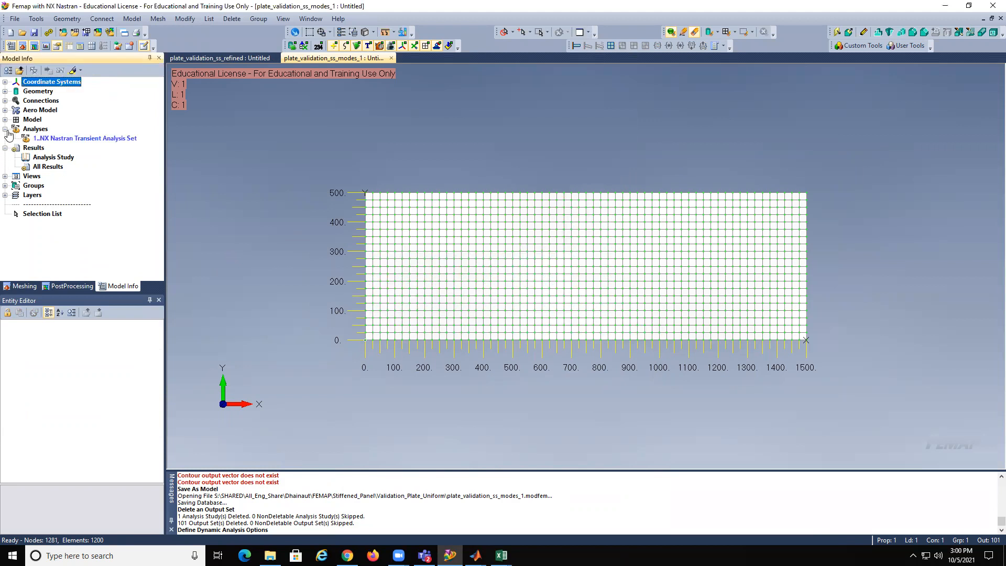
pyautogui.rightClick(65, 139)
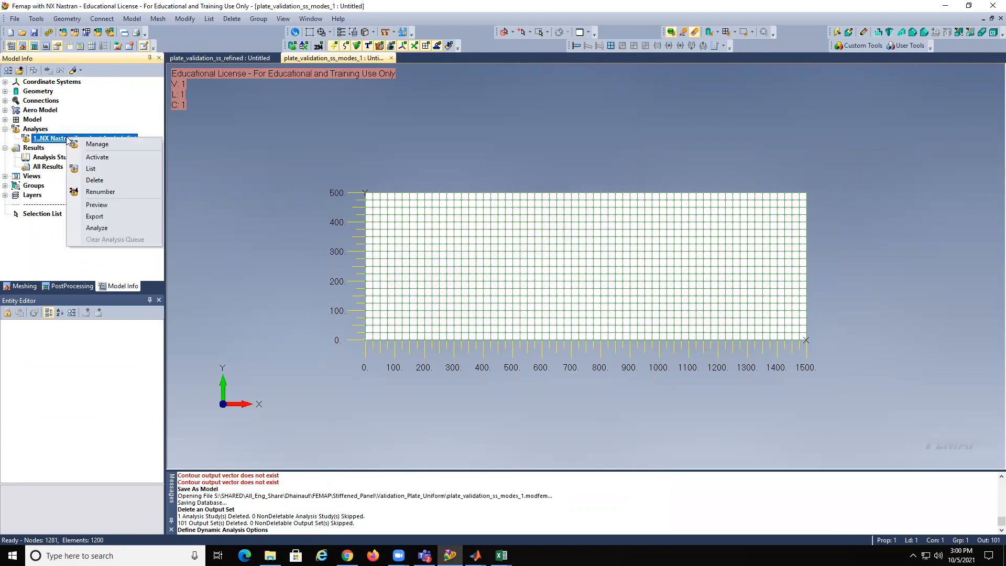
pyautogui.click(98, 146)
pyautogui.click(572, 372)
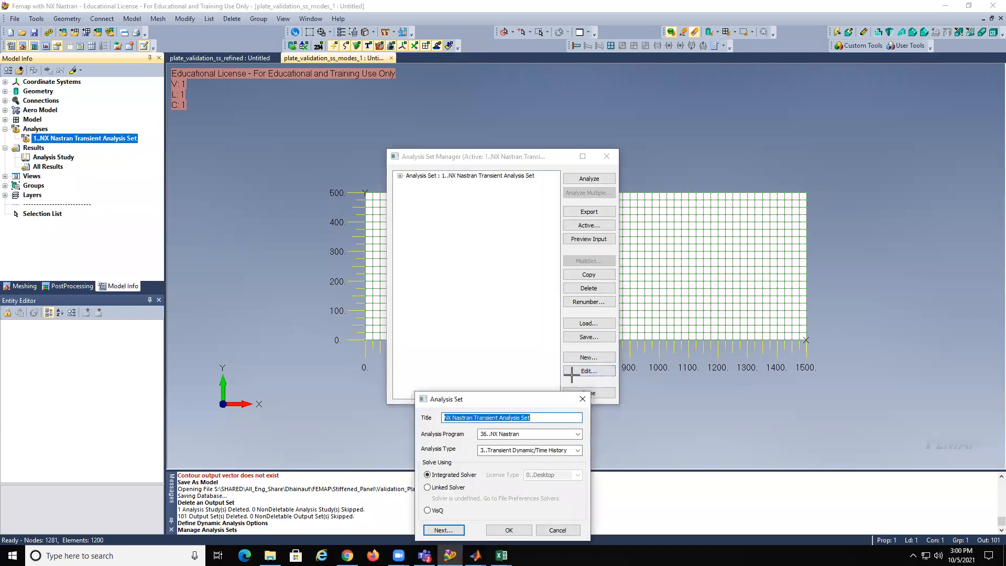
pyautogui.click(443, 531)
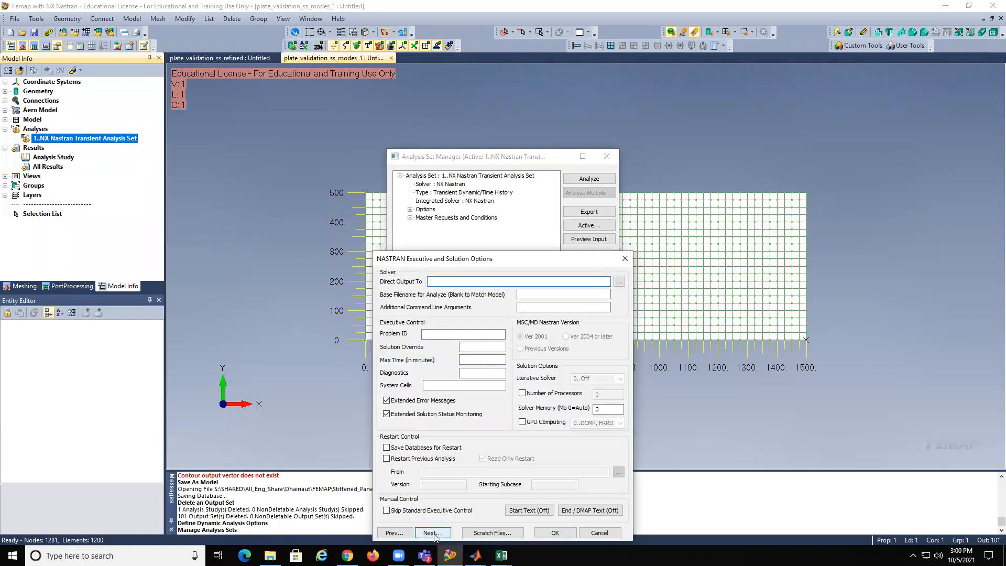
pyautogui.click(433, 532)
pyautogui.click(453, 531)
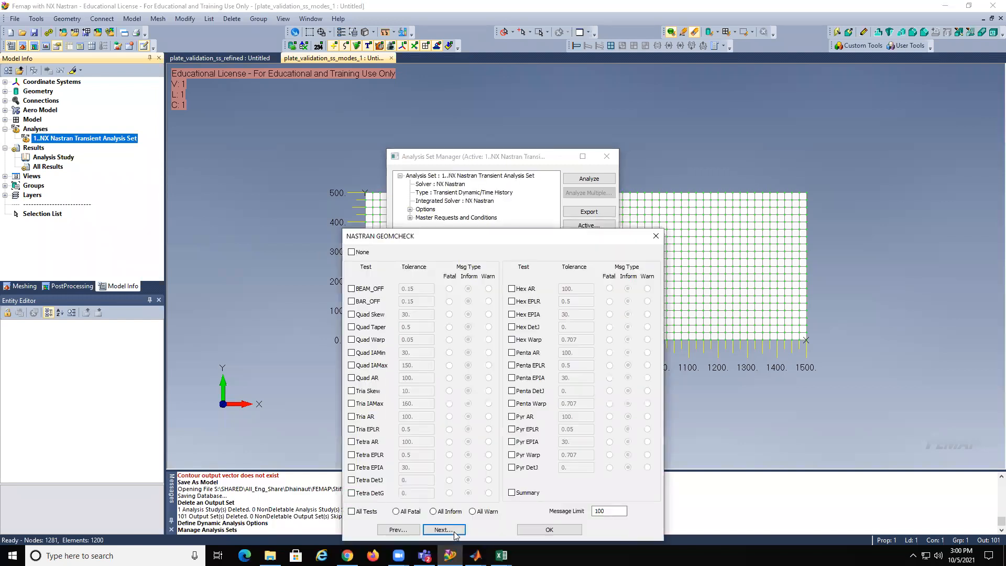
pyautogui.click(456, 531)
pyautogui.click(461, 531)
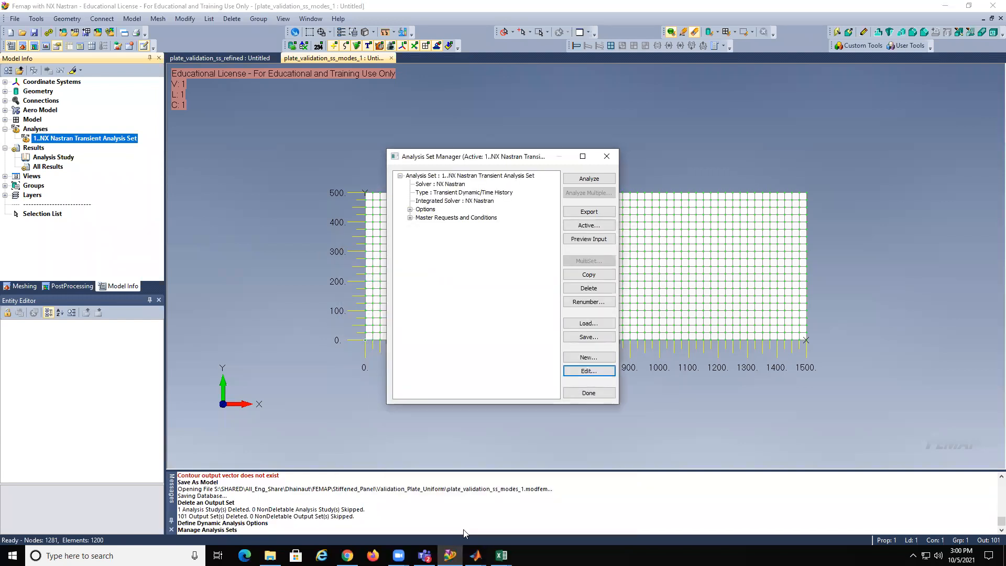
pyautogui.doubleClick(576, 410)
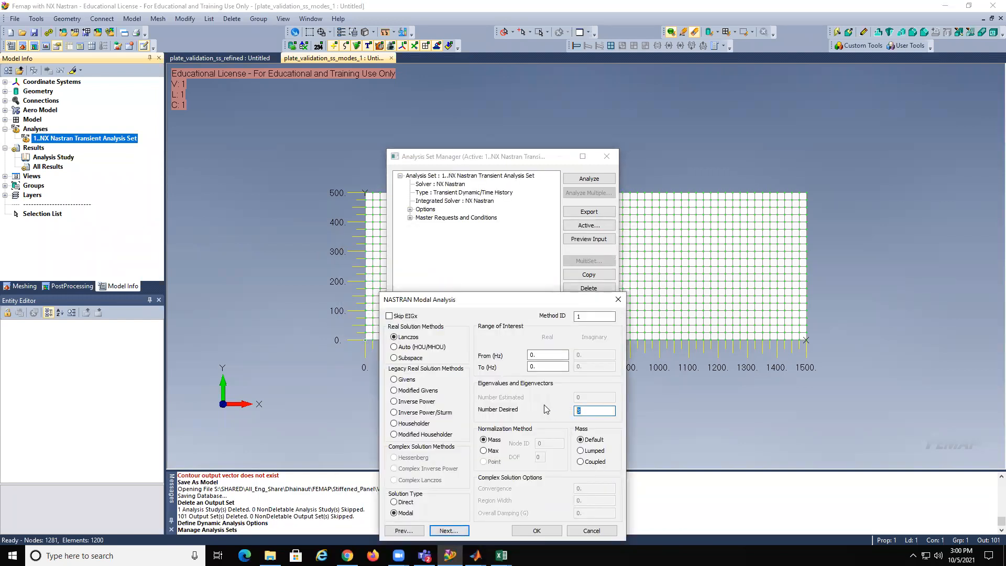
pyautogui.write('1')
pyautogui.click(451, 530)
# Step: Add elemental Stress to the transient analysis set's output requests and finish editing the set
pyautogui.click(443, 386)
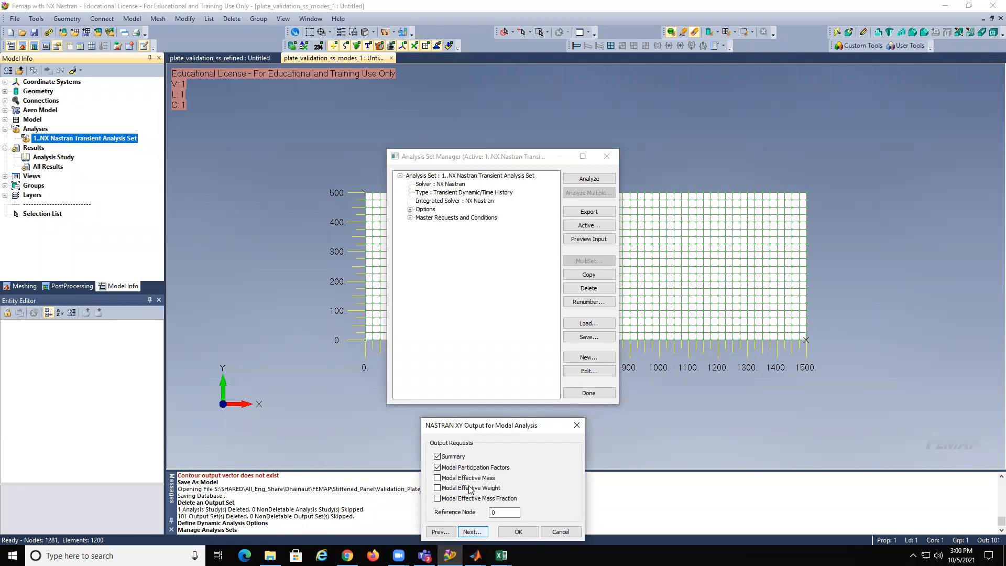
pyautogui.click(474, 532)
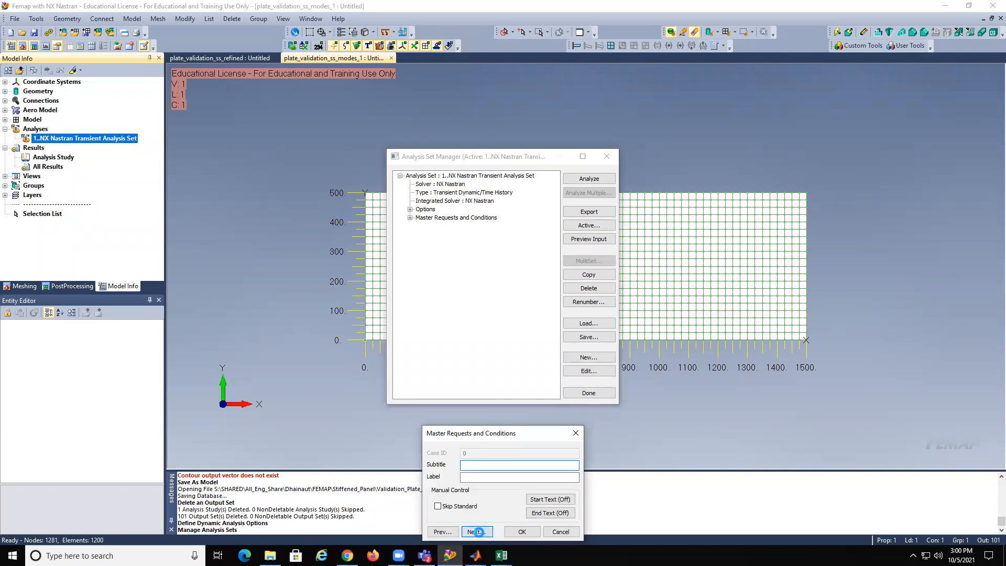
pyautogui.click(478, 532)
pyautogui.click(482, 532)
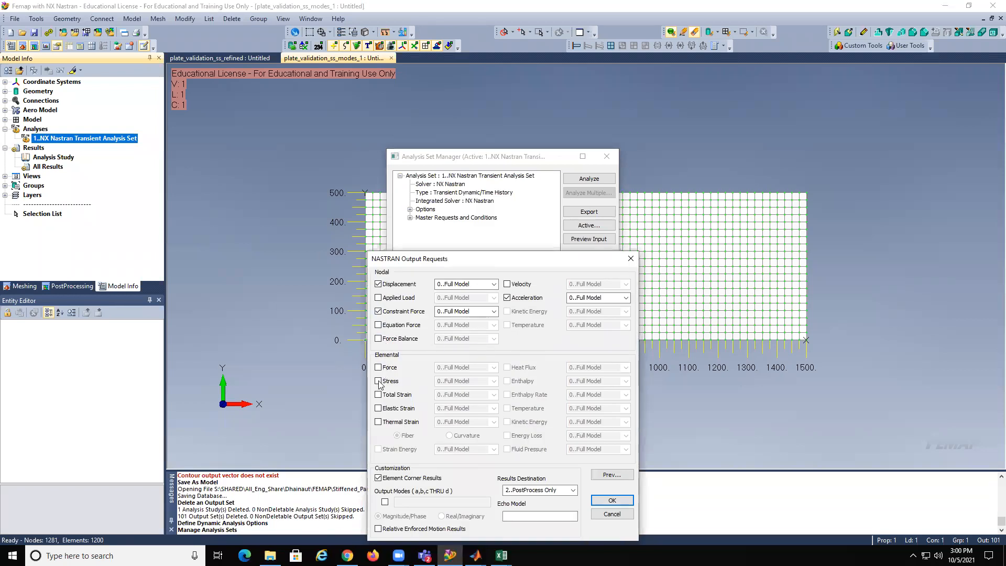
pyautogui.click(378, 382)
pyautogui.click(612, 500)
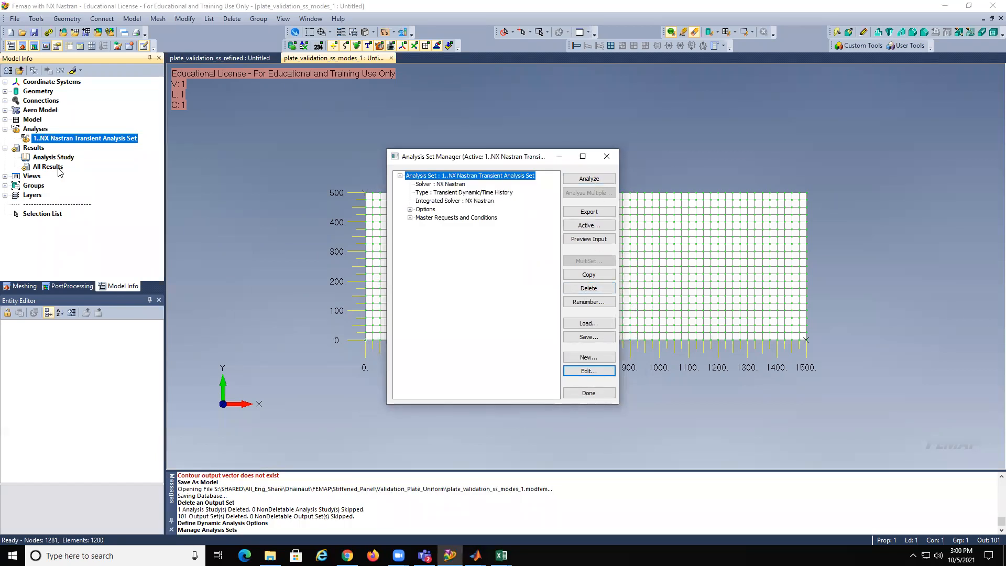
pyautogui.click(588, 393)
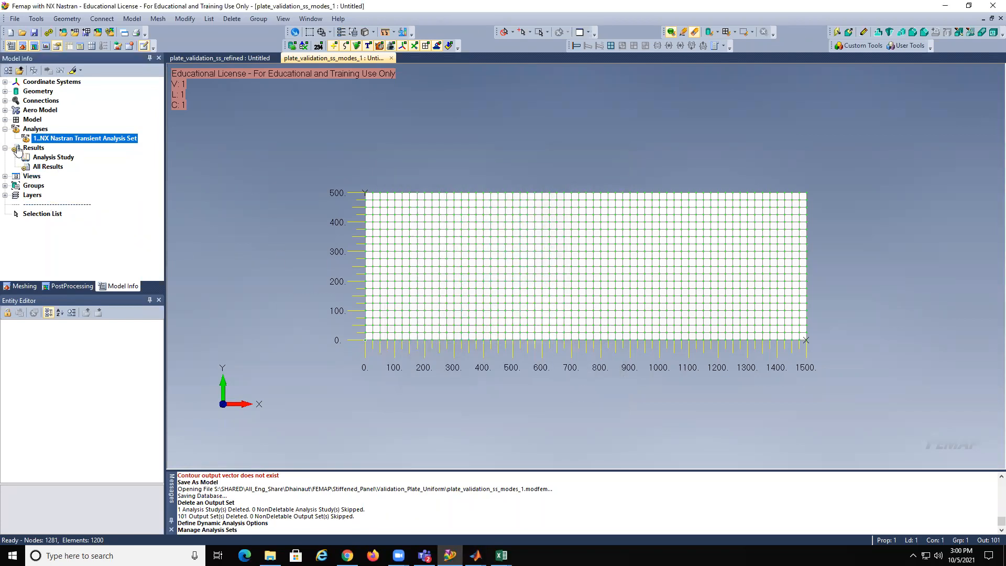
# Step: Examine the definition of the Pressure versus time function in the model's functions without changing it
pyautogui.click(6, 119)
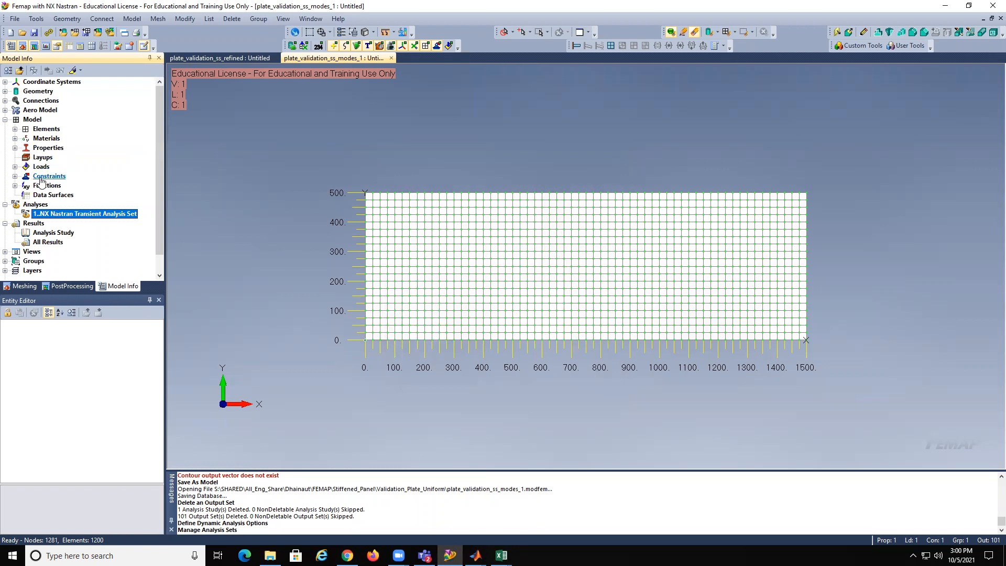
pyautogui.click(14, 166)
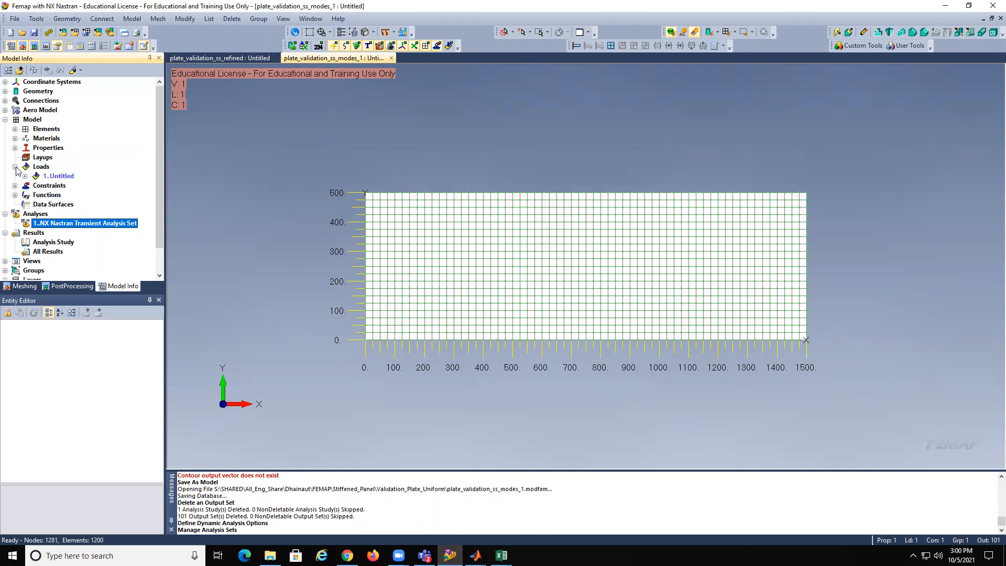
pyautogui.click(24, 176)
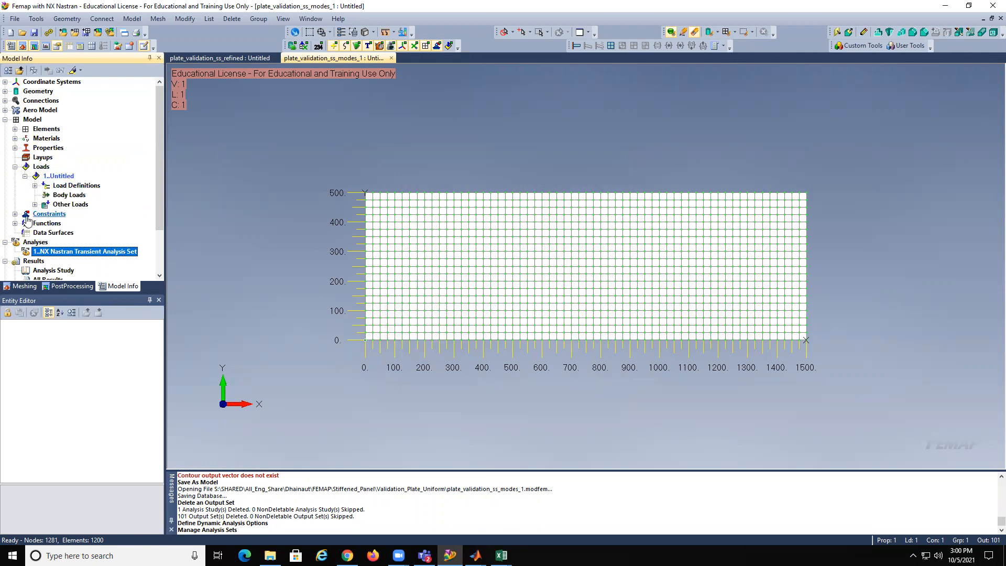
pyautogui.moveTo(156, 174); pyautogui.dragTo(159, 217)
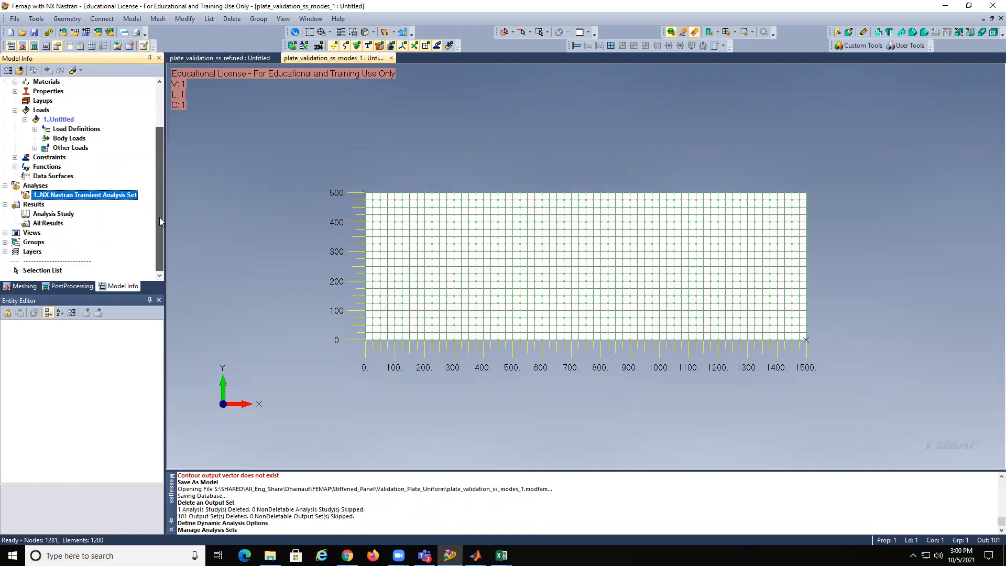
pyautogui.click(15, 167)
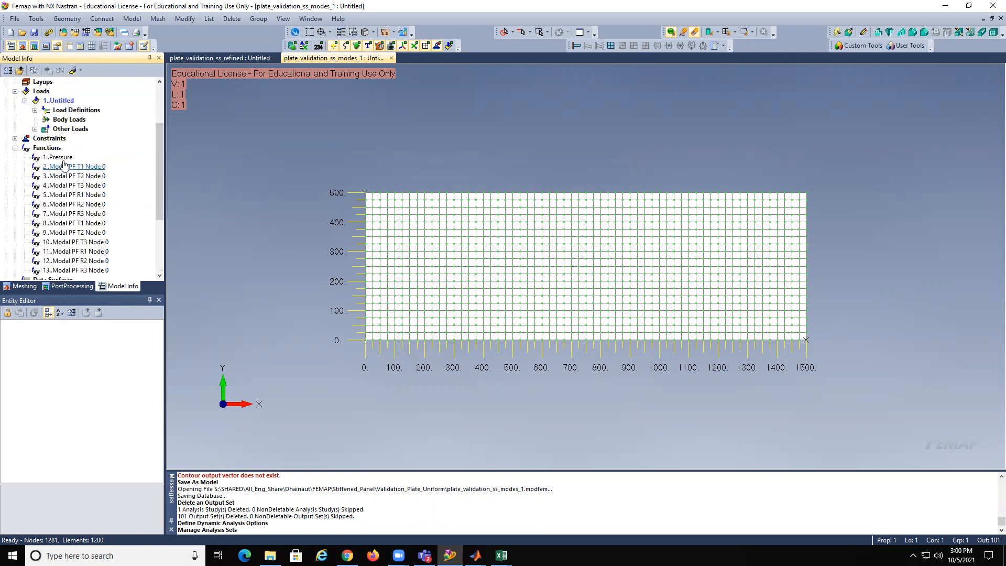
pyautogui.click(58, 157)
pyautogui.rightClick(62, 158)
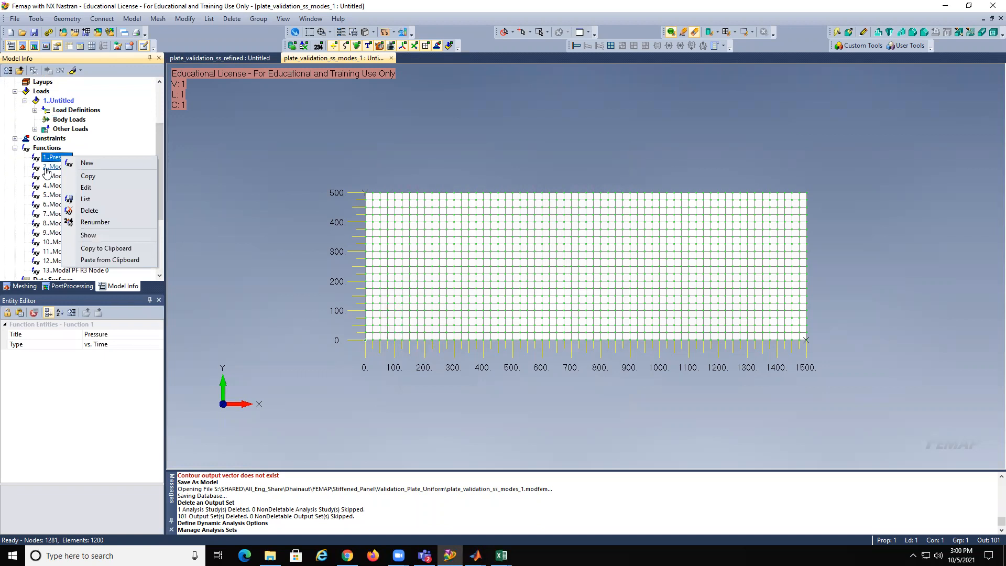
pyautogui.click(87, 188)
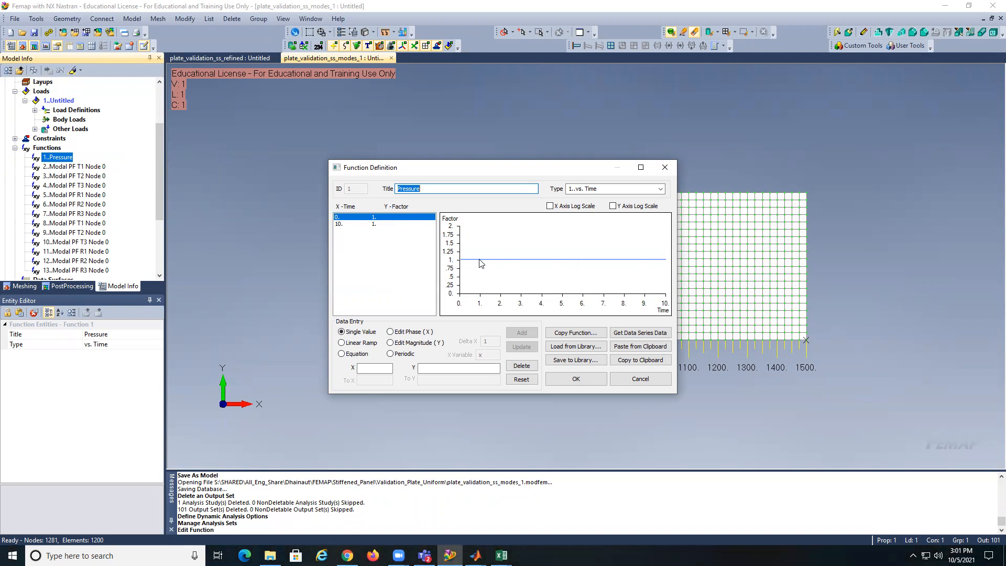
pyautogui.click(638, 378)
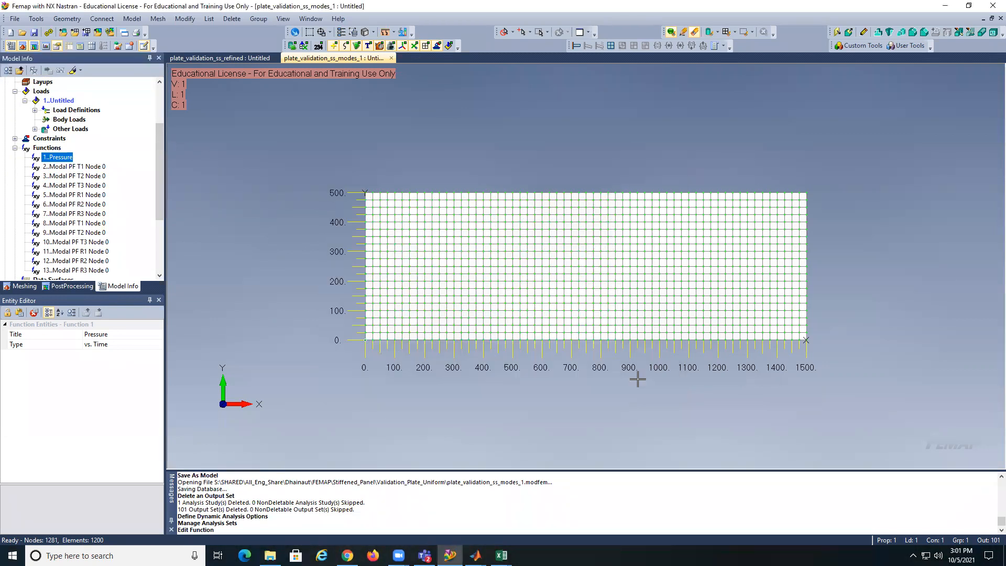
# Step: Review the load values and time dependence of the Pressure on Element load definition
pyautogui.click(34, 110)
pyautogui.click(81, 120)
pyautogui.rightClick(81, 120)
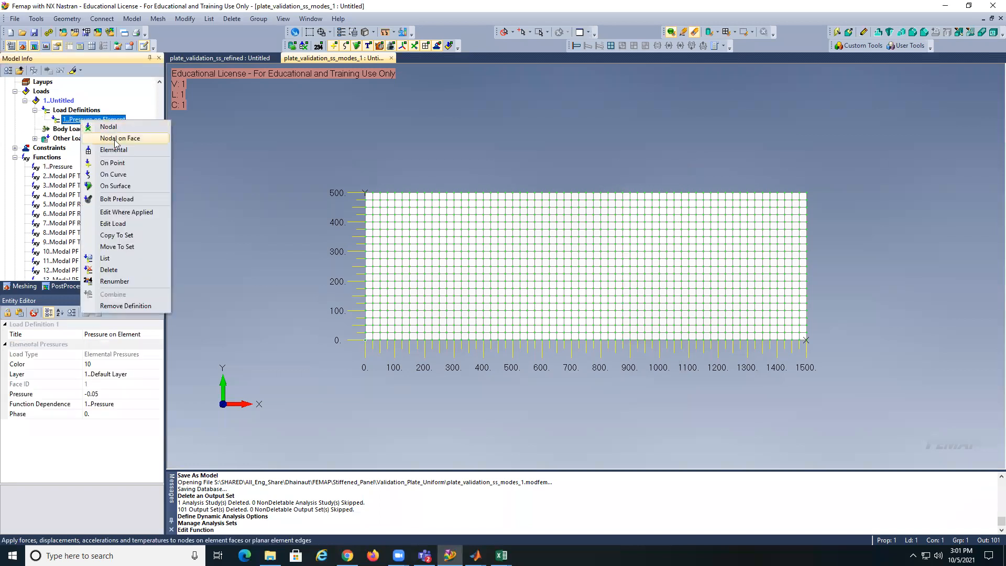
pyautogui.click(120, 226)
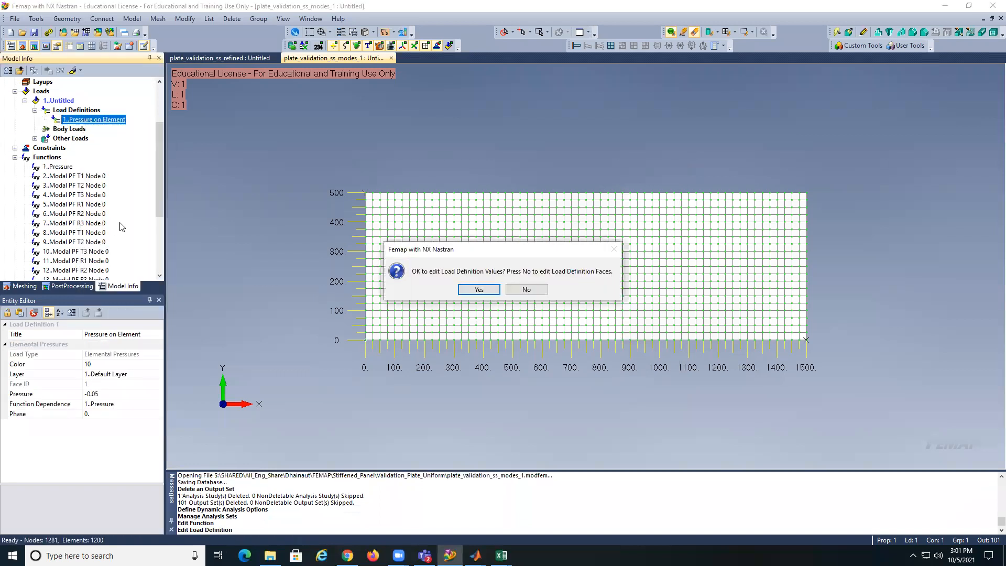
pyautogui.click(474, 289)
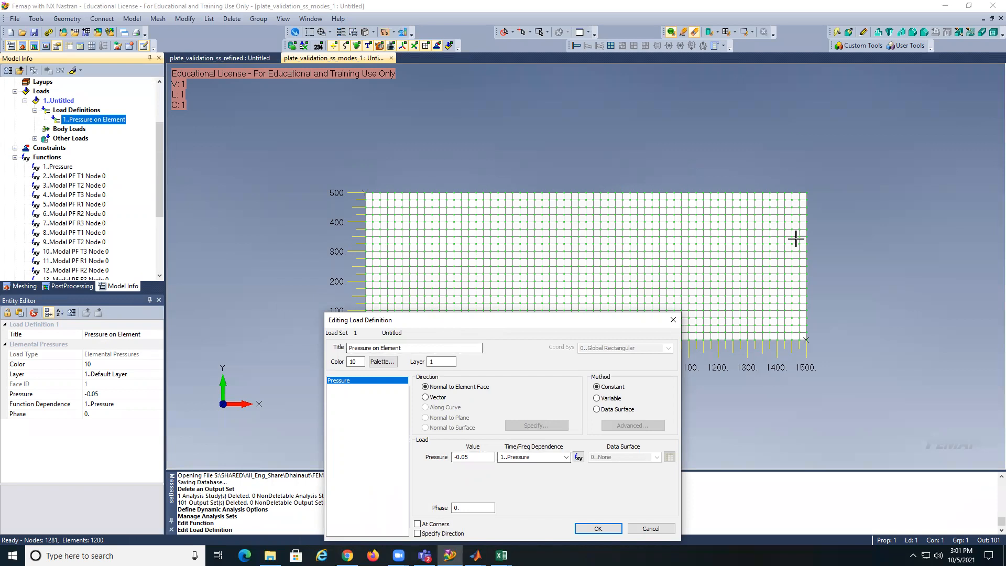
pyautogui.click(600, 528)
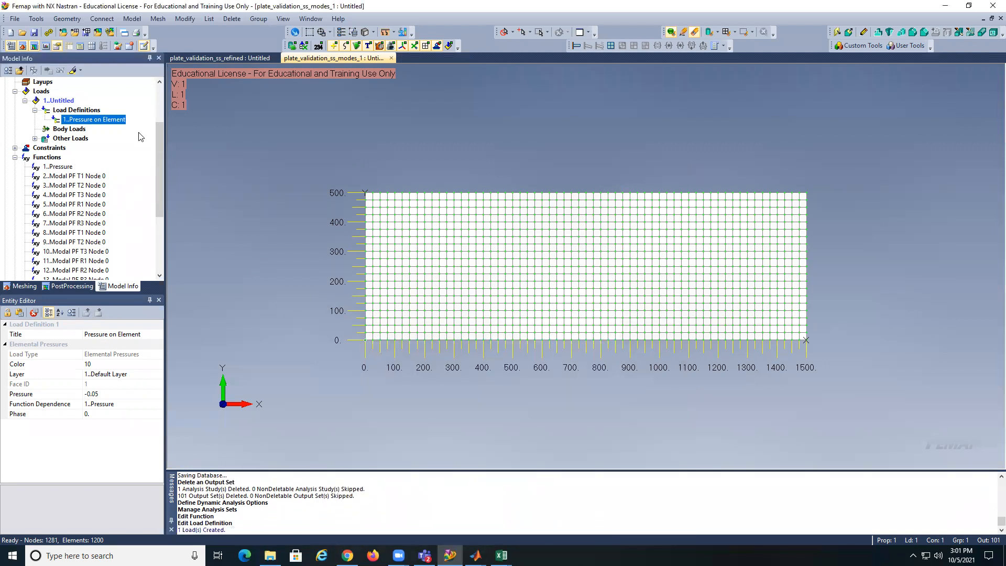
# Step: Rebuild the model database, run the NX Nastran Transient Analysis Set, and close the analysis monitor
pyautogui.moveTo(158, 138)
pyautogui.mouseDown()
pyautogui.moveTo(155, 110)
pyautogui.moveTo(155, 132)
pyautogui.mouseUp()
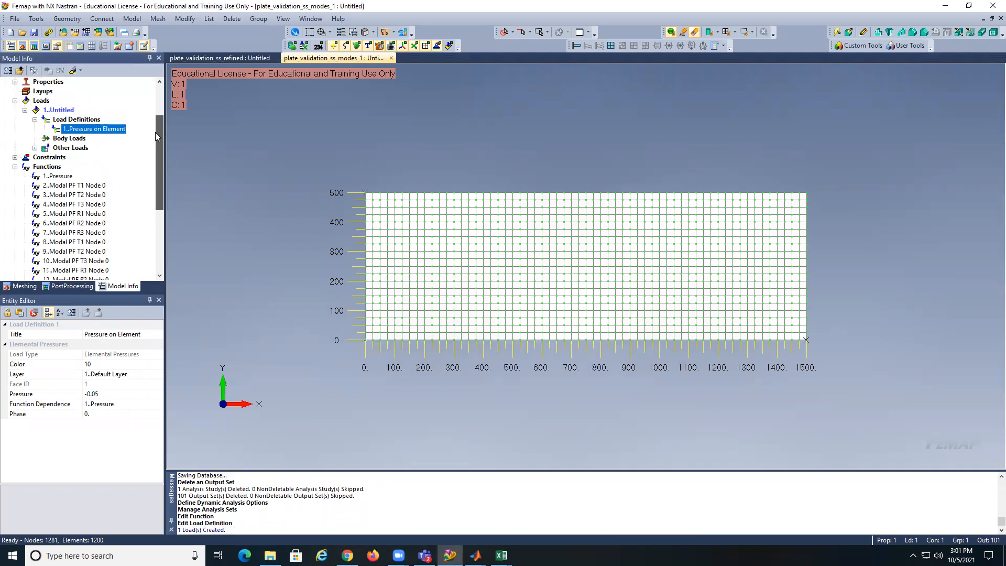
pyautogui.click(14, 167)
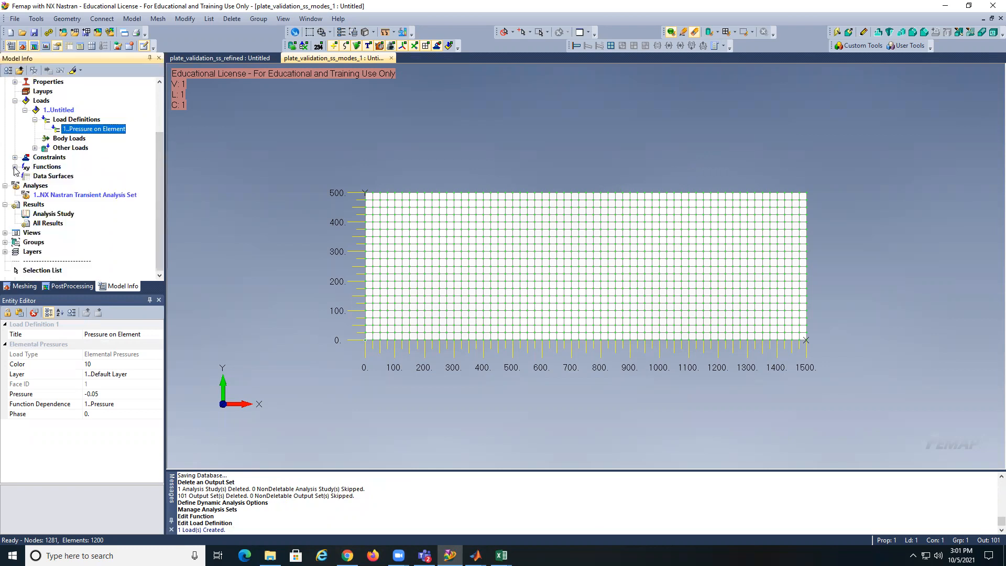
pyautogui.click(15, 101)
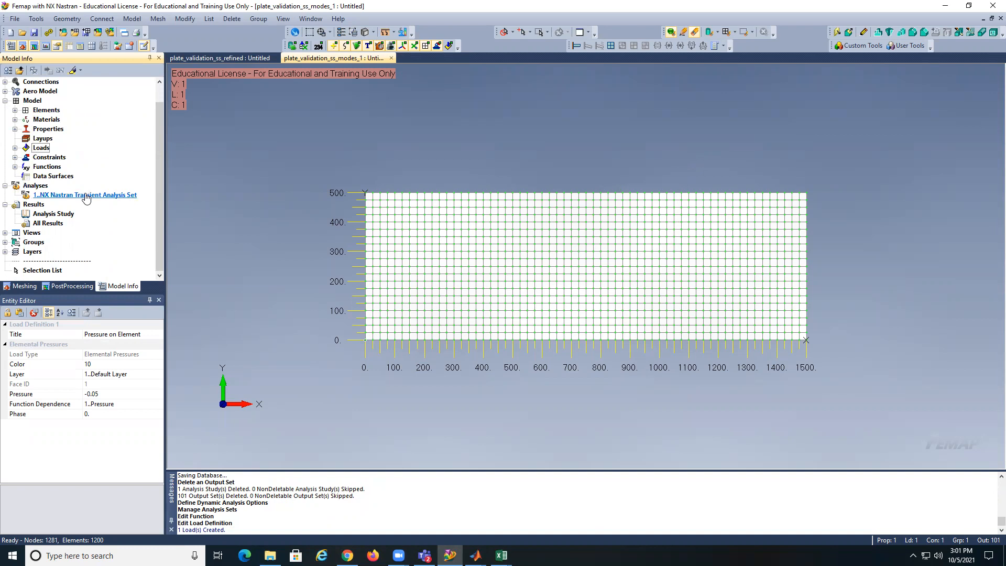
pyautogui.click(87, 196)
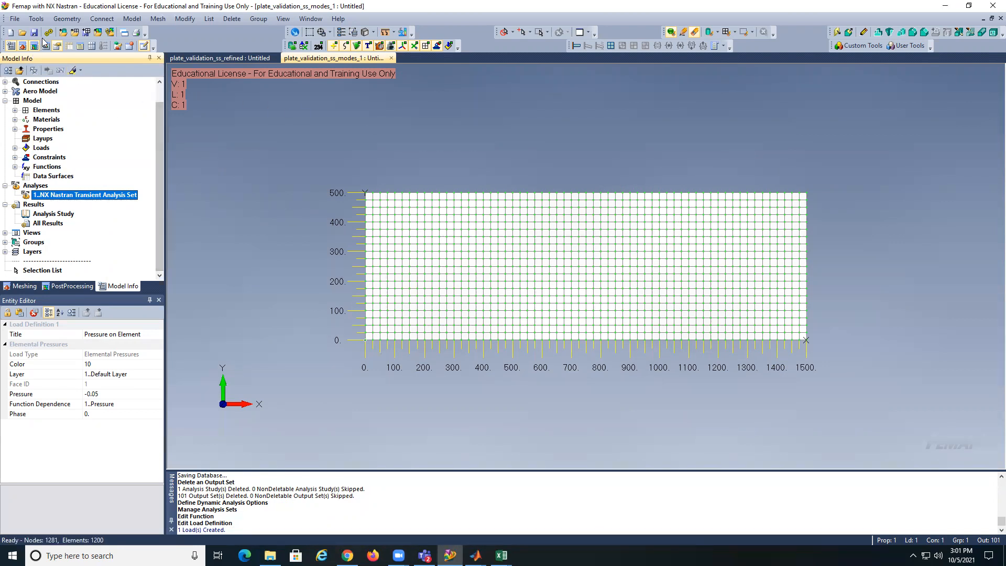
pyautogui.click(14, 19)
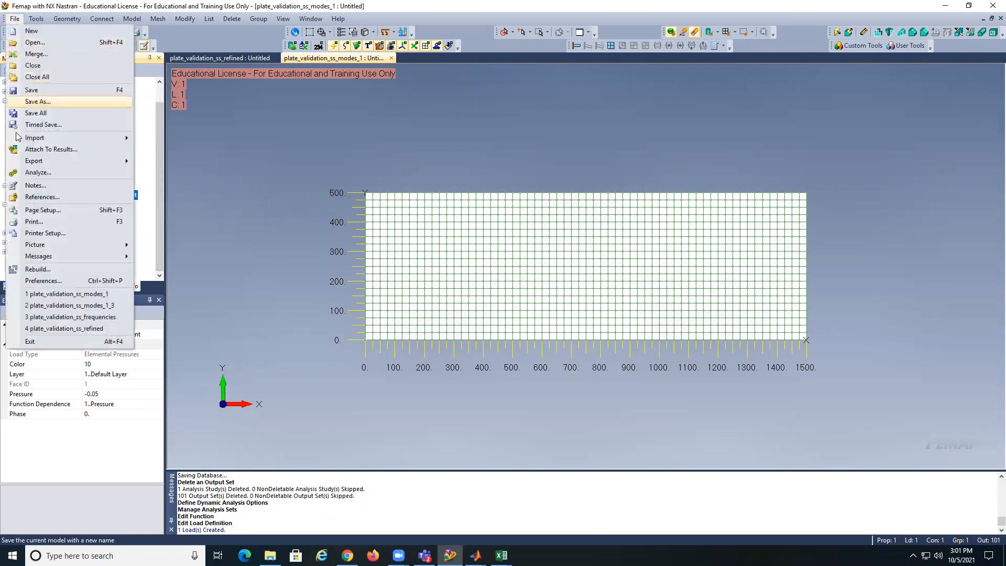
pyautogui.click(38, 269)
pyautogui.click(456, 293)
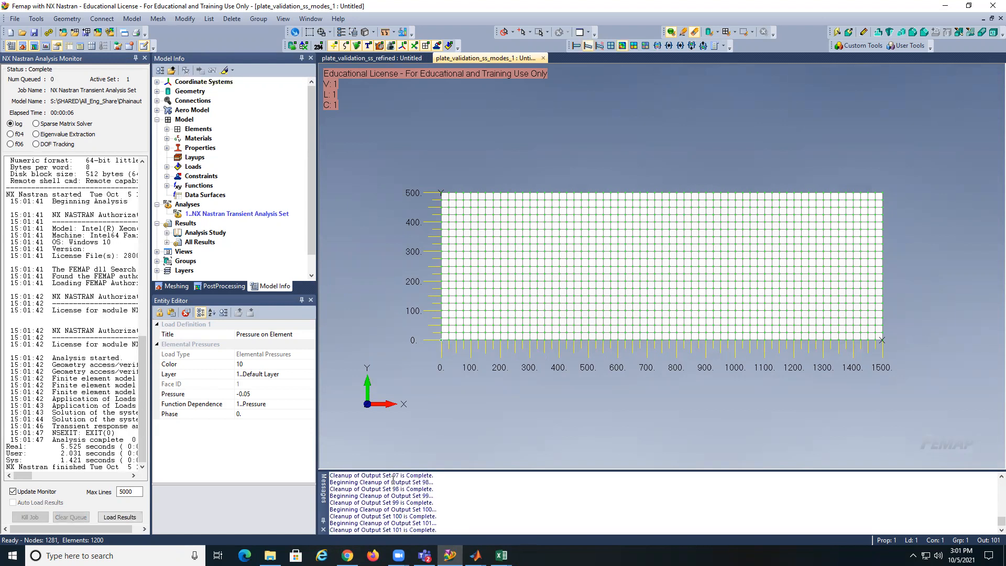
pyautogui.click(145, 58)
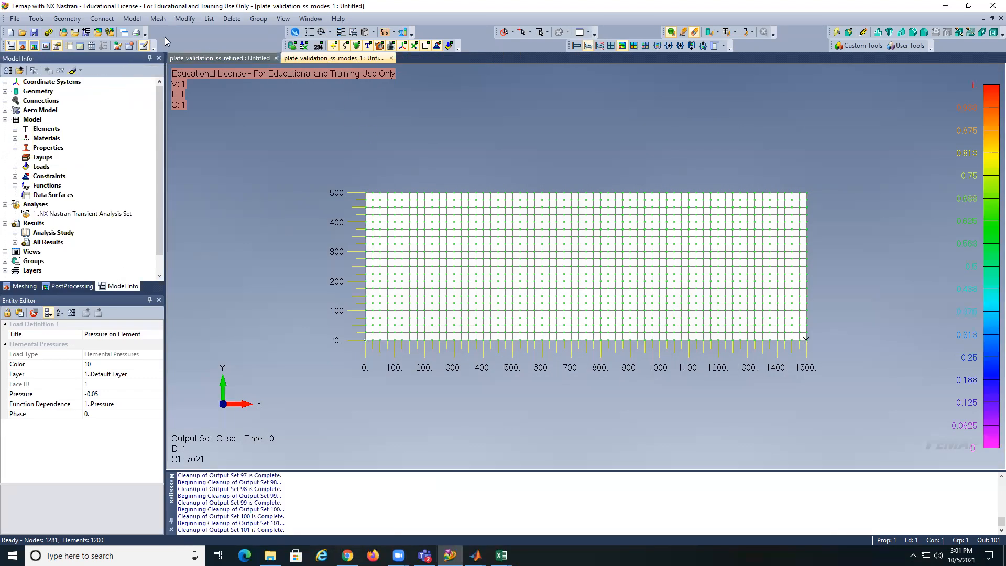
# Step: Display the Charting pane and delete all existing chart data series
pyautogui.click(36, 19)
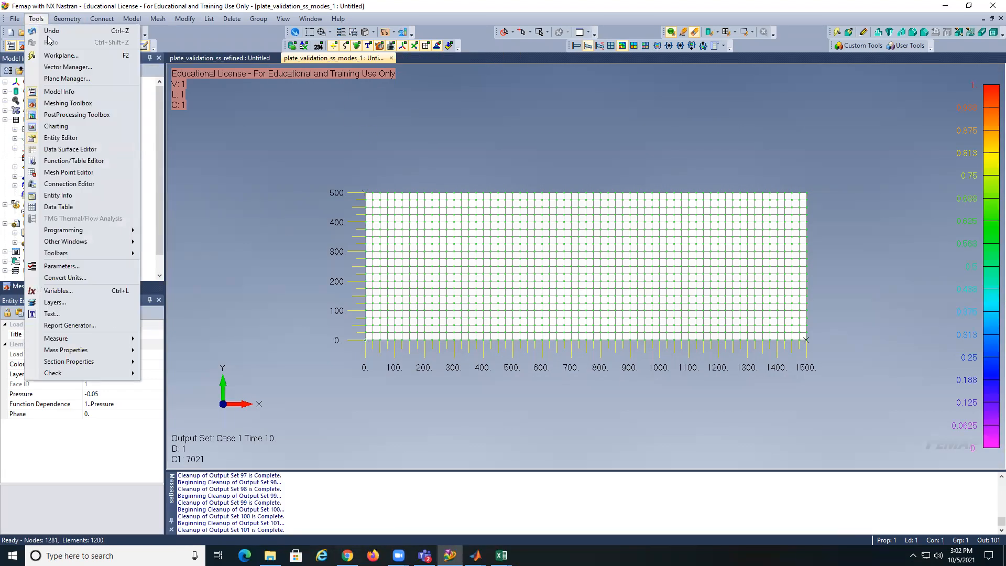
pyautogui.click(236, 161)
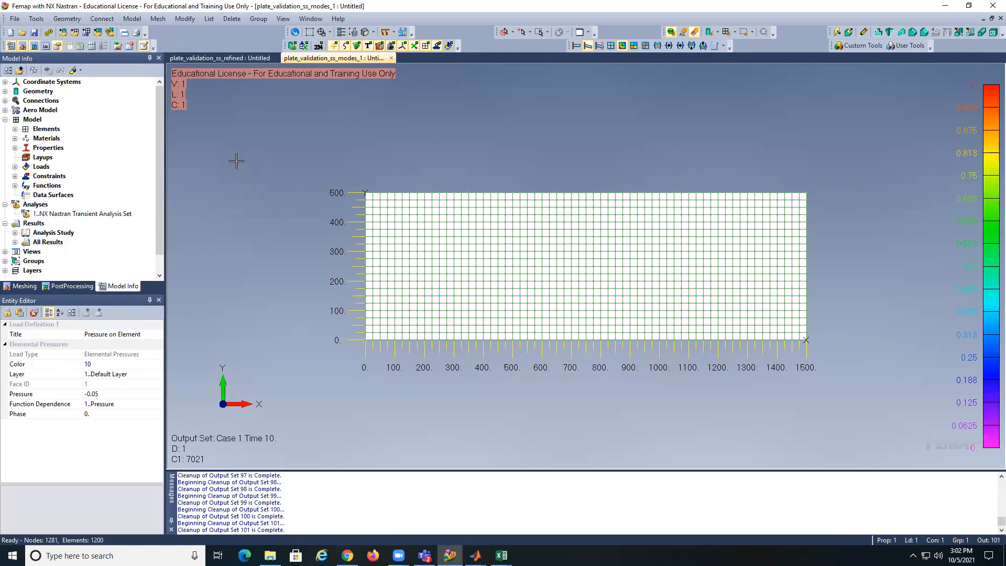
pyautogui.click(34, 46)
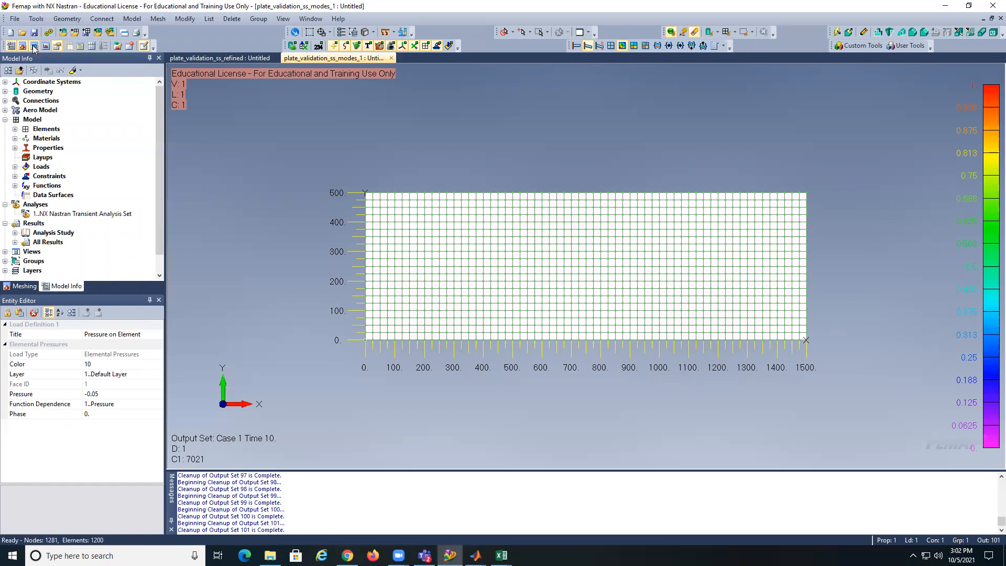
pyautogui.click(45, 47)
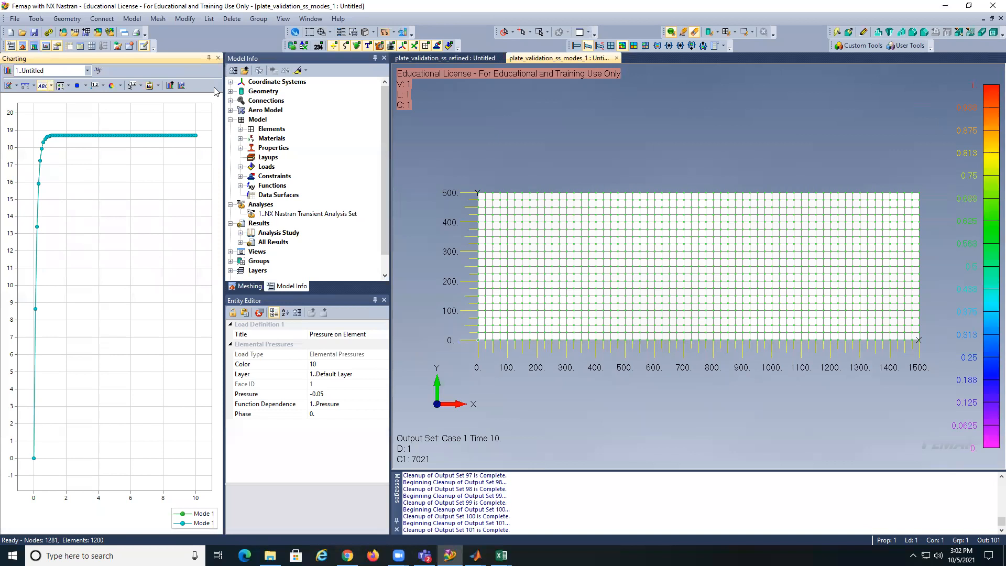
pyautogui.click(98, 70)
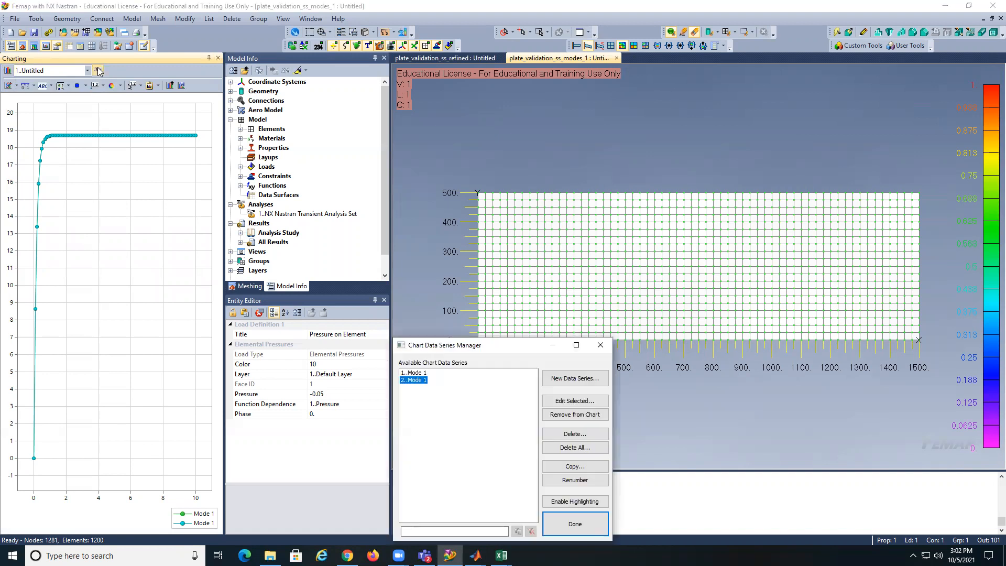
pyautogui.click(574, 446)
pyautogui.click(549, 291)
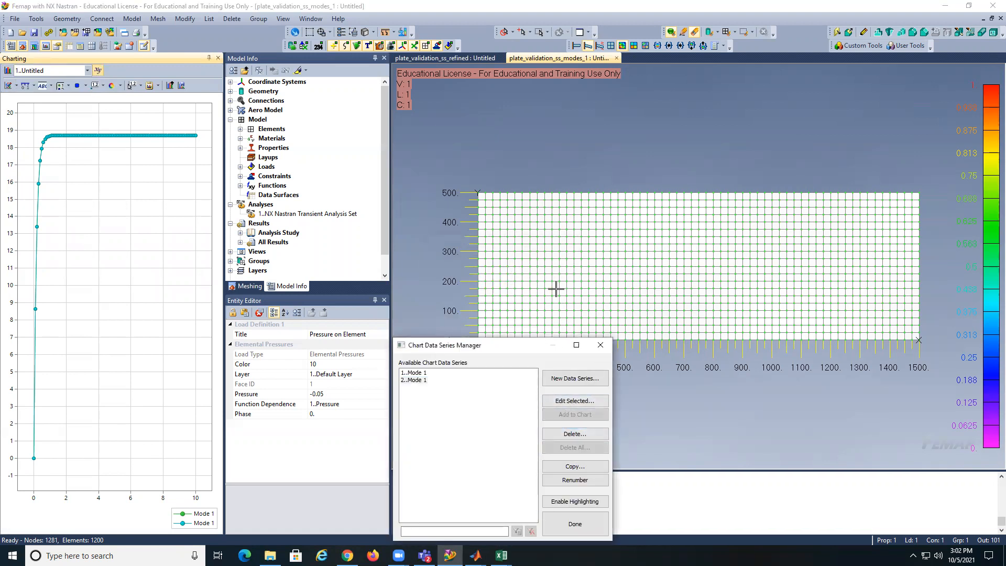
# Step: Add chart data series 1 as Vector vs. Set, plotting Total Translation against output set value for node 721 at the plate's center
pyautogui.click(568, 378)
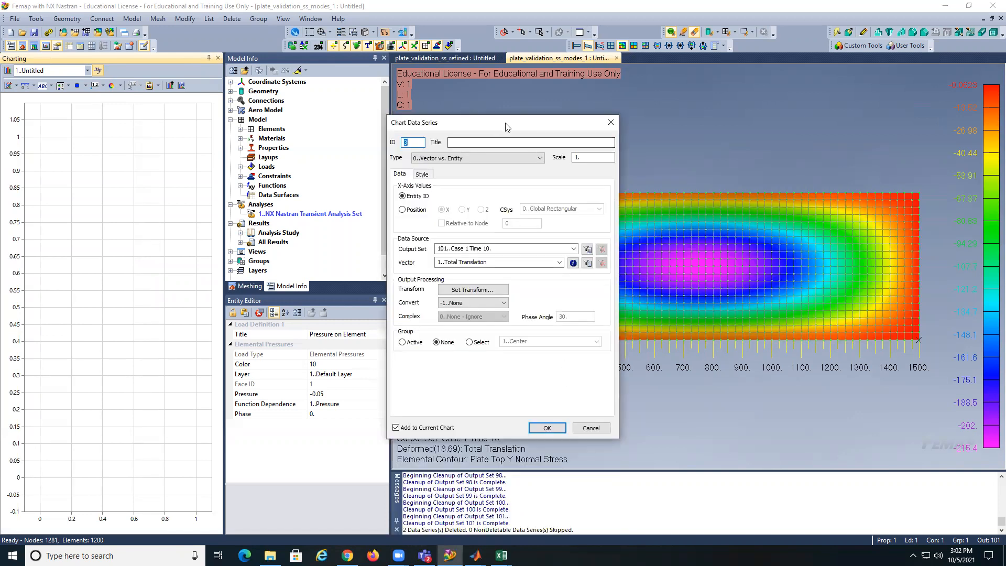
pyautogui.moveTo(503, 126); pyautogui.dragTo(305, 106)
pyautogui.click(202, 122)
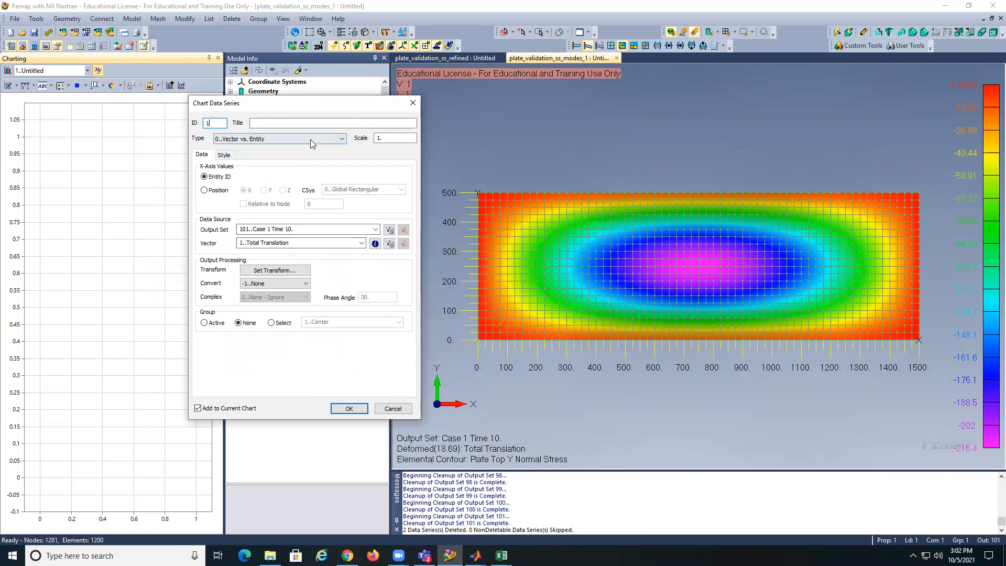
pyautogui.click(341, 138)
pyautogui.click(337, 155)
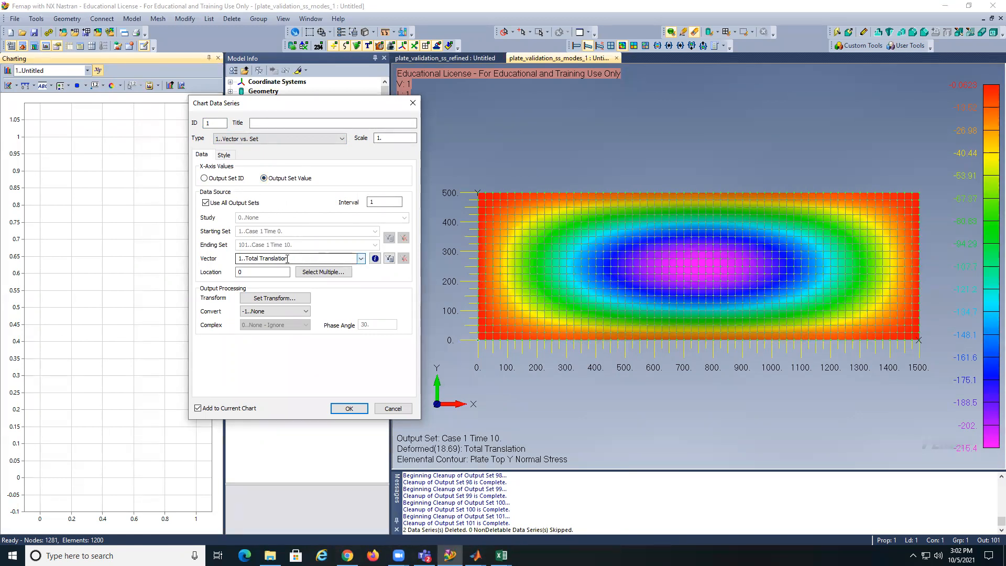
pyautogui.click(268, 272)
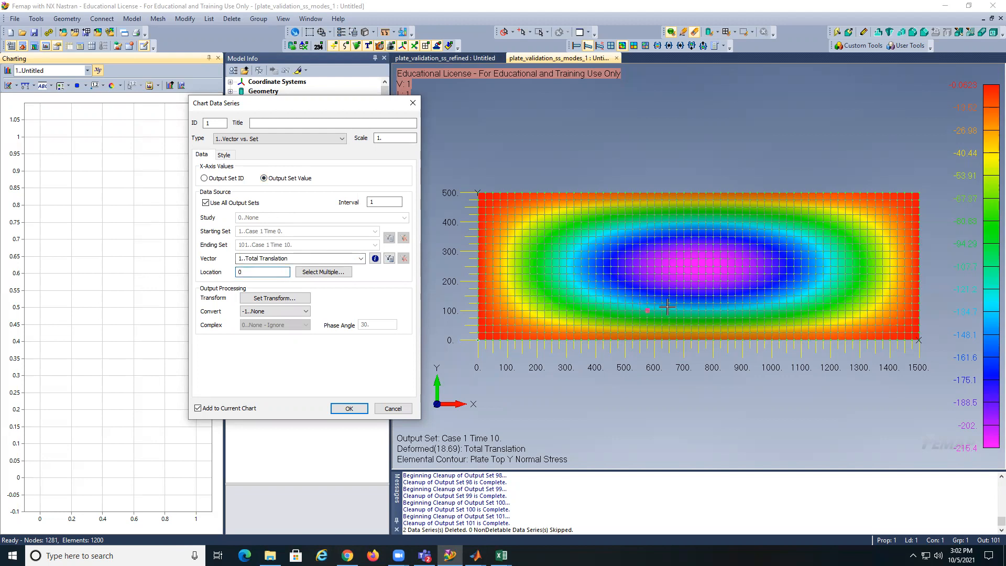
pyautogui.click(700, 266)
pyautogui.click(348, 408)
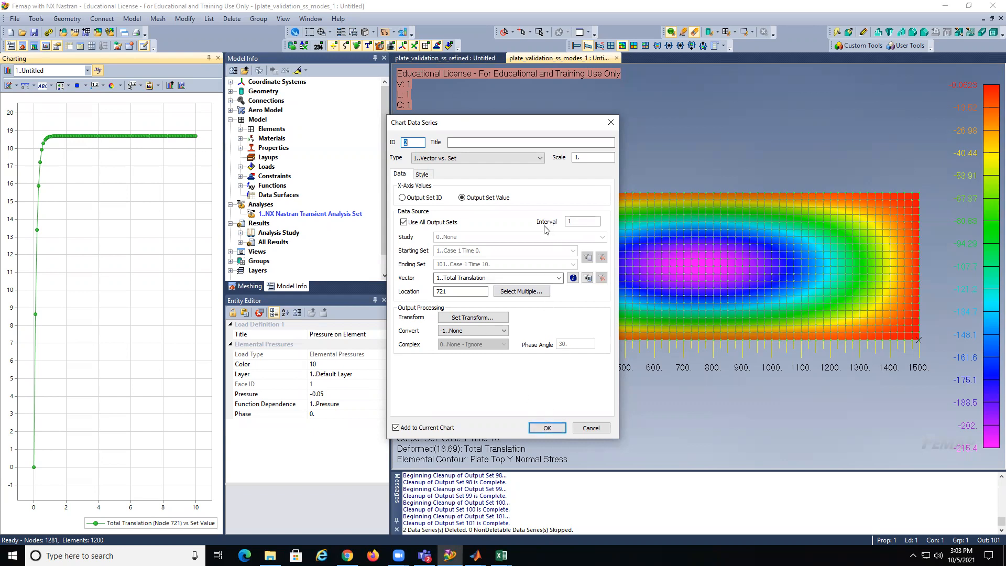
pyautogui.click(590, 428)
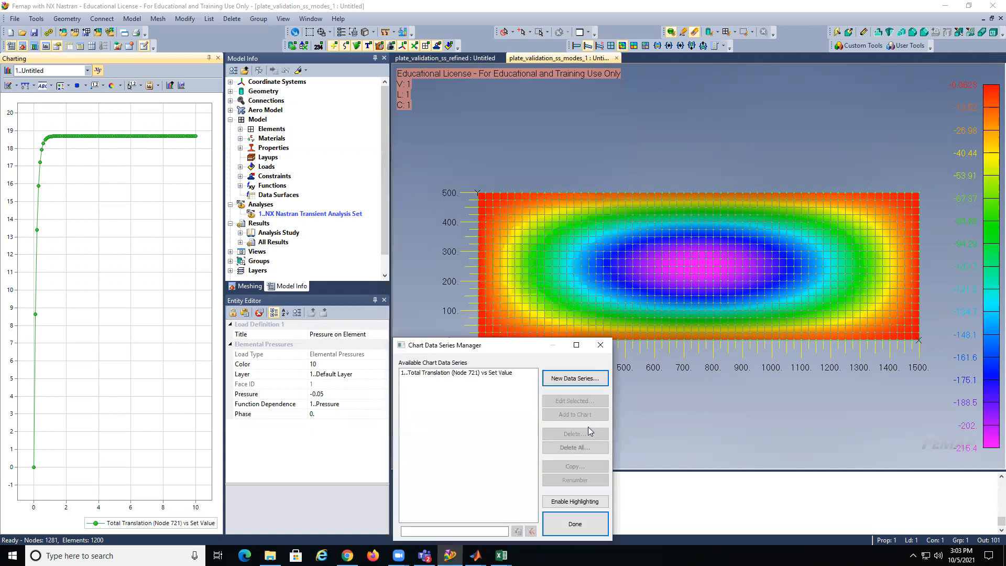
pyautogui.click(588, 520)
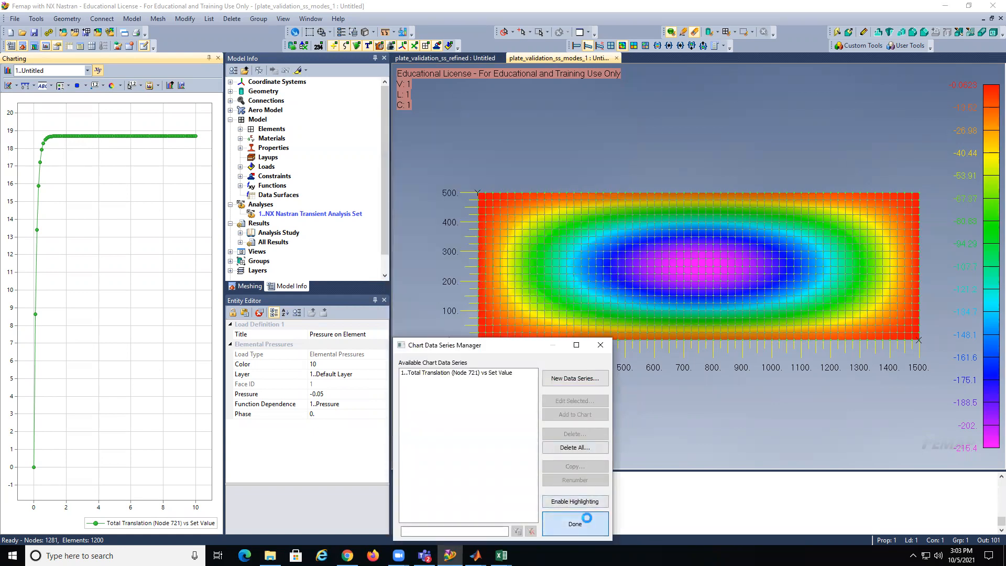
# Step: Activate the output set Case 1 Time 10. and switch to the plate_validation_ss_refined model
pyautogui.moveTo(383, 186); pyautogui.dragTo(386, 230)
pyautogui.doubleClick(277, 223)
pyautogui.moveTo(385, 136); pyautogui.dragTo(383, 264)
pyautogui.click(317, 224)
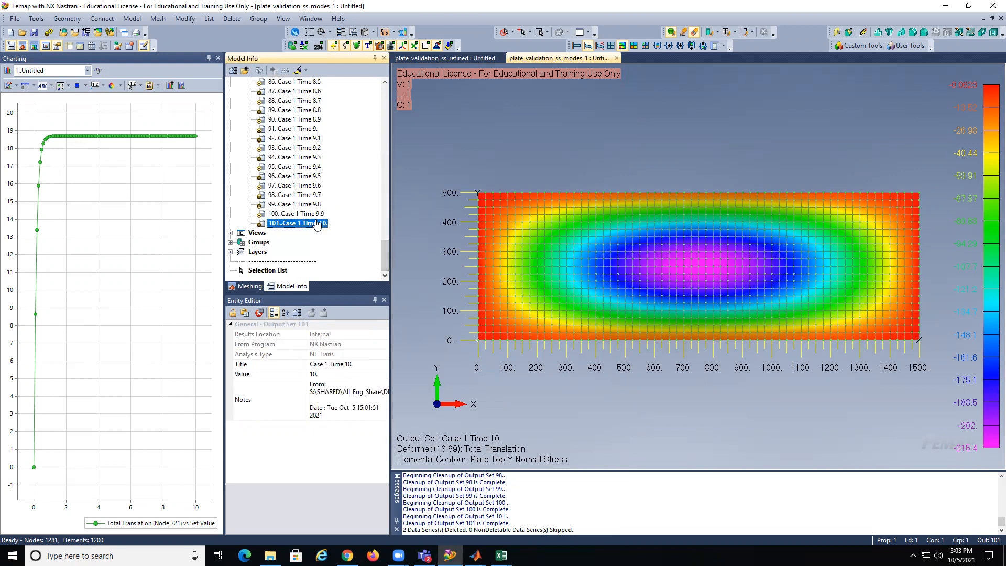
pyautogui.doubleClick(316, 224)
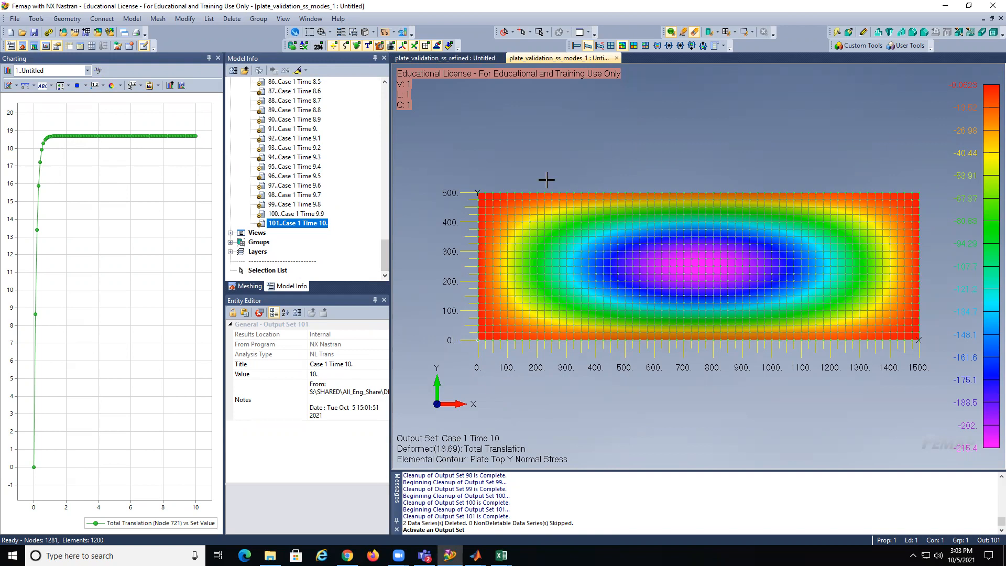
pyautogui.click(464, 59)
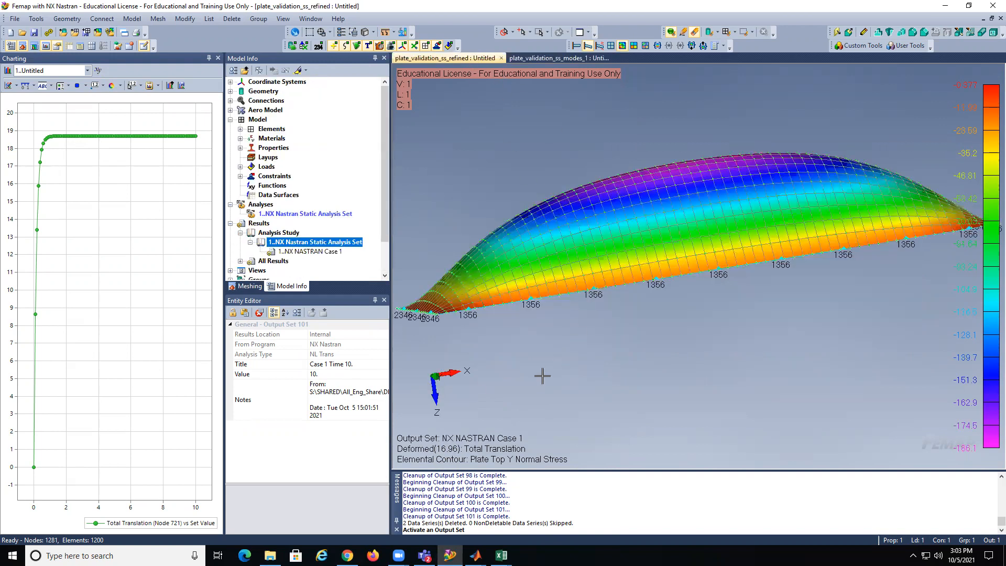
# Step: View the plate_validation_ss_modes_1 deformed shape from the side, and open the plate_validation_ss_frequencies model
pyautogui.click(530, 59)
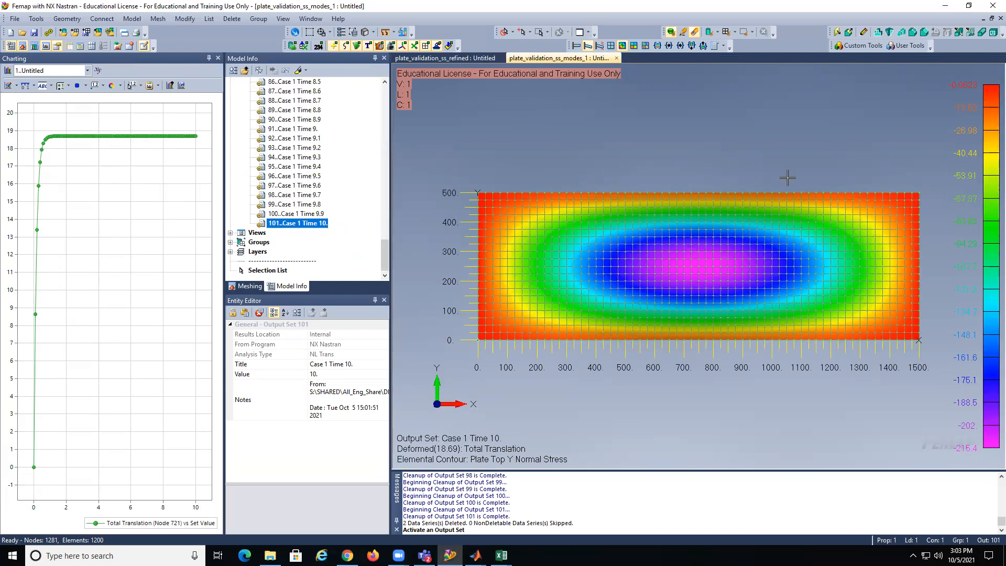
pyautogui.moveTo(679, 313); pyautogui.dragTo(516, 274, button='middle')
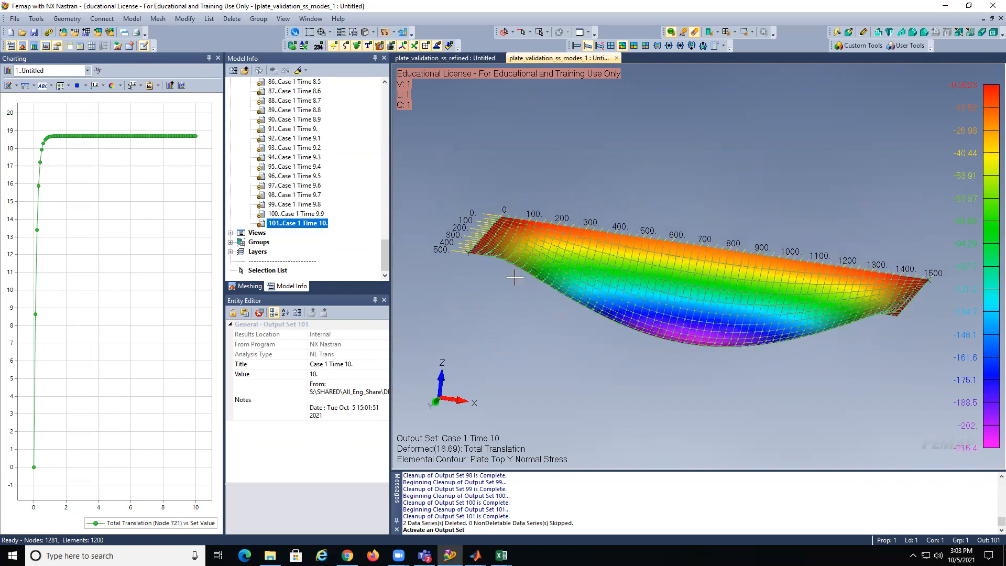
pyautogui.click(13, 19)
pyautogui.click(34, 42)
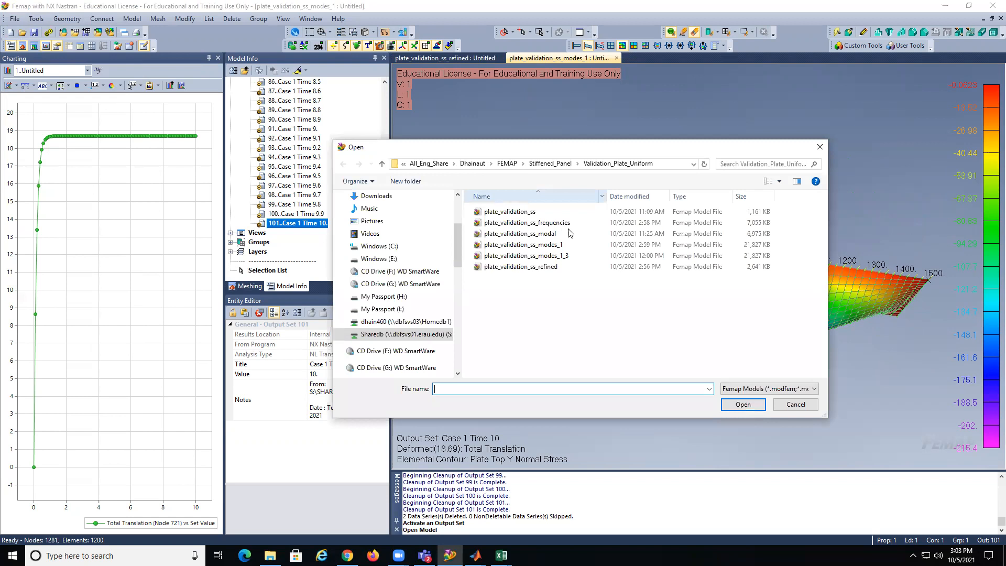
pyautogui.click(554, 222)
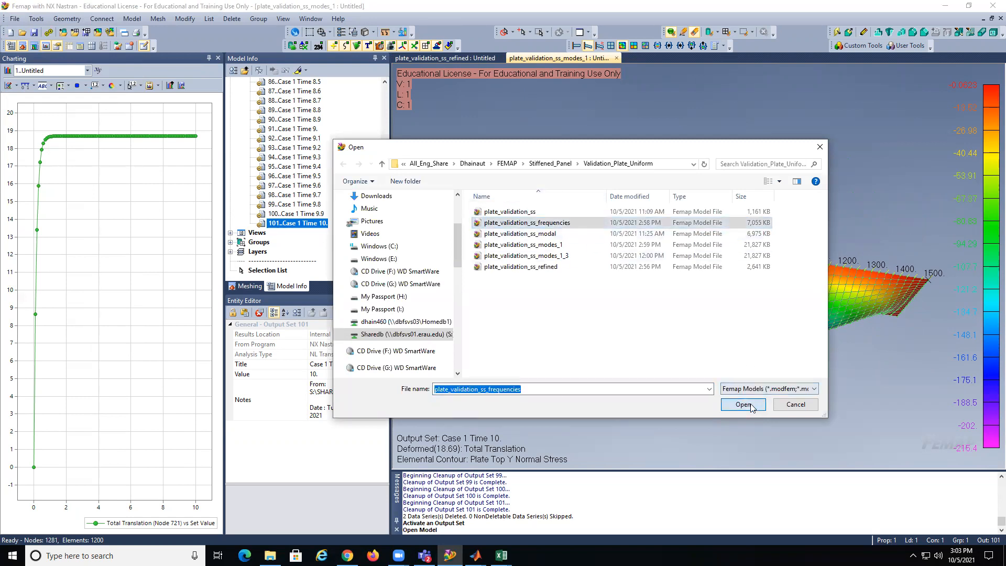
pyautogui.click(743, 404)
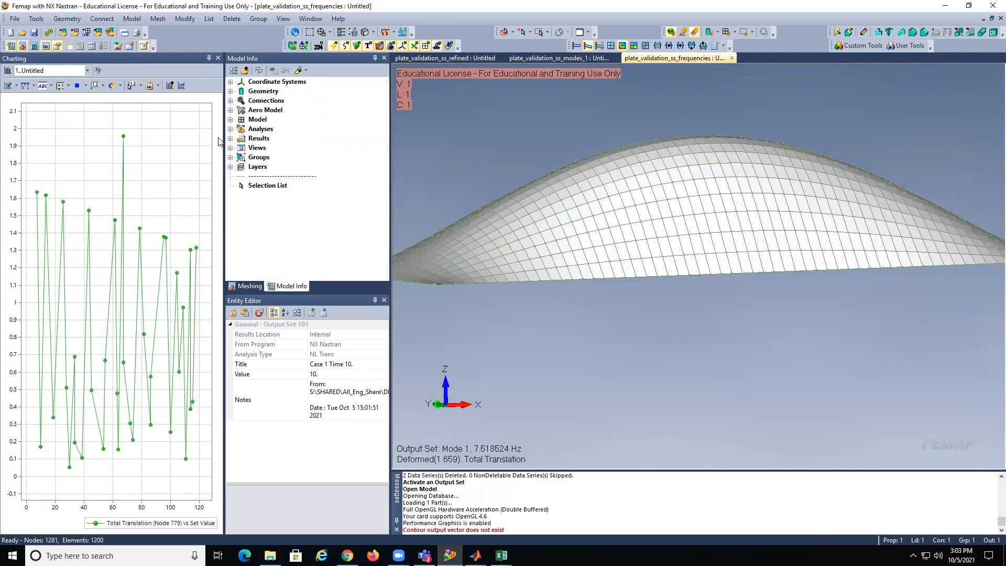
# Step: Close the Charting pane and activate the Mode 1 output set of the plate_validation_ss_frequencies model
pyautogui.click(217, 59)
pyautogui.click(5, 139)
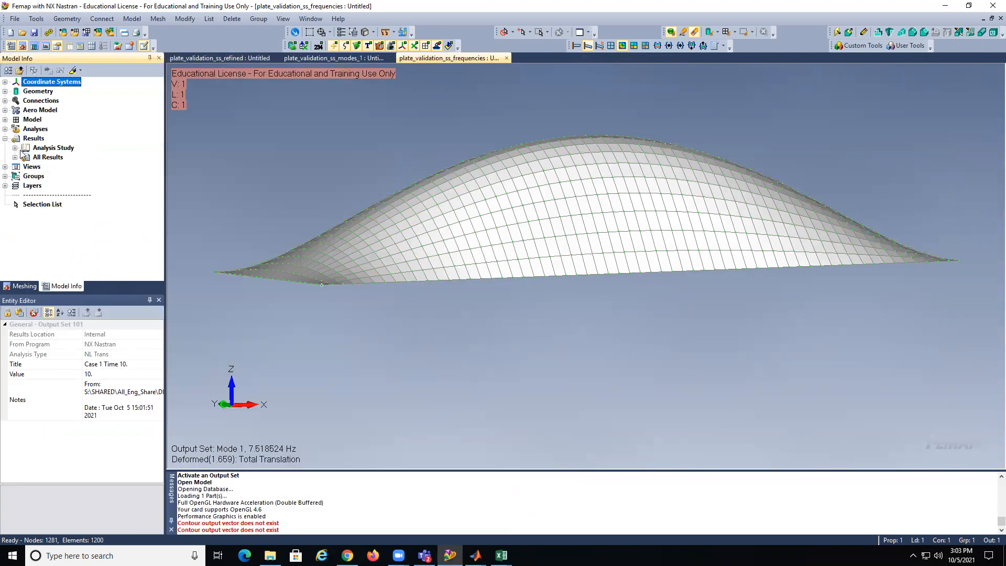
pyautogui.click(15, 157)
pyautogui.doubleClick(73, 91)
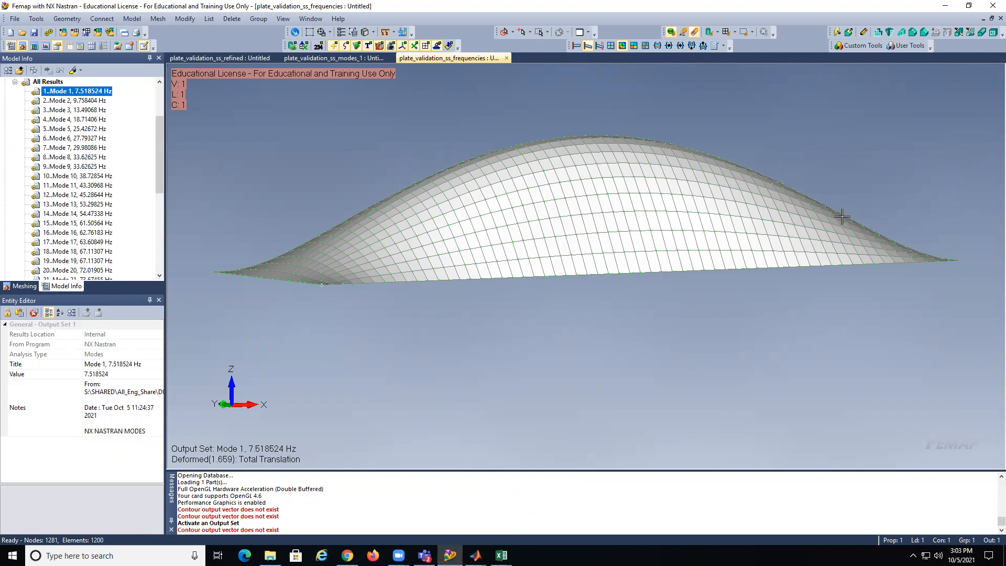
# Step: Compare the maximum total translation in the plate_validation_ss_modes_1 and plate_validation_ss_refined models
pyautogui.click(341, 58)
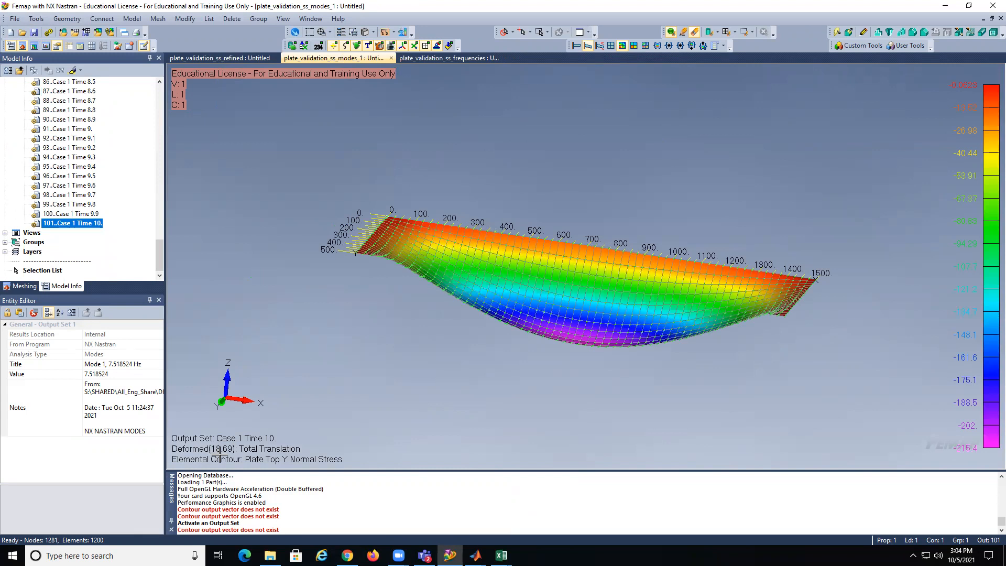
pyautogui.click(237, 58)
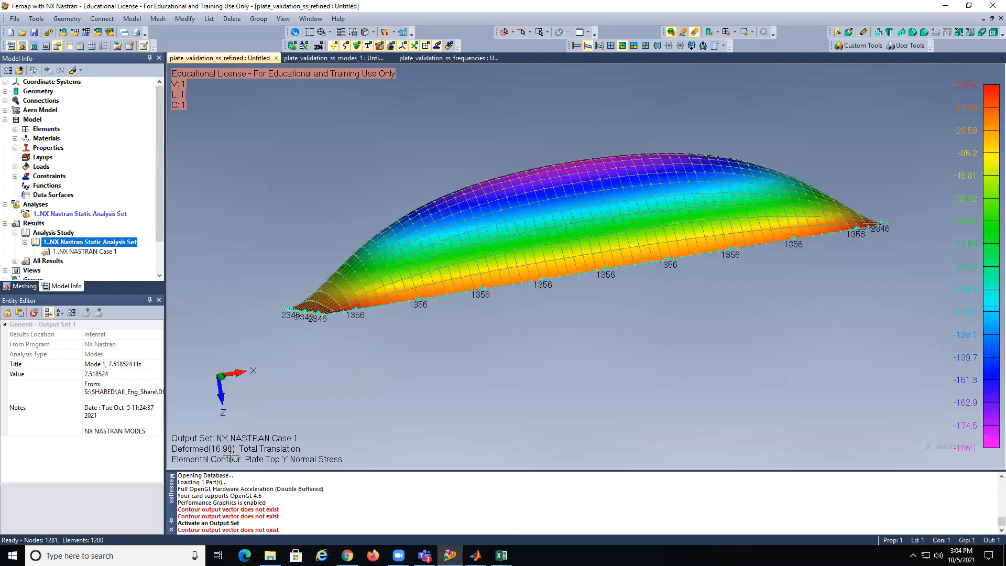
pyautogui.click(356, 58)
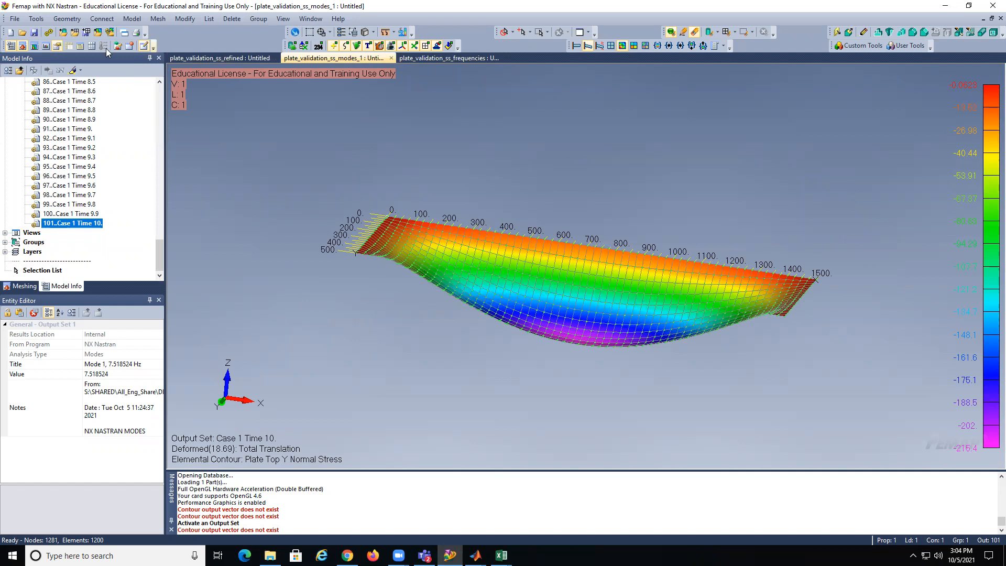
# Step: Open the plate_validation_ss_modes_1_3 model file
pyautogui.click(15, 18)
pyautogui.click(24, 46)
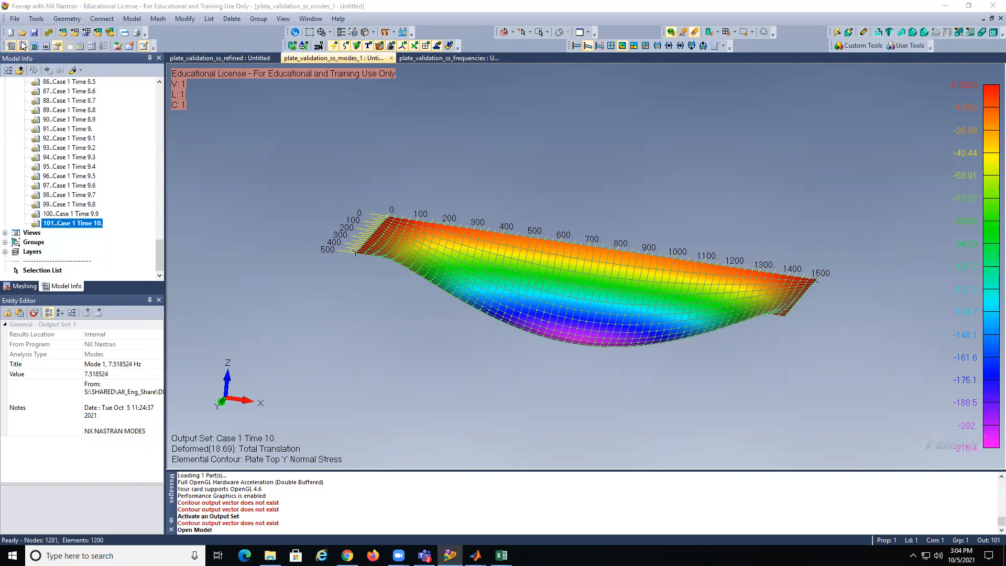
pyautogui.click(571, 256)
pyautogui.click(743, 405)
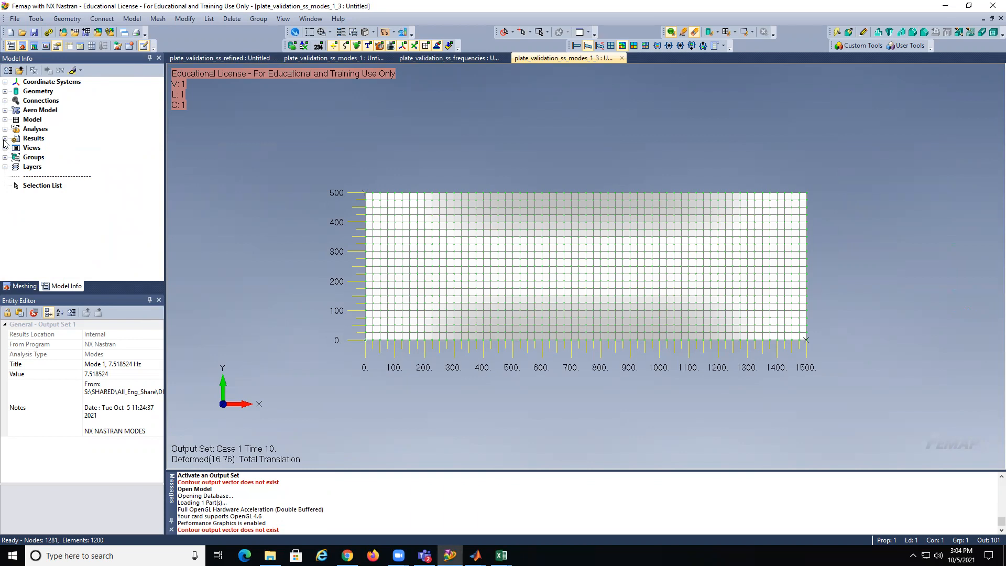
# Step: Check the number of modes in the load set's dynamic analysis options for the plate_validation_ss_modes_1_3 model
pyautogui.click(131, 19)
pyautogui.moveTo(149, 102)
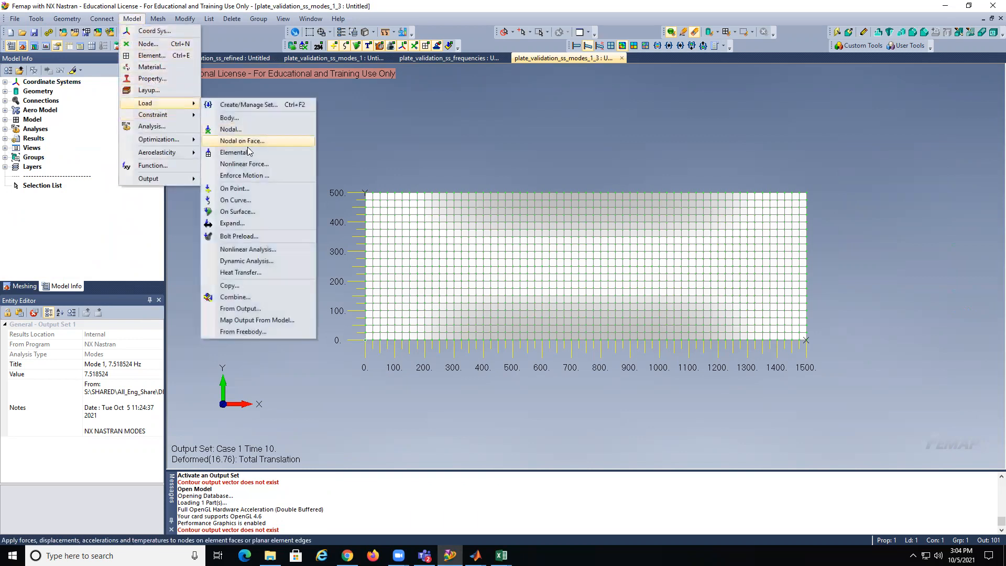
pyautogui.click(241, 260)
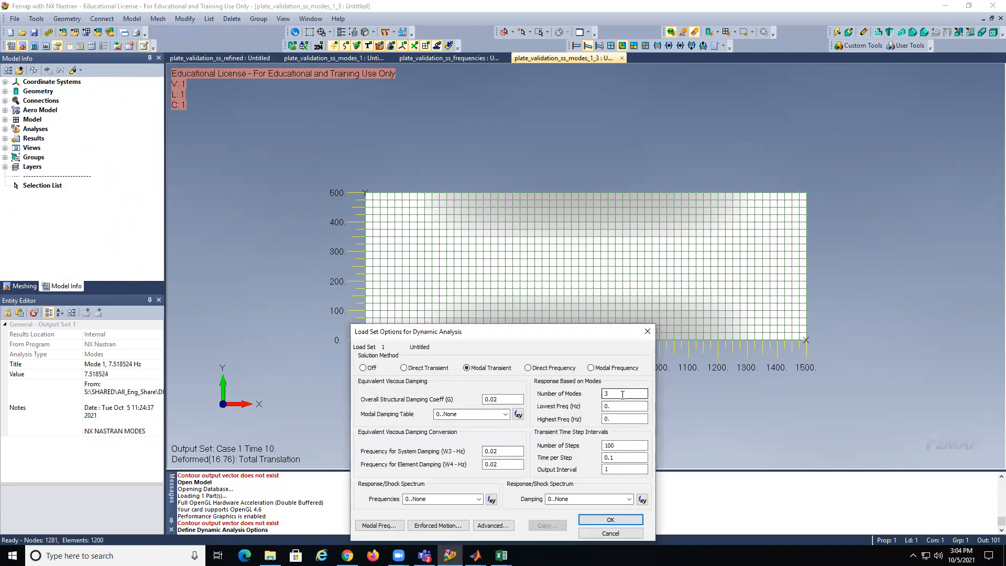
pyautogui.click(611, 520)
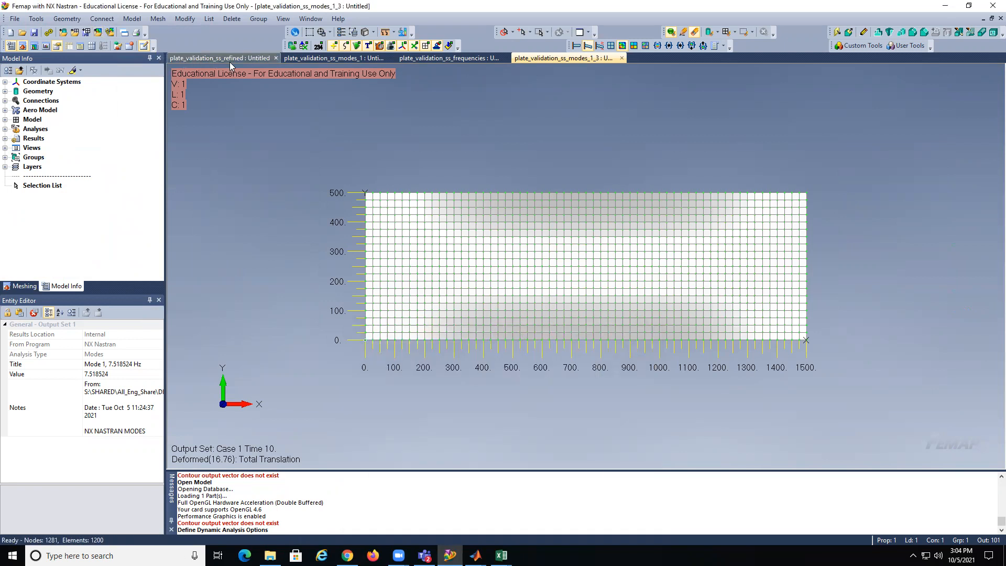
# Step: Activate the Mode 2 output set in the plate_validation_ss_frequencies model and examine its mode shape from several angles
pyautogui.click(421, 56)
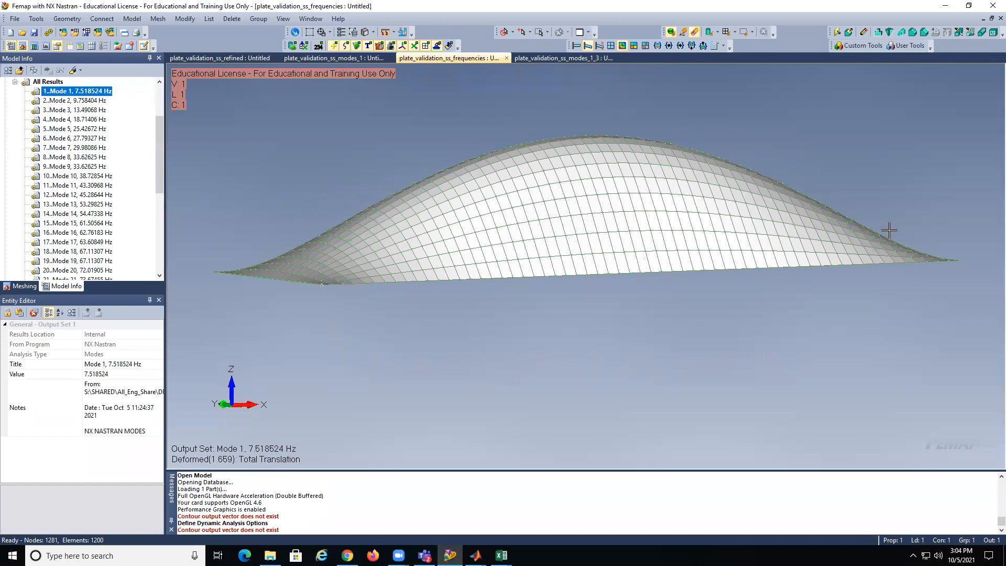
pyautogui.moveTo(541, 218); pyautogui.dragTo(360, 217, button='middle')
pyautogui.click(98, 100)
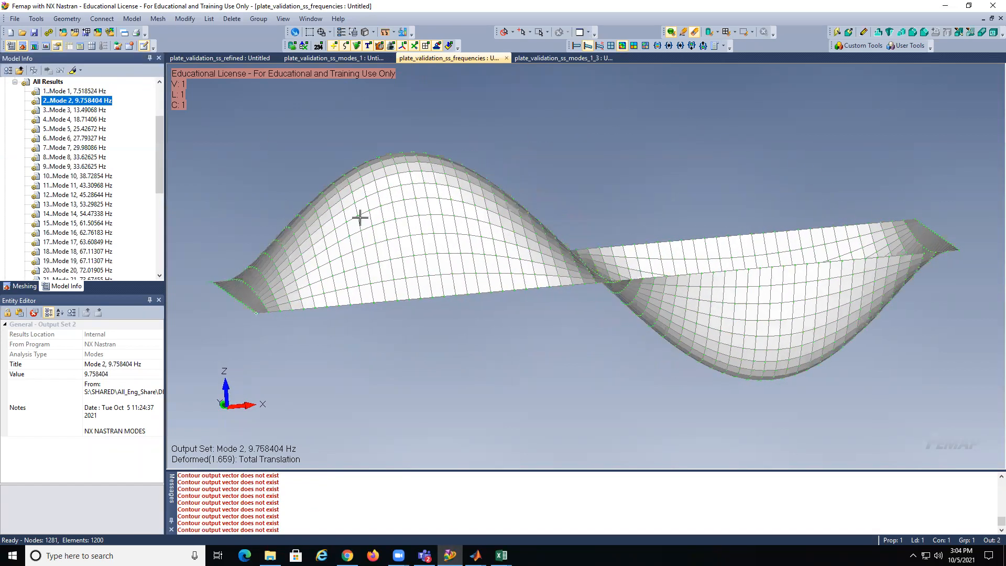
pyautogui.moveTo(426, 239); pyautogui.dragTo(386, 227, button='middle')
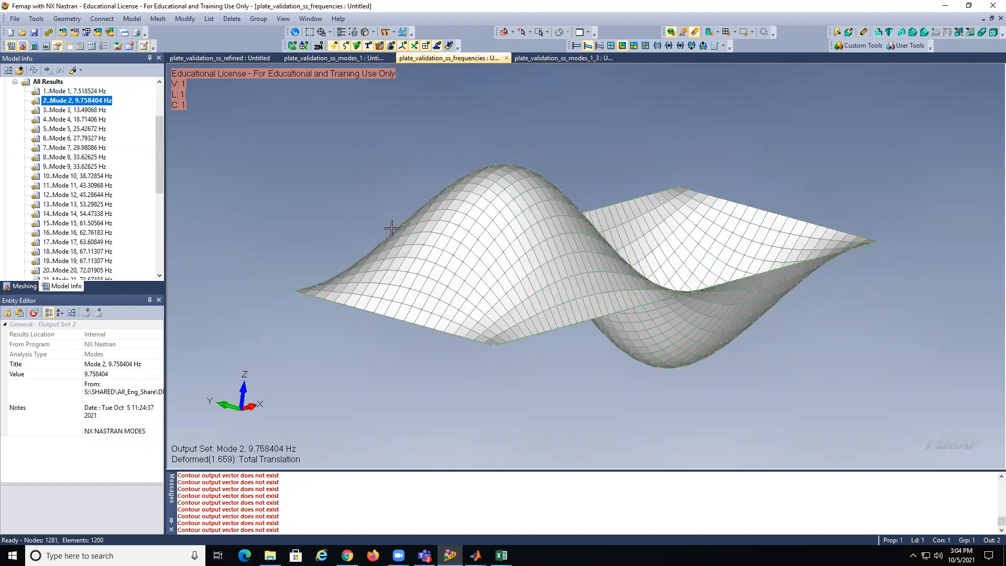
pyautogui.moveTo(496, 307); pyautogui.dragTo(382, 282, button='middle')
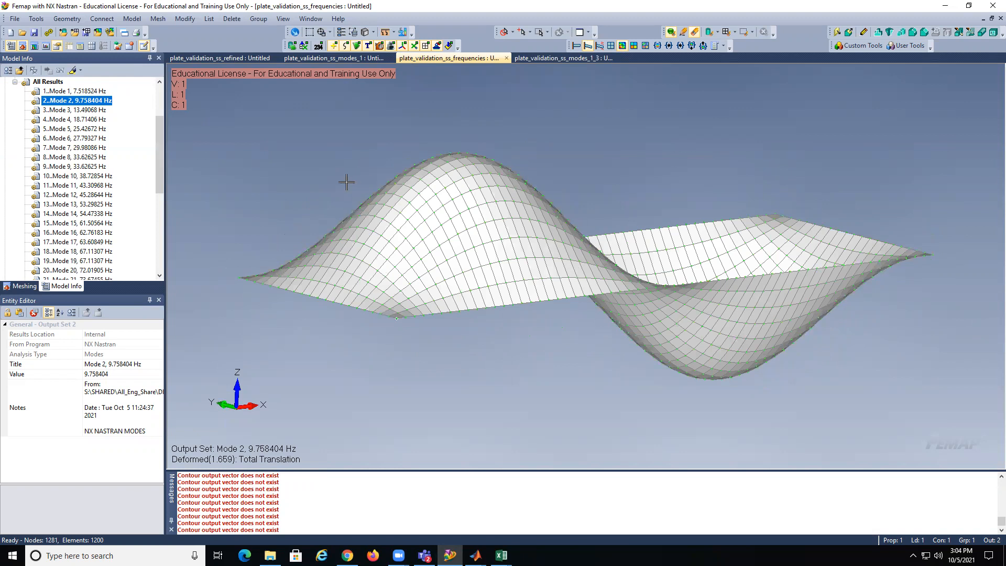
pyautogui.moveTo(494, 247); pyautogui.dragTo(514, 195, button='middle')
# Step: Activate the Mode 4 and Mode 3 output sets in turn and examine their mode shapes
pyautogui.click(93, 110)
pyautogui.click(94, 110)
pyautogui.doubleClick(95, 121)
pyautogui.moveTo(423, 257); pyautogui.dragTo(337, 249, button='middle')
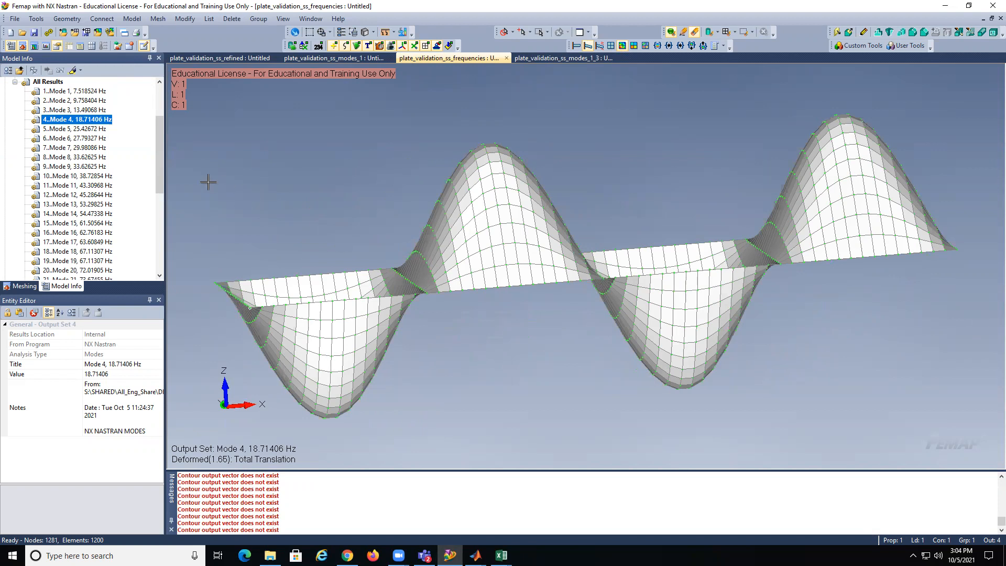
pyautogui.doubleClick(102, 110)
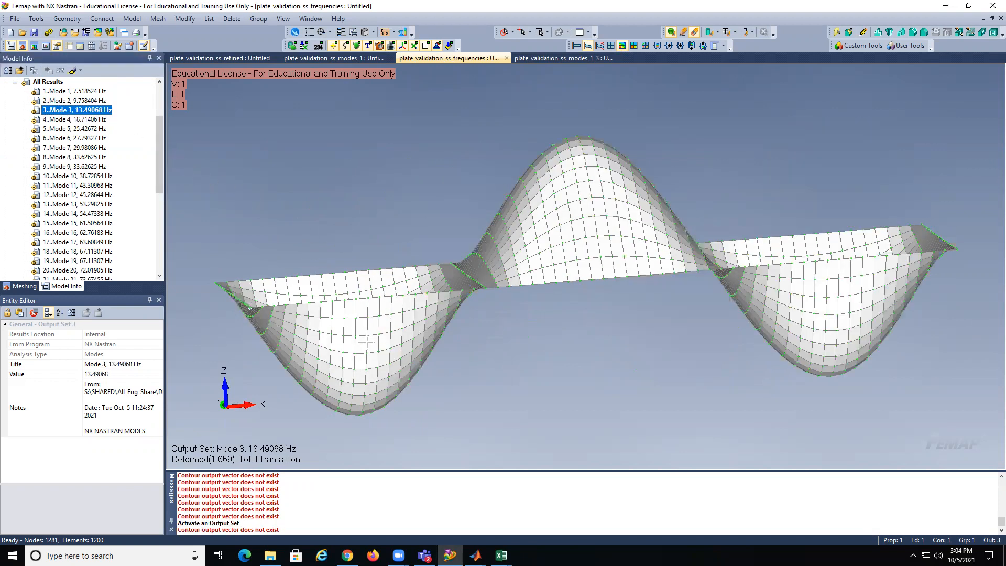
pyautogui.moveTo(541, 270); pyautogui.dragTo(555, 246, button='middle')
pyautogui.moveTo(160, 138)
pyautogui.mouseDown()
pyautogui.moveTo(160, 147)
pyautogui.moveTo(162, 137)
pyautogui.mouseUp()
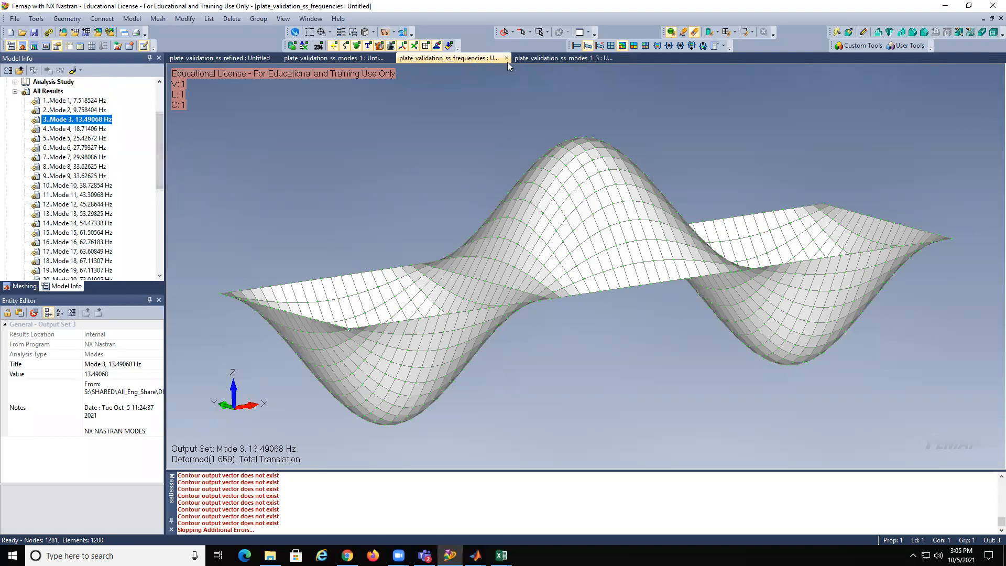
# Step: Open the NX Nastran Transient Analysis Set of the plate_validation_ss_modes_1_3 model for editing
pyautogui.click(532, 56)
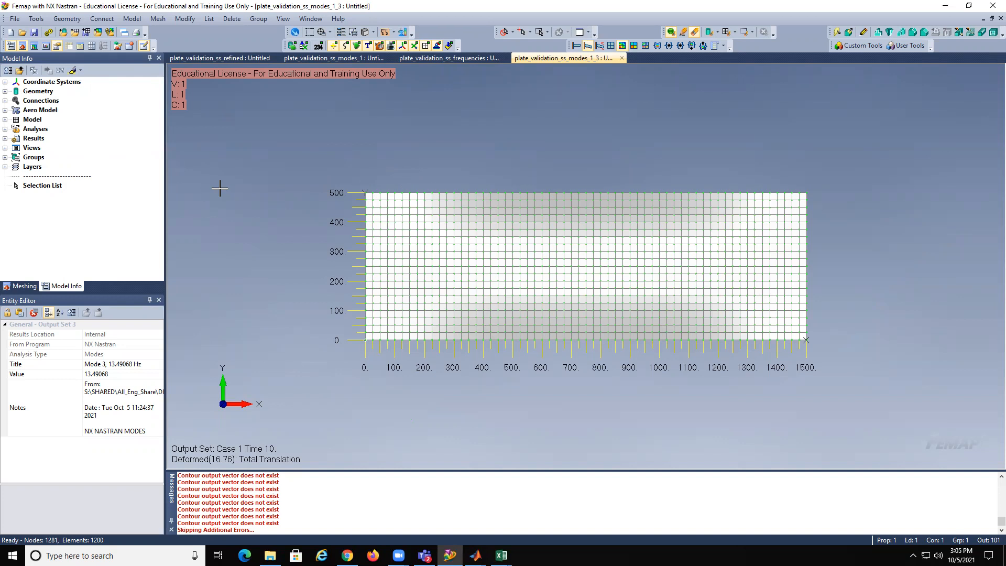
pyautogui.click(5, 128)
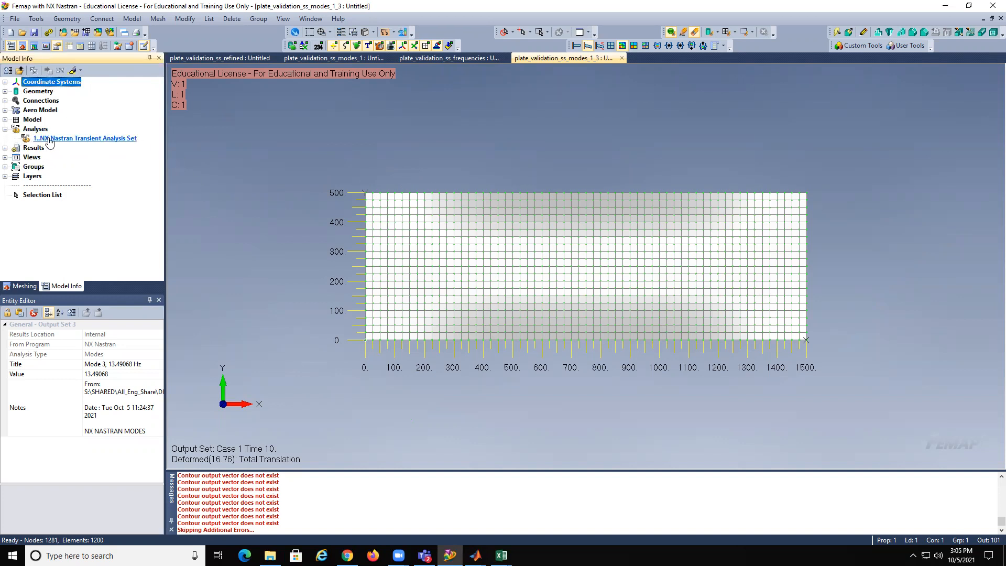
pyautogui.click(53, 139)
pyautogui.rightClick(54, 140)
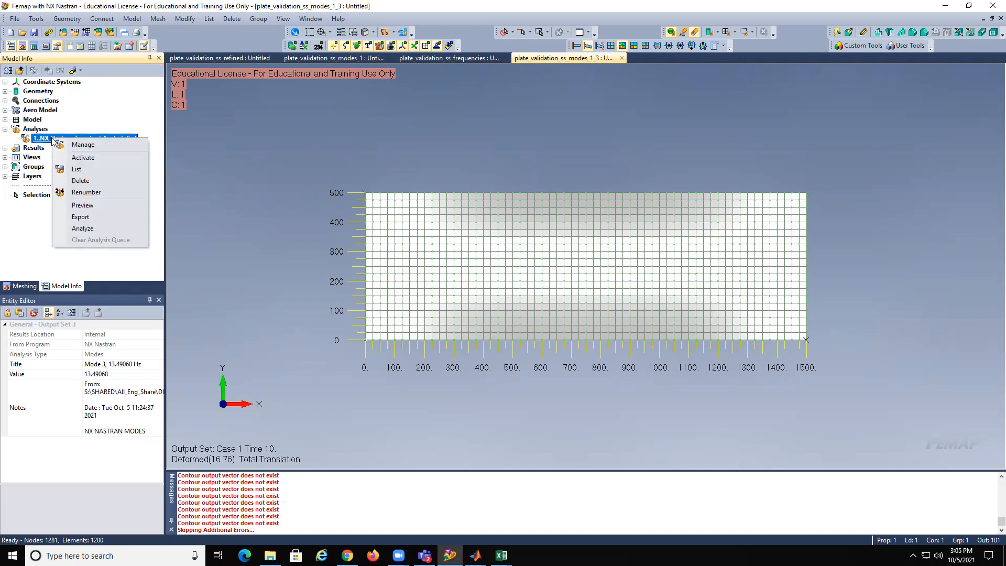
pyautogui.click(94, 145)
pyautogui.click(588, 371)
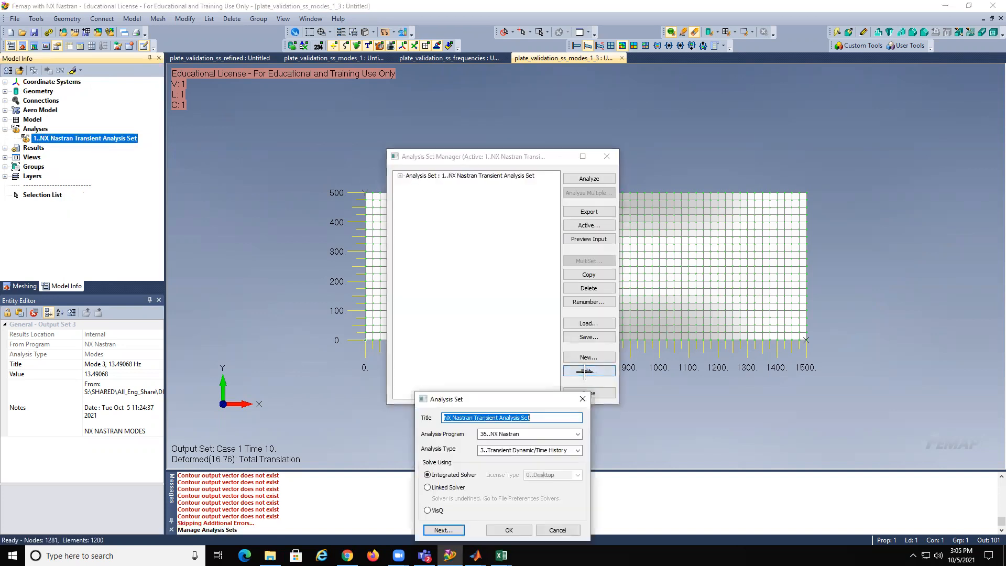
# Step: Go through the analysis set's solution options and check the desired number of modes in the NASTRAN Modal Analysis settings
pyautogui.click(454, 532)
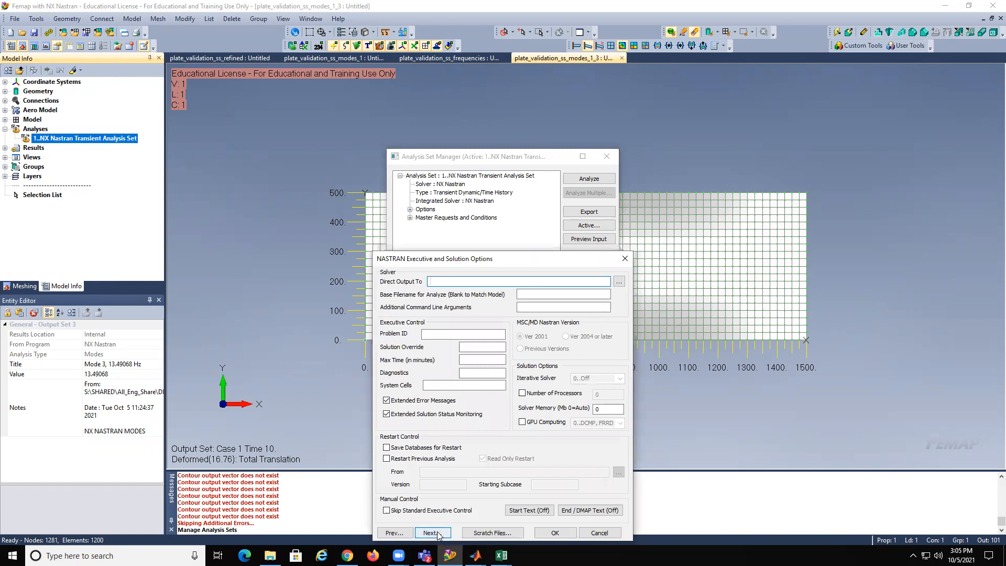
pyautogui.click(443, 534)
pyautogui.click(452, 532)
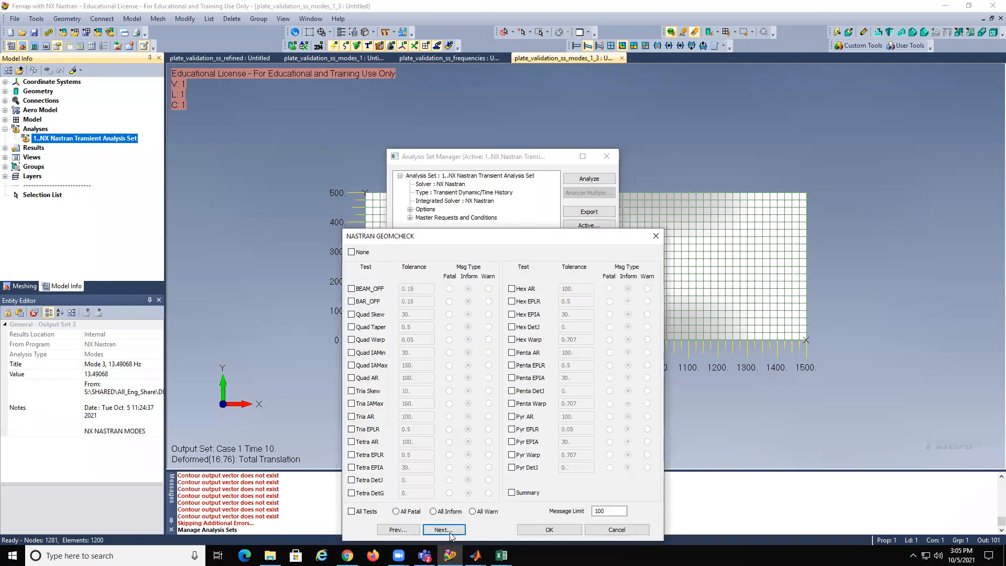
pyautogui.click(455, 531)
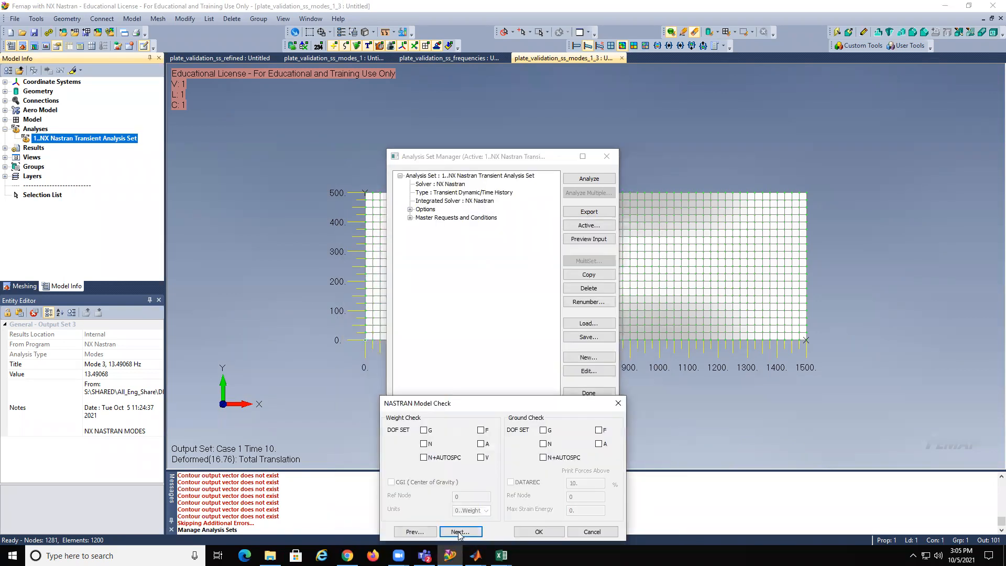
pyautogui.click(459, 532)
pyautogui.click(587, 409)
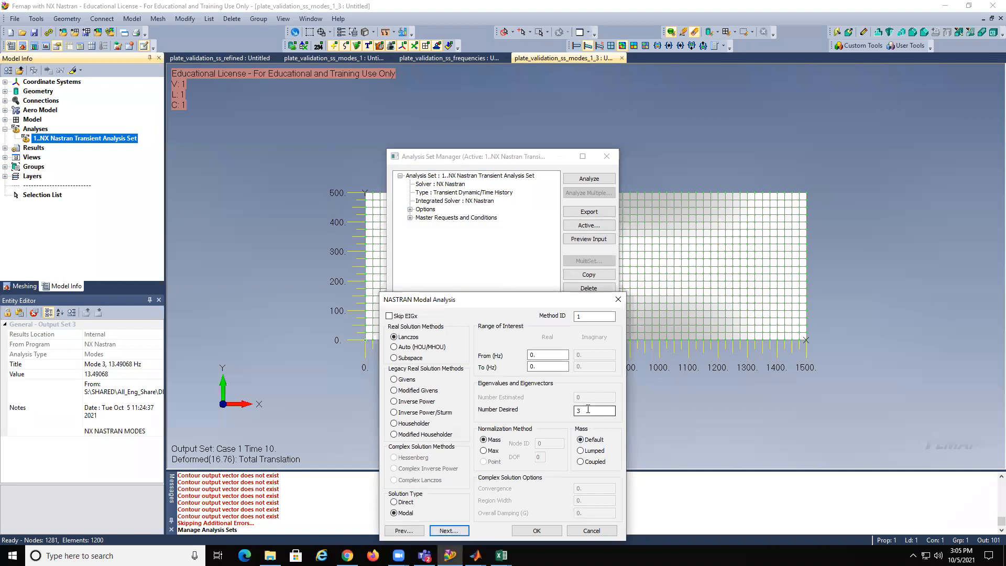
pyautogui.click(450, 530)
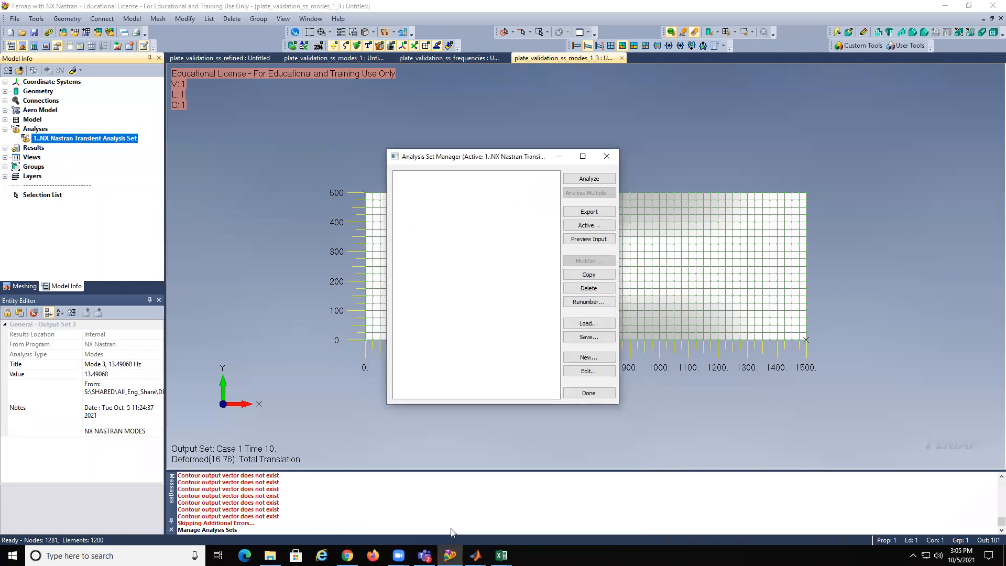
# Step: Request full-model elemental Stress output for the transient analysis set and accept the analysis set settings
pyautogui.click(443, 392)
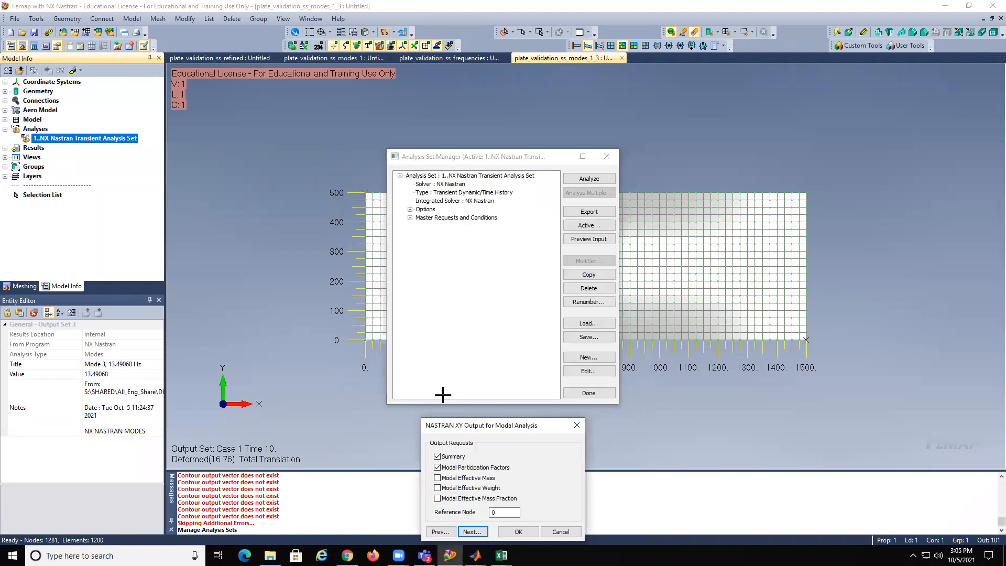
pyautogui.click(474, 532)
pyautogui.click(475, 531)
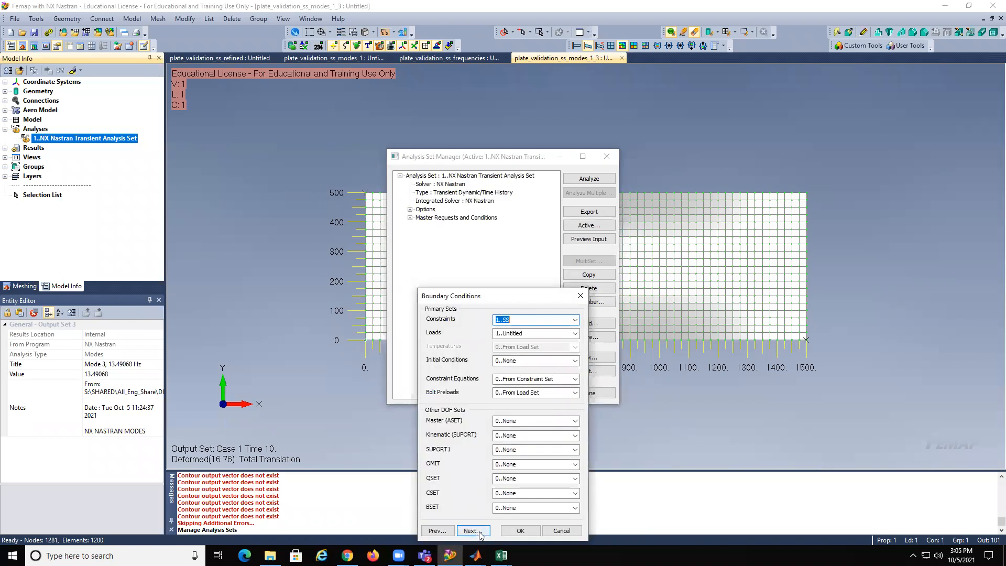
pyautogui.click(481, 531)
pyautogui.click(378, 381)
pyautogui.click(378, 381)
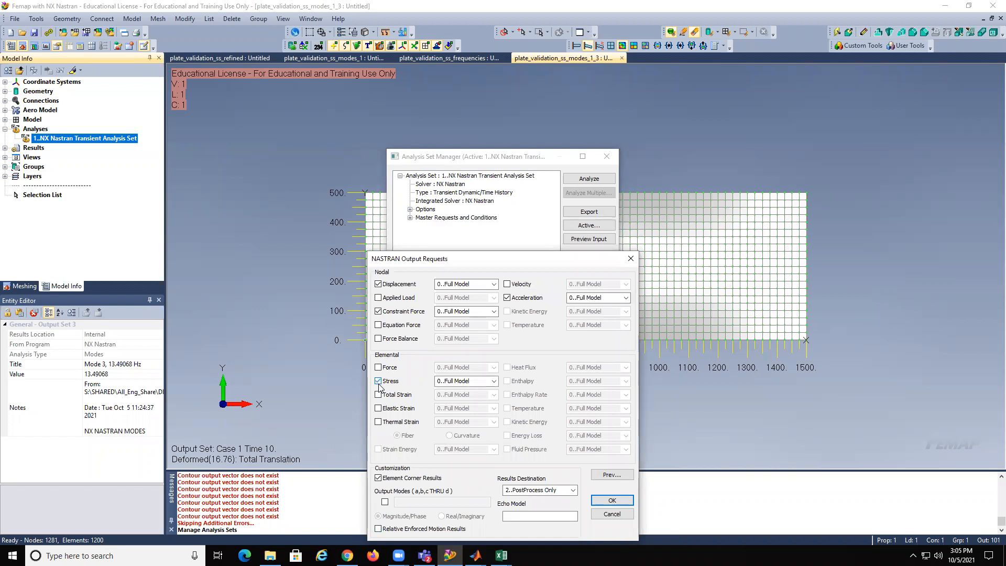
pyautogui.click(609, 502)
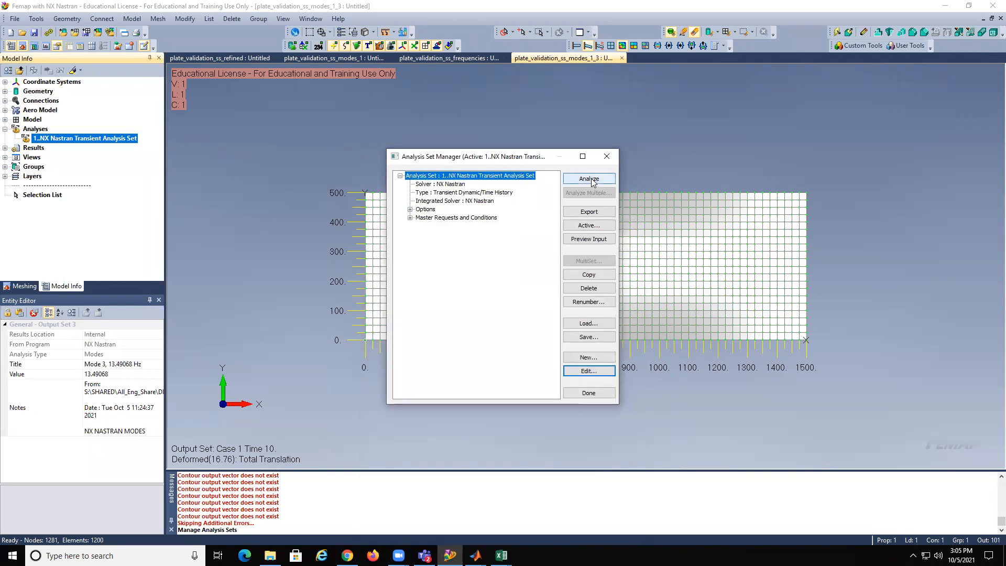
# Step: Close the analysis set manager and list all time-step output sets of the plate_validation_ss_modes_1_3 model's results
pyautogui.click(576, 393)
pyautogui.click(5, 148)
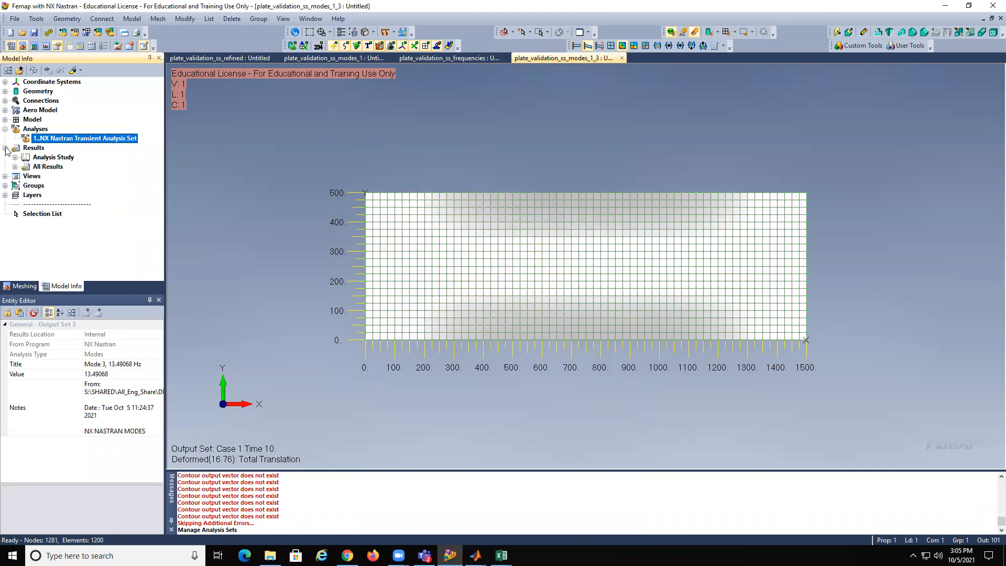
pyautogui.click(14, 166)
pyautogui.moveTo(160, 109); pyautogui.dragTo(160, 101)
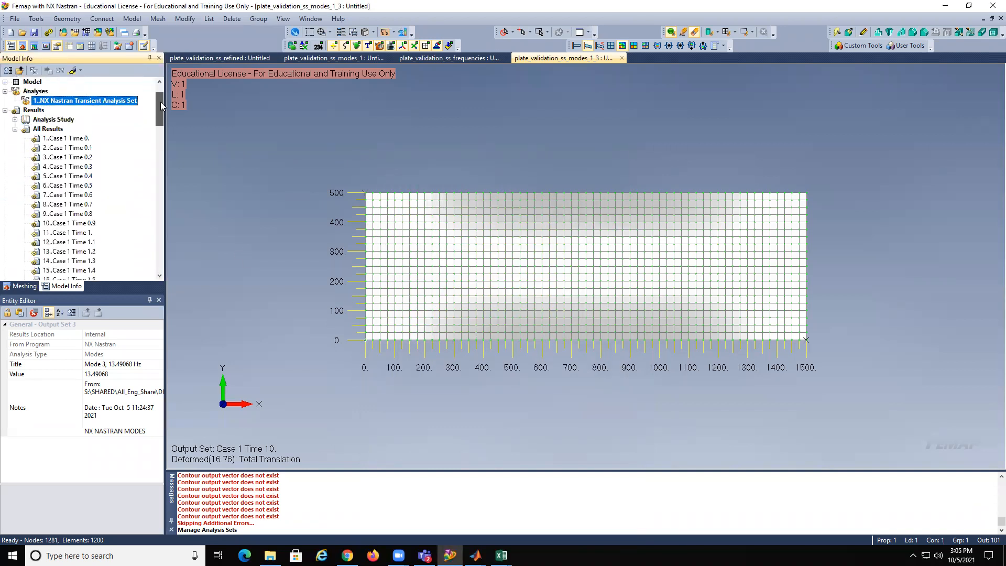
# Step: Display the charts and compare the displacement time histories of the plate_validation_ss_modes_1_3 and plate_validation_ss_modes_1 models
pyautogui.click(46, 46)
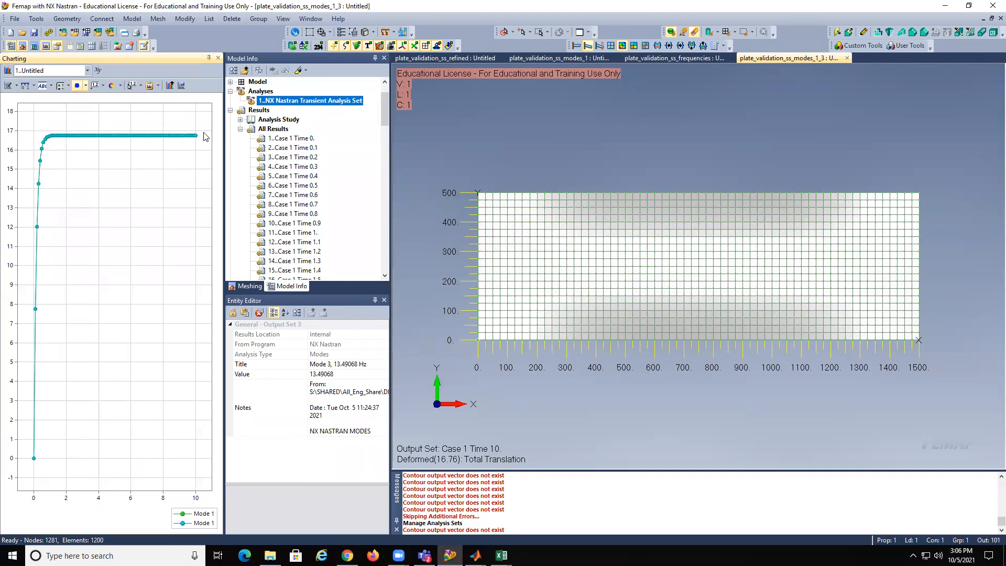
pyautogui.click(549, 61)
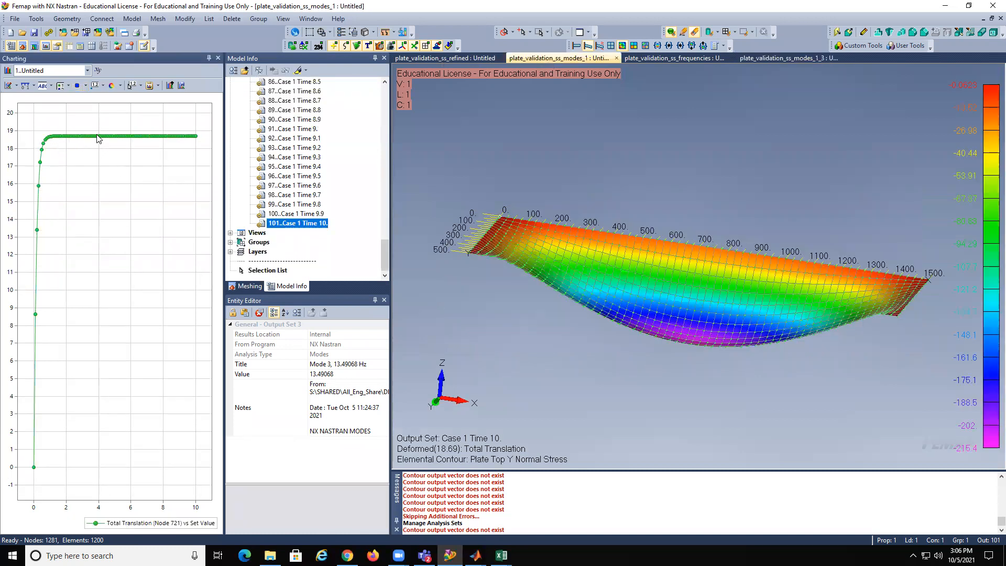
pyautogui.click(753, 58)
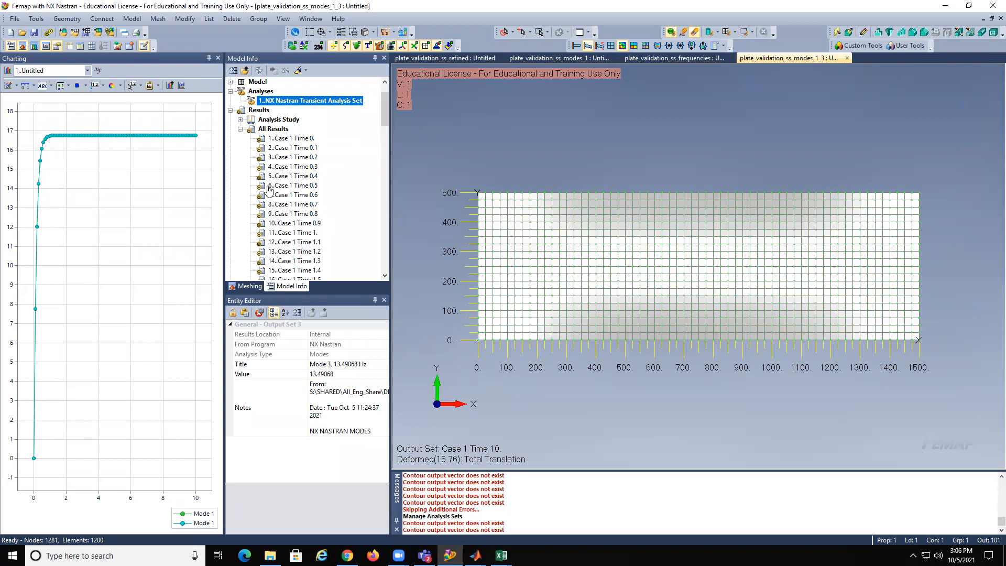
# Step: Activate the Case 1 Time 10. output set of plate_validation_ss_modes_1_3 and compare its deformation with the other plate models
pyautogui.moveTo(388, 124); pyautogui.dragTo(377, 266)
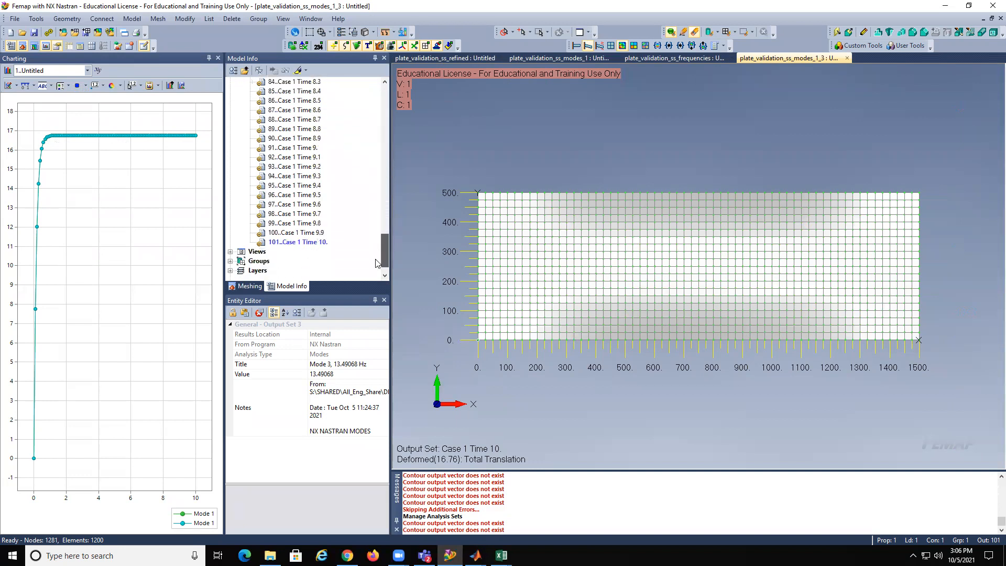
pyautogui.doubleClick(297, 242)
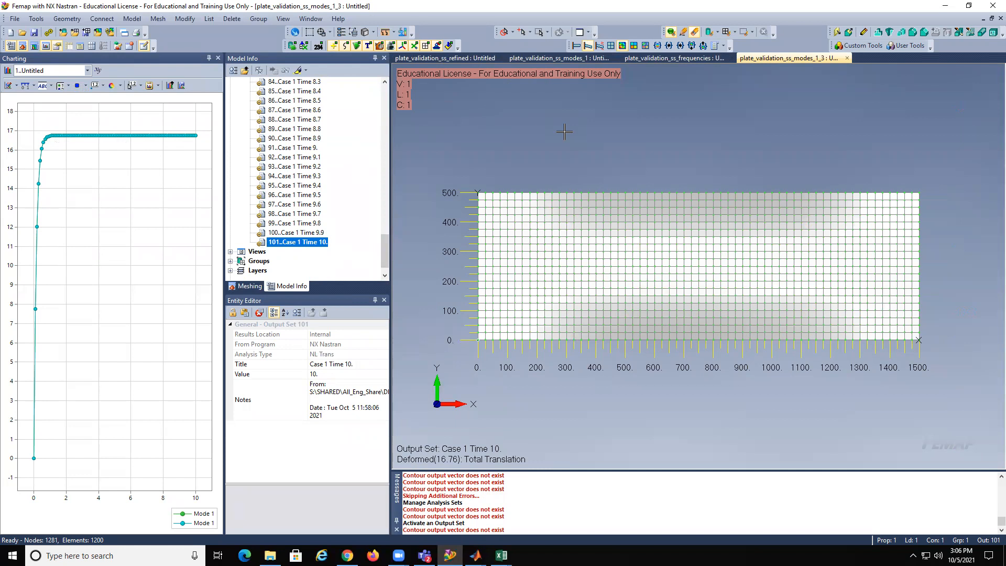
pyautogui.click(564, 58)
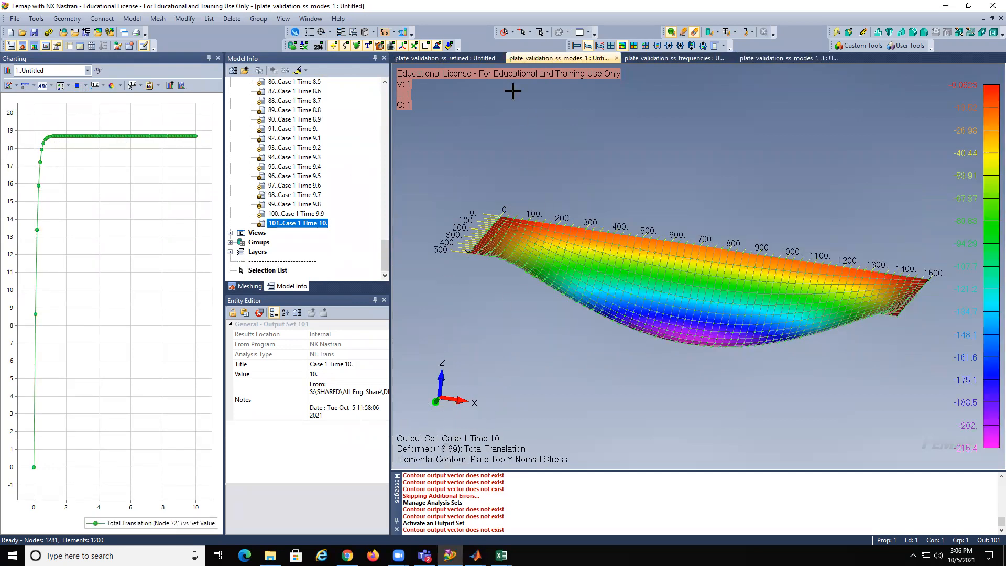
pyautogui.click(449, 59)
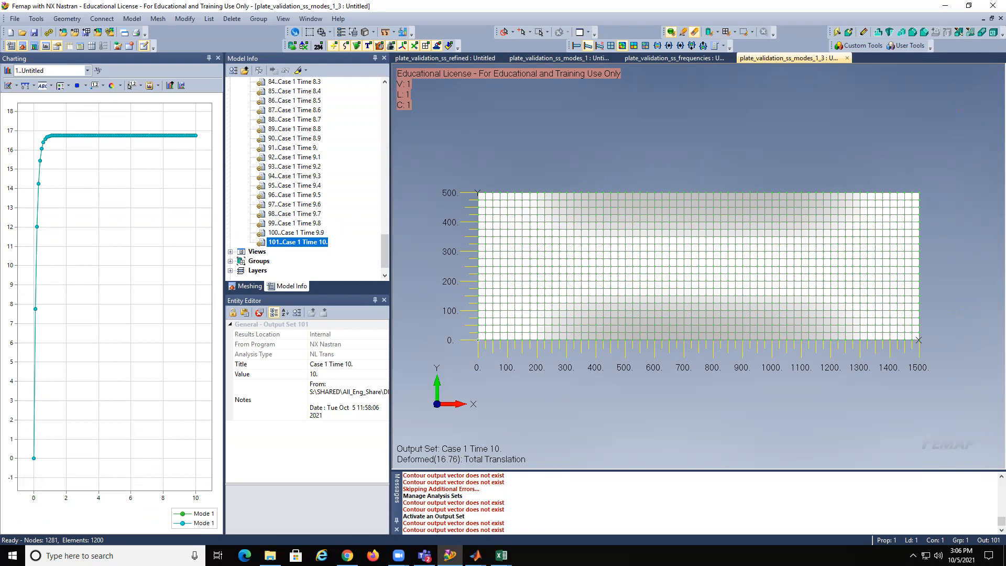
# Step: Switch to the MATLAB script Uniform_Classic_4_modes.m and delete the duplicate ro=2.588e-4; line above the location section
pyautogui.hotkey('alt', 'Tab')
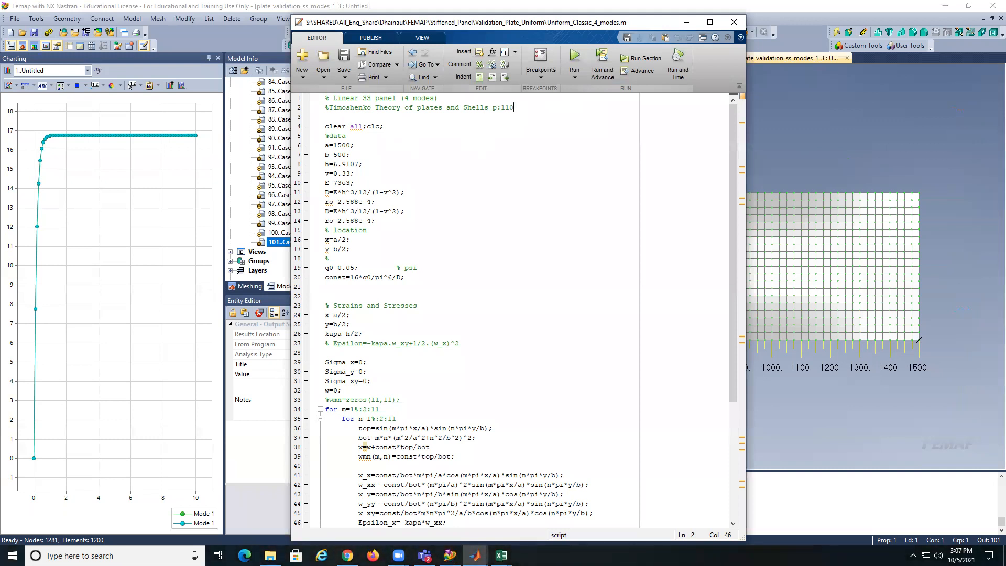
pyautogui.moveTo(325, 220); pyautogui.dragTo(377, 221)
pyautogui.press('Delete')
pyautogui.click(368, 242)
# Step: Examine the script's load constant, the initial stress and displacement values, and the sine term in the m and n loops
pyautogui.scroll(-1, 357, 250)
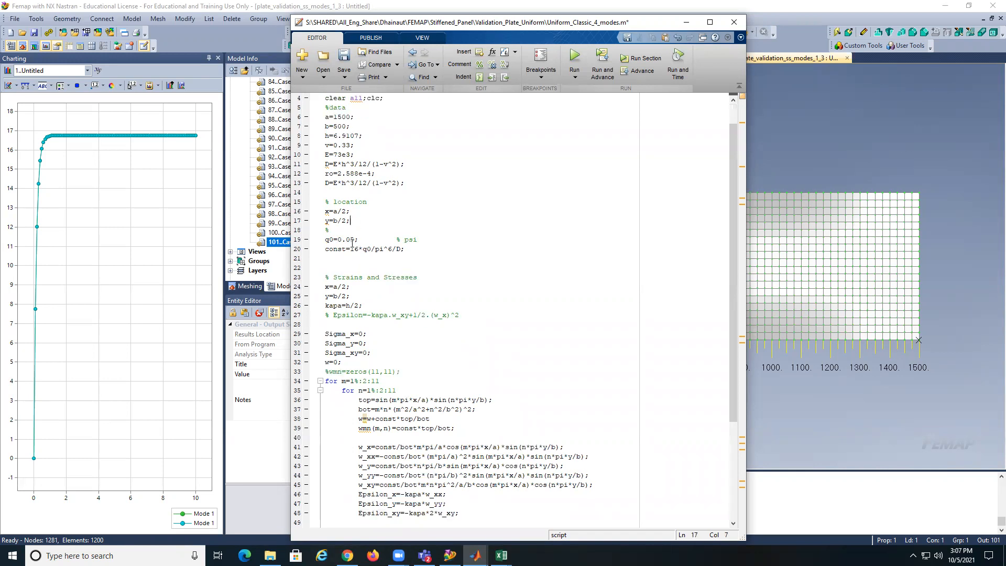
pyautogui.moveTo(350, 250); pyautogui.dragTo(403, 256)
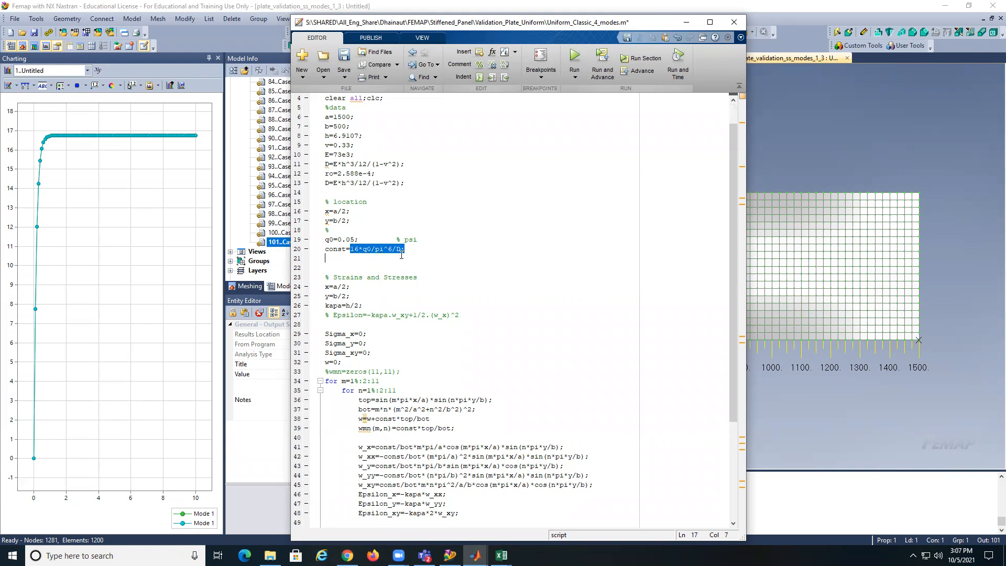
pyautogui.scroll(-2, 403, 255)
pyautogui.scroll(-1, 403, 255)
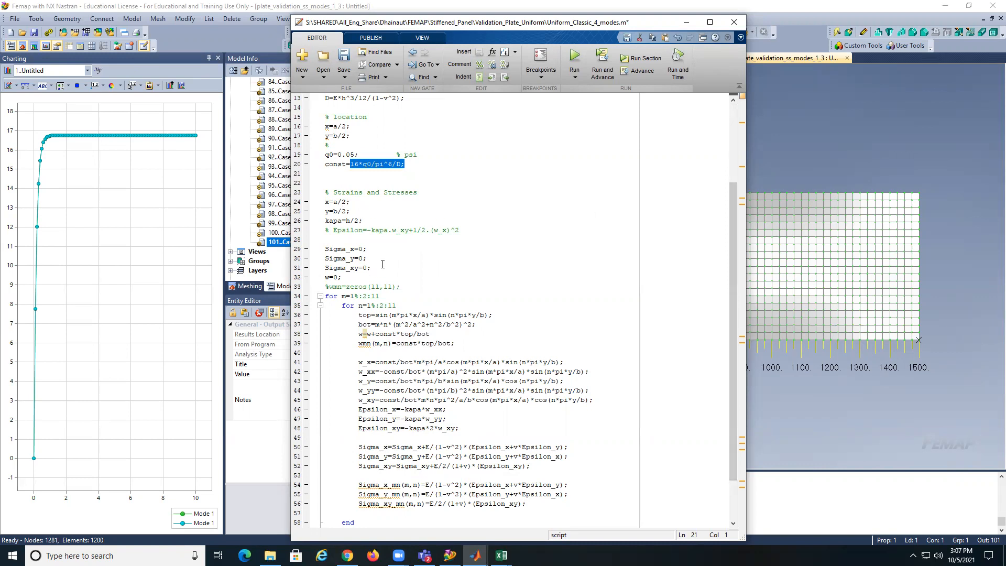
pyautogui.scroll(-1, 383, 264)
pyautogui.scroll(-1, 382, 265)
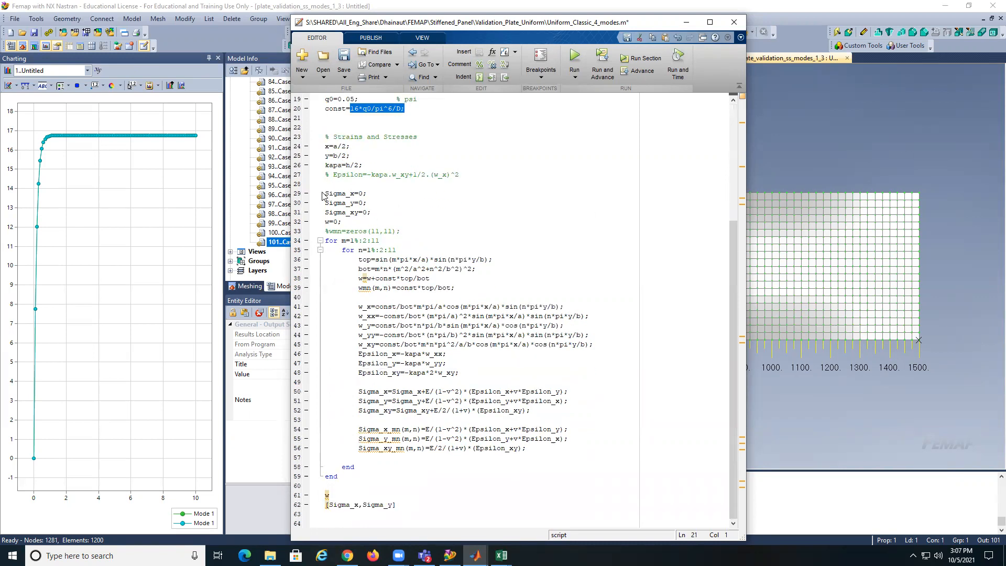
pyautogui.moveTo(325, 193); pyautogui.dragTo(367, 193)
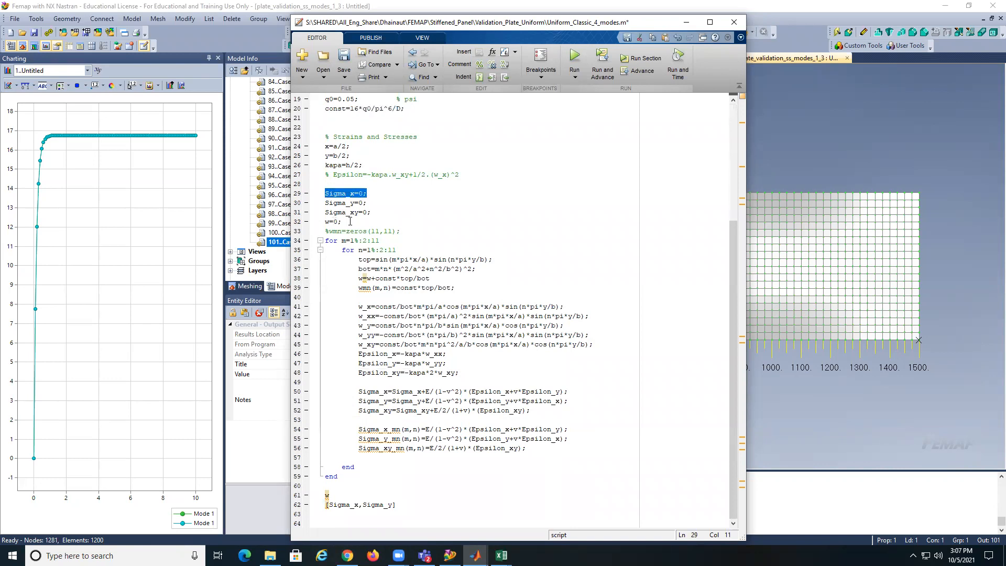
pyautogui.click(350, 221)
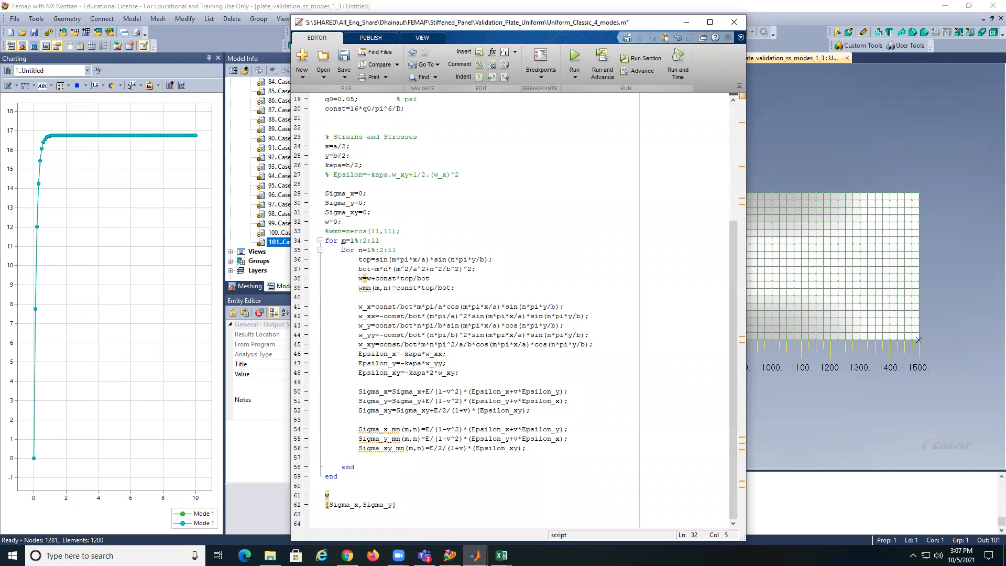
pyautogui.moveTo(375, 259); pyautogui.dragTo(490, 262)
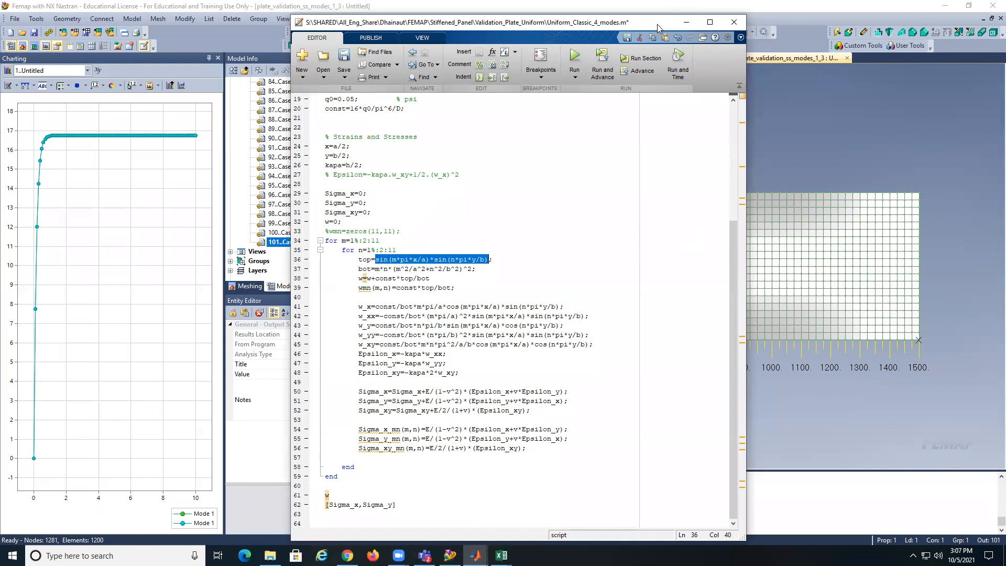
pyautogui.click(686, 22)
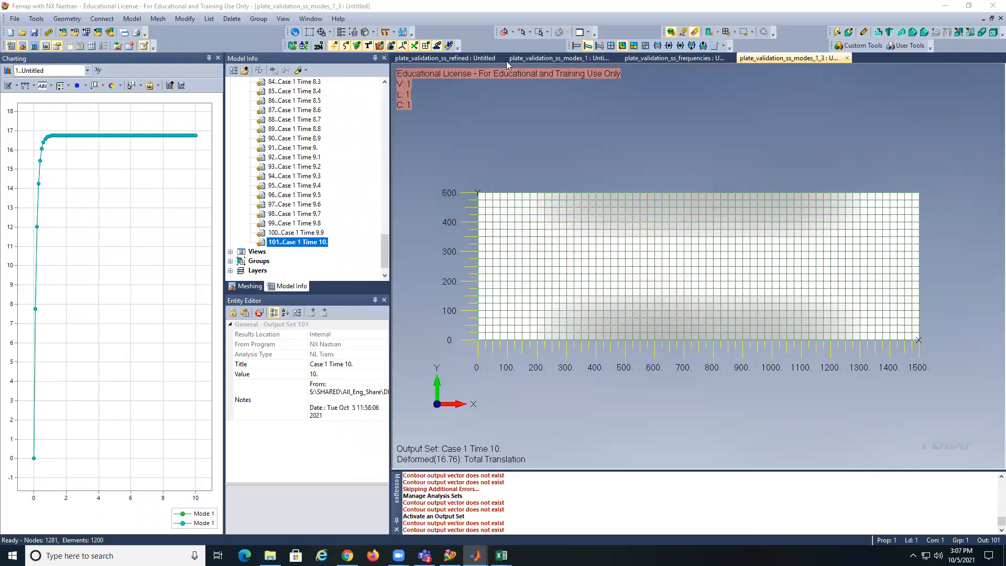
# Step: Activate the Mode 2 output set of the plate_validation_ss_frequencies model and examine its mode shape from several angles
pyautogui.click(673, 58)
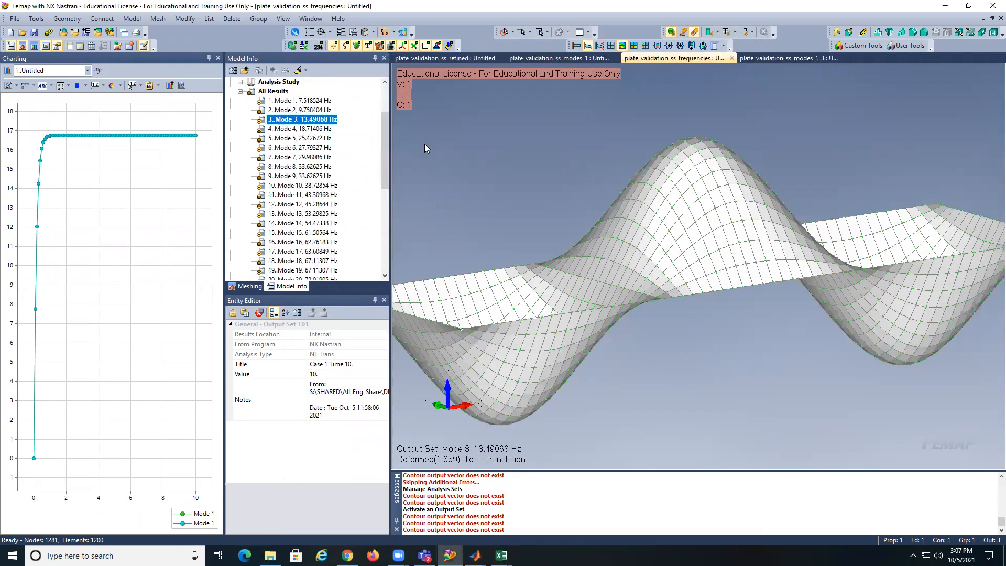
pyautogui.doubleClick(302, 111)
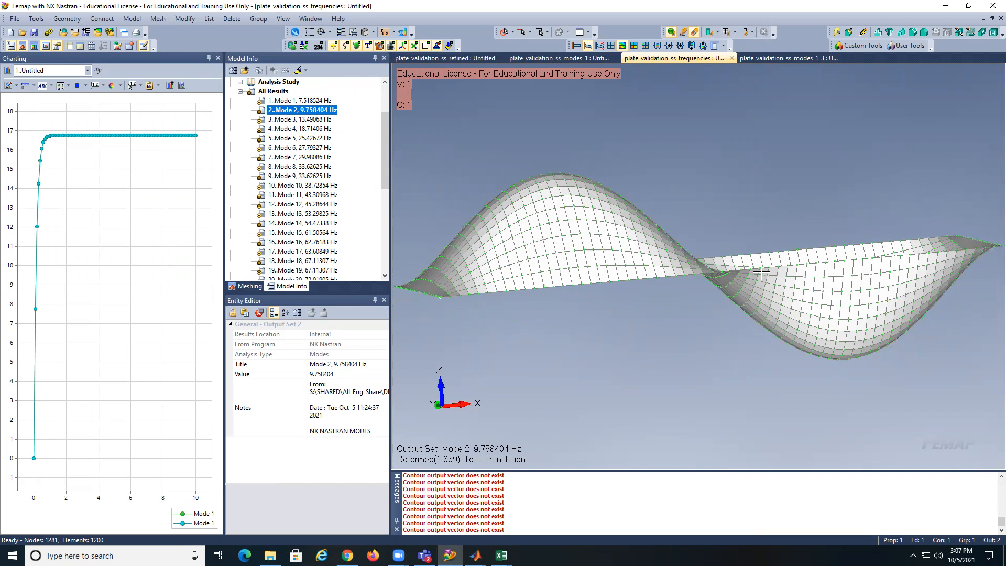
pyautogui.moveTo(623, 267); pyautogui.dragTo(675, 295, button='middle')
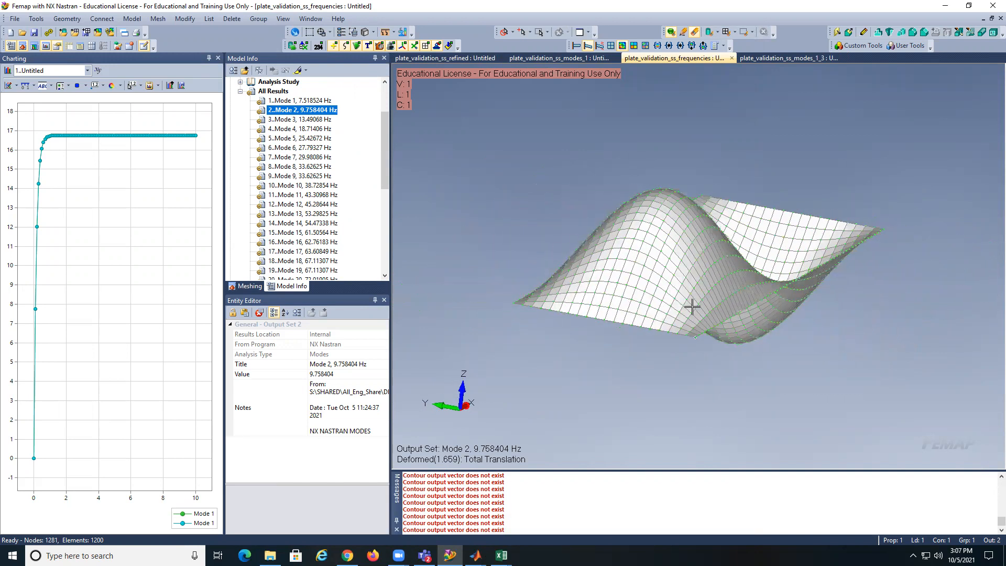
pyautogui.moveTo(651, 262); pyautogui.dragTo(481, 209, button='middle')
# Step: Activate the Mode 3 and Mode 4 output sets in turn and examine their symmetry about the plate's centre
pyautogui.doubleClick(303, 119)
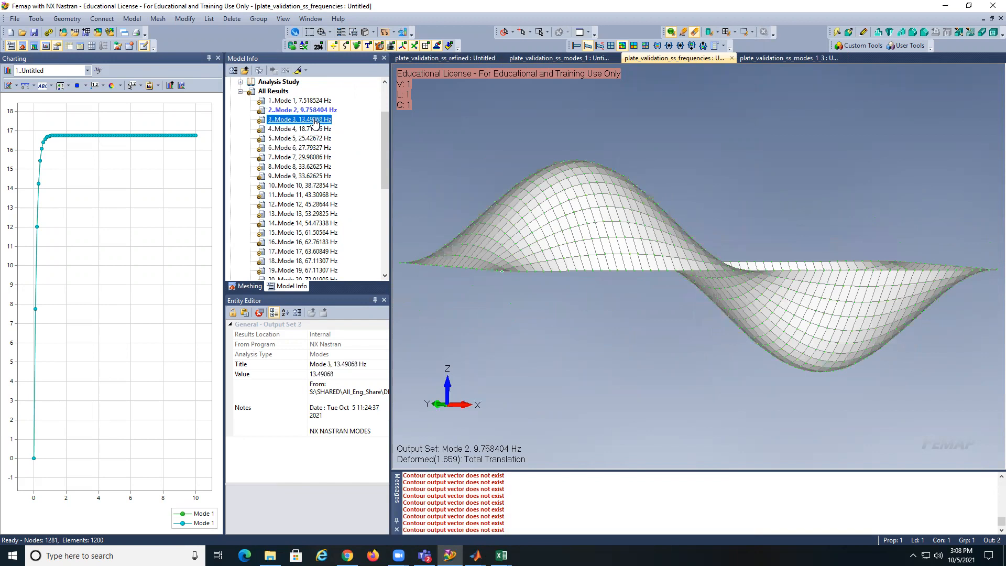
pyautogui.moveTo(538, 293); pyautogui.dragTo(527, 309, button='middle')
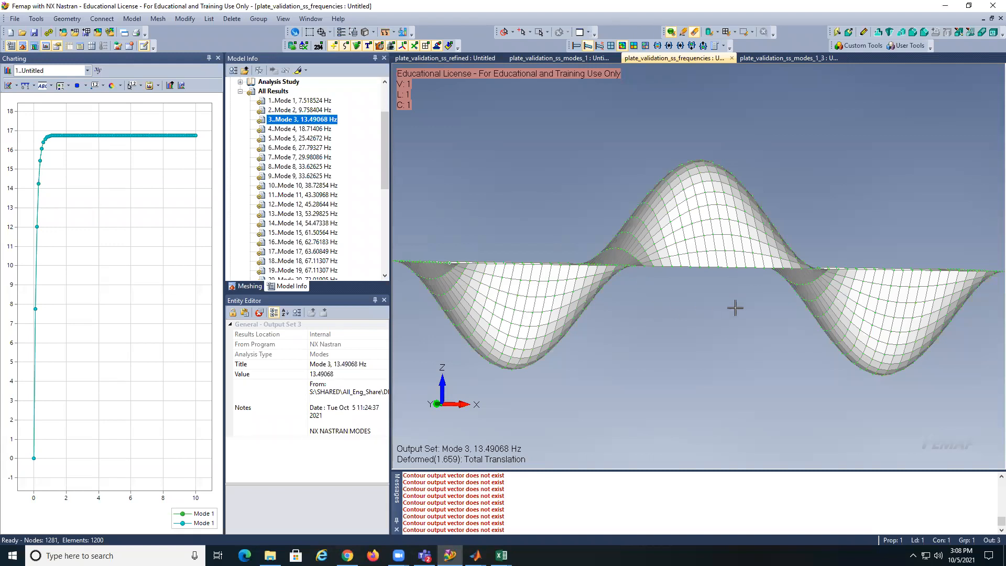
pyautogui.doubleClick(293, 130)
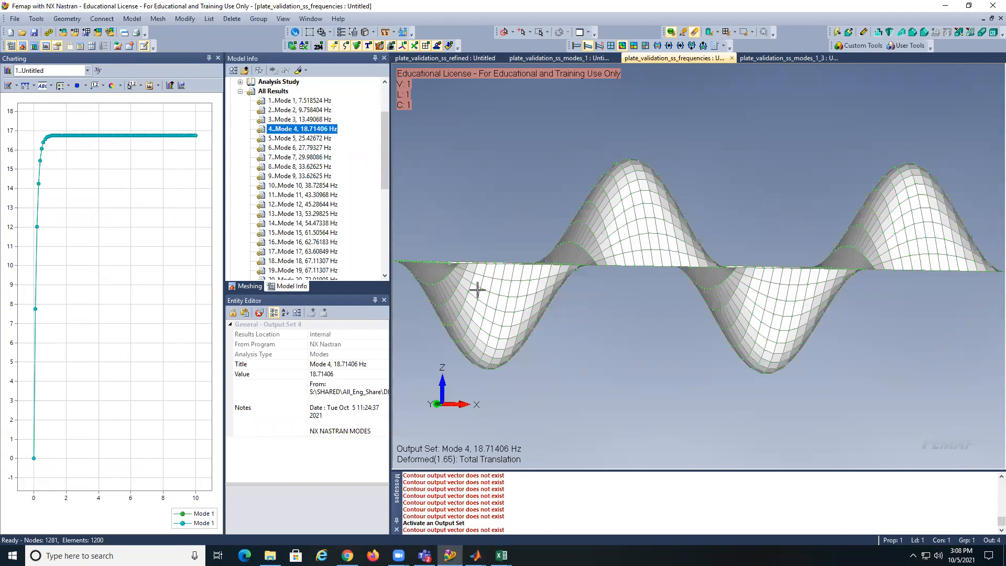
pyautogui.moveTo(511, 272); pyautogui.dragTo(540, 304, button='middle')
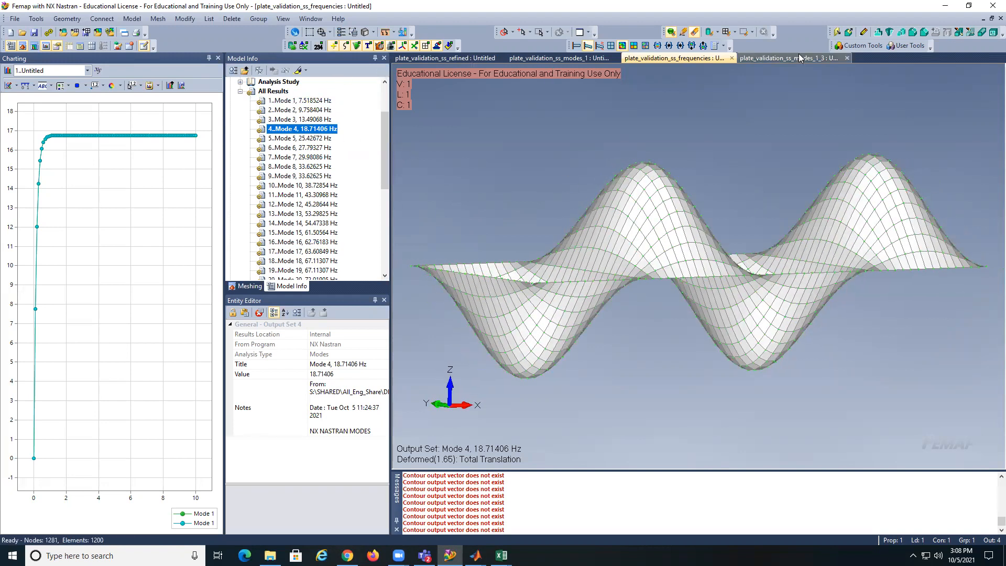
# Step: Switch to MATLAB and run Uniform_Classic_4_modes.m beside the command window, changing the current folder to the script's folder
pyautogui.hotkey('alt', 'Tab')
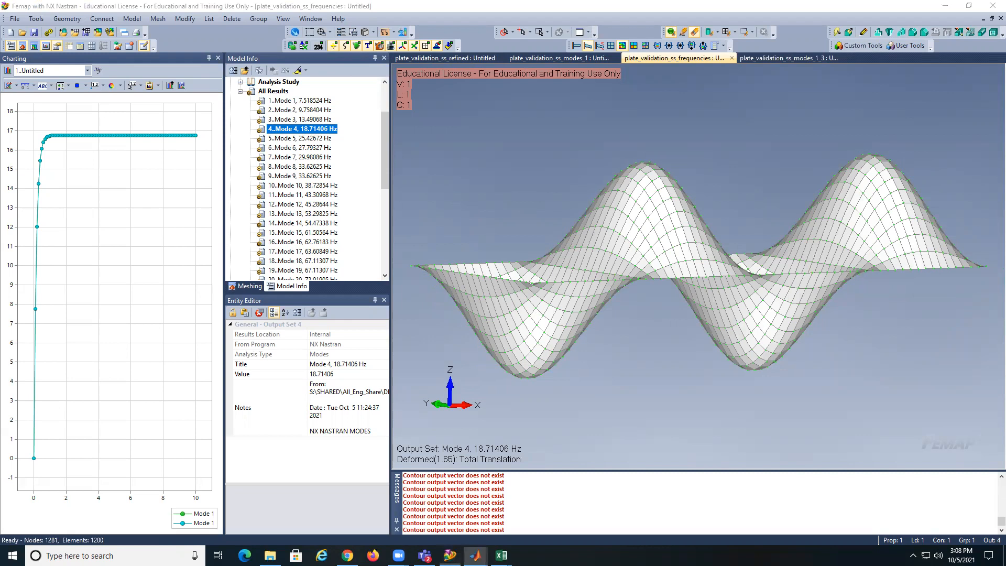
pyautogui.hotkey('alt', 'Tab')
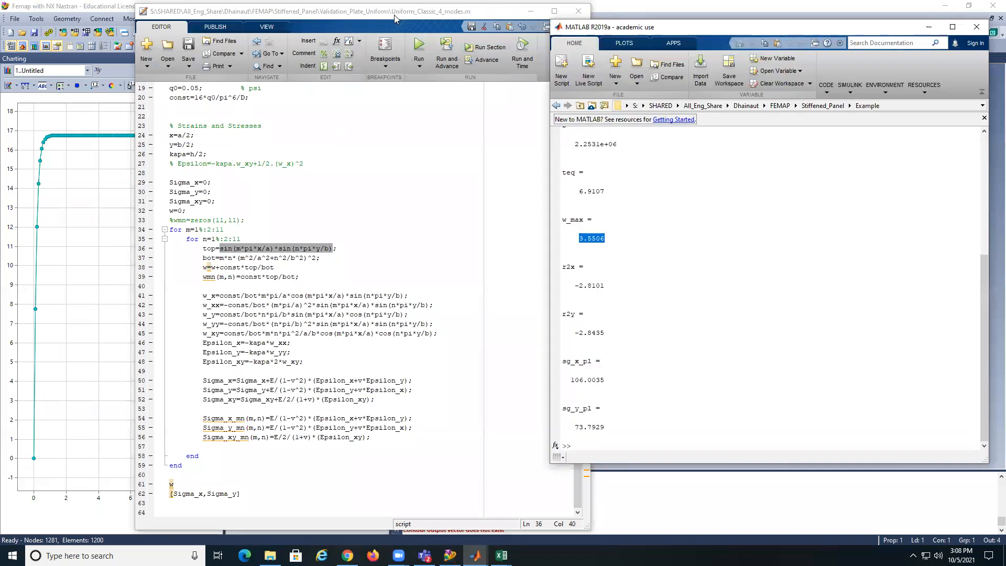
pyautogui.click(394, 17)
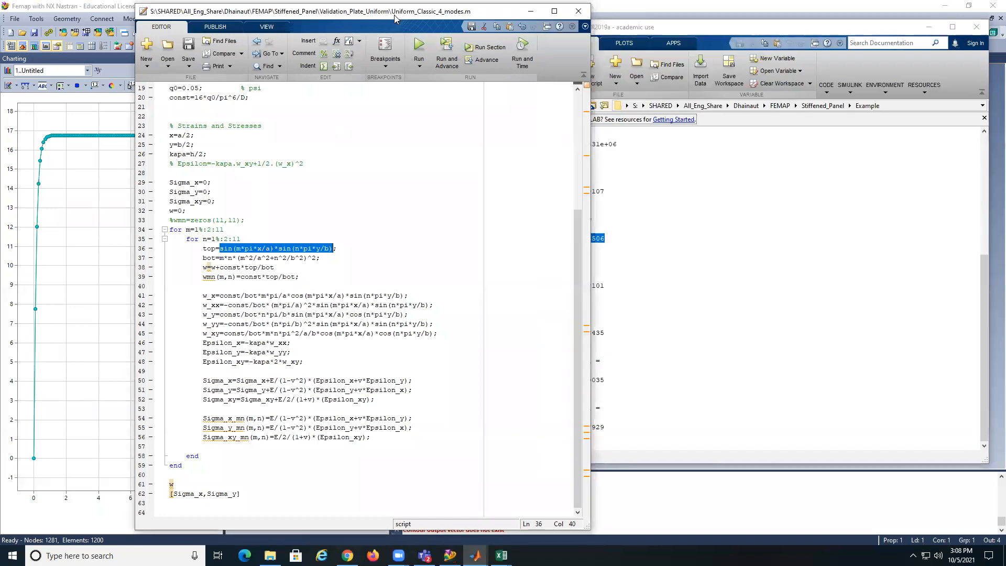
pyautogui.moveTo(395, 17); pyautogui.dragTo(338, 15)
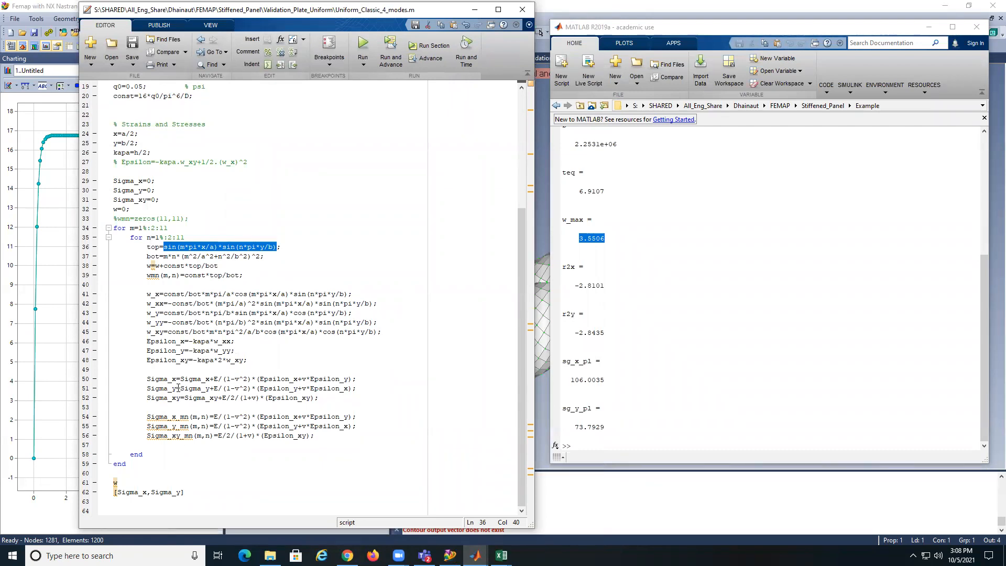
pyautogui.click(356, 46)
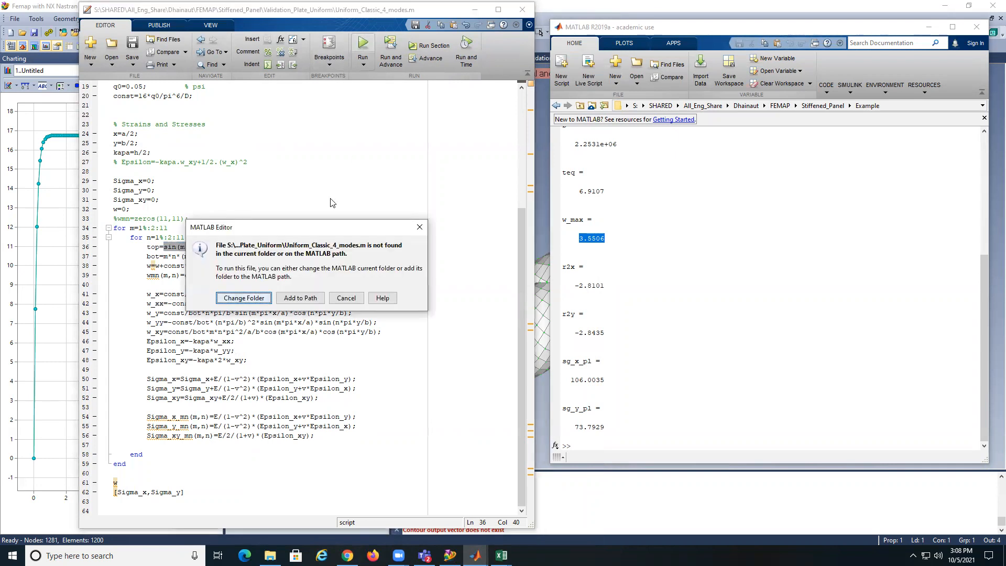
pyautogui.click(256, 298)
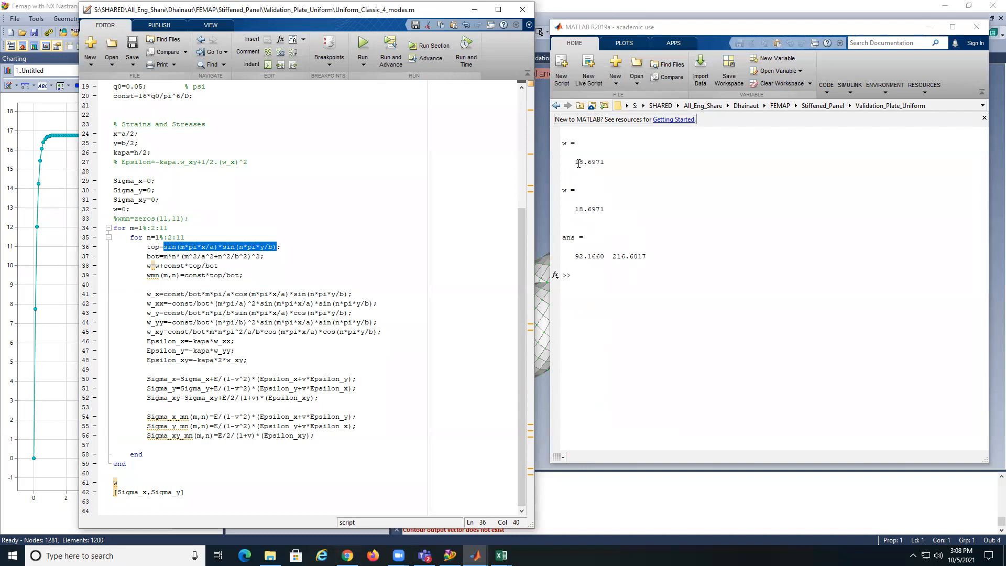
# Step: Check the computed displacement w in the MATLAB command window, and minimize the MATLAB windows to return to Femap
pyautogui.moveTo(575, 162); pyautogui.dragTo(596, 161)
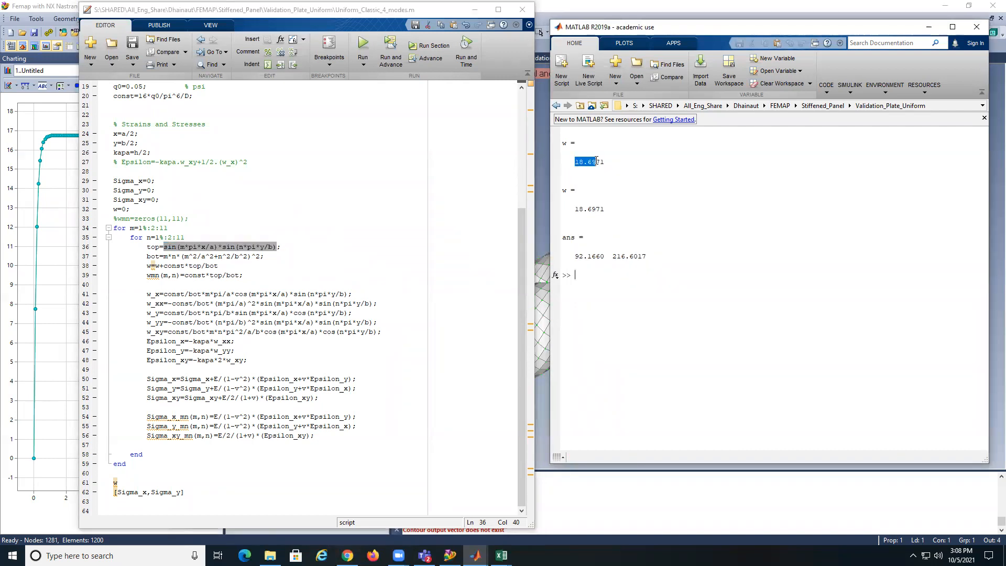
pyautogui.click(384, 12)
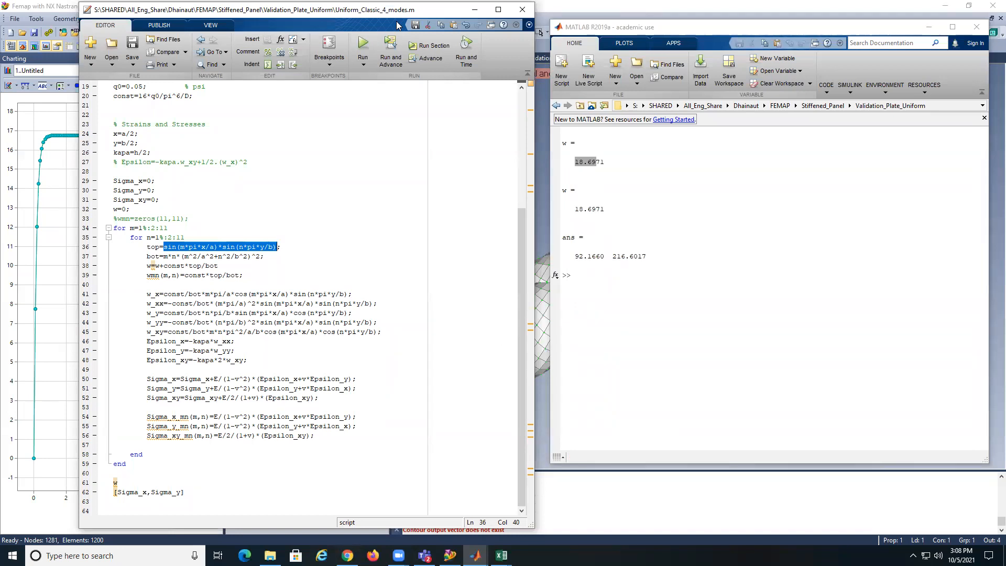
pyautogui.click(474, 10)
pyautogui.click(865, 33)
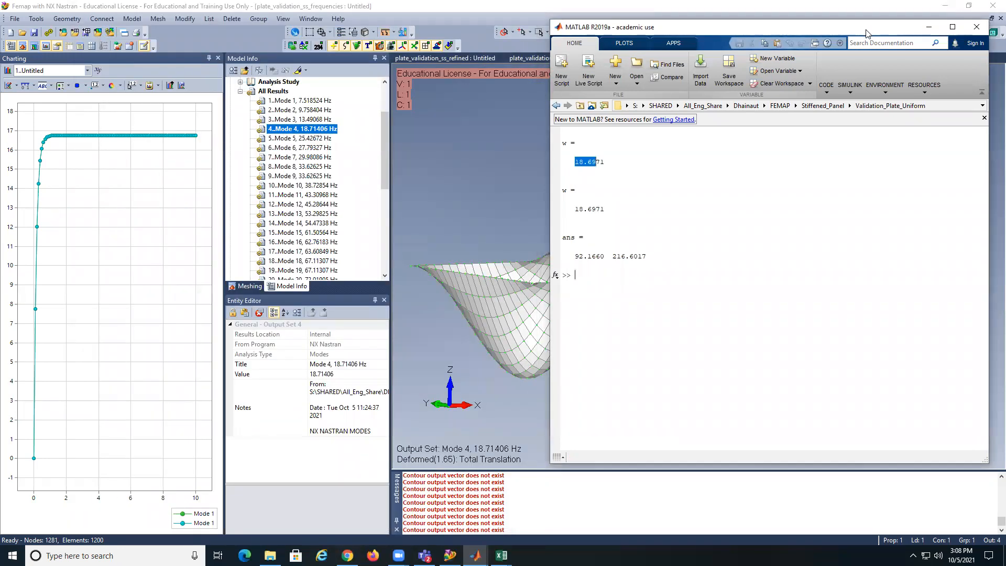
pyautogui.click(929, 27)
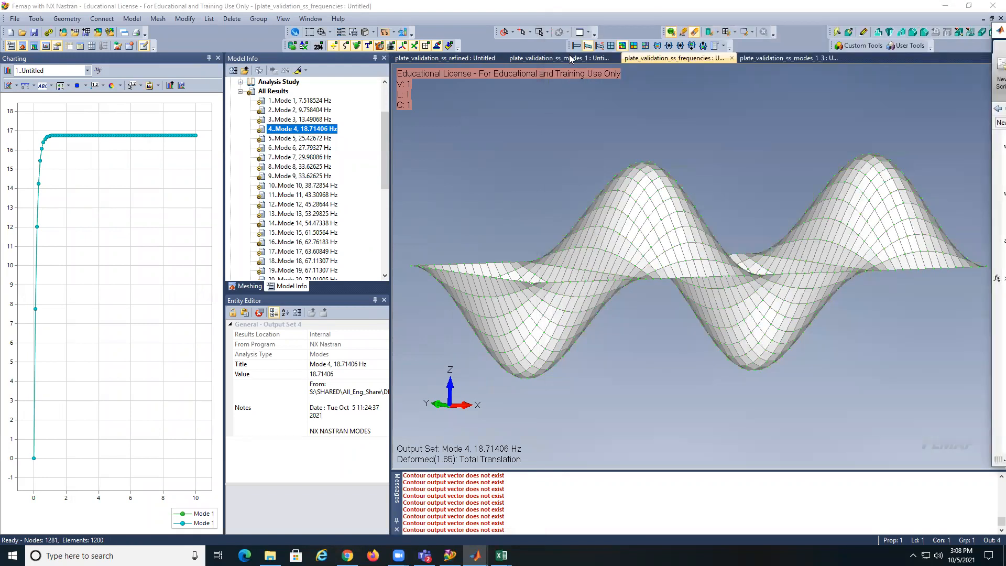
# Step: Contour the Plate Top X Normal Stress at time 10 in plate_validation_ss_modes_1 and compare its peak with the MATLAB stress
pyautogui.click(571, 58)
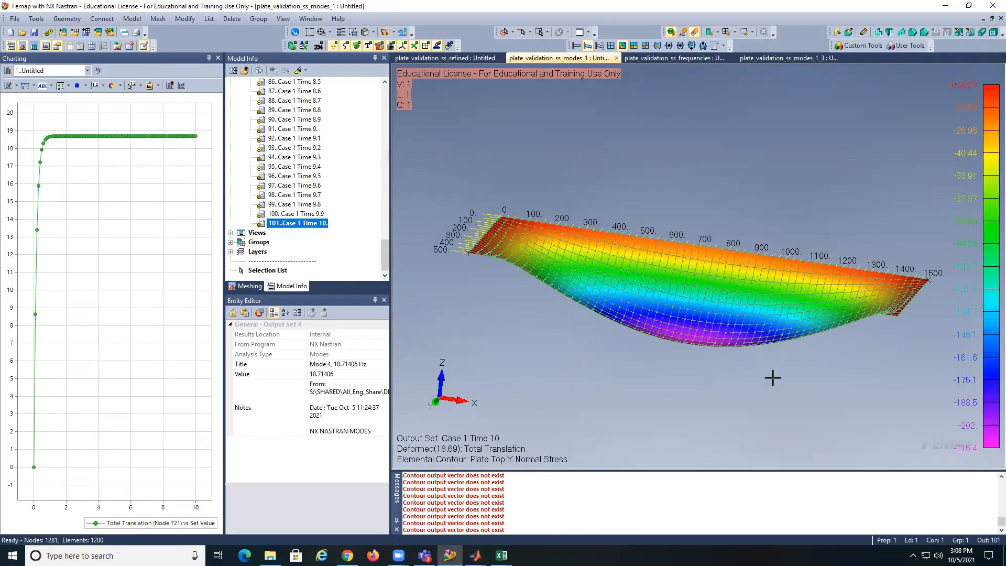
pyautogui.hotkey('alt', 'Tab')
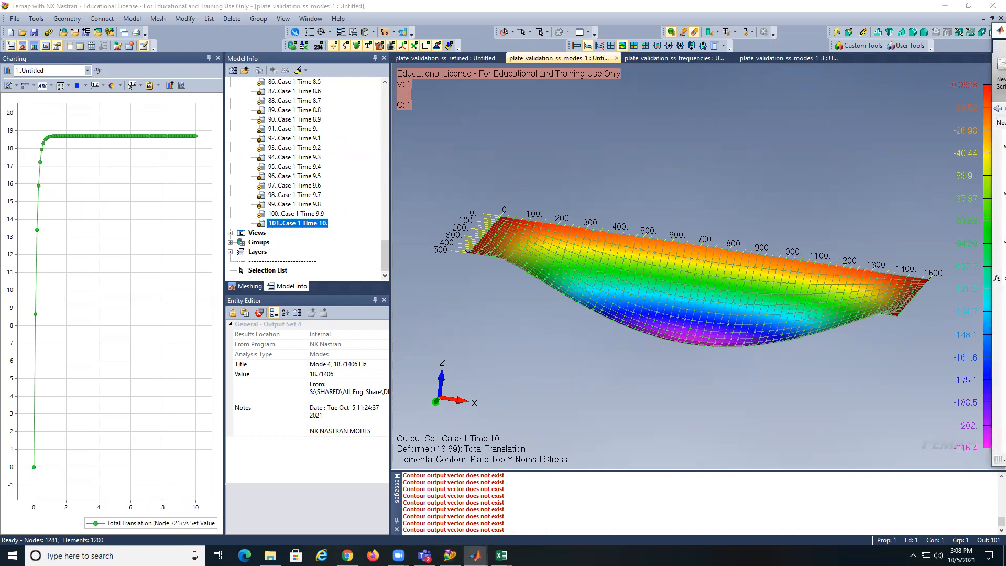
pyautogui.click(834, 149)
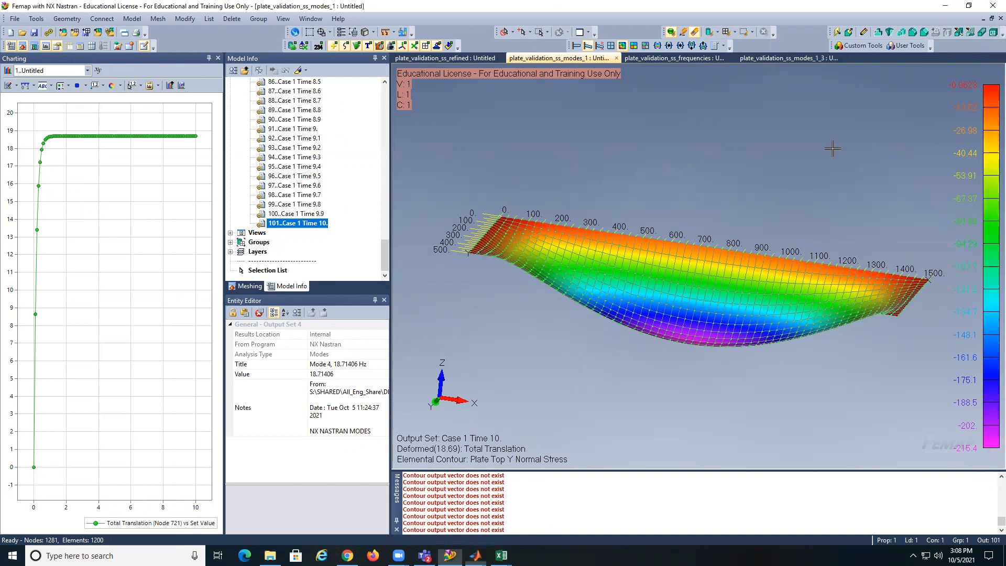
pyautogui.press('F5')
pyautogui.click(537, 519)
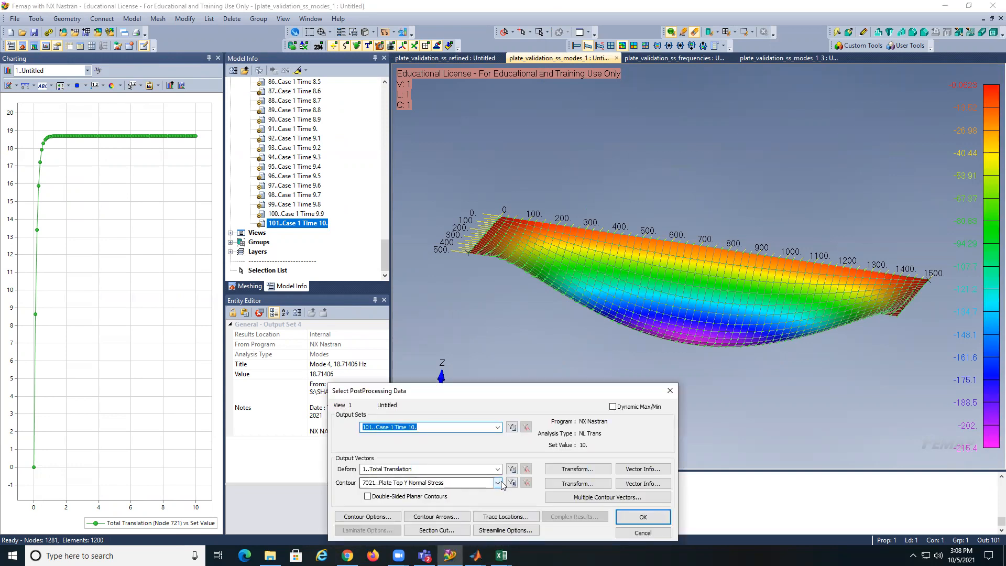
pyautogui.click(501, 482)
pyautogui.click(474, 357)
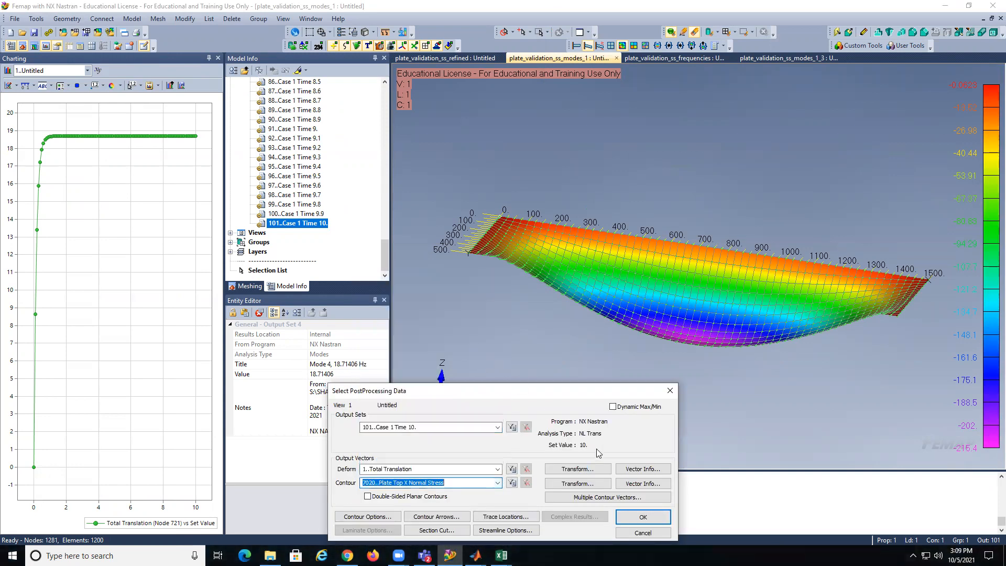
pyautogui.click(643, 516)
pyautogui.click(531, 529)
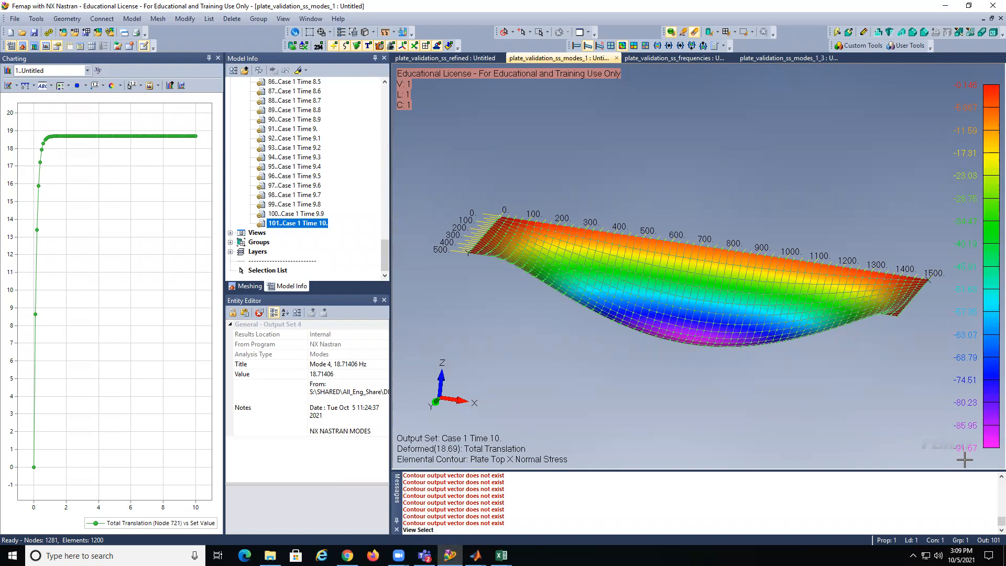
pyautogui.hotkey('alt', 'Tab')
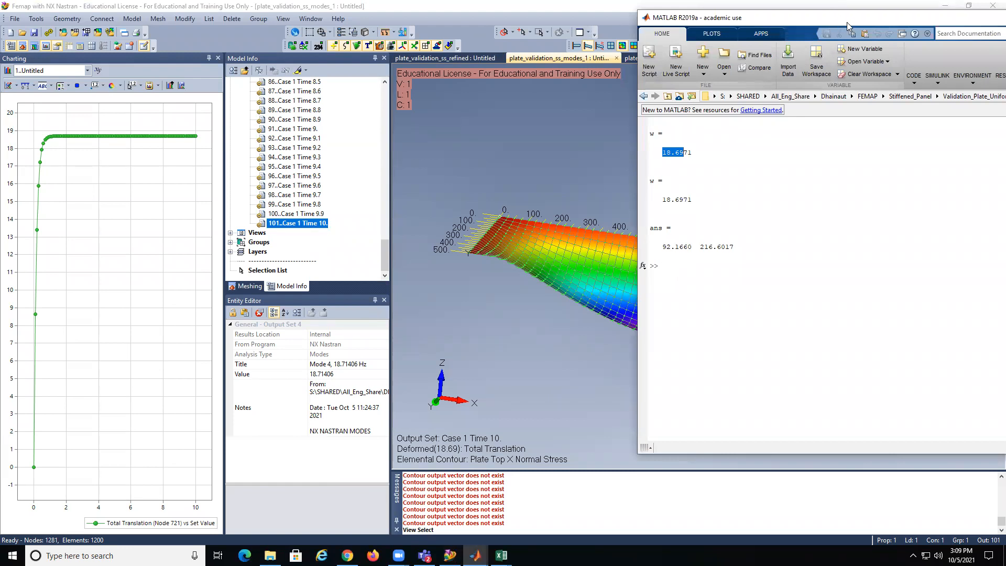
pyautogui.hotkey('alt', 'Tab')
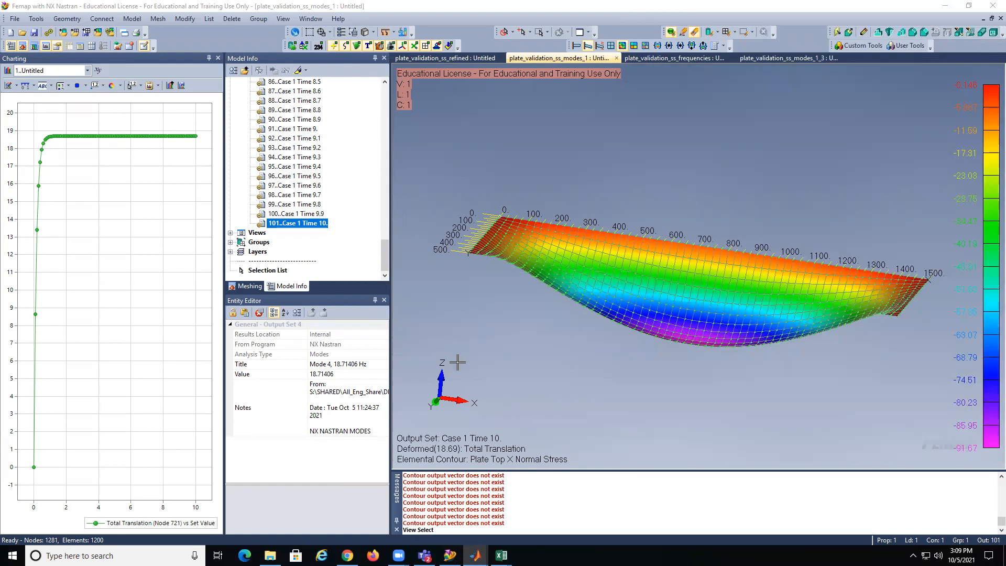
# Step: Switch the contour of plate_validation_ss_modes_1 to Plate Top Y Normal Stress, keeping Total Translation as the deformation
pyautogui.press('F5')
pyautogui.click(579, 517)
pyautogui.click(445, 482)
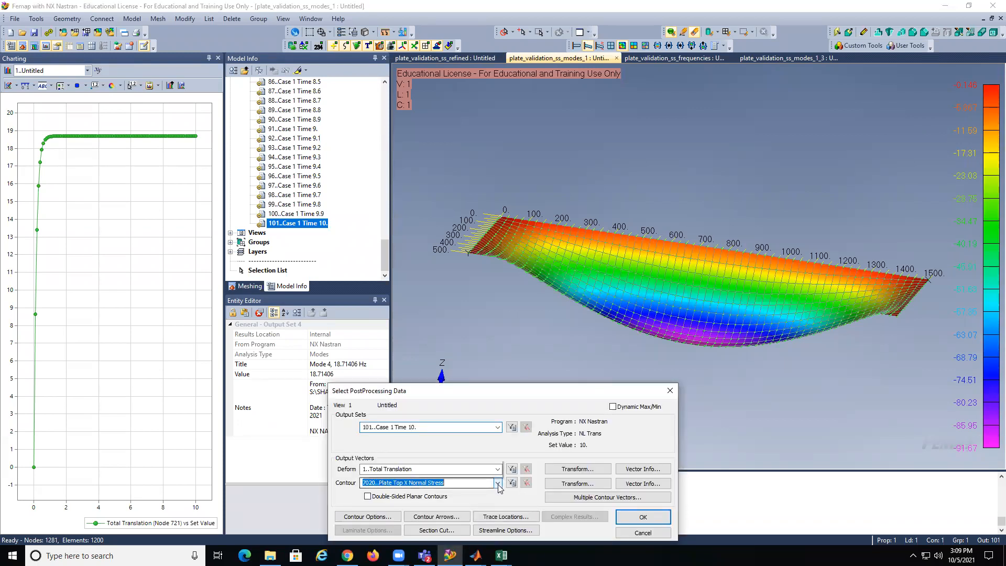
pyautogui.click(497, 482)
pyautogui.click(413, 364)
pyautogui.click(629, 518)
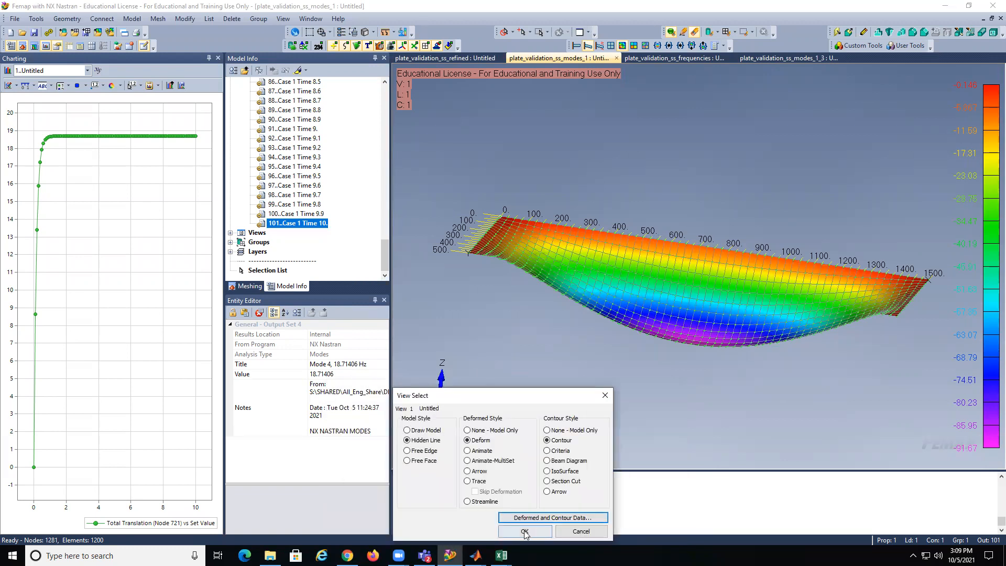
pyautogui.click(526, 530)
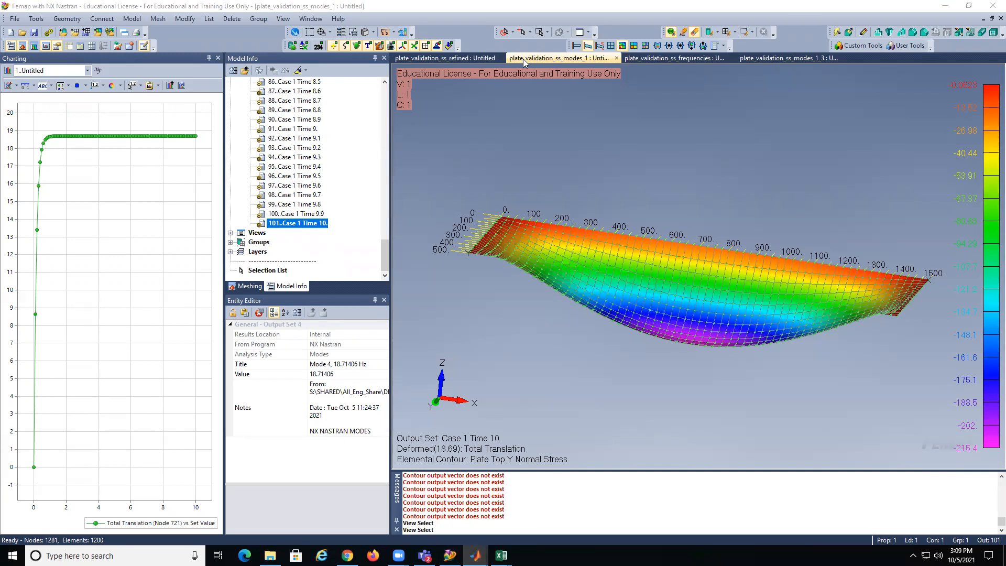
# Step: Compare the Y normal stress contours of plate_validation_ss_refined and plate_validation_ss_modes_1, and switch to the plate_validation_ss_modes_1_3 model
pyautogui.click(454, 60)
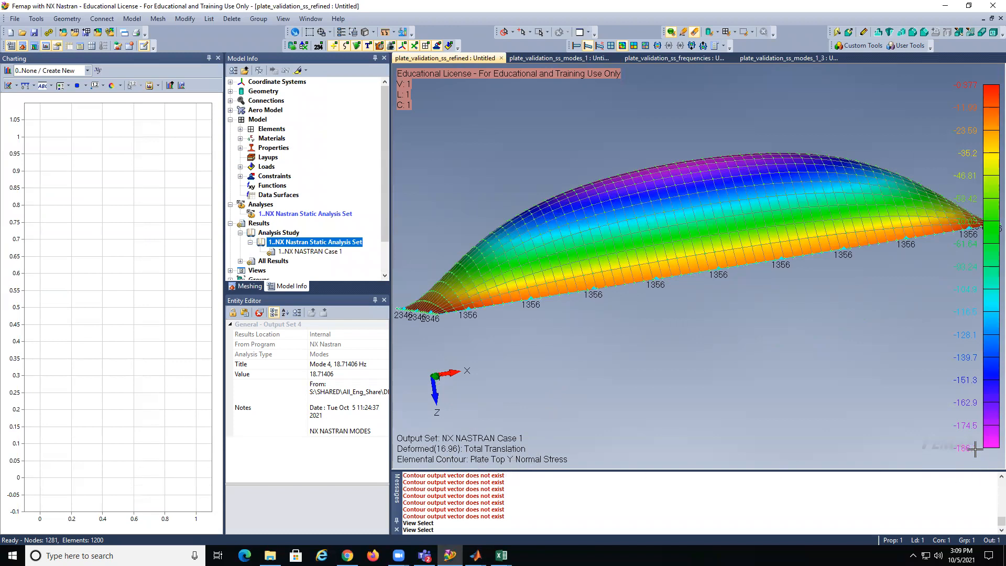
pyautogui.click(594, 56)
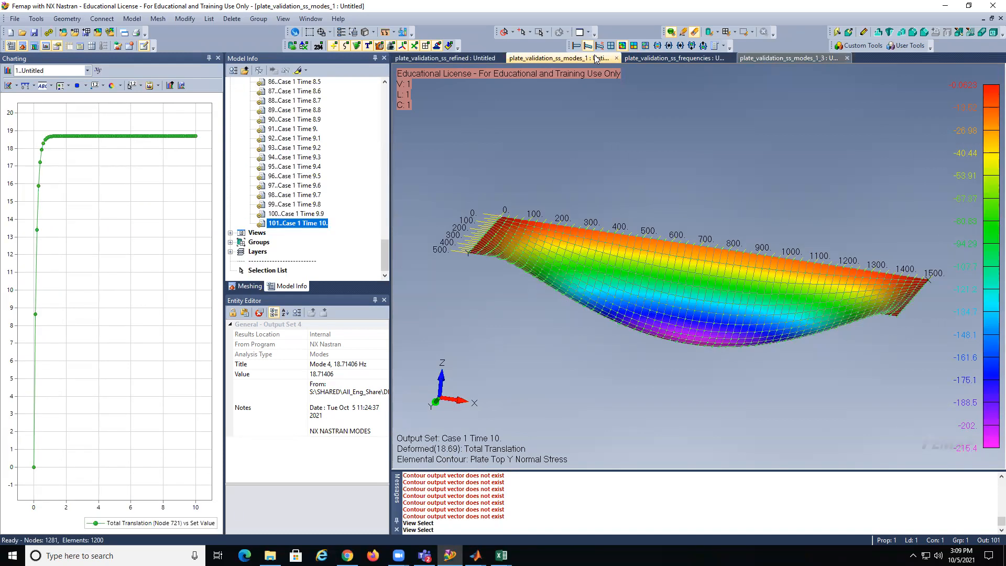
pyautogui.hotkey('ctrl', 'Tab')
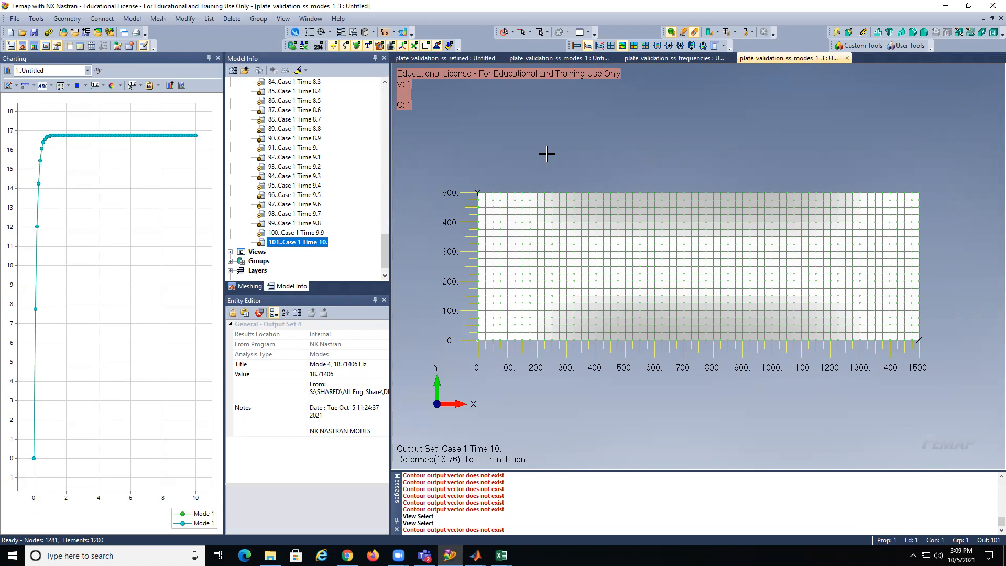
# Step: Check the contour vectors available for the Case 1 Time 10 output set for plate stresses, leaving the contour blank
pyautogui.click(312, 243)
pyautogui.press('F5')
pyautogui.click(586, 517)
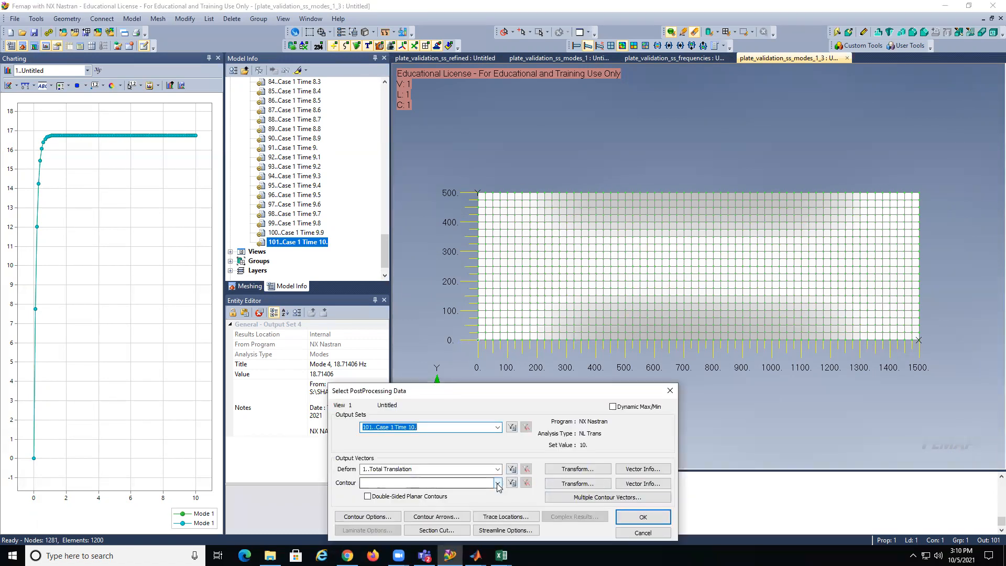
pyautogui.click(497, 483)
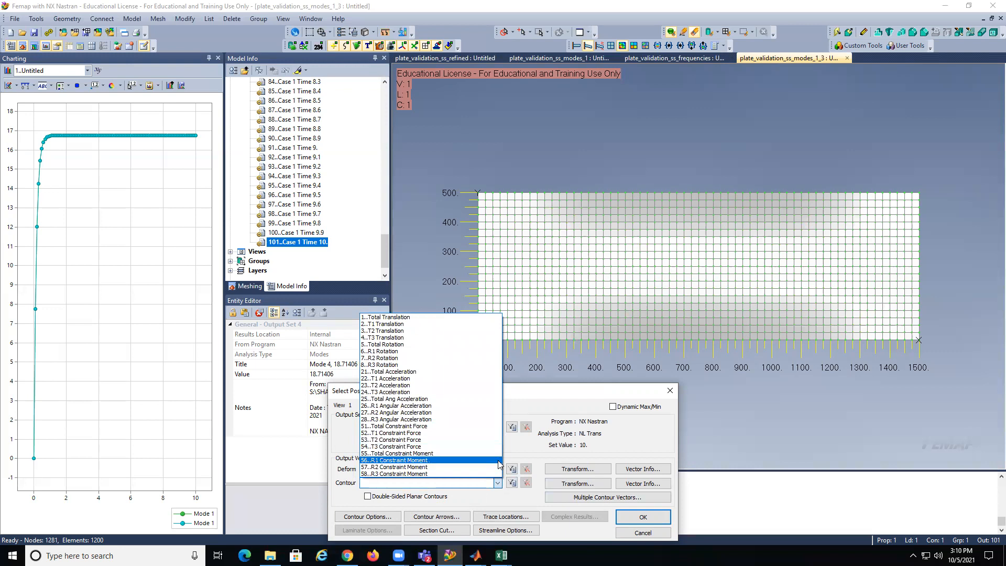
pyautogui.click(635, 519)
pyautogui.click(639, 519)
pyautogui.click(586, 530)
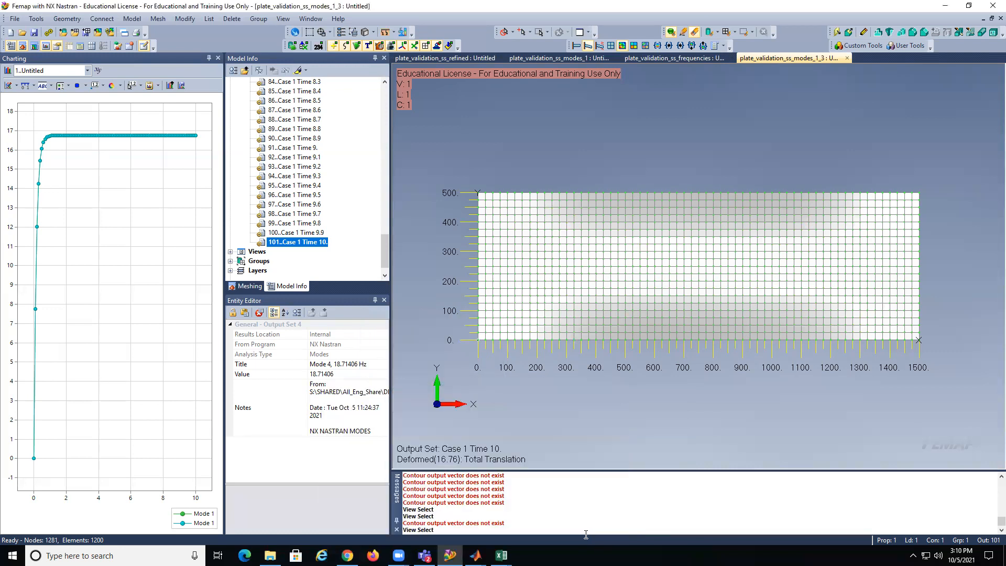
# Step: Delete all transient output sets of plate_validation_ss_modes_1_3, from Case 1 Time 0 to Case 1 Time 10
pyautogui.click(325, 253)
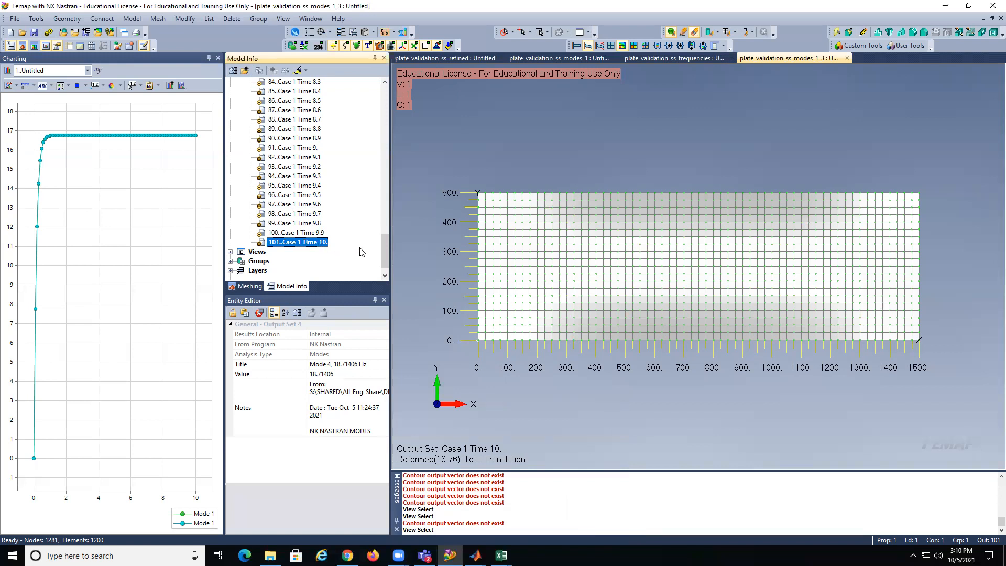
pyautogui.moveTo(381, 245); pyautogui.dragTo(377, 114)
pyautogui.keyDown('shift'); pyautogui.click(310, 130); pyautogui.keyUp('shift')
pyautogui.press('Delete')
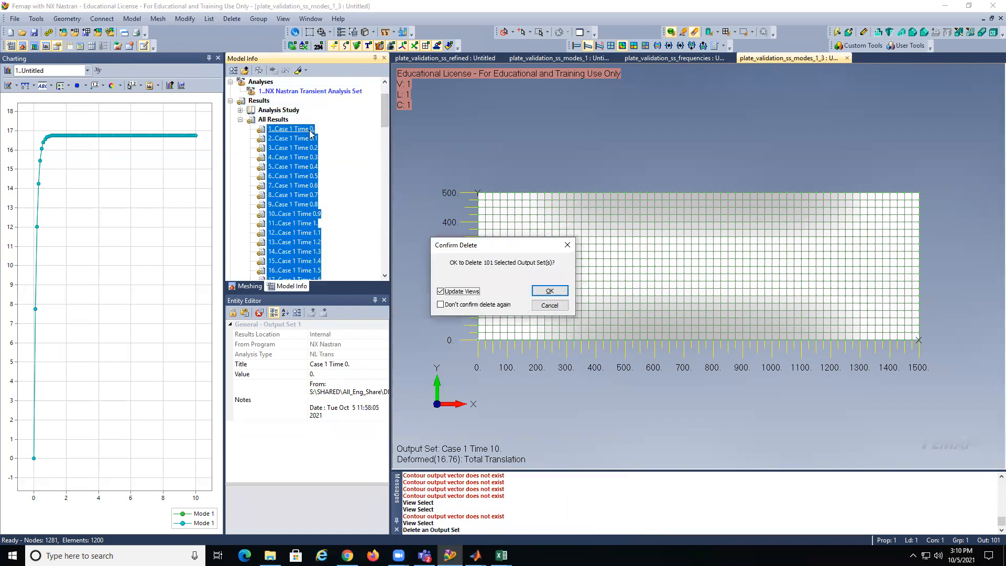
pyautogui.click(550, 292)
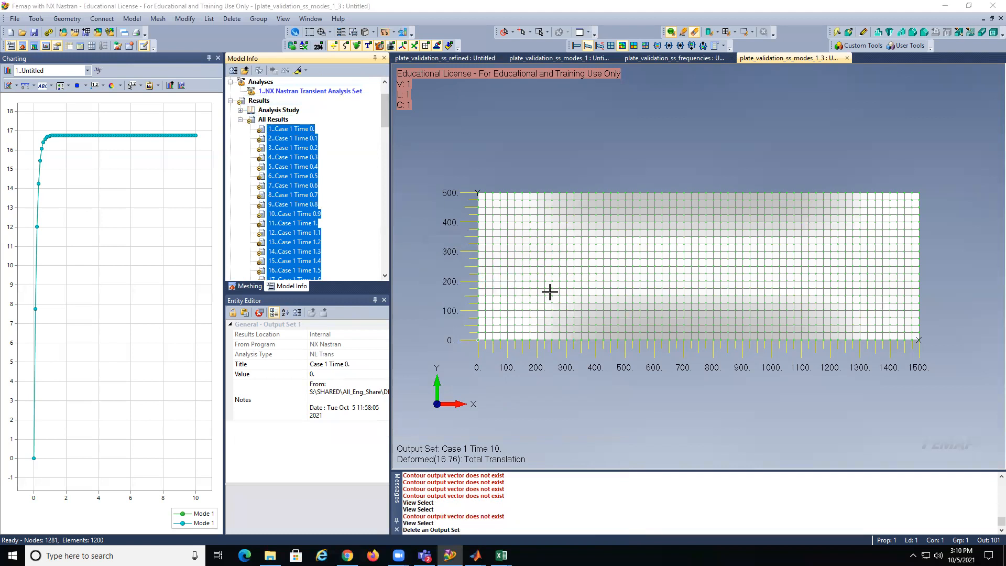
pyautogui.click(545, 305)
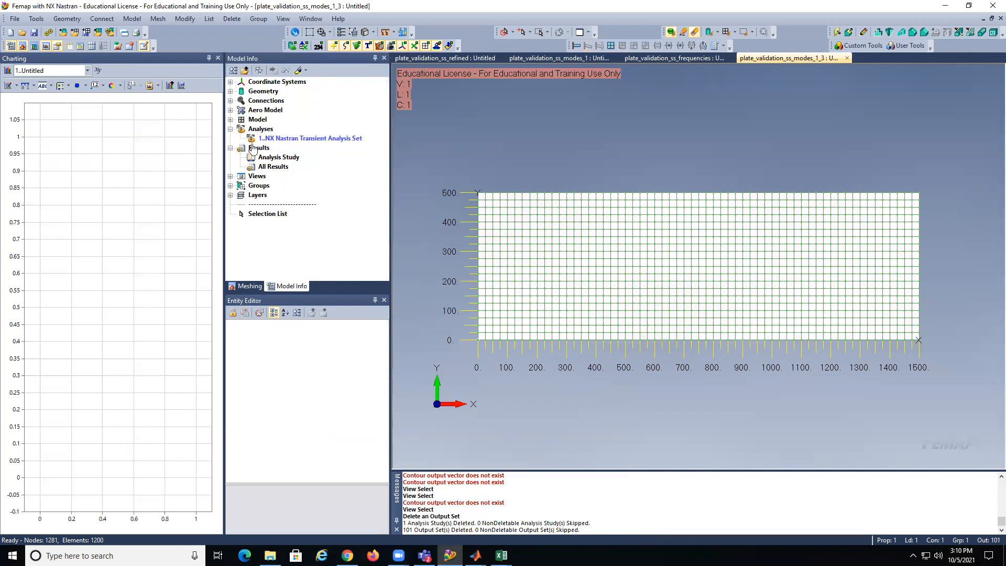
# Step: Close the chart pane and enable full-model Stress output in the output requests of the NX Nastran Transient Analysis Set
pyautogui.click(218, 58)
pyautogui.rightClick(89, 140)
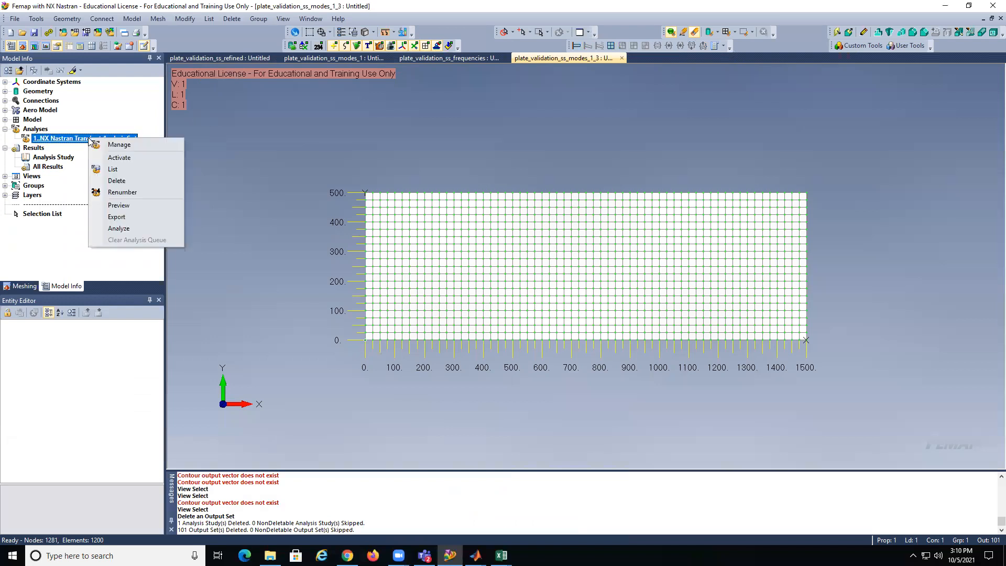
pyautogui.click(115, 144)
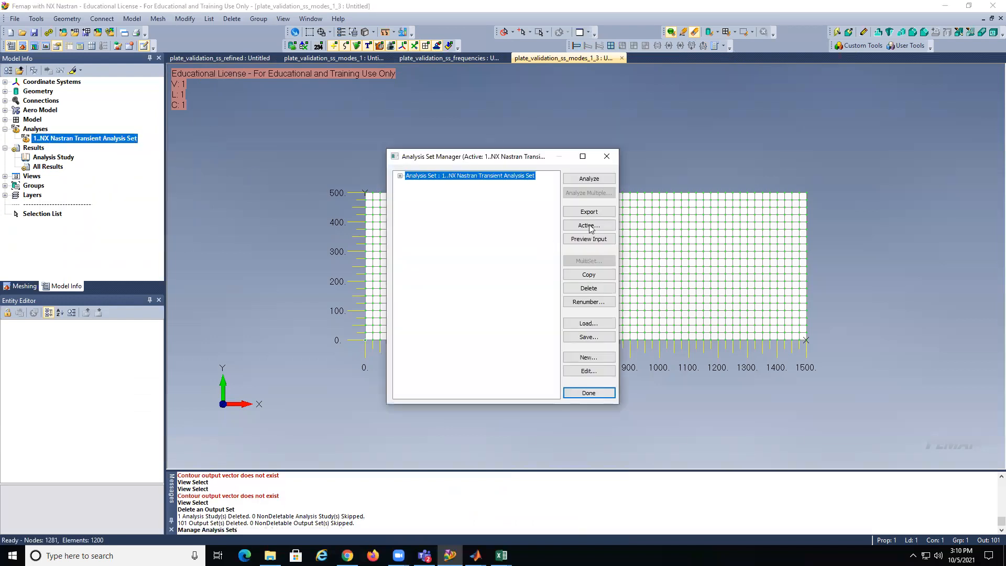
pyautogui.click(586, 369)
pyautogui.click(452, 532)
pyautogui.click(454, 531)
pyautogui.click(455, 532)
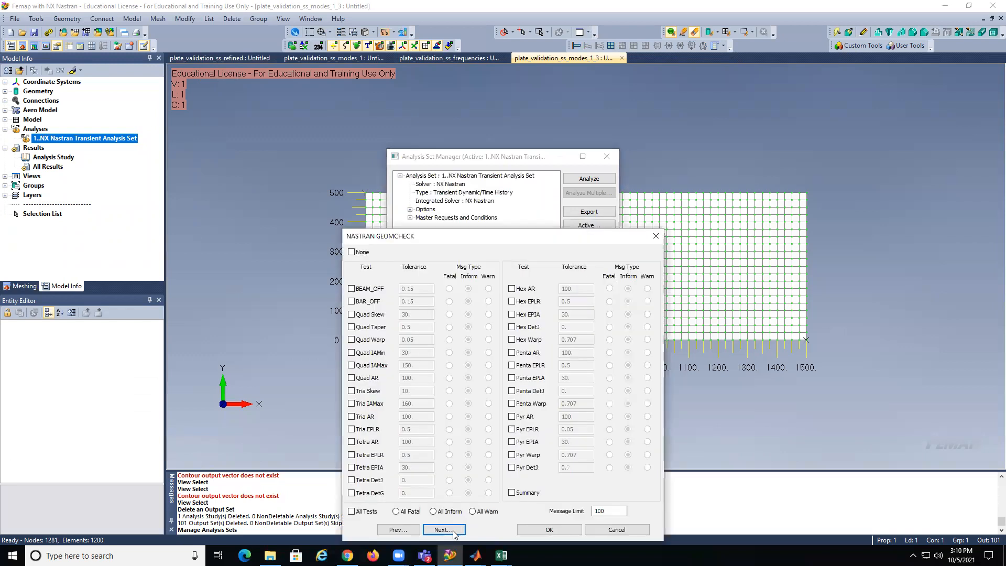
pyautogui.click(458, 534)
pyautogui.click(455, 531)
pyautogui.click(454, 530)
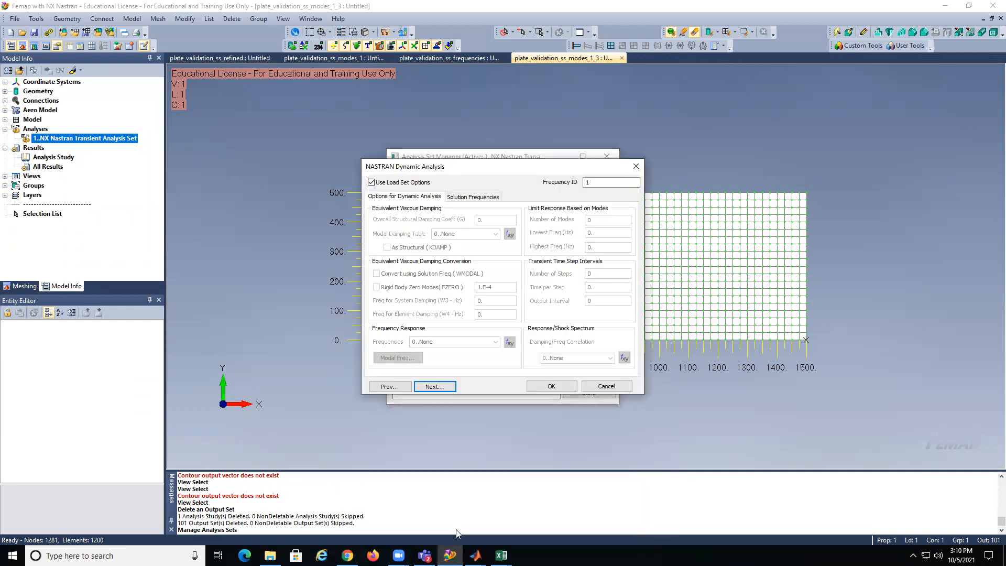
pyautogui.click(438, 388)
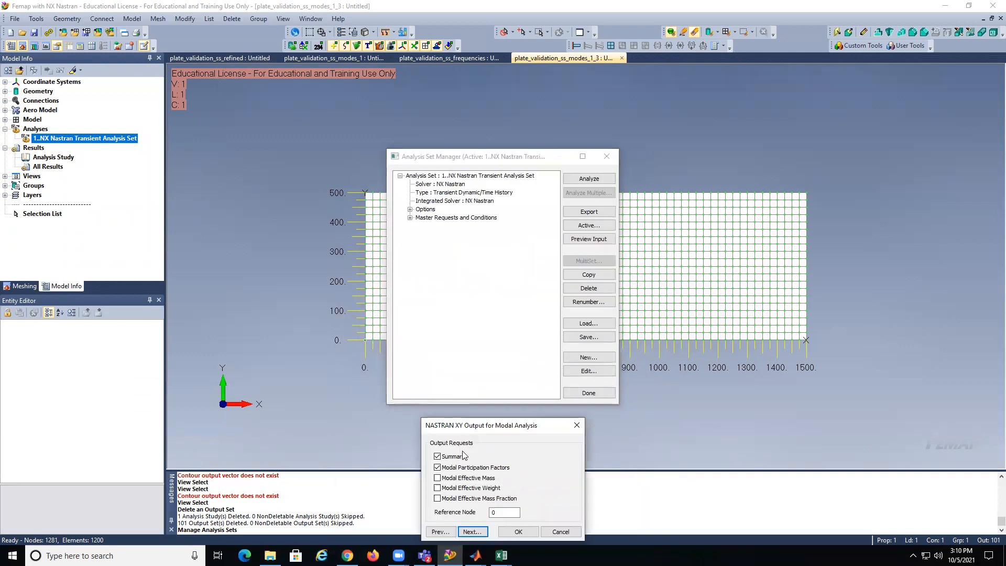
pyautogui.click(475, 531)
pyautogui.click(475, 531)
pyautogui.click(477, 534)
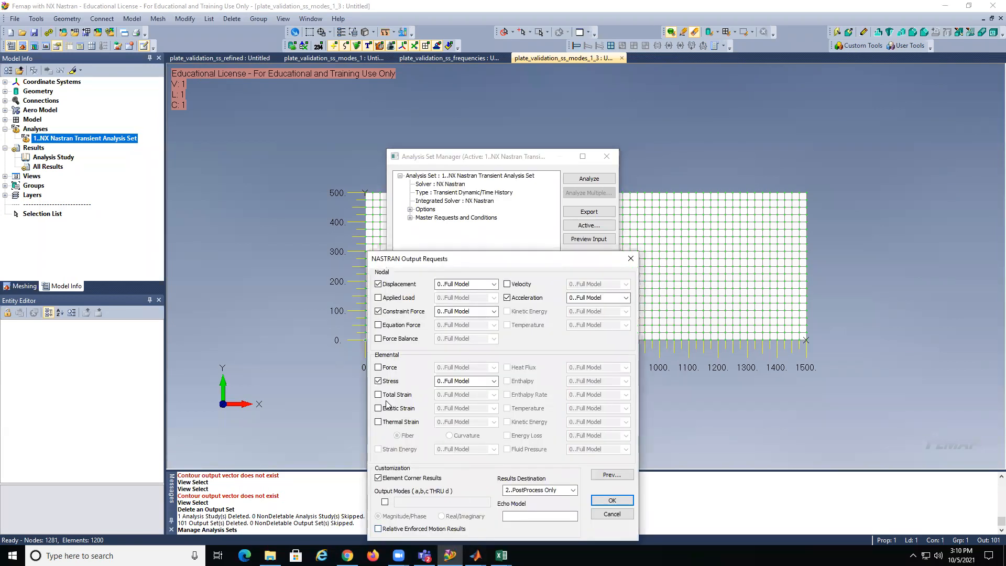
pyautogui.click(612, 500)
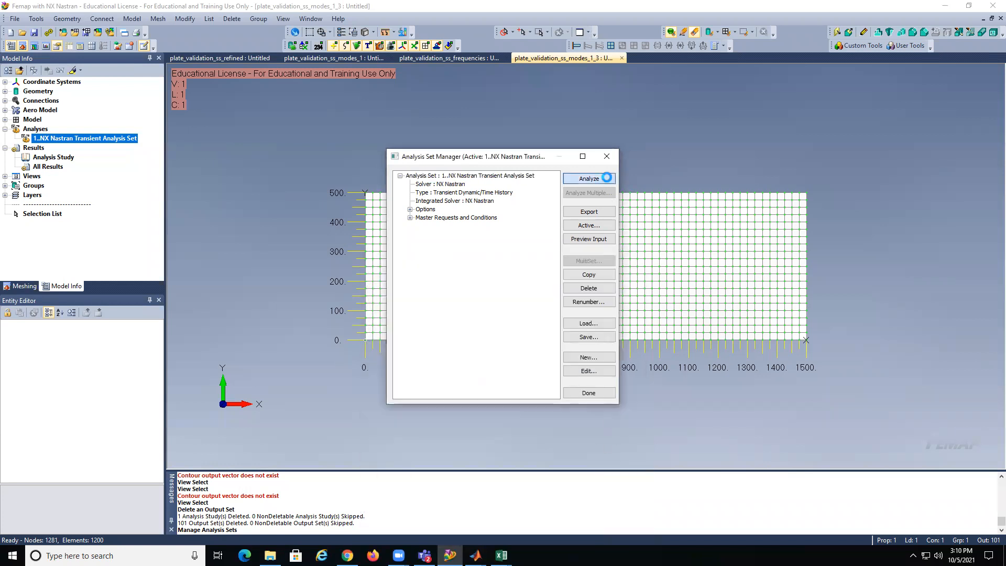
# Step: Run the NX Nastran Transient Analysis Set, close the analysis monitor once the results load, and reopen the chart pane
pyautogui.click(605, 179)
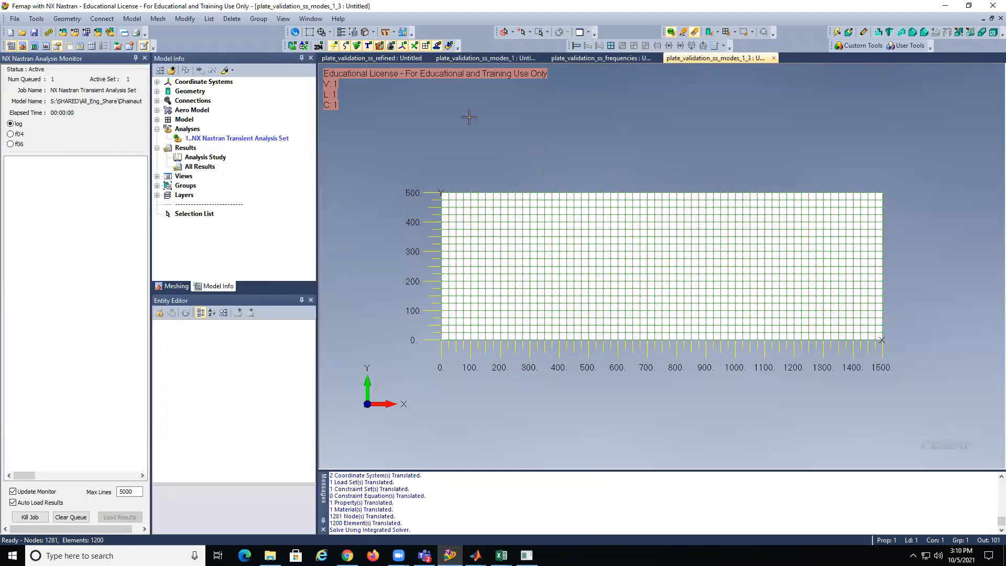
pyautogui.click(36, 19)
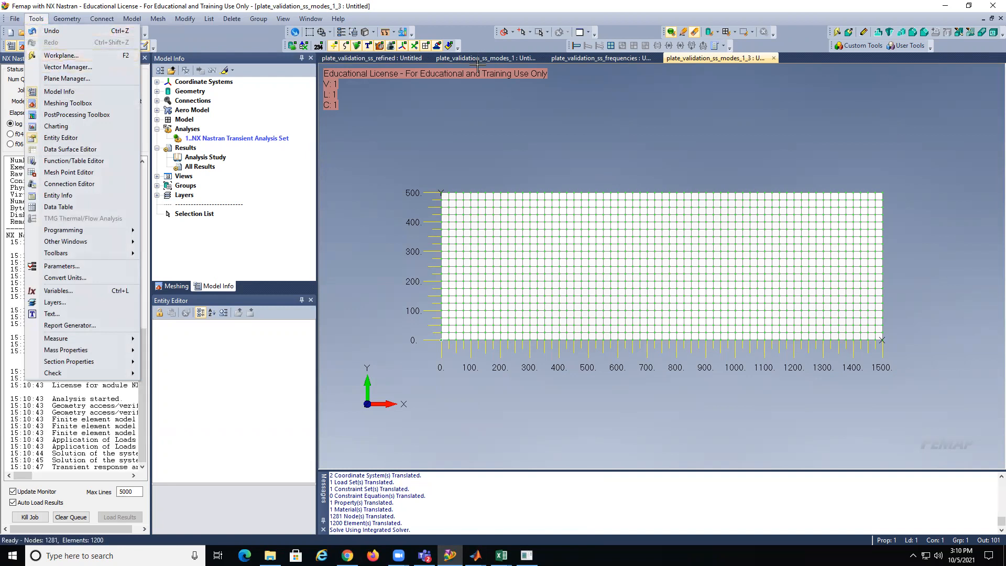
pyautogui.click(521, 97)
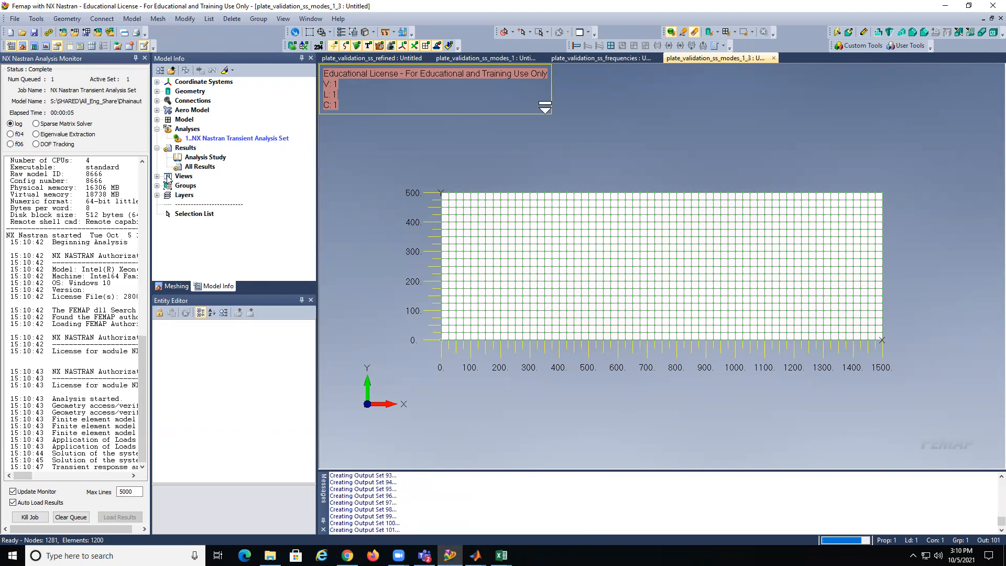
pyautogui.click(145, 58)
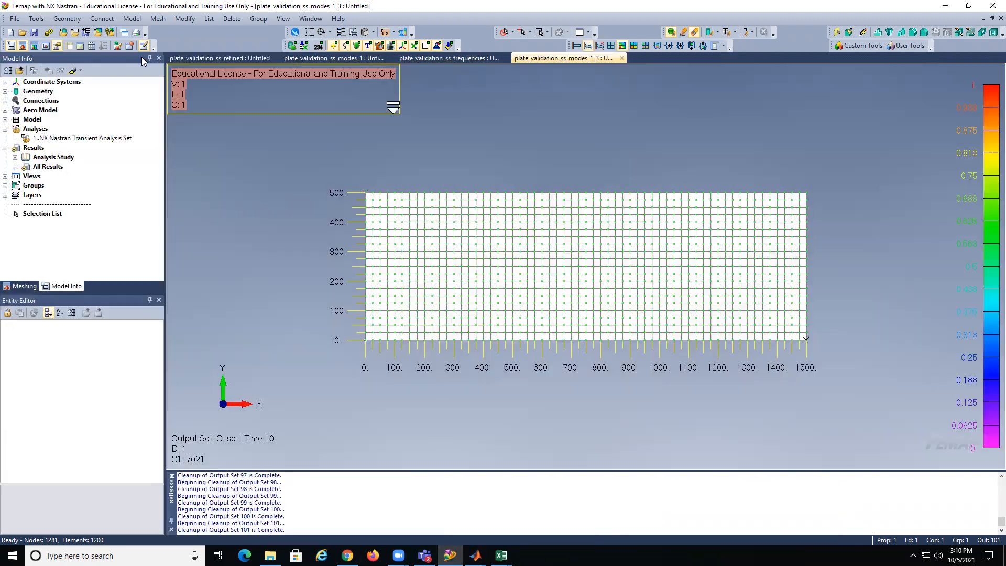
pyautogui.click(46, 46)
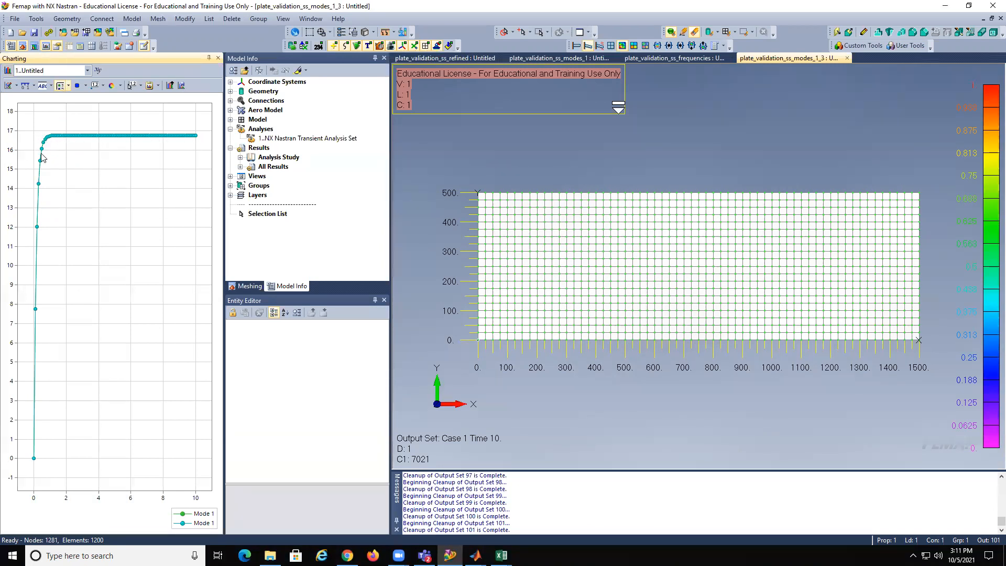
# Step: Contour the plate with Plate Top X Normal Stress for the Case 1 Time 10 output set
pyautogui.click(606, 168)
pyautogui.press('F5')
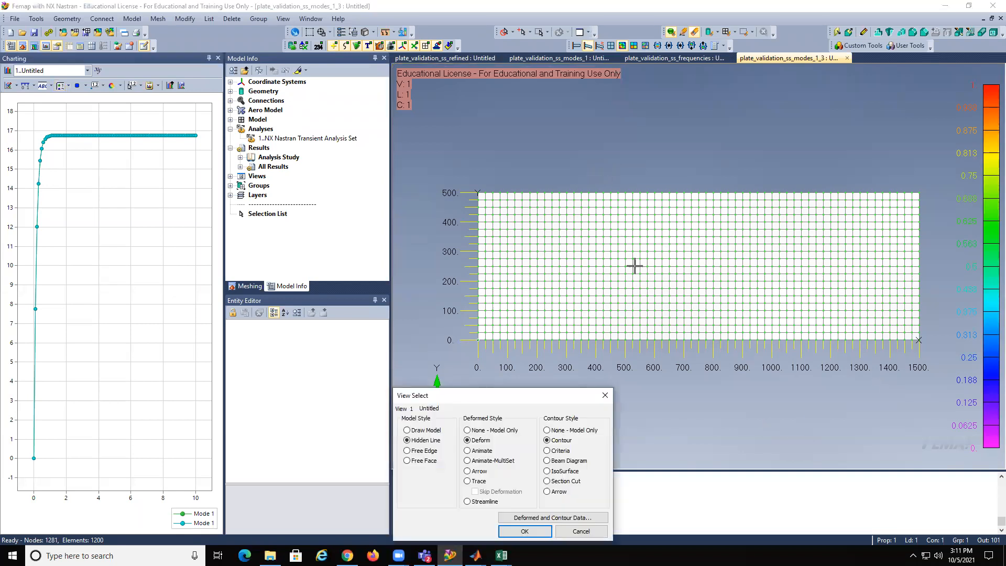
pyautogui.click(519, 526)
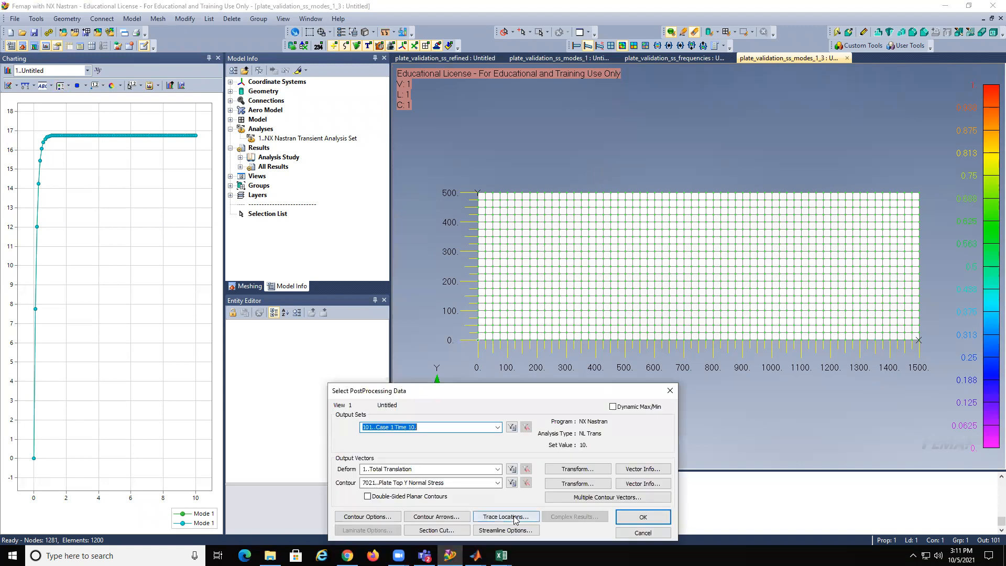
pyautogui.click(498, 483)
pyautogui.click(499, 484)
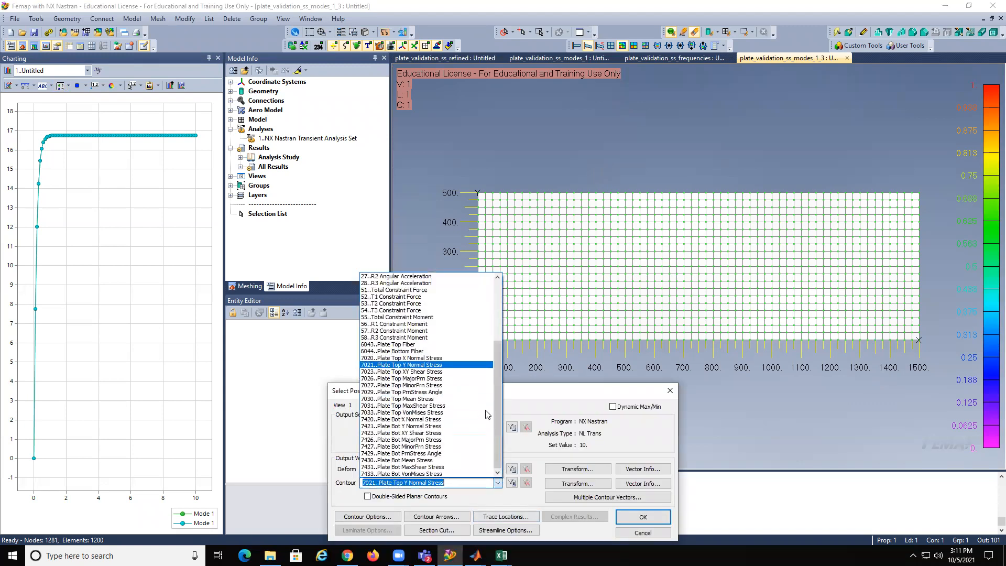
pyautogui.click(468, 362)
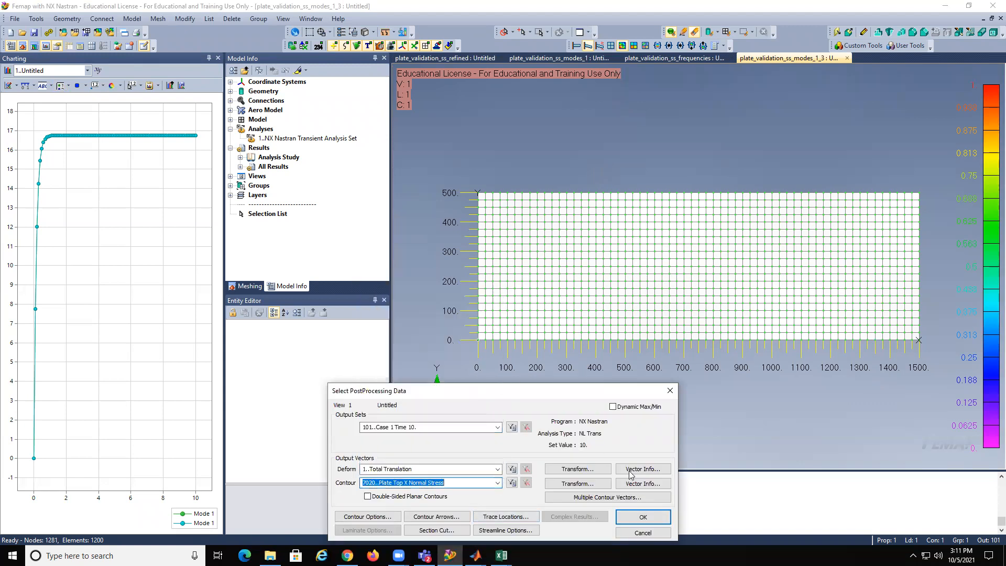
pyautogui.click(643, 519)
pyautogui.click(519, 526)
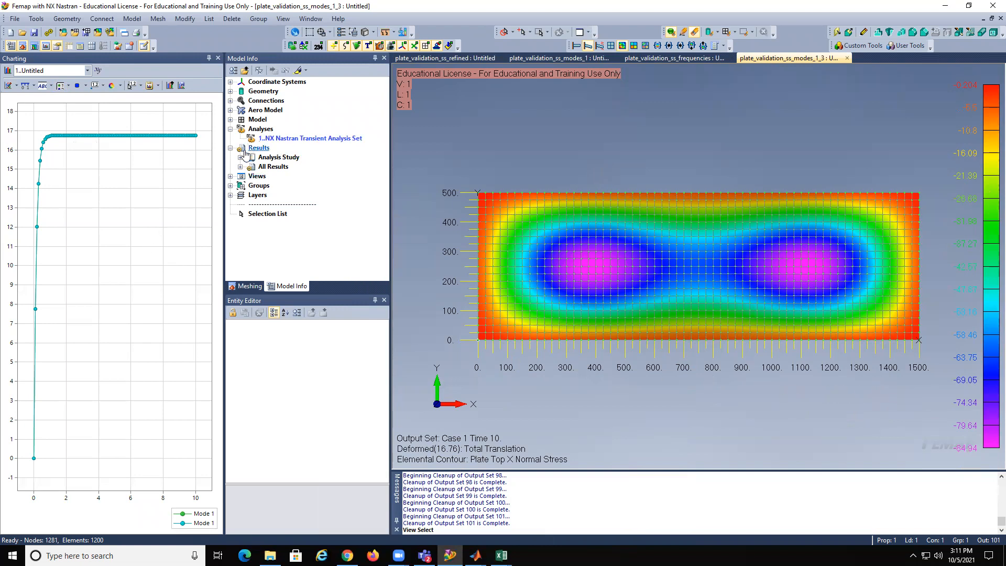
# Step: Expand all results in the model tree and activate the Case 1 Time 10 output set
pyautogui.click(240, 166)
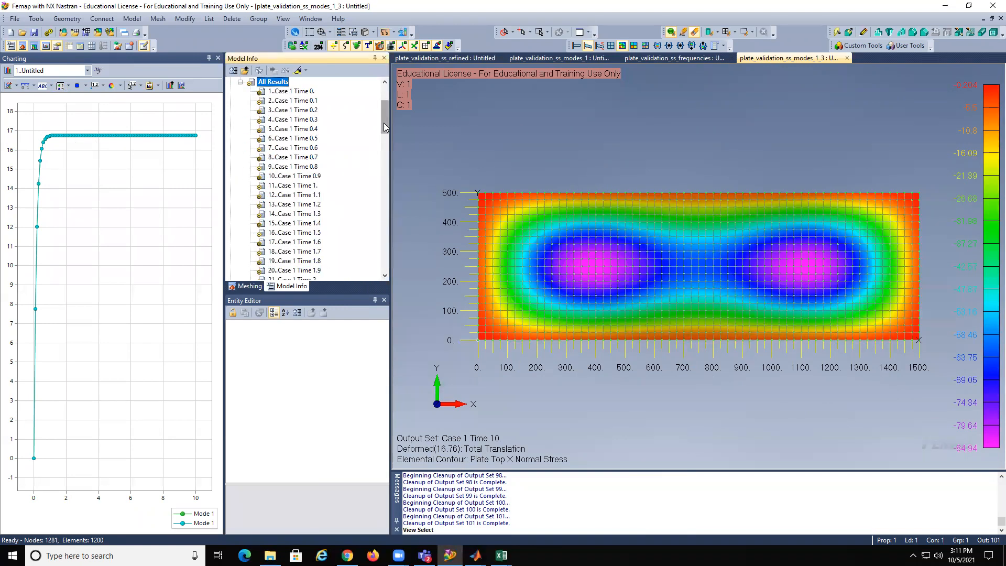
pyautogui.moveTo(385, 127); pyautogui.dragTo(389, 263)
pyautogui.doubleClick(298, 223)
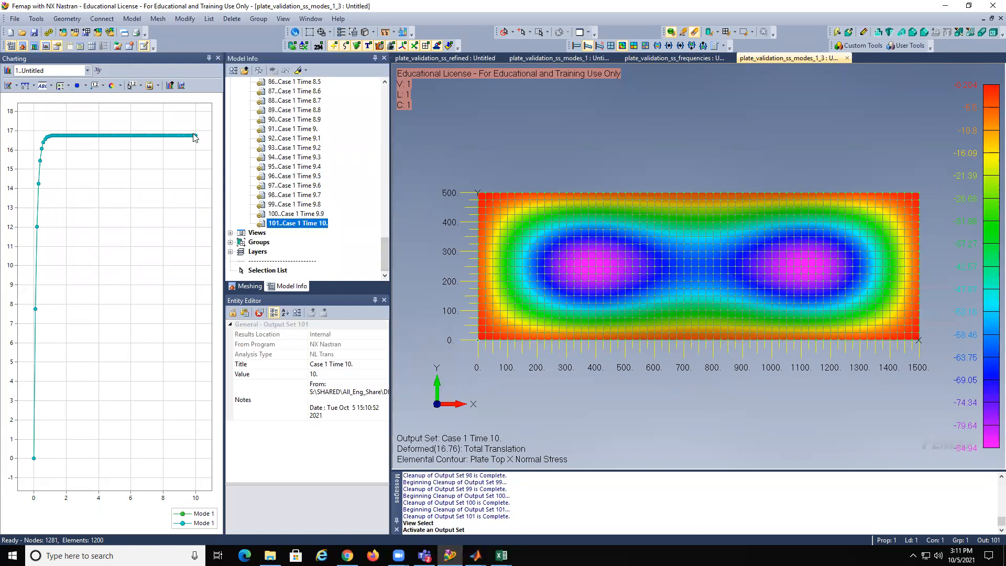
# Step: Add a Vector vs. Set data series of Total Translation at the plate's centre node 721 to the current chart
pyautogui.click(97, 71)
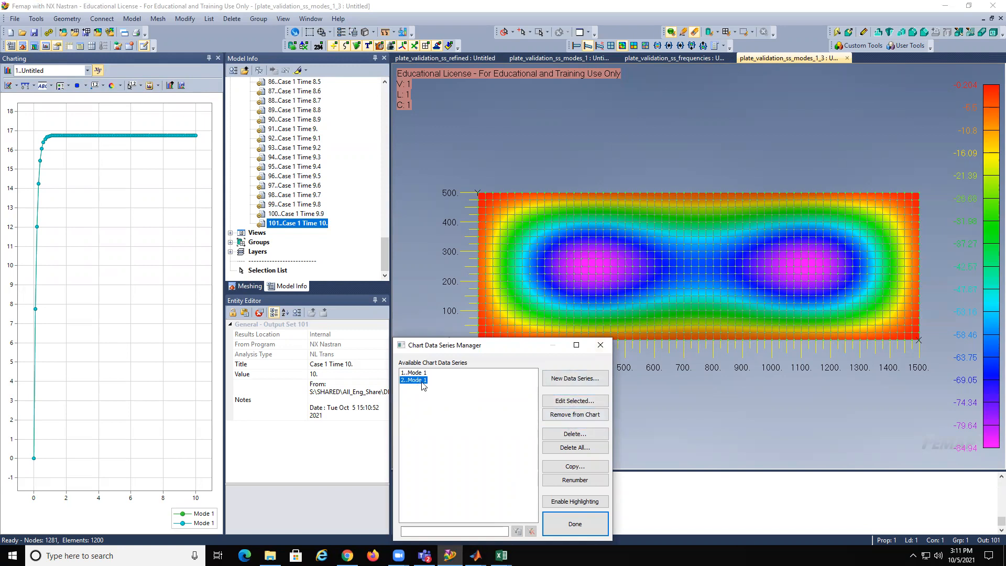
pyautogui.click(573, 380)
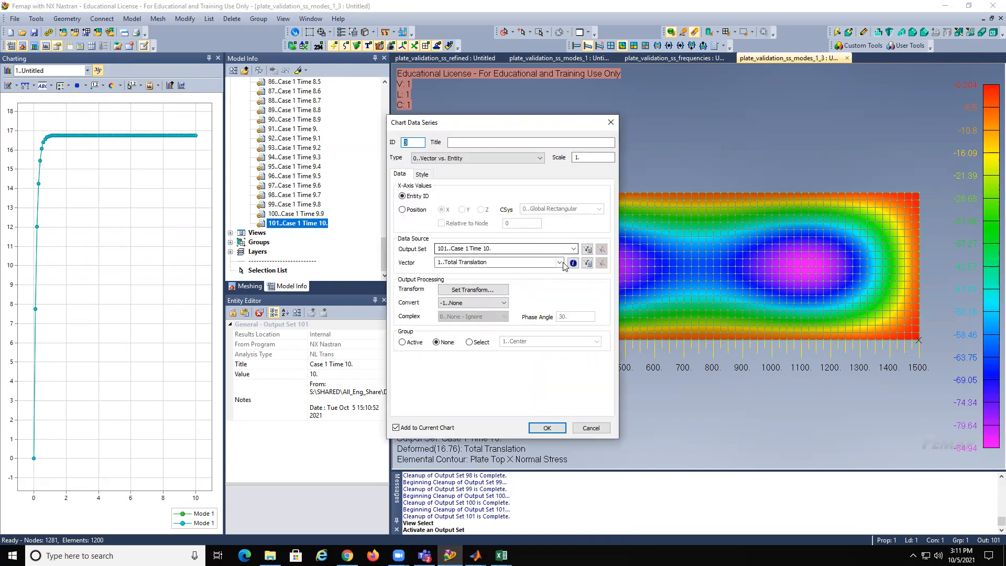
pyautogui.click(559, 261)
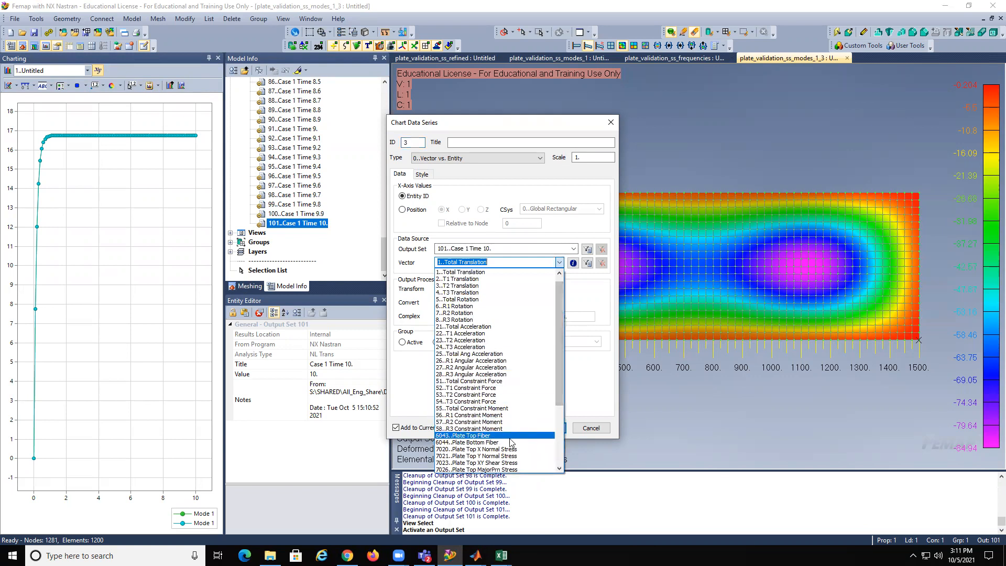
pyautogui.click(471, 449)
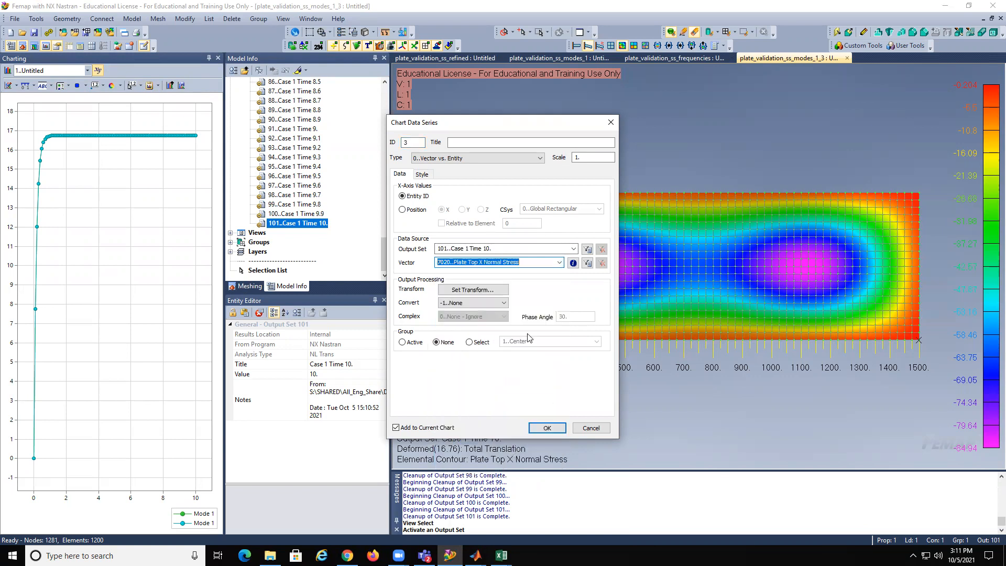
pyautogui.click(540, 158)
pyautogui.click(532, 175)
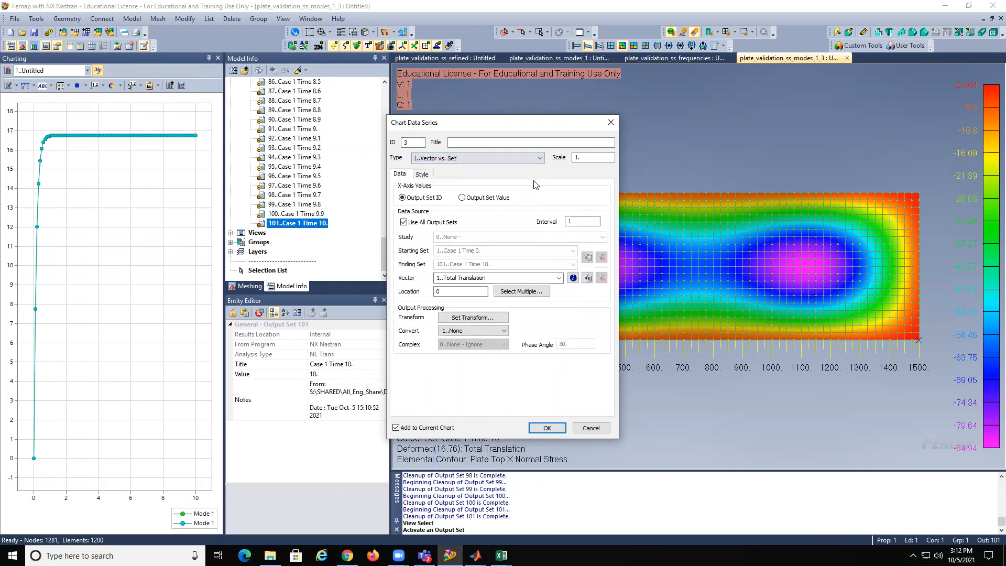
pyautogui.doubleClick(466, 292)
pyautogui.click(698, 266)
pyautogui.click(545, 427)
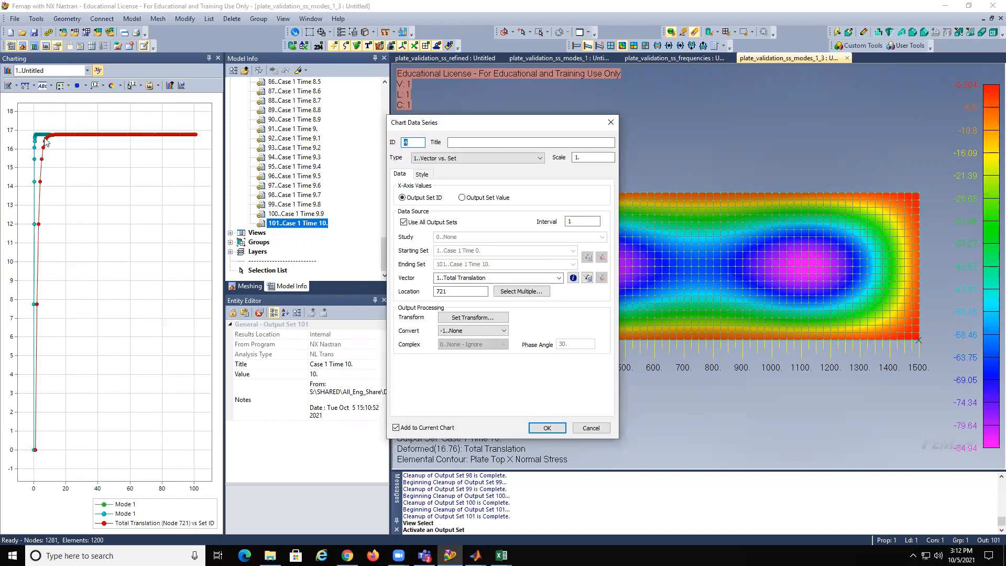
# Step: Add a Vector vs. Set series of Plate Top X Normal Stress at location 721 and close the Chart Data Series Manager
pyautogui.click(558, 280)
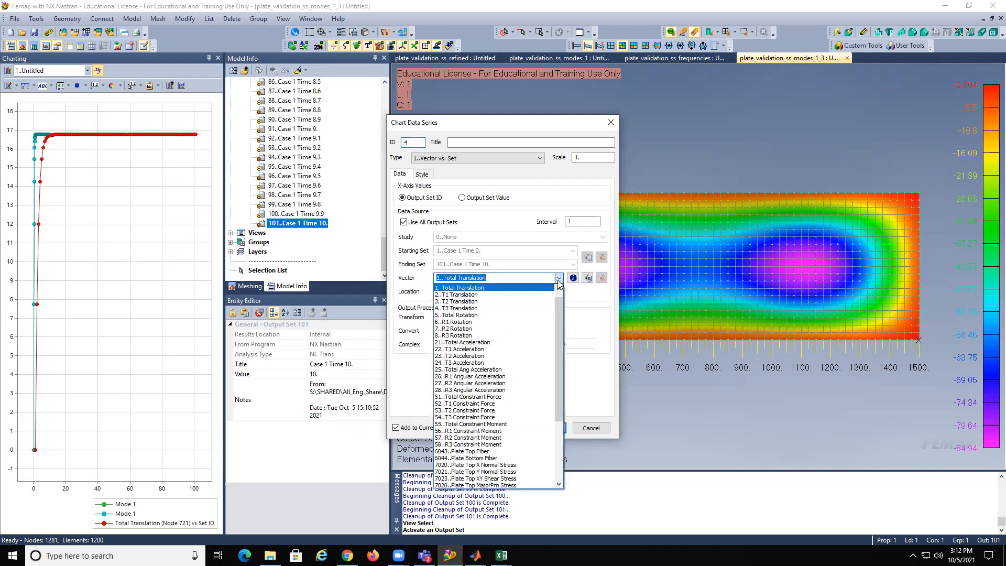
pyautogui.click(500, 464)
pyautogui.click(545, 429)
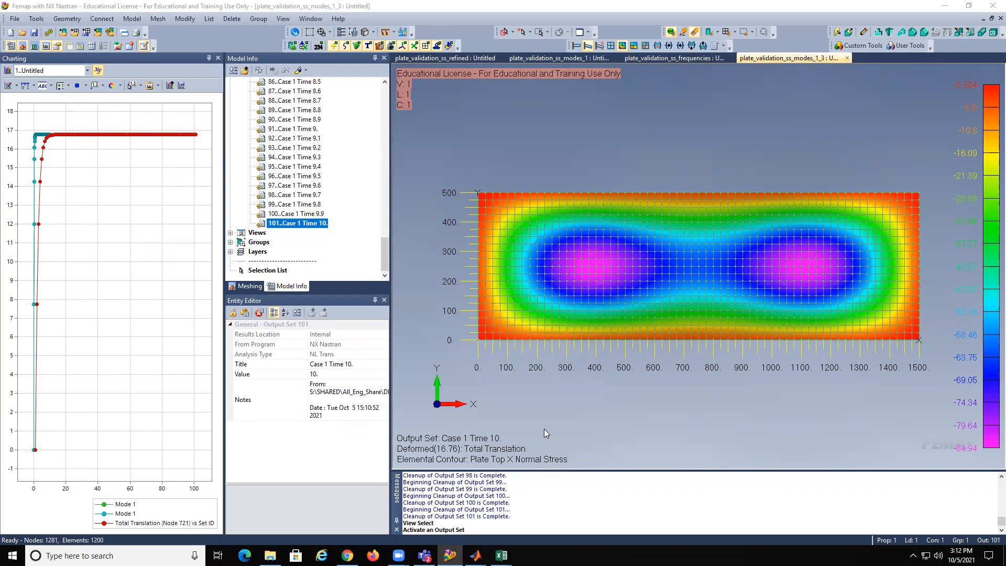
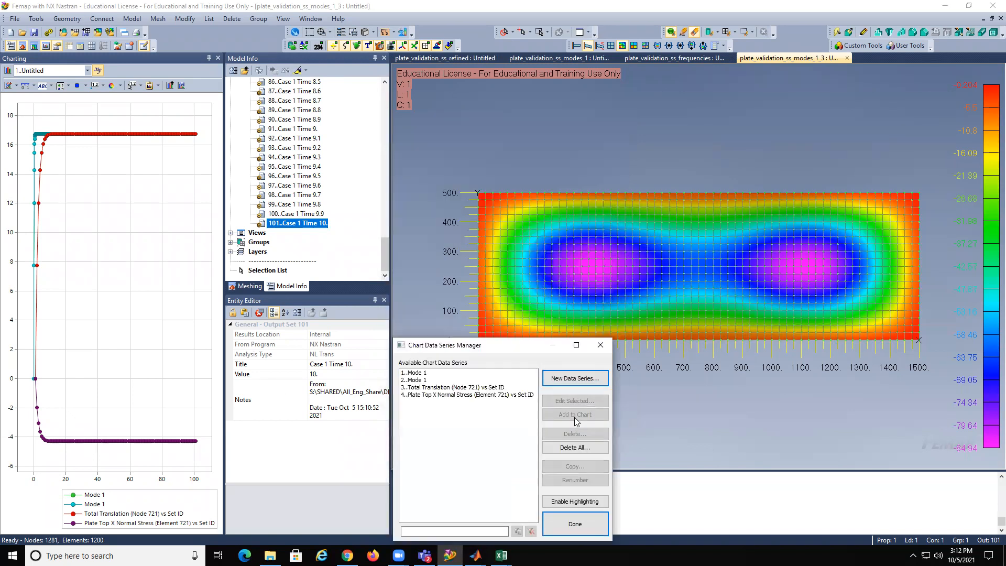
pyautogui.click(601, 345)
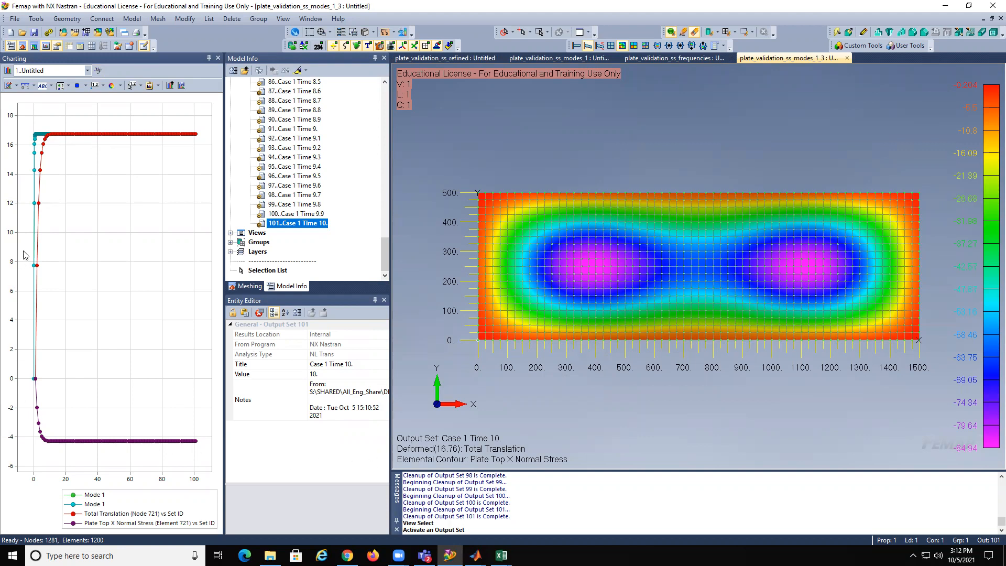
# Step: Close the chart pane and change the plate's contour to Plate Top Y Normal Stress
pyautogui.click(217, 59)
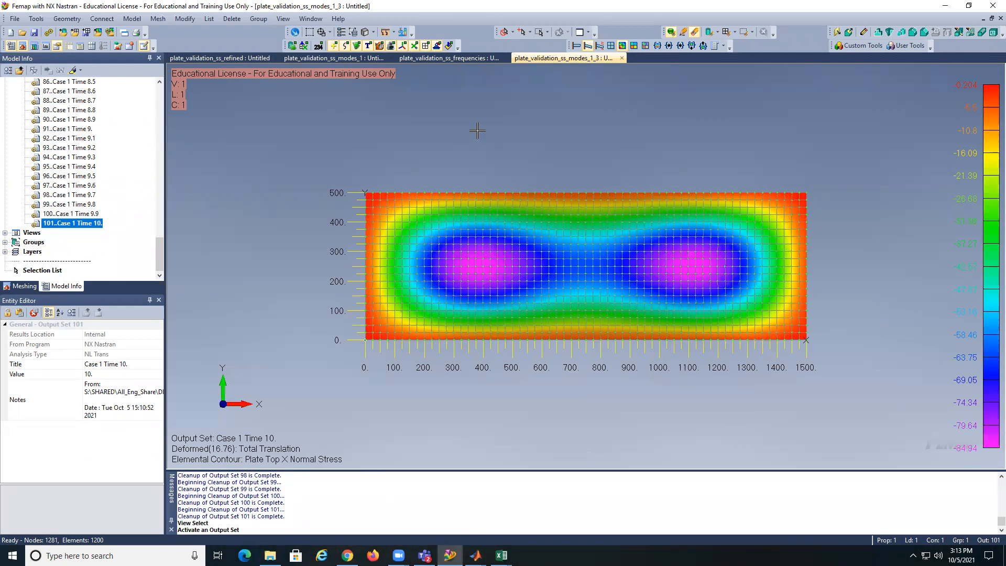
pyautogui.press('F5')
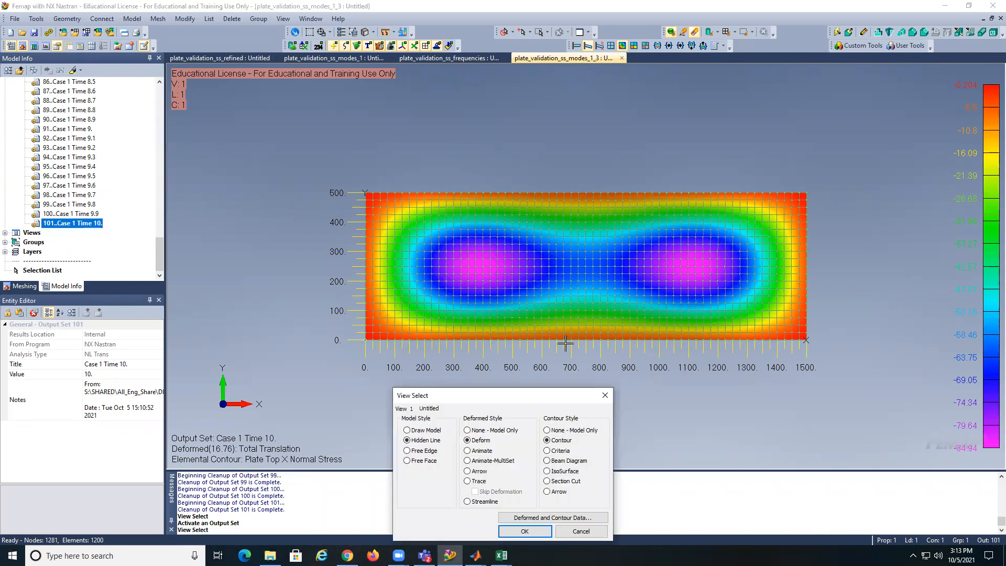
pyautogui.click(544, 518)
pyautogui.click(497, 482)
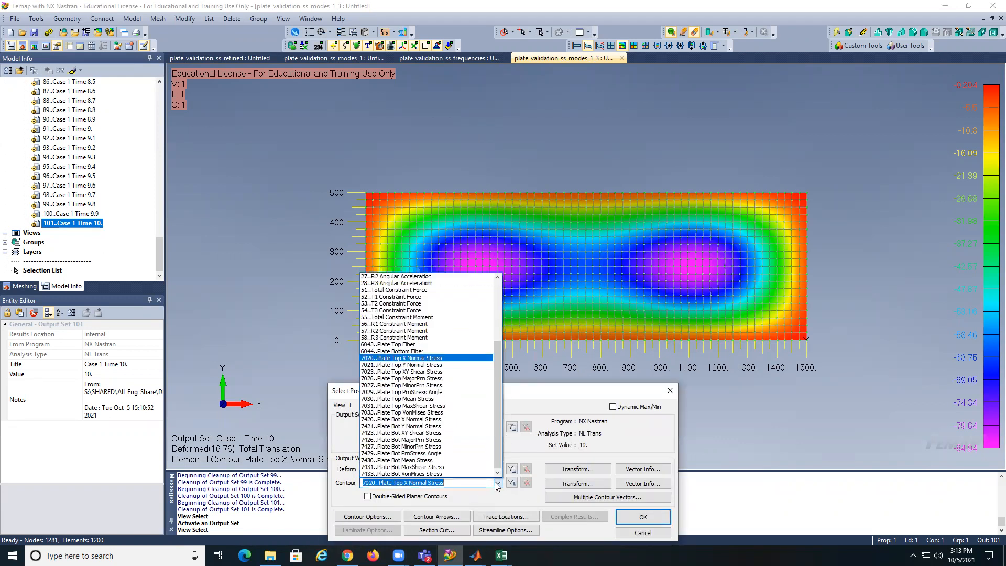
pyautogui.click(451, 365)
pyautogui.click(647, 516)
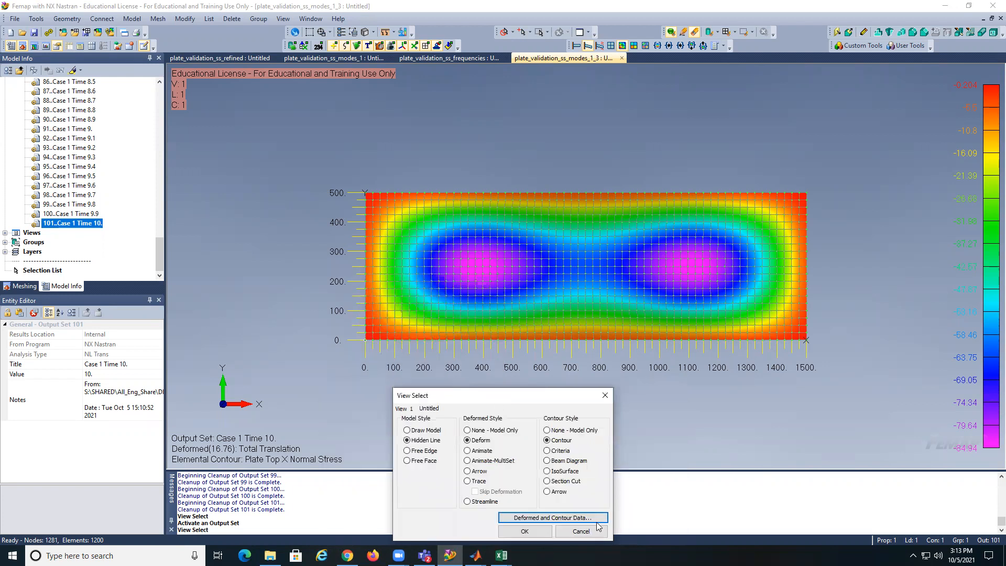
pyautogui.click(529, 530)
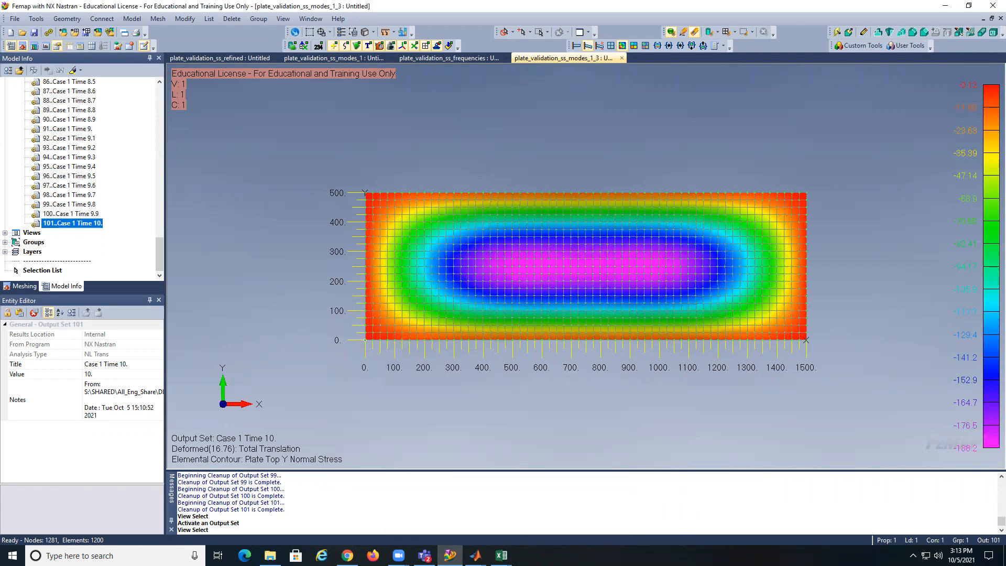
# Step: Switch to MATLAB and arrange the Uniform_Classic_4_modes.m editor and the command window side by side
pyautogui.hotkey('alt', 'Tab')
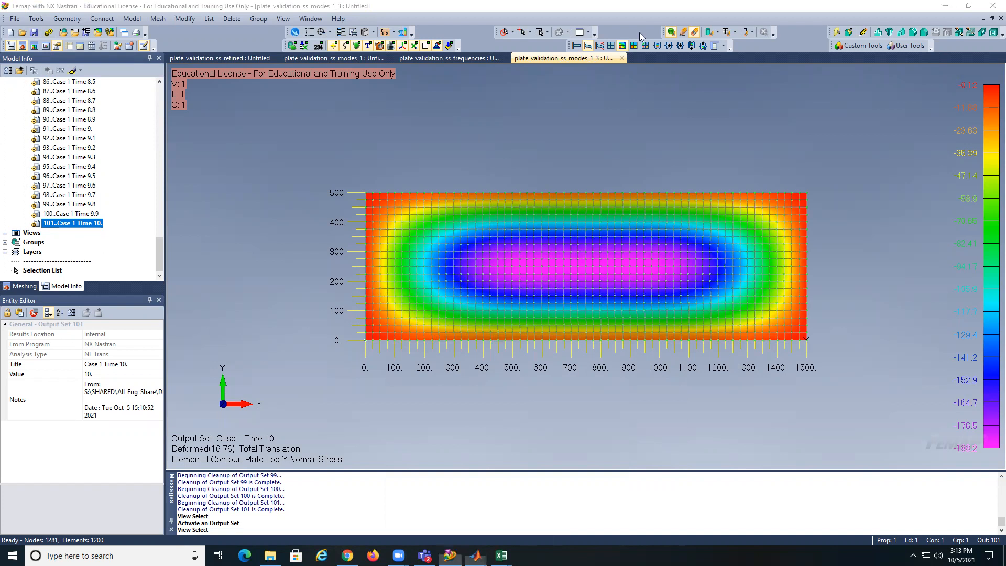
pyautogui.hotkey('alt', 'Tab')
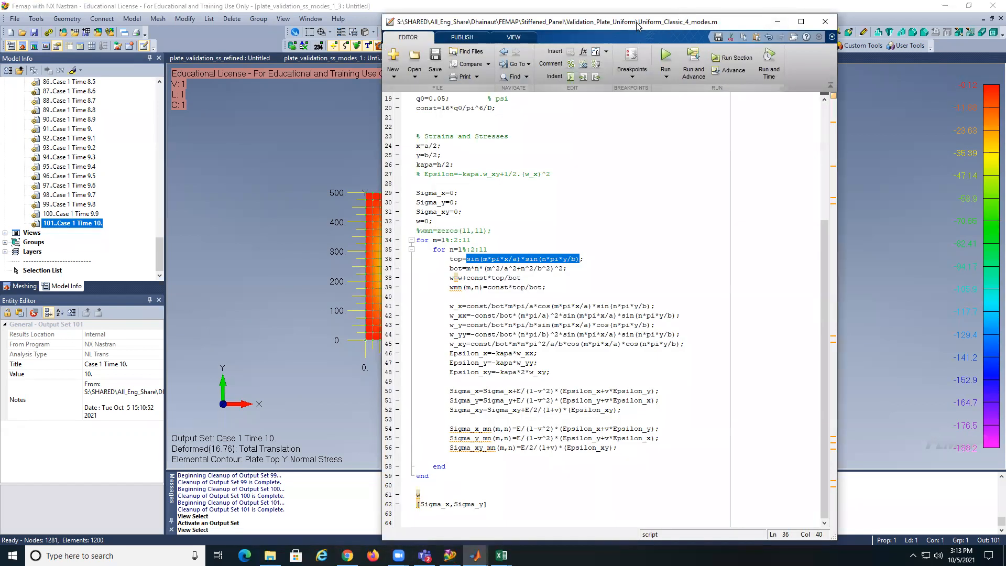
pyautogui.moveTo(636, 26); pyautogui.dragTo(400, 21)
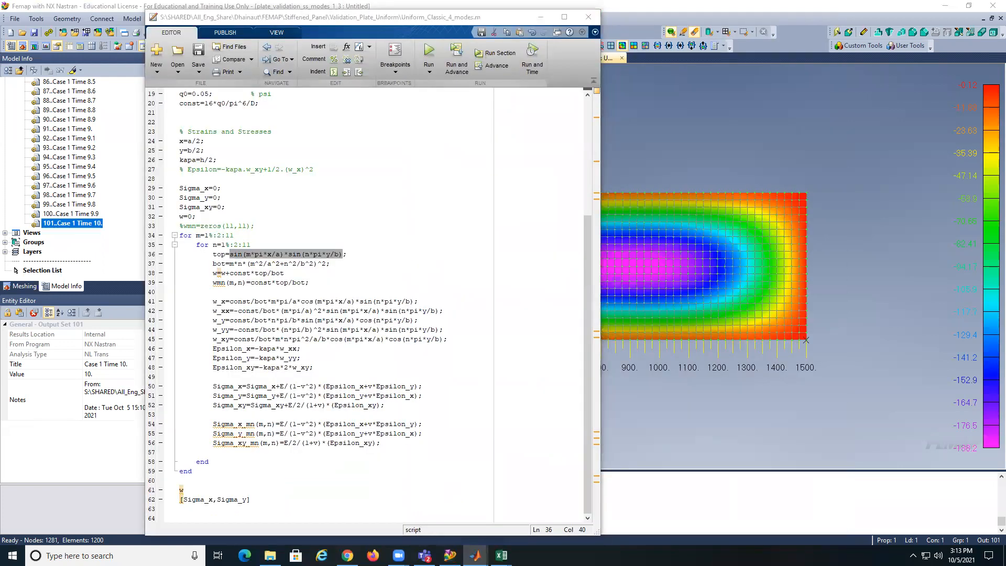
pyautogui.moveTo(785, 23); pyautogui.dragTo(780, 23)
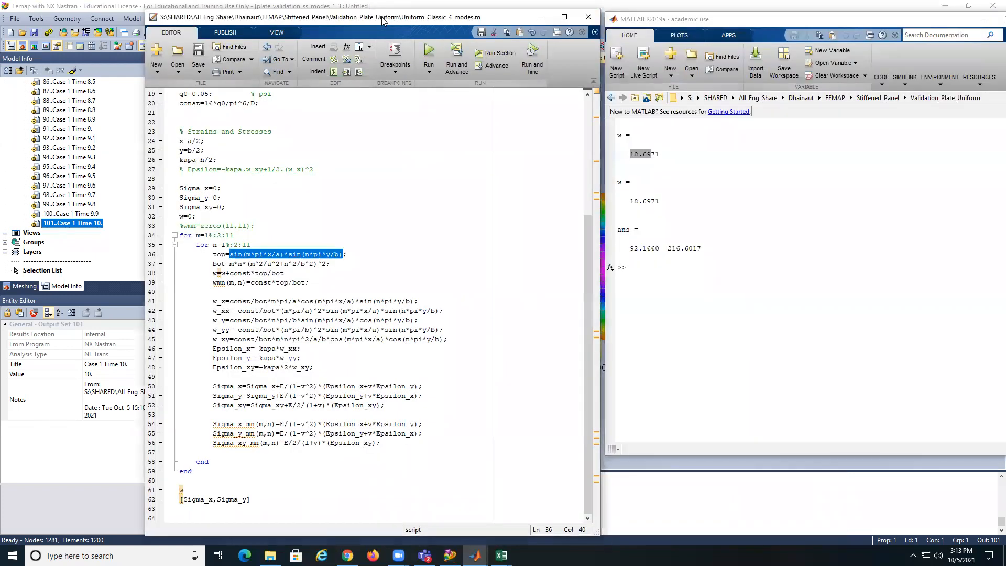
pyautogui.moveTo(389, 16); pyautogui.dragTo(345, 19)
pyautogui.click(729, 21)
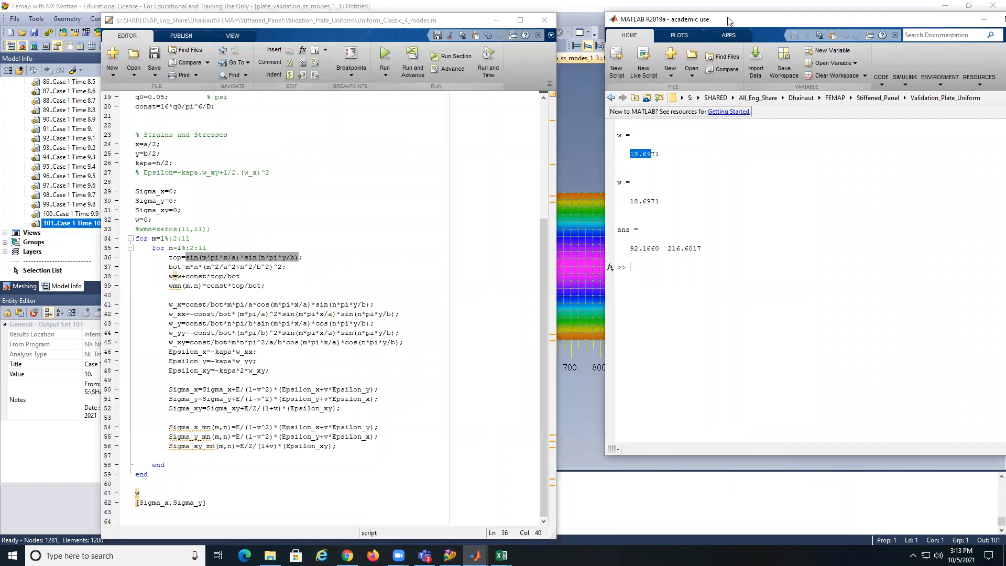
pyautogui.moveTo(729, 20); pyautogui.dragTo(685, 23)
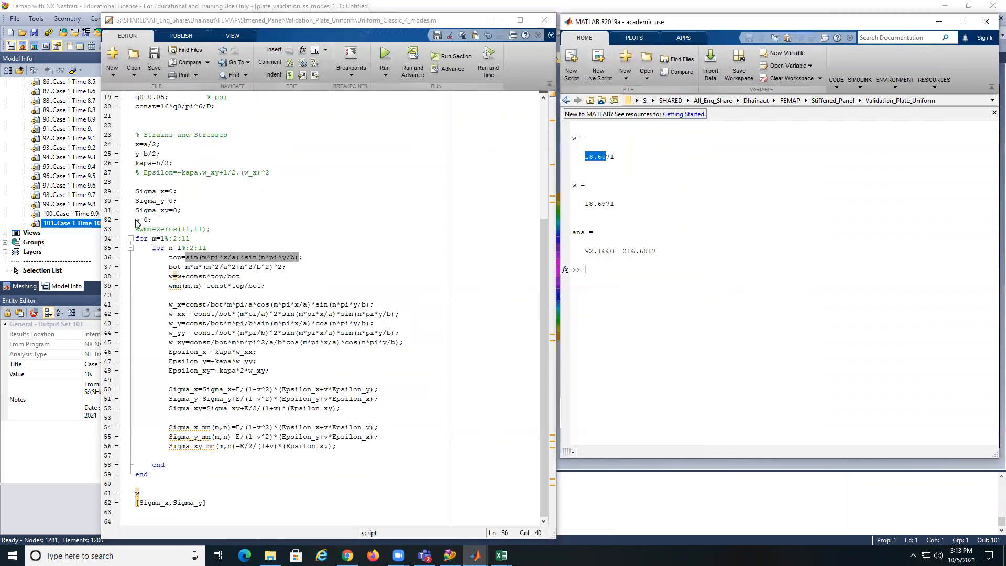
# Step: Set the script's loops to m=1:2:3 and n=1, and run the script
pyautogui.click(170, 235)
pyautogui.press('BackSpace')
pyautogui.click(188, 238)
pyautogui.press('BackSpace')
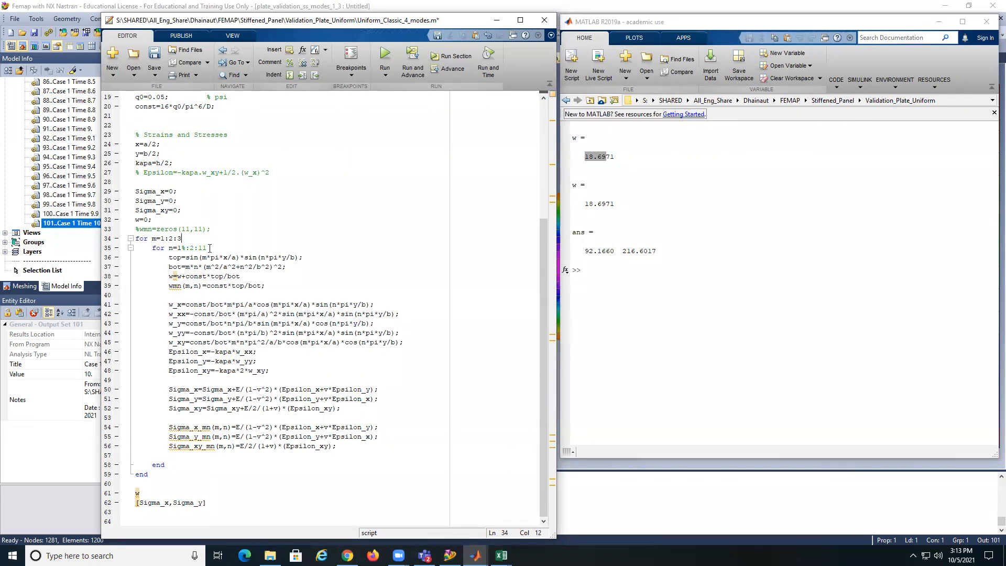
pyautogui.press('BackSpace')
pyautogui.press('BackSpace')
pyautogui.press('BackSpace')
pyautogui.press('BackSpace')
pyautogui.press('BackSpace')
pyautogui.click(382, 57)
pyautogui.click(382, 57)
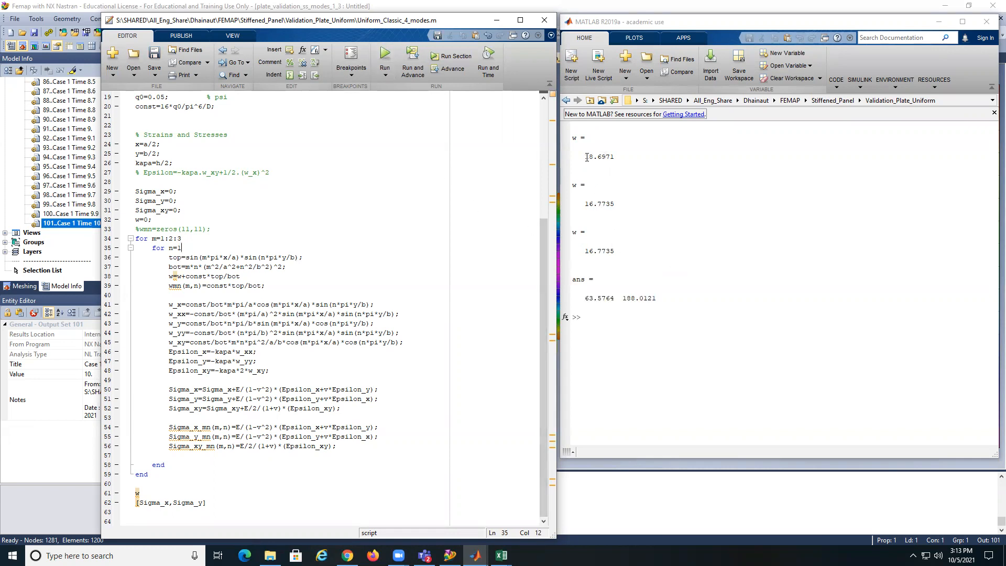
# Step: Examine the deflection w and the Sigma_x and Sigma_y stresses in the MATLAB output, comparing with the previous deflection
pyautogui.moveTo(584, 156); pyautogui.dragTo(617, 157)
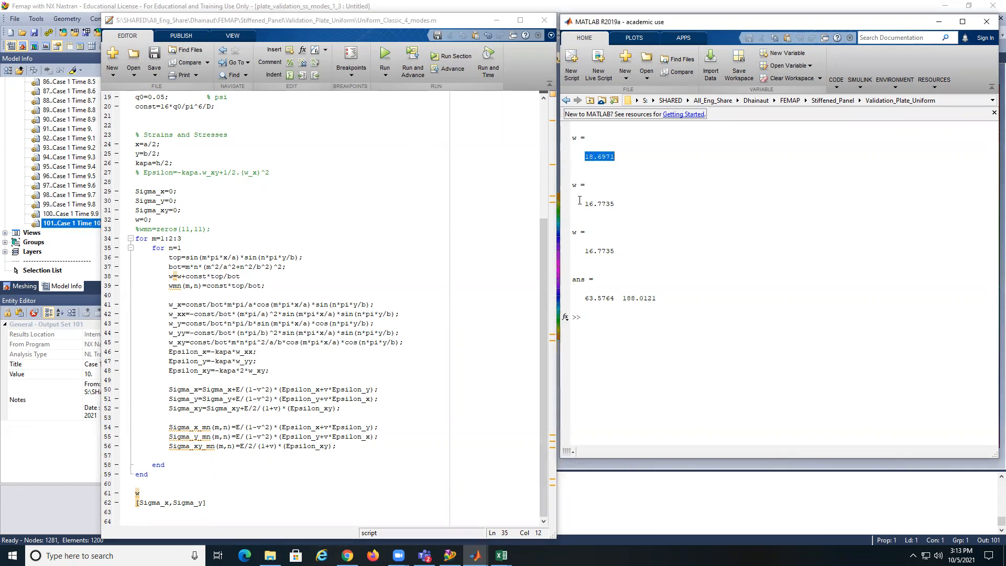
pyautogui.moveTo(585, 203); pyautogui.dragTo(617, 204)
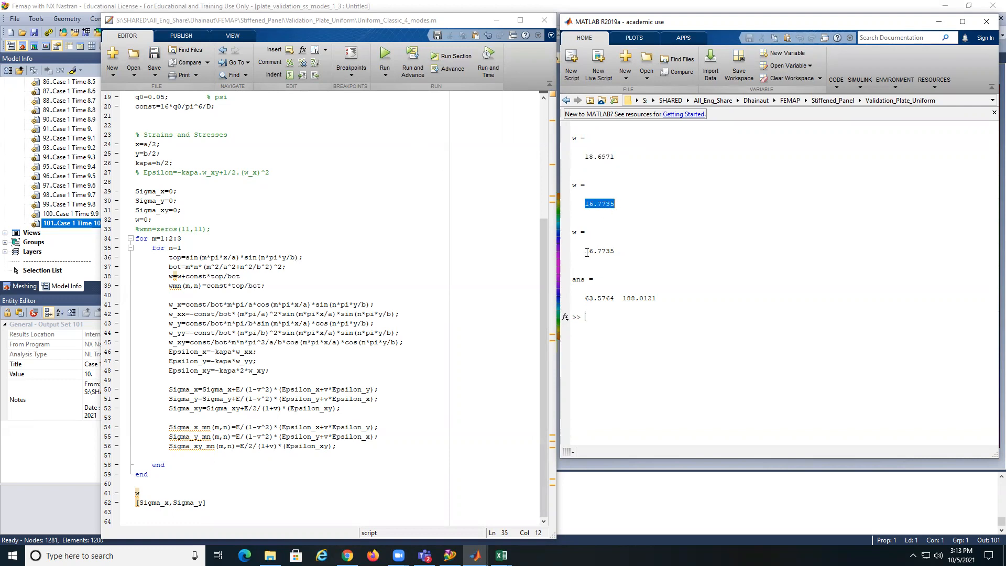
pyautogui.moveTo(585, 251); pyautogui.dragTo(620, 249)
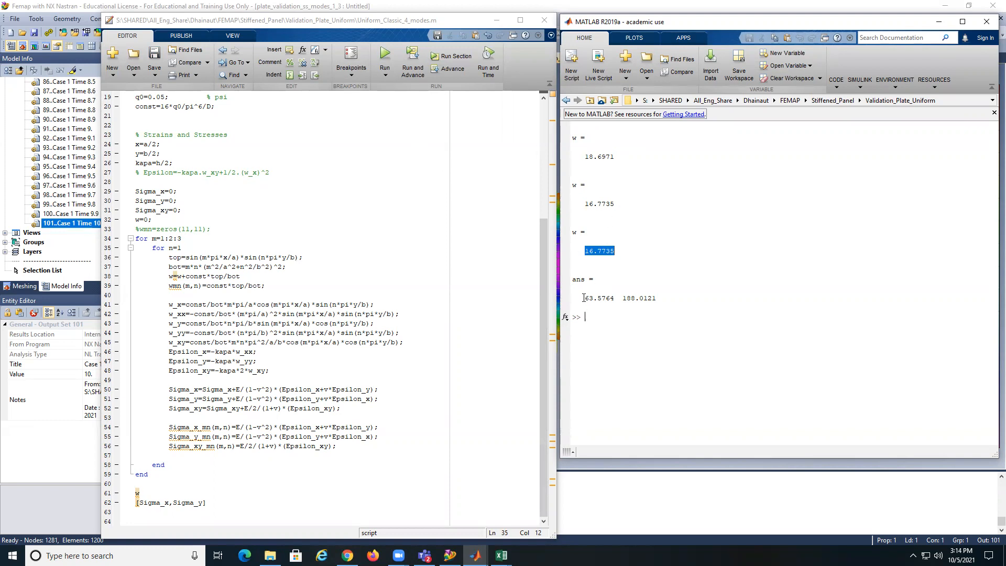
pyautogui.moveTo(585, 297); pyautogui.dragTo(615, 299)
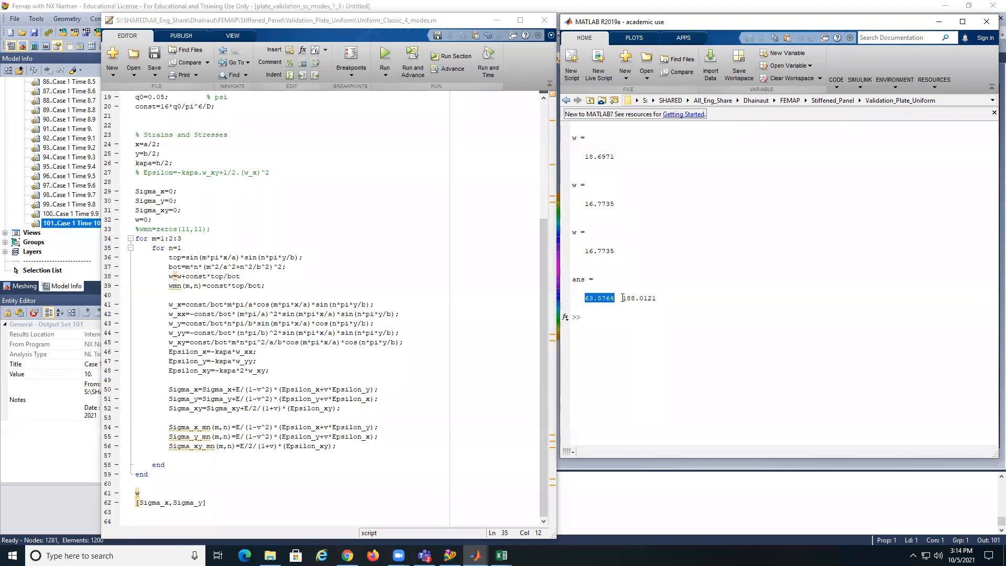
pyautogui.moveTo(623, 297); pyautogui.dragTo(659, 298)
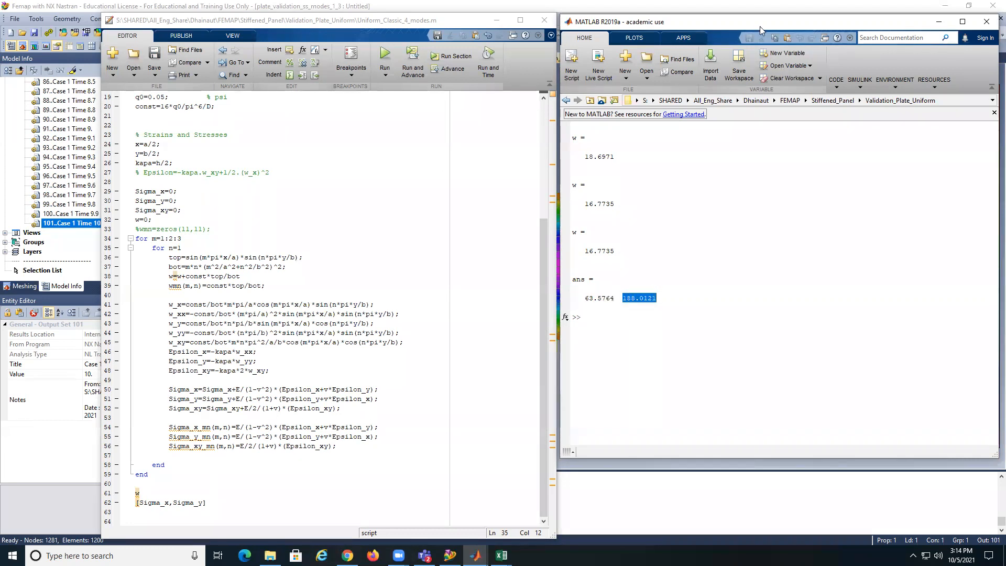
# Step: Minimize the MATLAB command window and script editor to return to the Femap plate model
pyautogui.moveTo(763, 18); pyautogui.dragTo(763, 35)
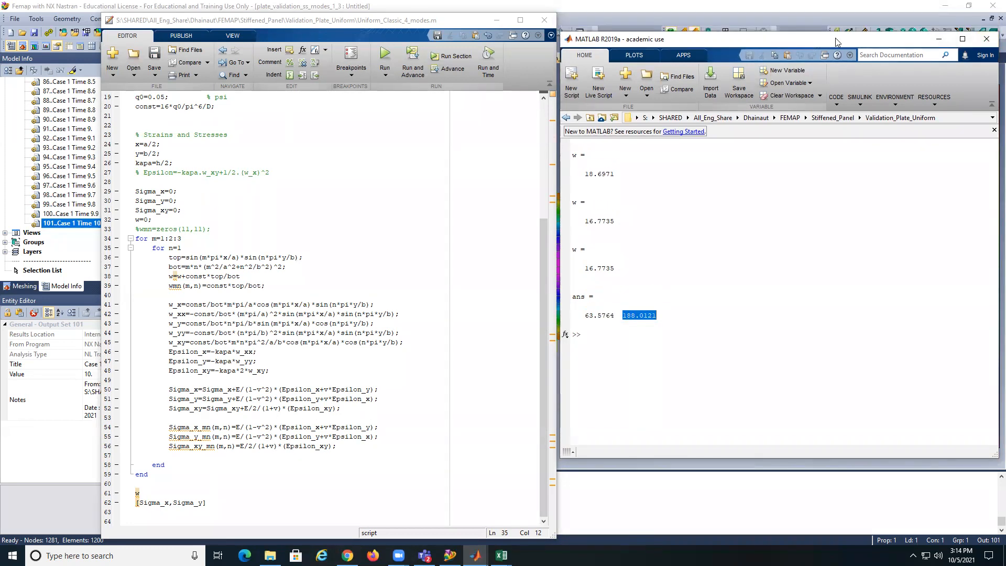
pyautogui.click(938, 39)
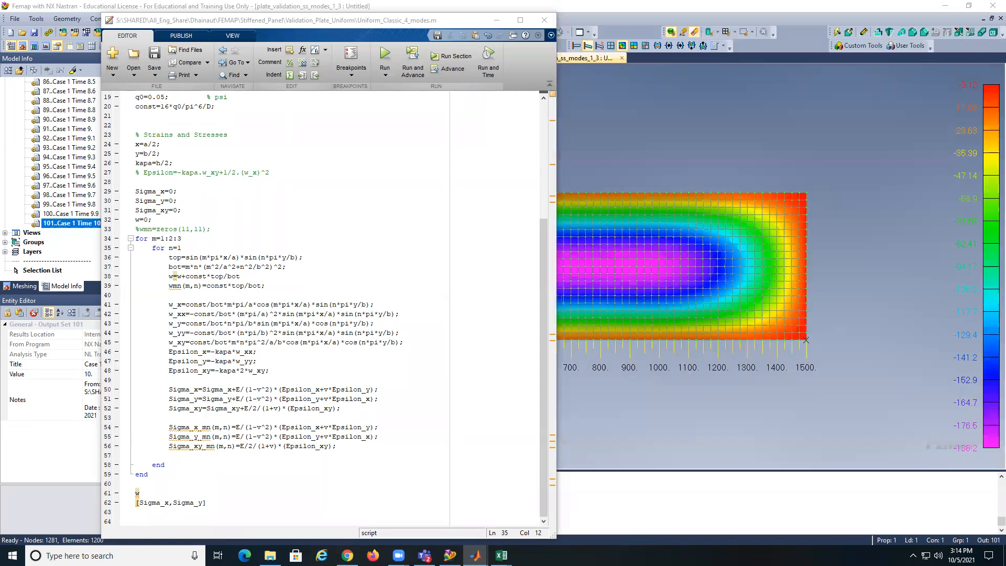
pyautogui.click(497, 21)
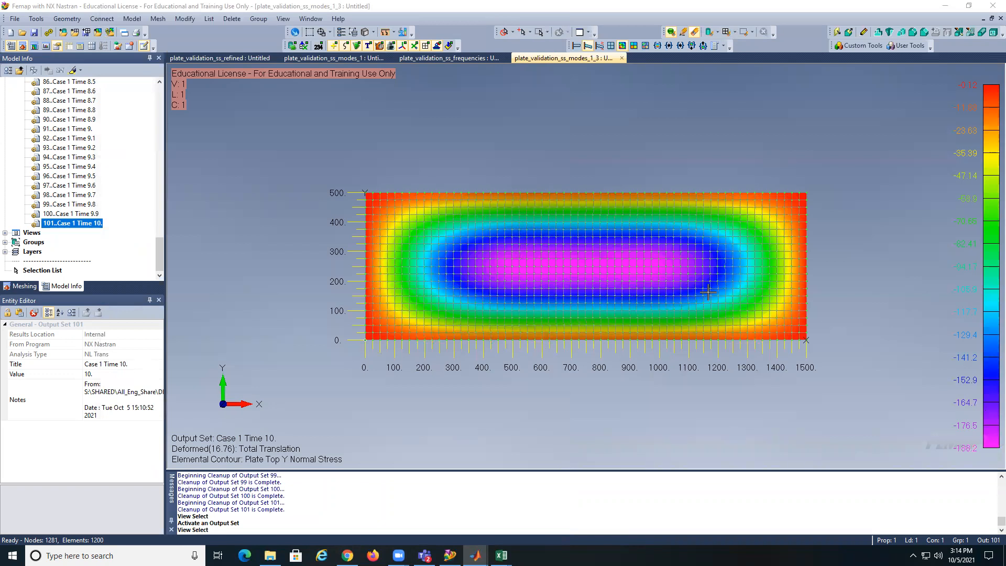
# Step: Change the plate's contour to Plate Top X Normal Stress for the Case 1 Time 10 output set
pyautogui.click(612, 110)
pyautogui.click(850, 423)
pyautogui.press('F5')
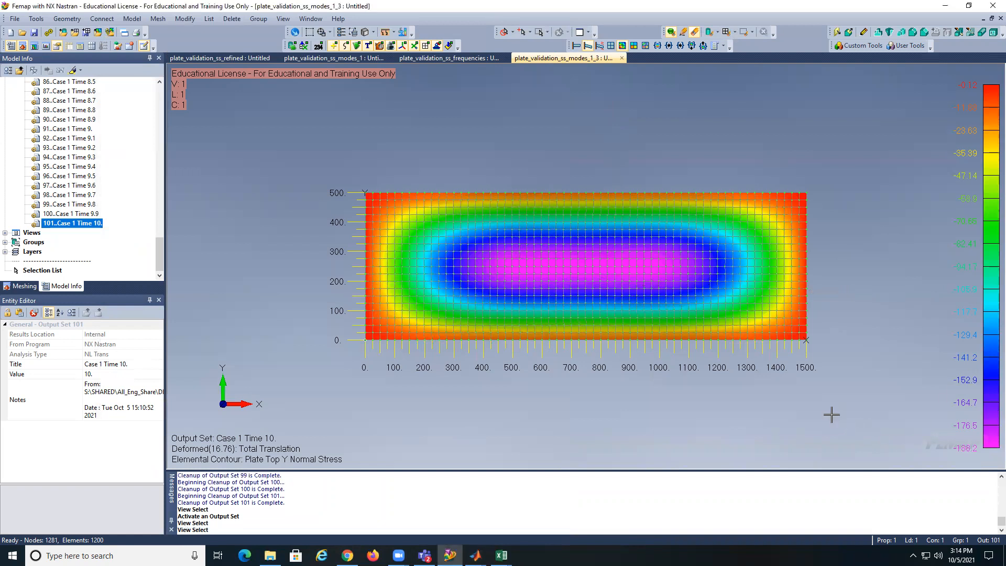
pyautogui.click(517, 518)
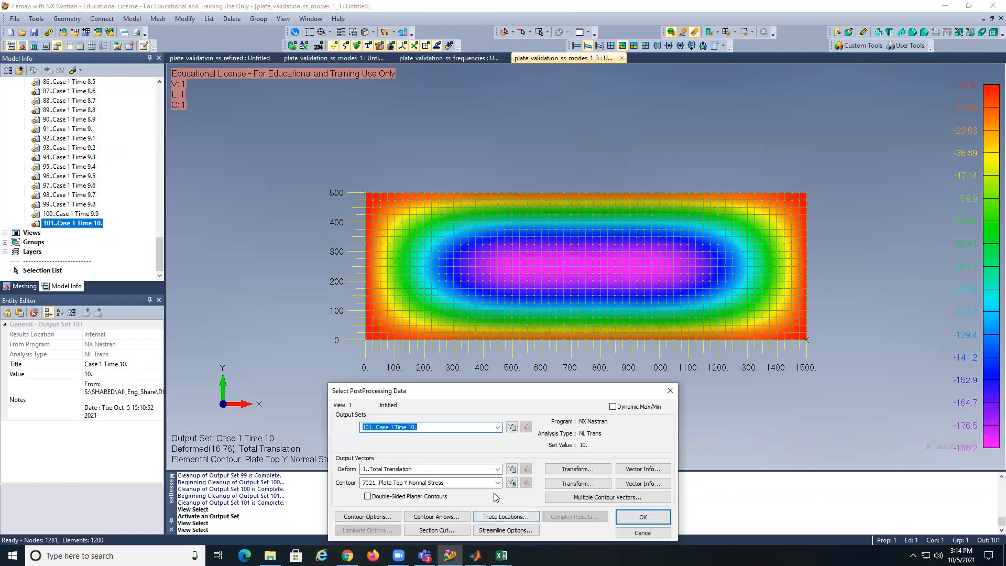
pyautogui.click(499, 482)
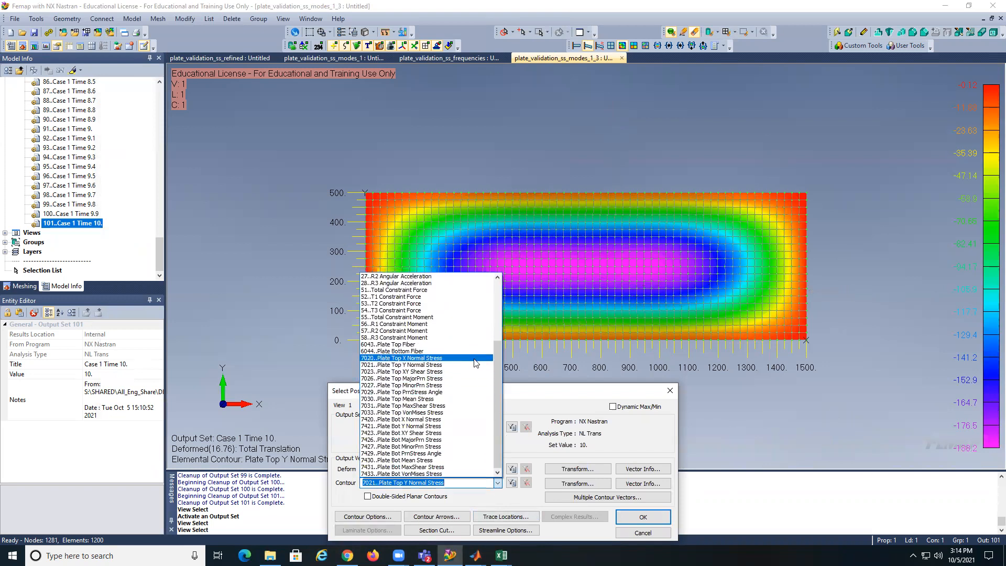
pyautogui.click(499, 482)
pyautogui.click(627, 520)
pyautogui.click(535, 531)
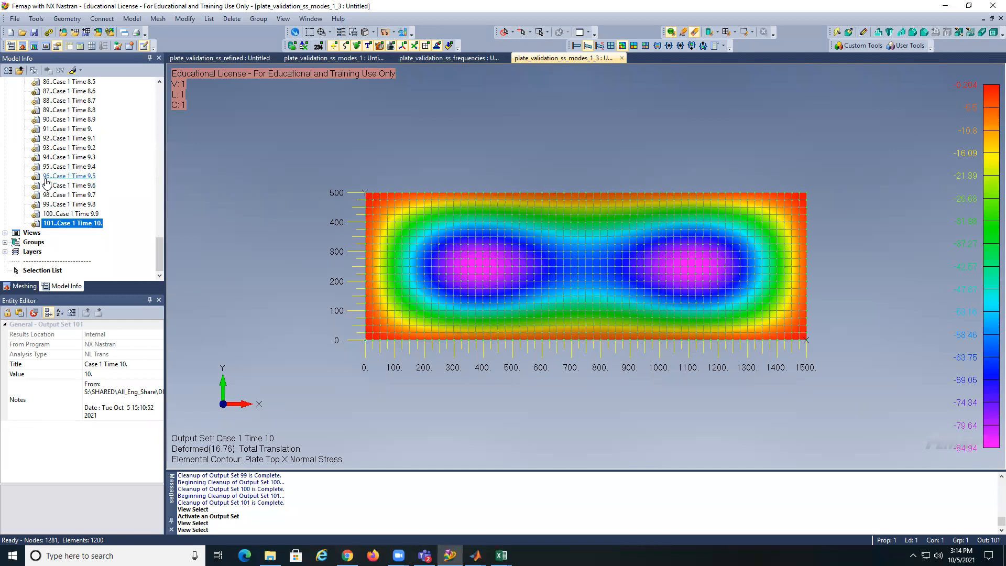
# Step: Reopen the chart pane and delete all of its existing data series
pyautogui.click(40, 47)
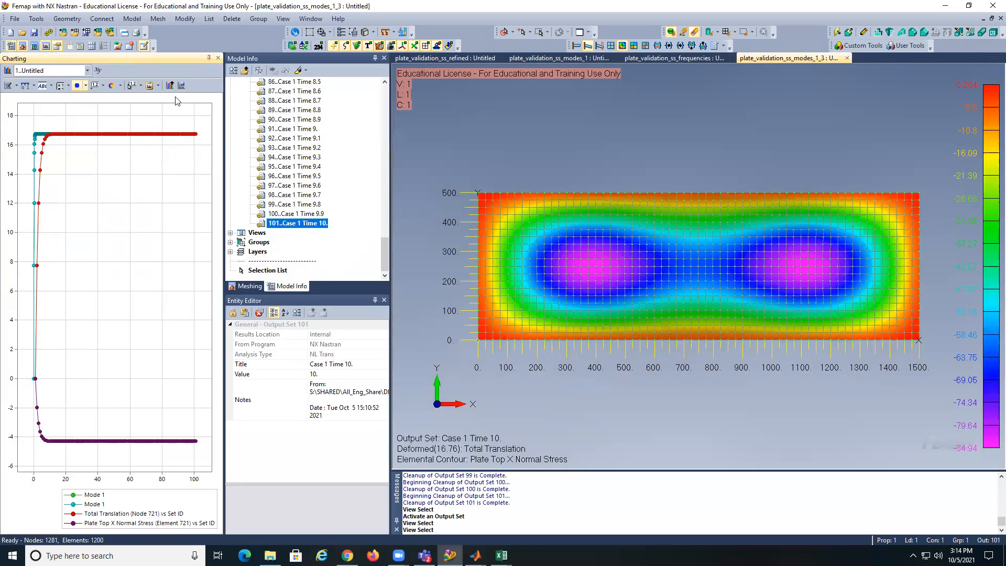
pyautogui.click(97, 74)
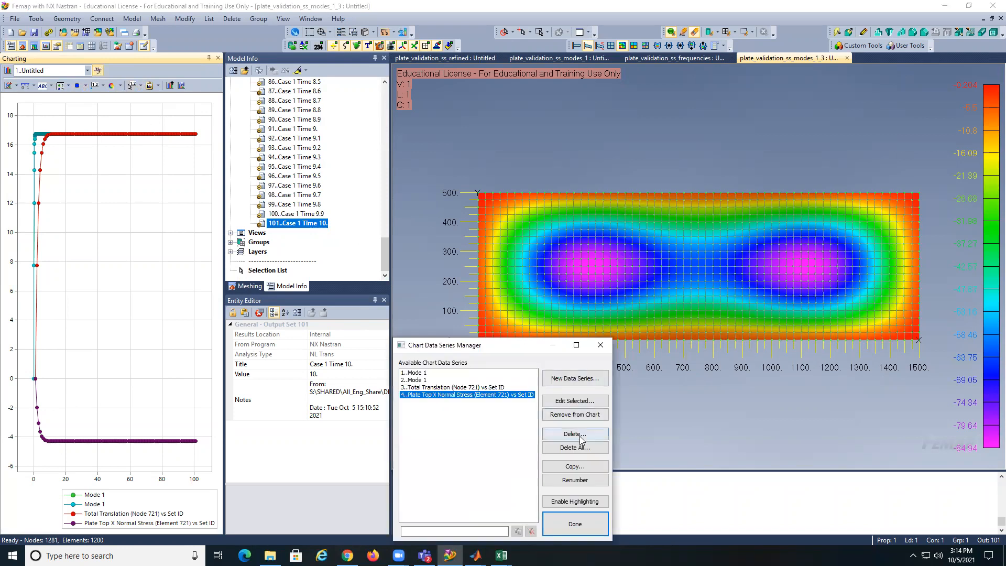
pyautogui.click(577, 447)
pyautogui.click(554, 292)
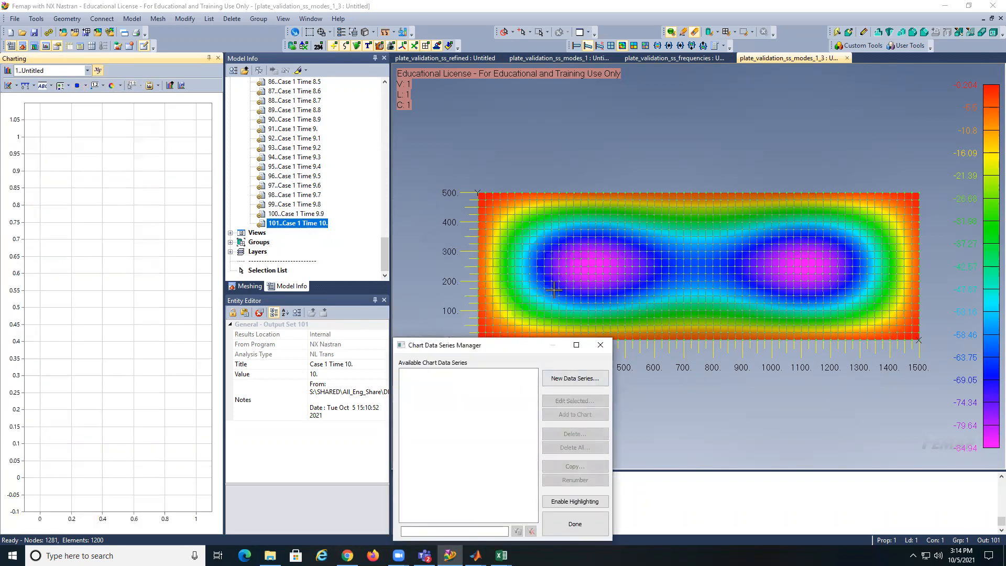
# Step: Define new chart data series 1 as Vector vs. Set, using Output Set Value and the Plate Top X Normal Stress vector
pyautogui.click(559, 382)
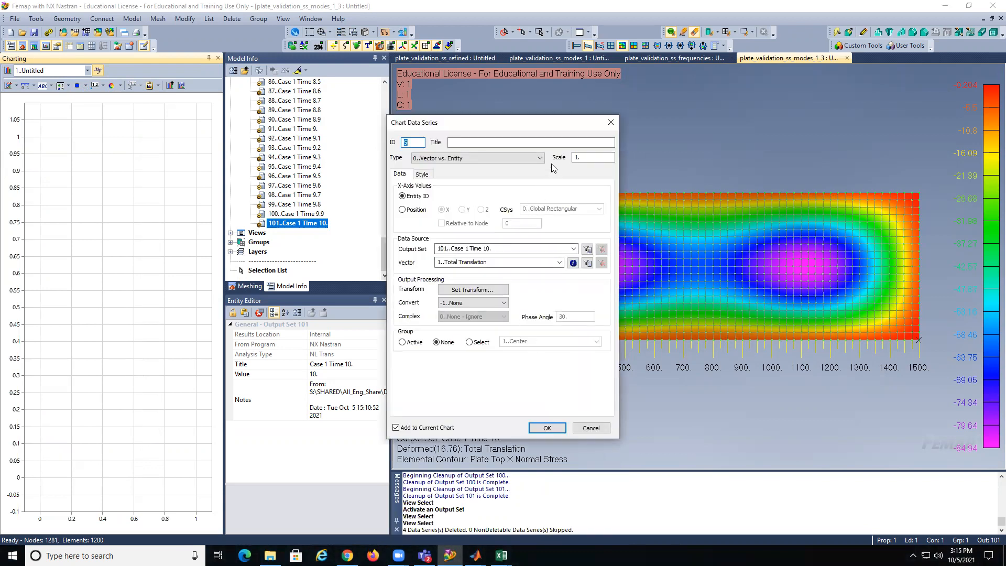
pyautogui.write('1')
pyautogui.click(474, 158)
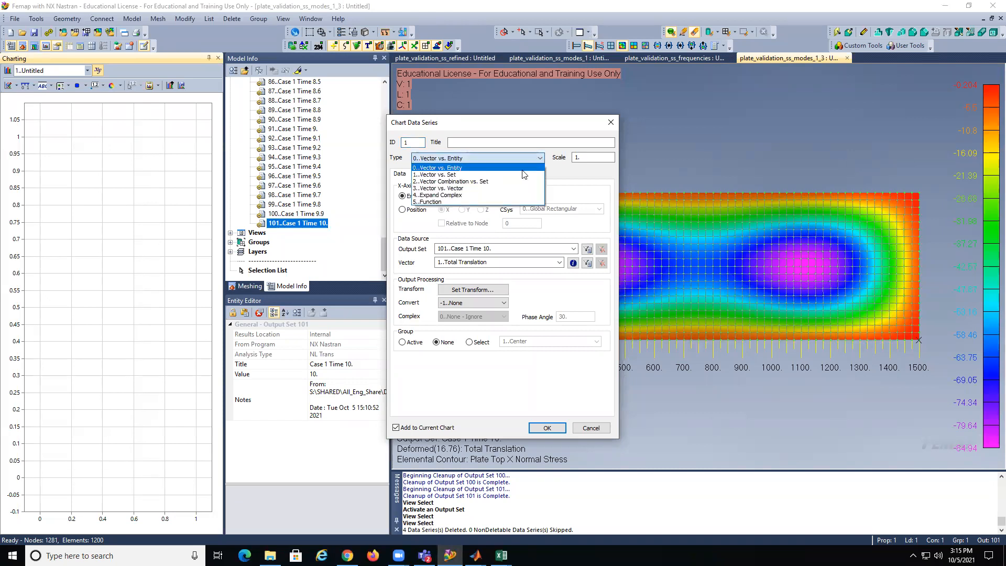
pyautogui.click(519, 177)
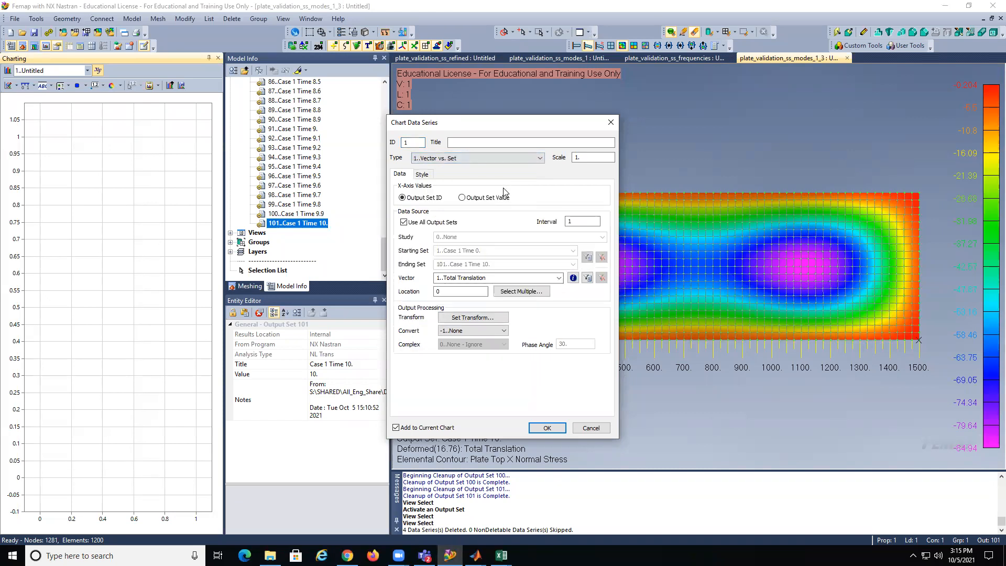
pyautogui.click(558, 279)
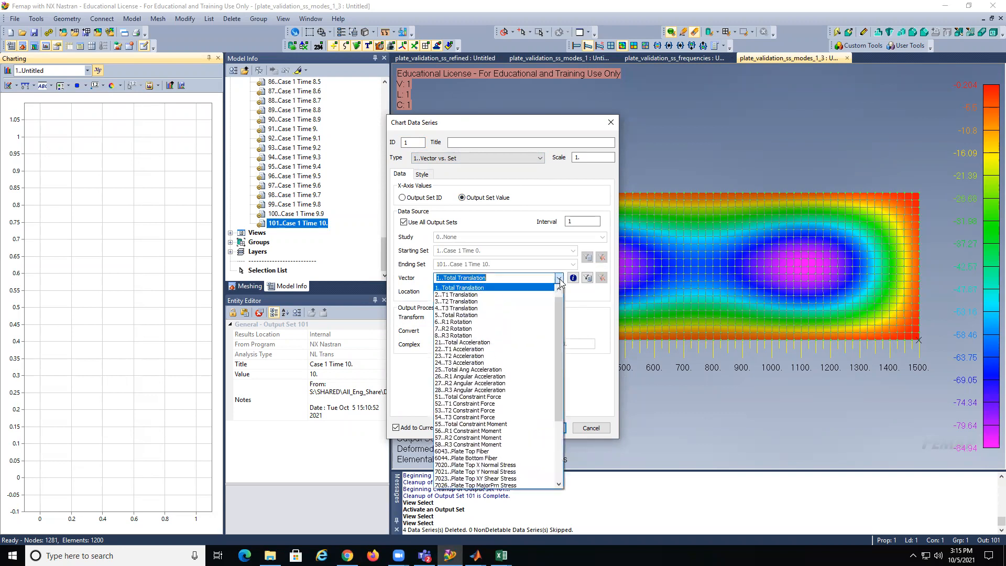
pyautogui.click(490, 465)
pyautogui.press('Tab')
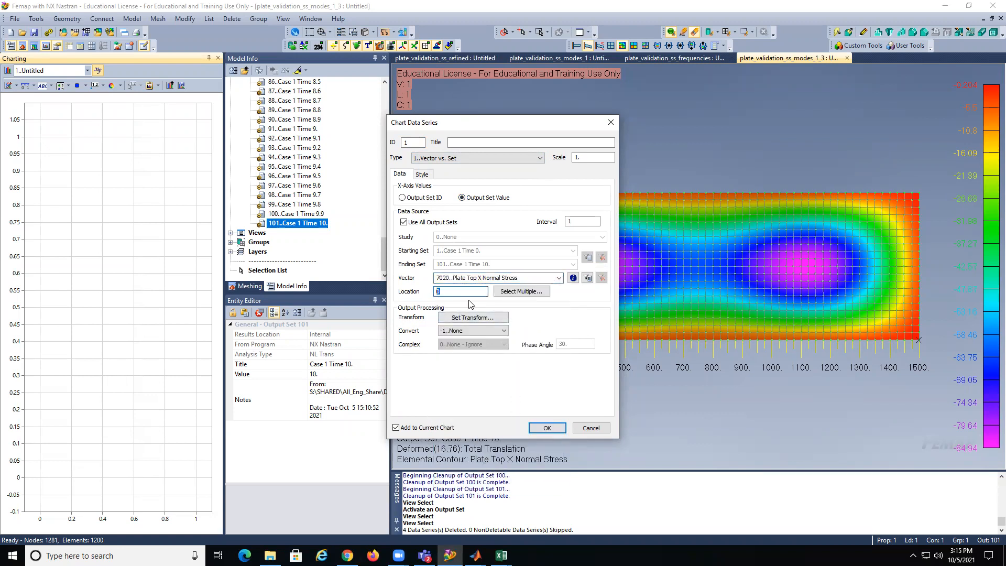
# Step: Pick the four center elements 570, 571, 630 and 631 as the series locations and add their curves to the chart
pyautogui.click(700, 263)
pyautogui.click(520, 292)
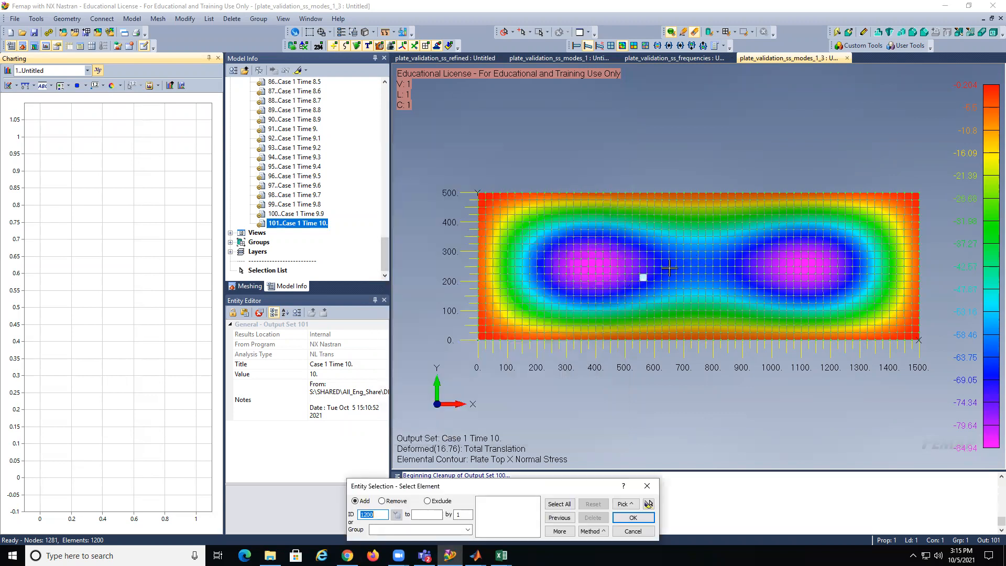
pyautogui.click(696, 262)
pyautogui.click(698, 267)
pyautogui.click(701, 264)
pyautogui.click(700, 265)
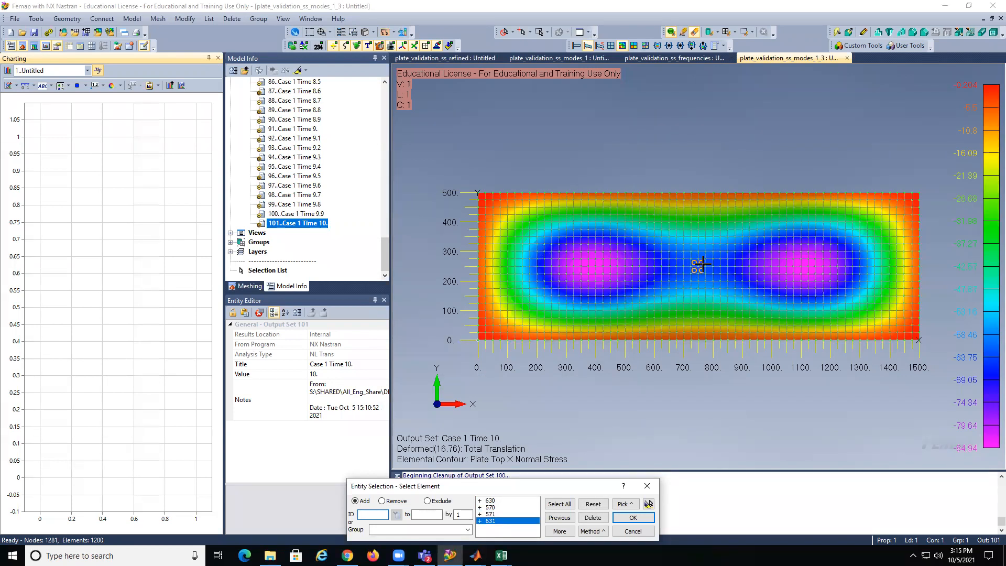
pyautogui.click(633, 518)
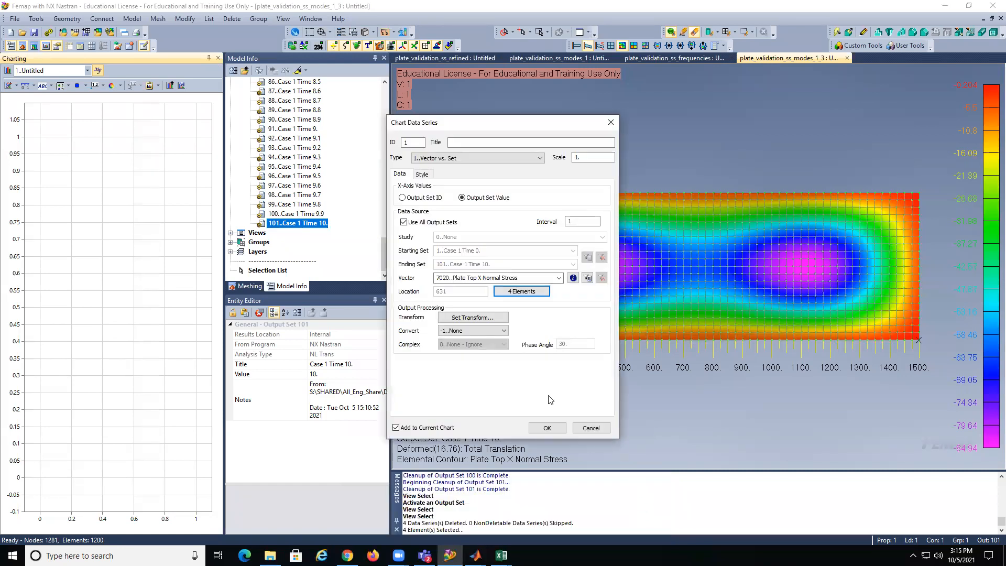
pyautogui.click(545, 428)
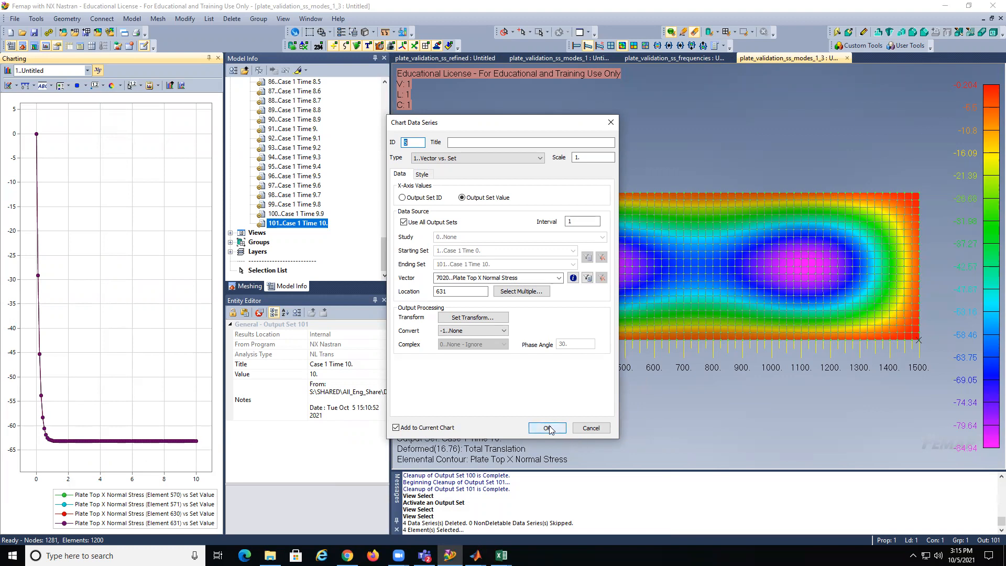
# Step: Add a Plate Top Y Normal Stress data series for element 631 to the chart
pyautogui.click(559, 278)
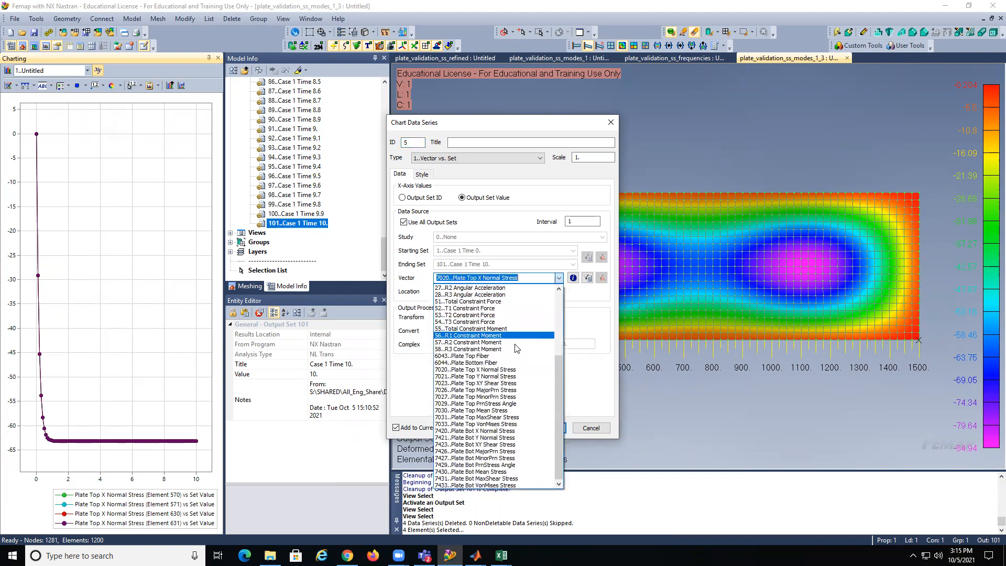
pyautogui.click(502, 376)
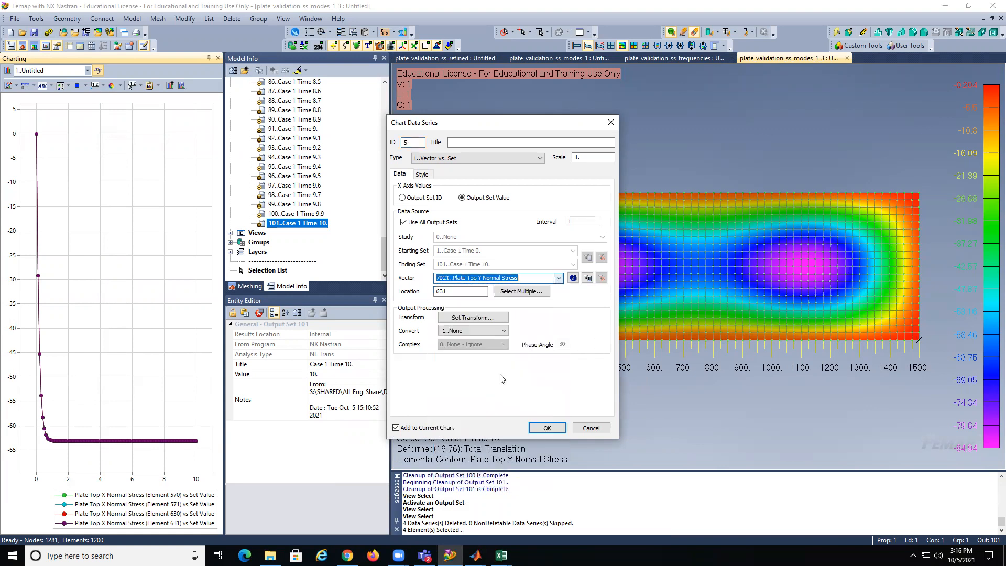
pyautogui.click(547, 429)
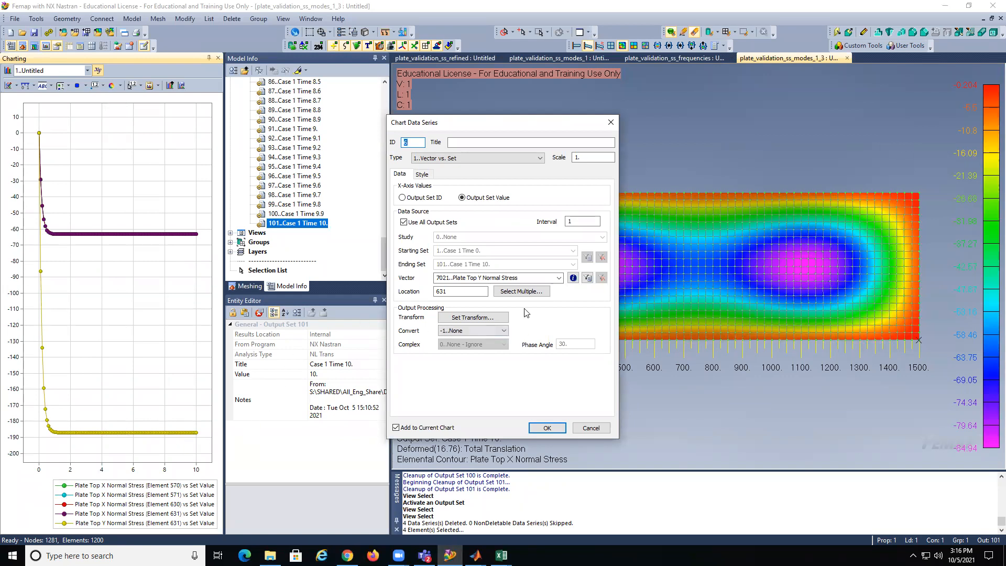
# Step: Add a Total Translation data series at location 631 to the chart and finish the data series setup
pyautogui.click(556, 278)
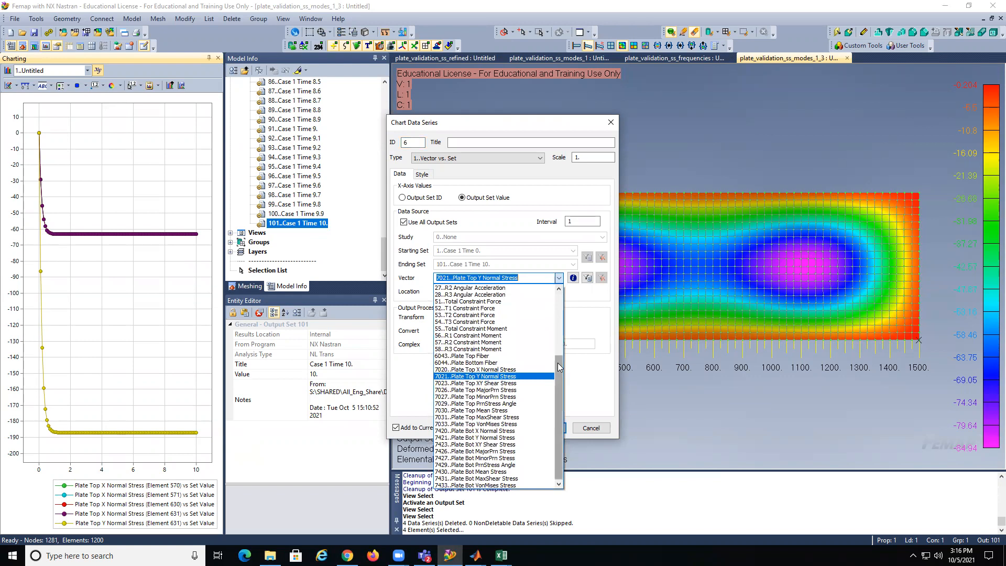
pyautogui.moveTo(558, 367); pyautogui.dragTo(559, 303)
pyautogui.click(524, 288)
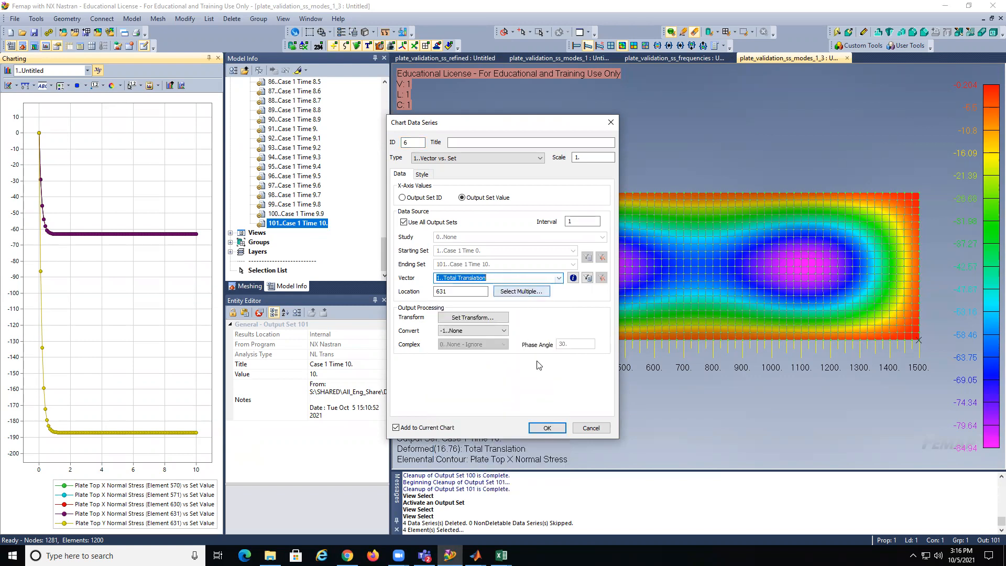
pyautogui.click(545, 429)
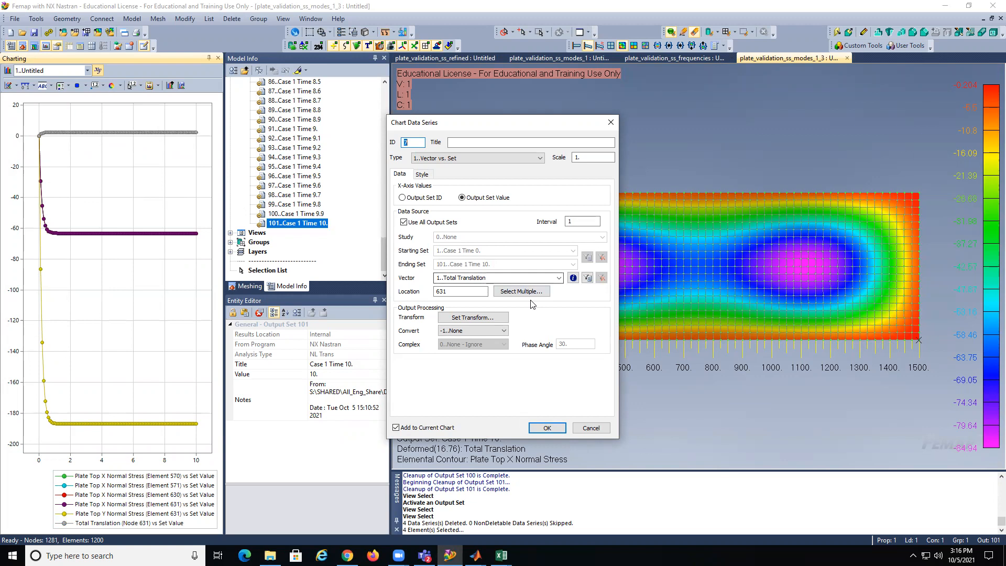
pyautogui.click(591, 428)
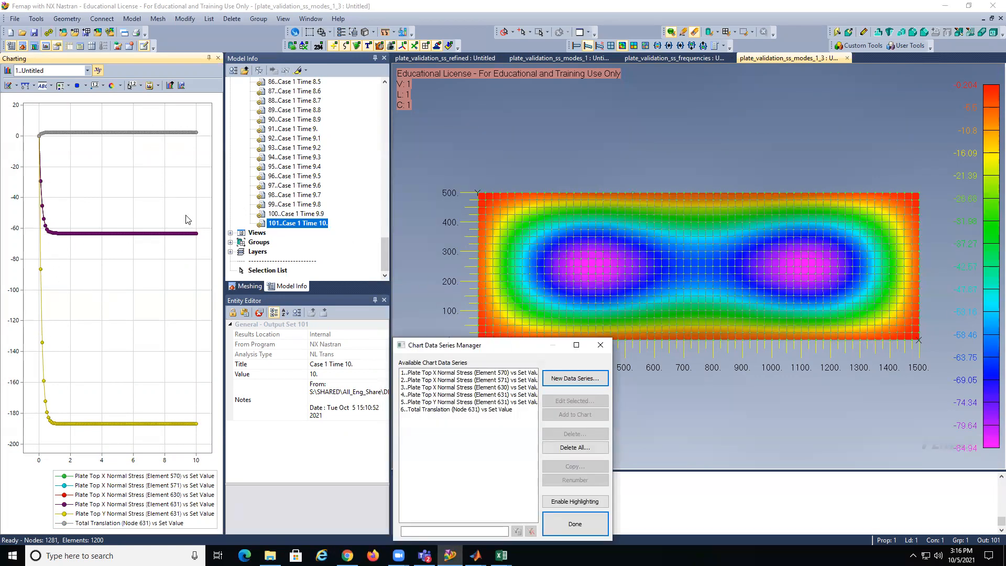
pyautogui.click(576, 527)
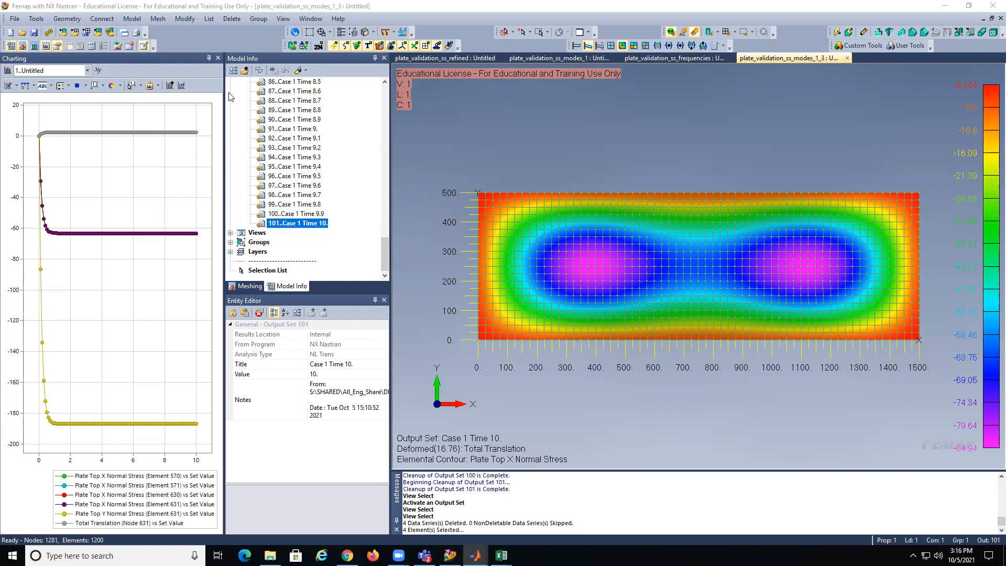
# Step: Close the chart pane, activate the Center group and show only that group in the plate view
pyautogui.click(218, 58)
pyautogui.doubleClick(47, 242)
pyautogui.doubleClick(56, 252)
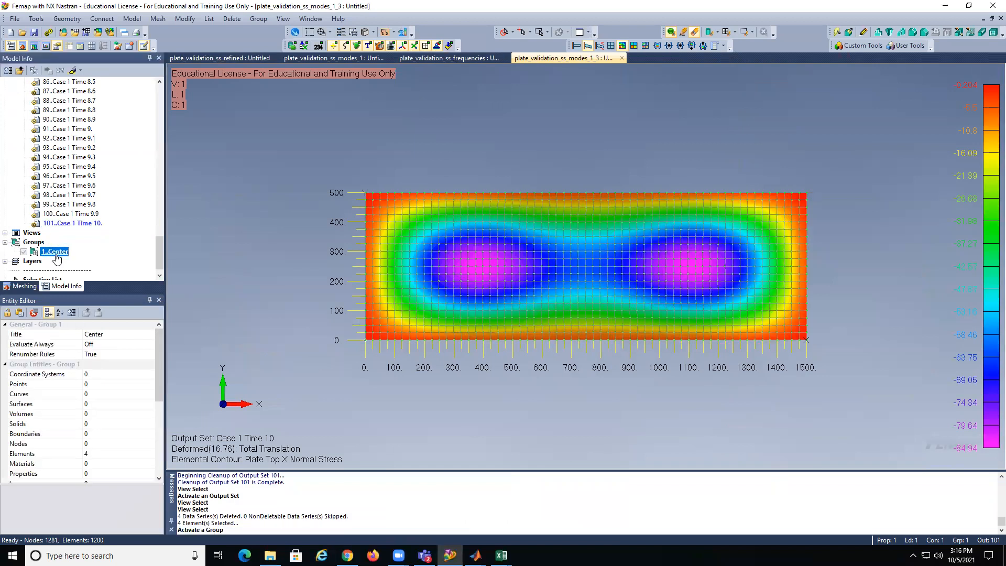
pyautogui.rightClick(57, 257)
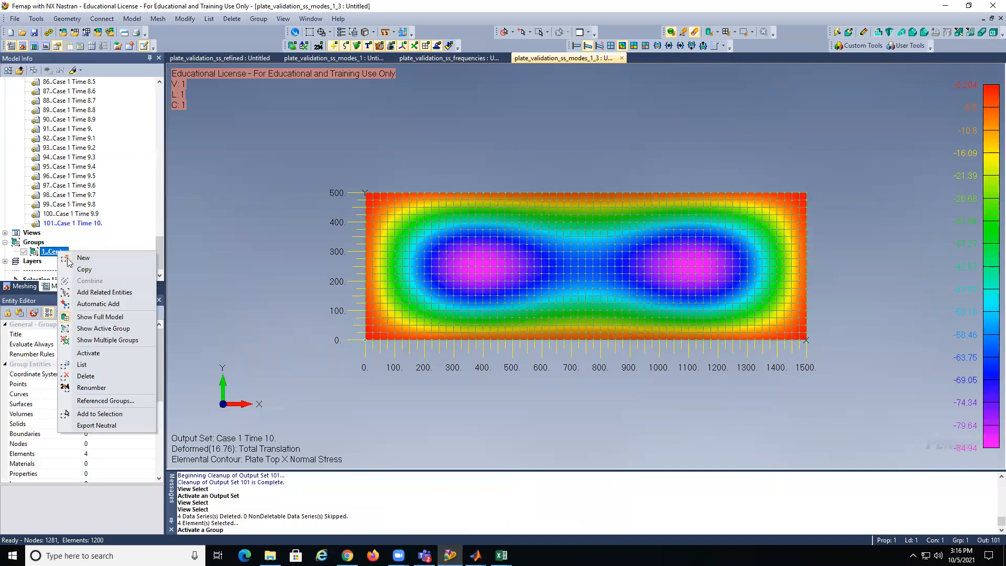
pyautogui.click(105, 329)
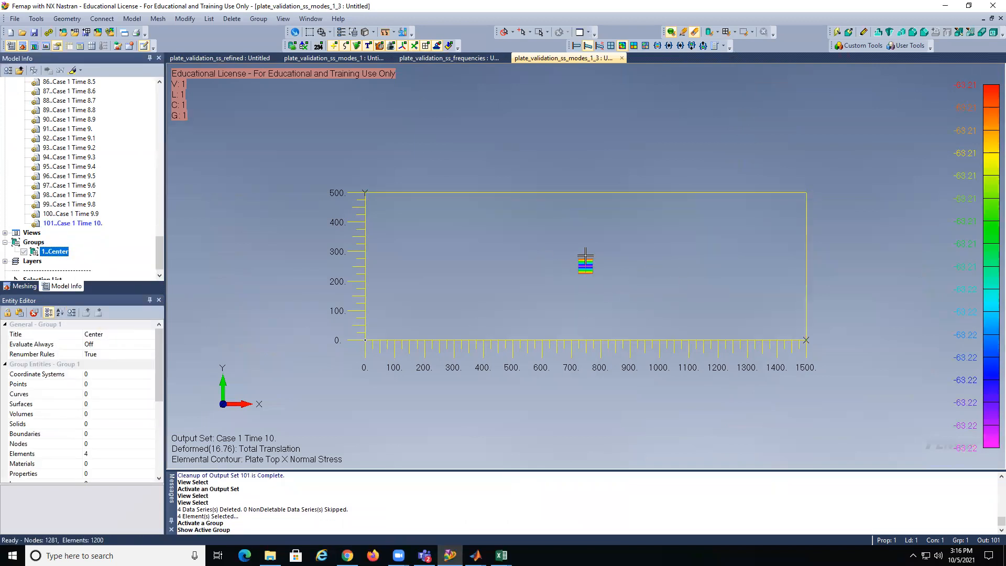
pyautogui.scroll(3, 585, 255)
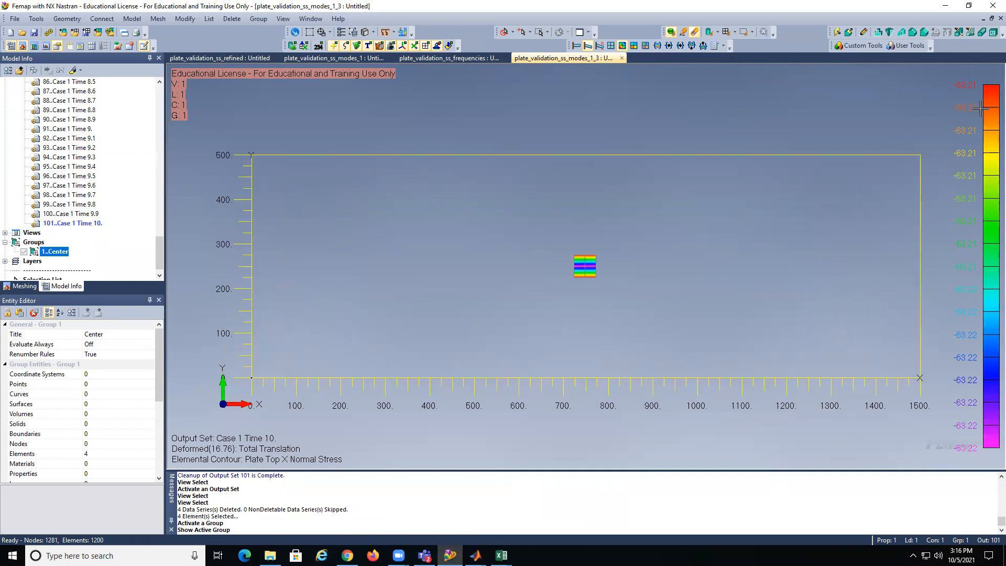
# Step: Set the Center group's contour to Plate Top Y Normal Stress at Case 1 Time 10
pyautogui.hotkey('alt', 'Tab')
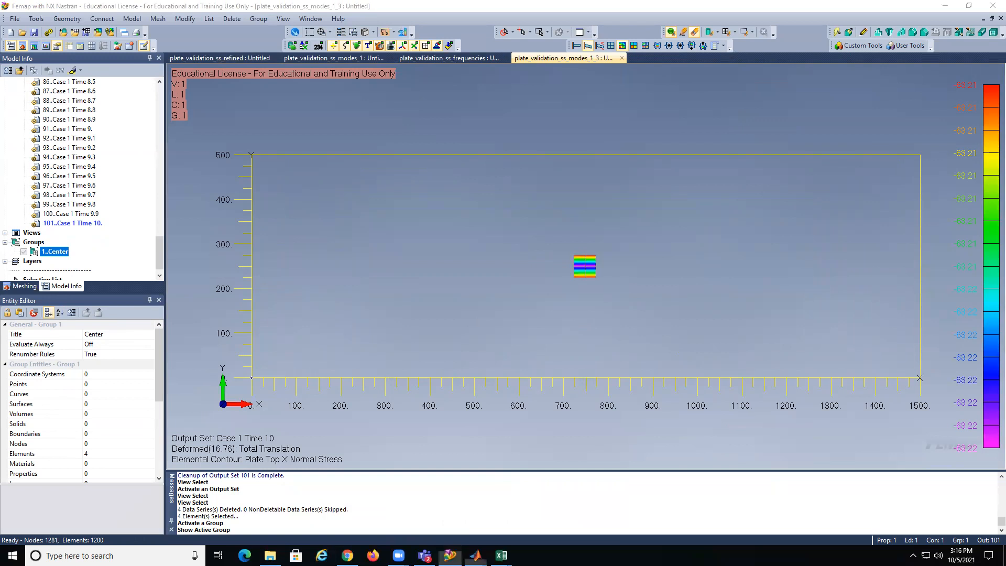
pyautogui.click(628, 166)
pyautogui.press('F5')
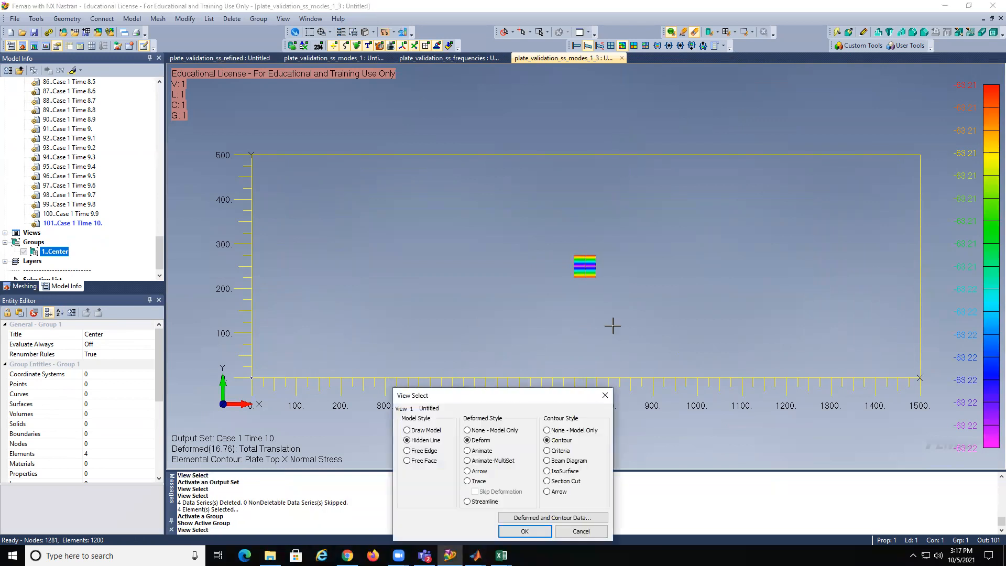
pyautogui.click(537, 517)
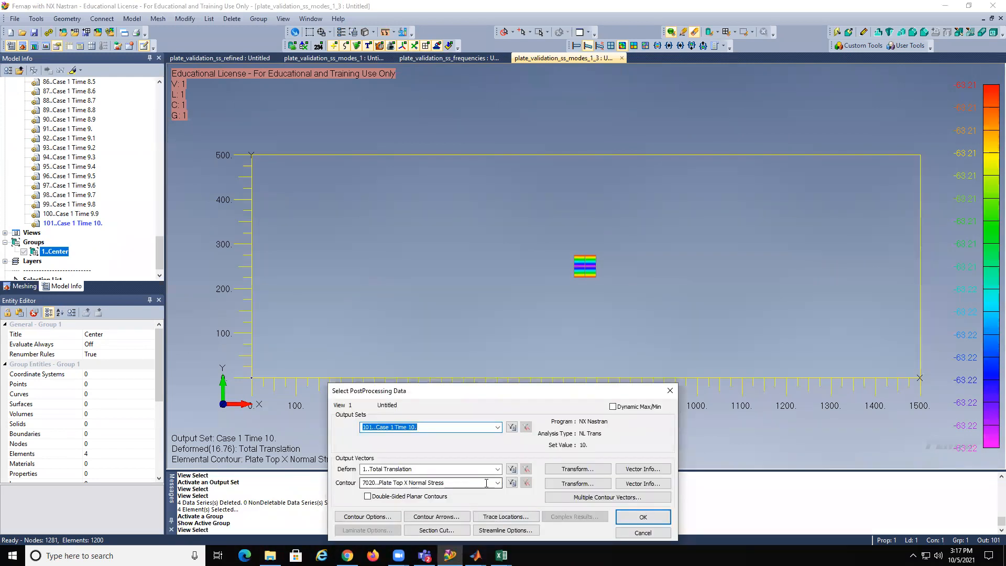
pyautogui.click(497, 482)
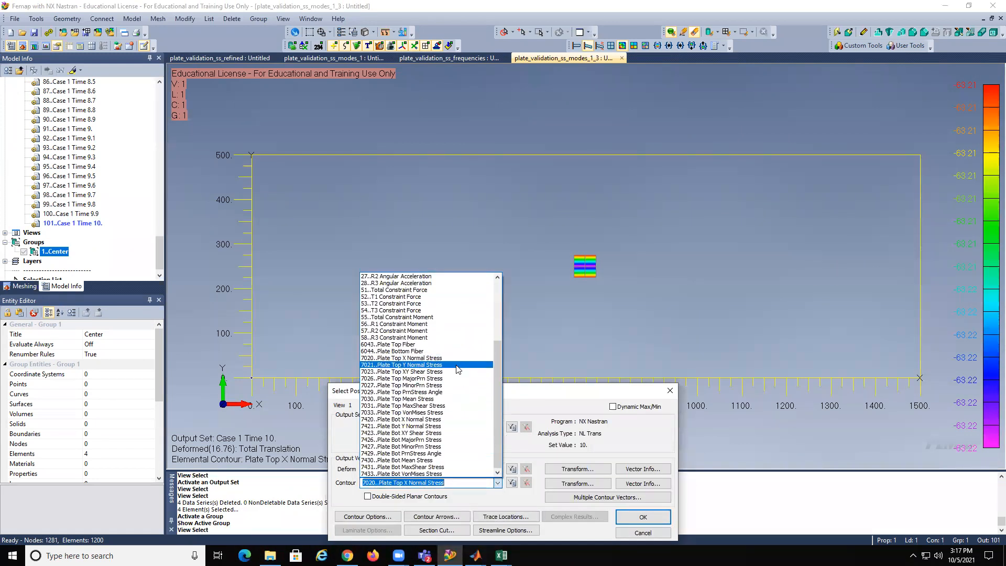
pyautogui.click(458, 365)
pyautogui.click(642, 516)
pyautogui.click(539, 530)
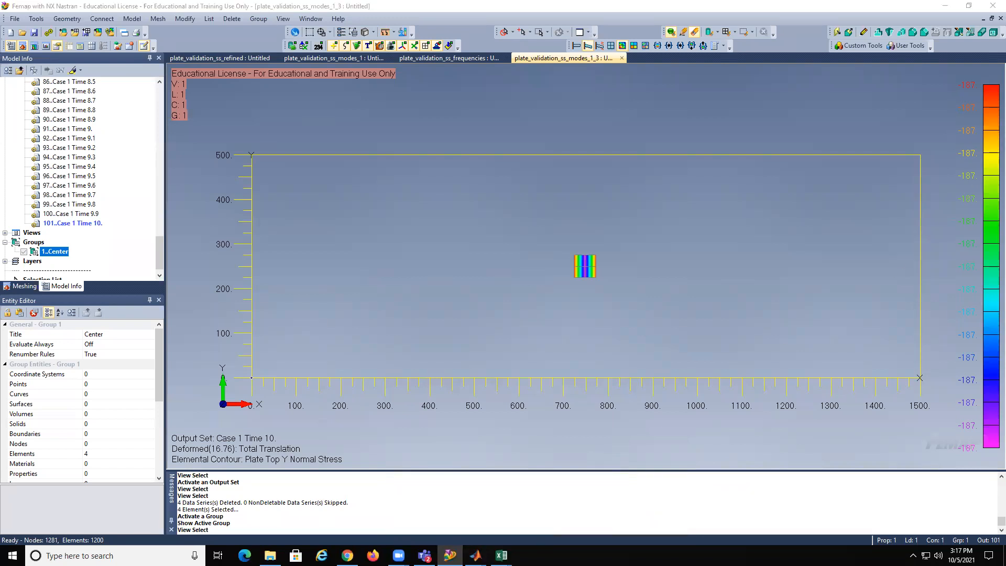
# Step: Change the Center group's contour to Total Translation for the same output set
pyautogui.click(563, 375)
pyautogui.press('F5')
pyautogui.click(552, 519)
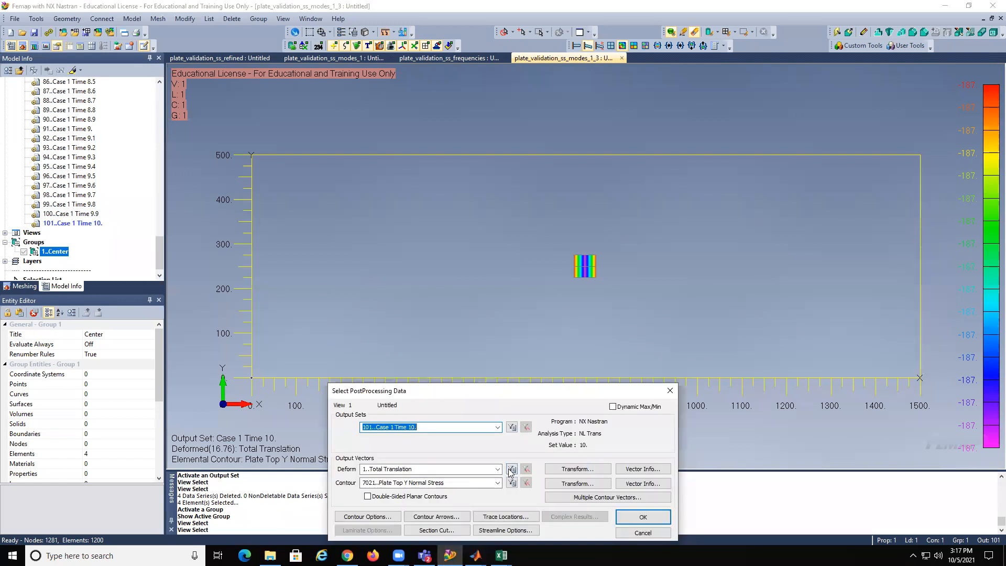
pyautogui.click(497, 481)
pyautogui.moveTo(500, 471); pyautogui.dragTo(500, 285)
pyautogui.click(414, 278)
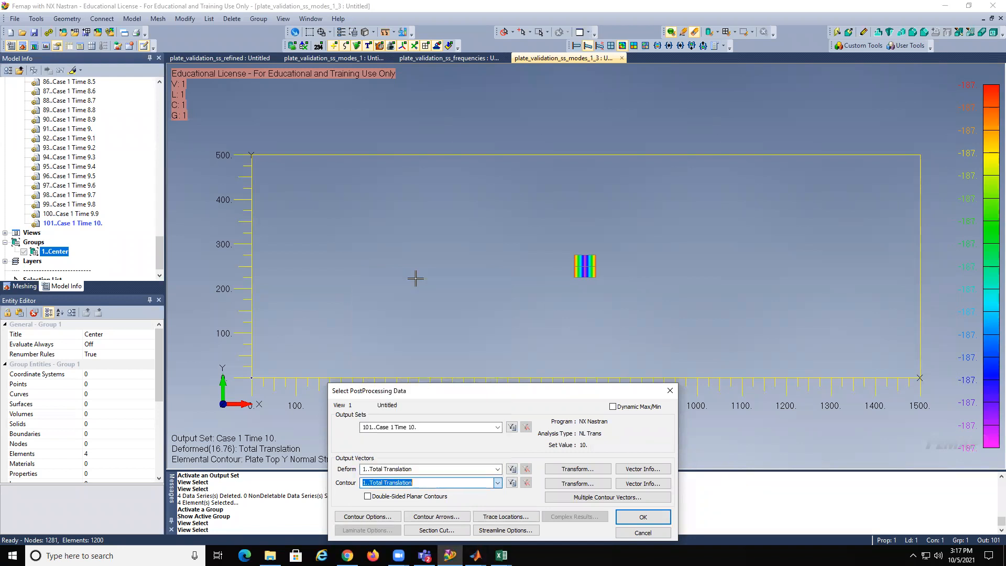
pyautogui.click(626, 515)
pyautogui.click(523, 530)
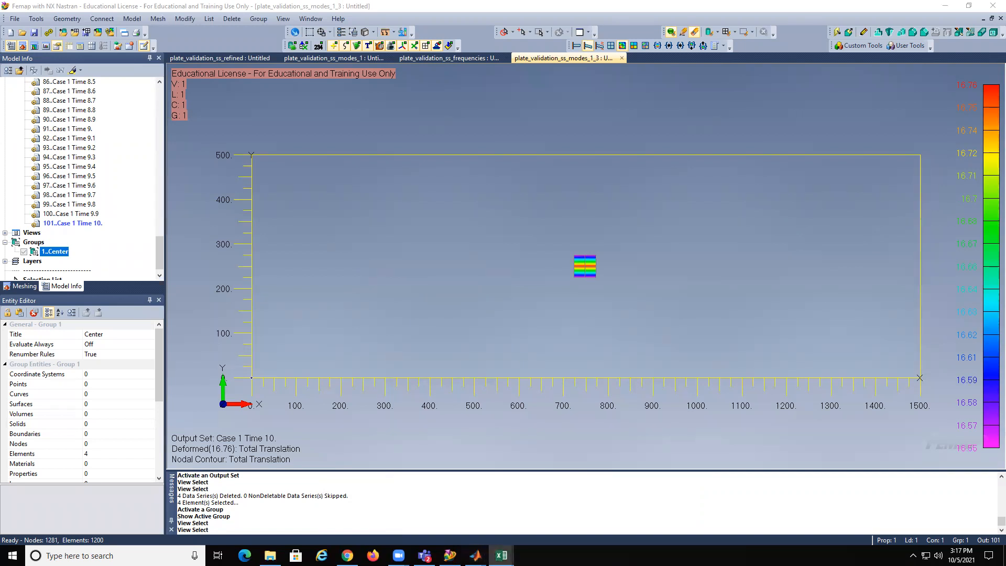
# Step: Switch to the Modal sheet in Excel and examine the displacement contributions of modes (1,1), (1,3) and (3,1)
pyautogui.click(501, 555)
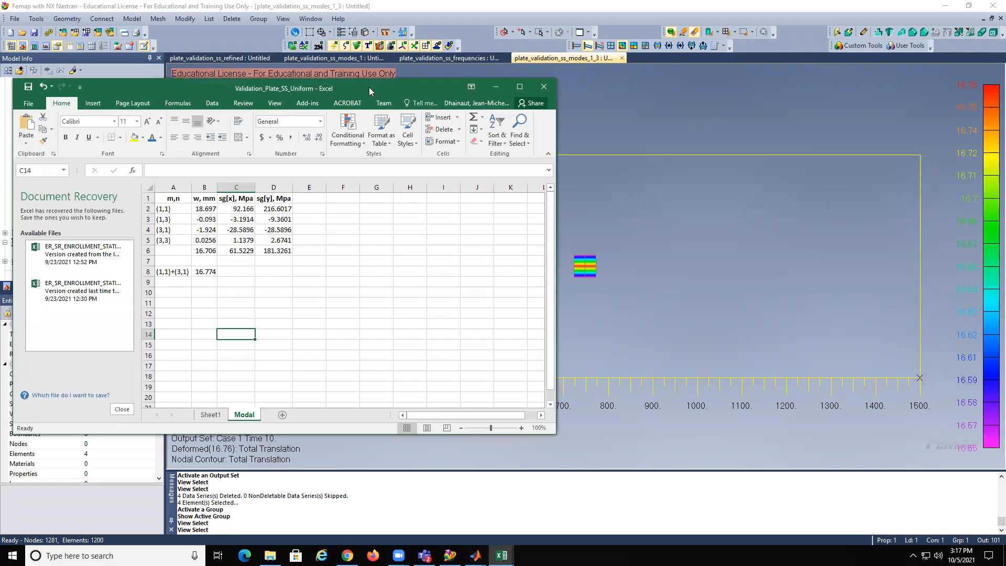
pyautogui.moveTo(369, 87); pyautogui.dragTo(637, 71)
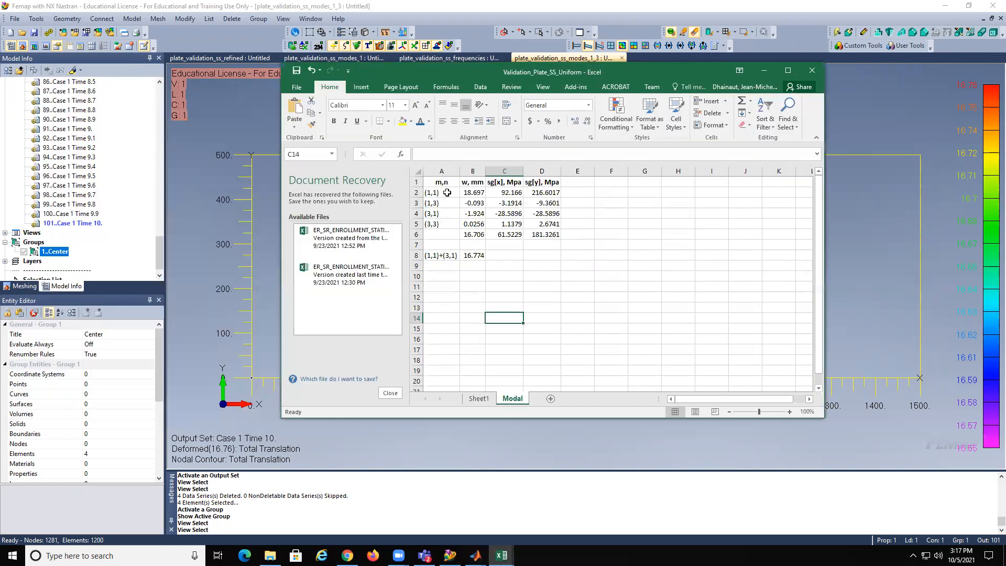
pyautogui.click(477, 193)
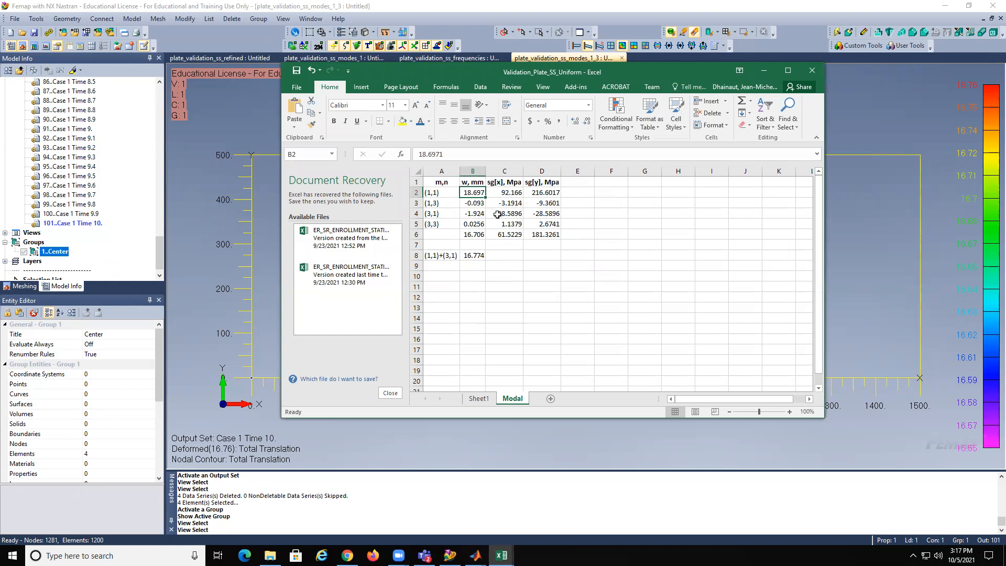
pyautogui.click(478, 204)
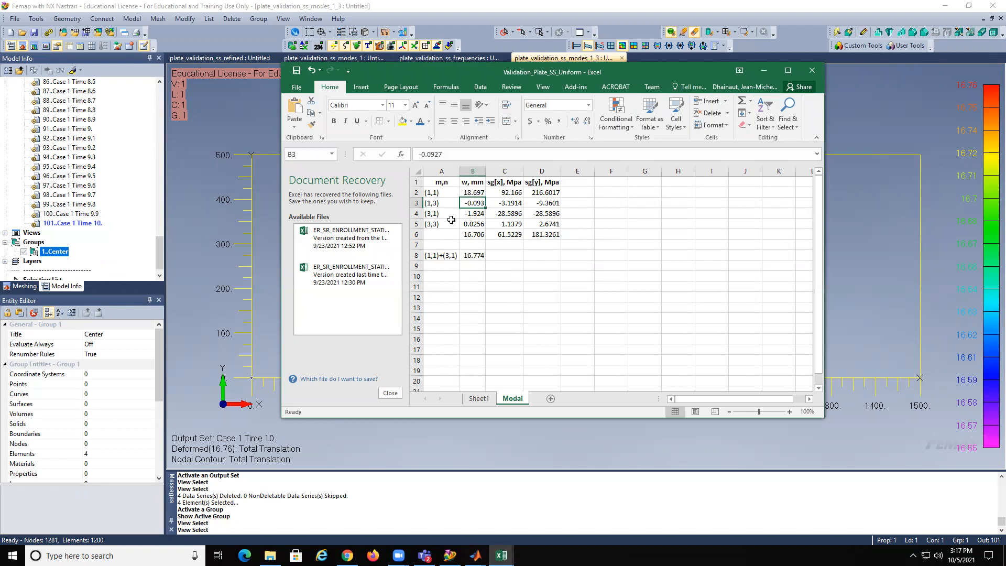
pyautogui.click(473, 215)
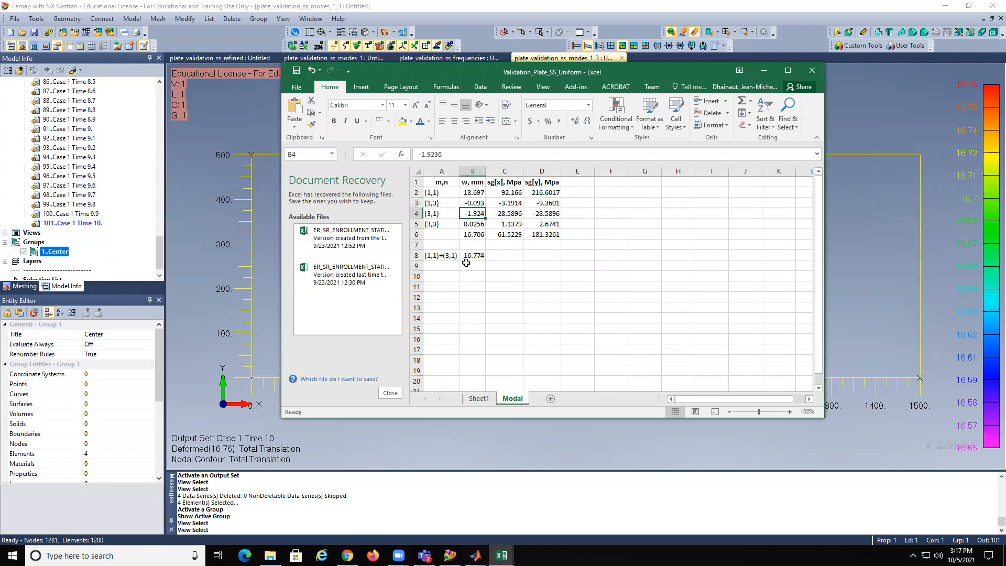
# Step: Highlight in yellow the displacements of modes (1,1) and (3,1) and the (1,1)+(3,1) sum with its label
pyautogui.click(472, 194)
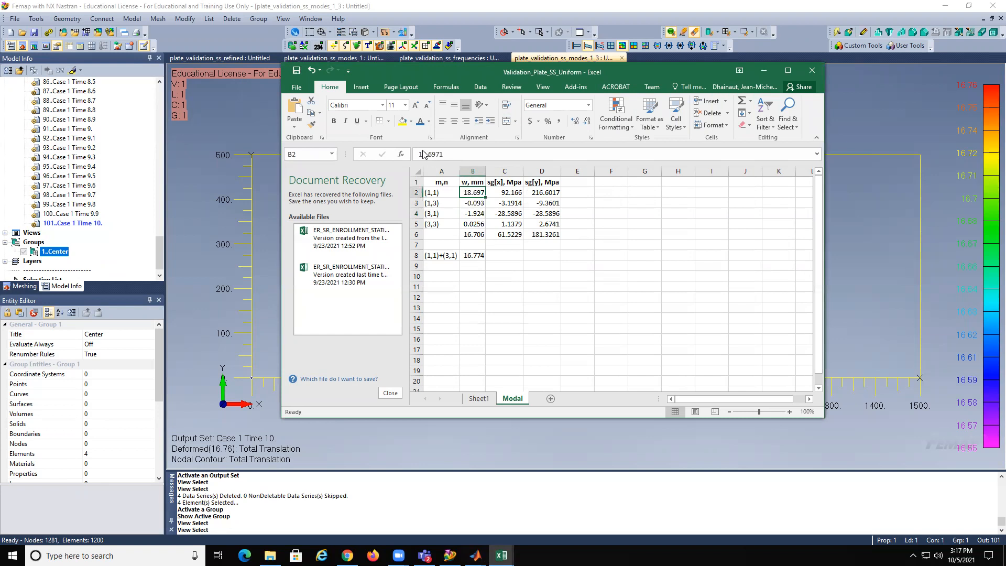
pyautogui.click(402, 121)
pyautogui.click(474, 213)
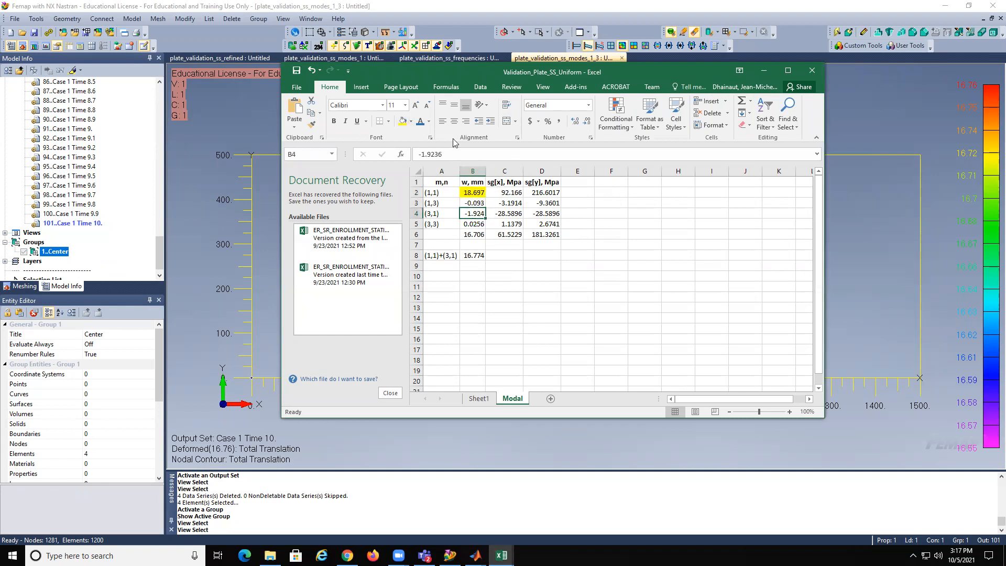
pyautogui.click(403, 121)
pyautogui.moveTo(439, 256); pyautogui.dragTo(474, 255)
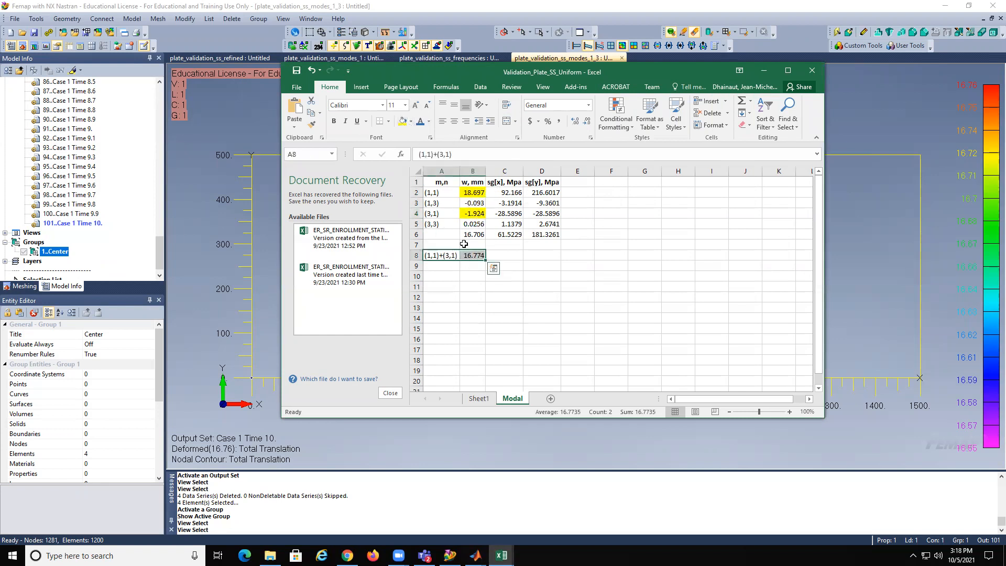
pyautogui.click(404, 122)
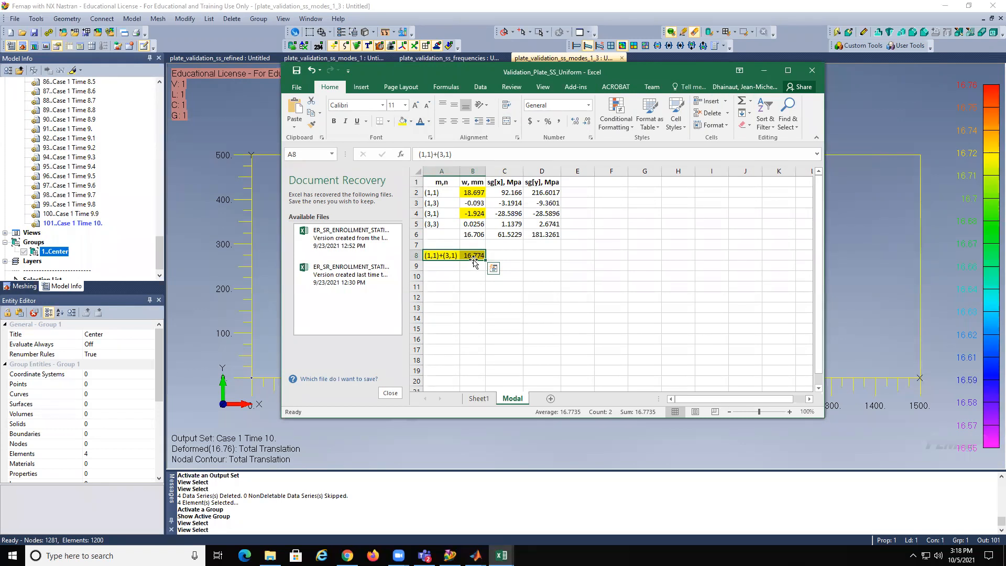
# Step: Highlight in yellow the sg[x] and sg[y] stresses of modes (1,1) and (3,1)
pyautogui.click(511, 193)
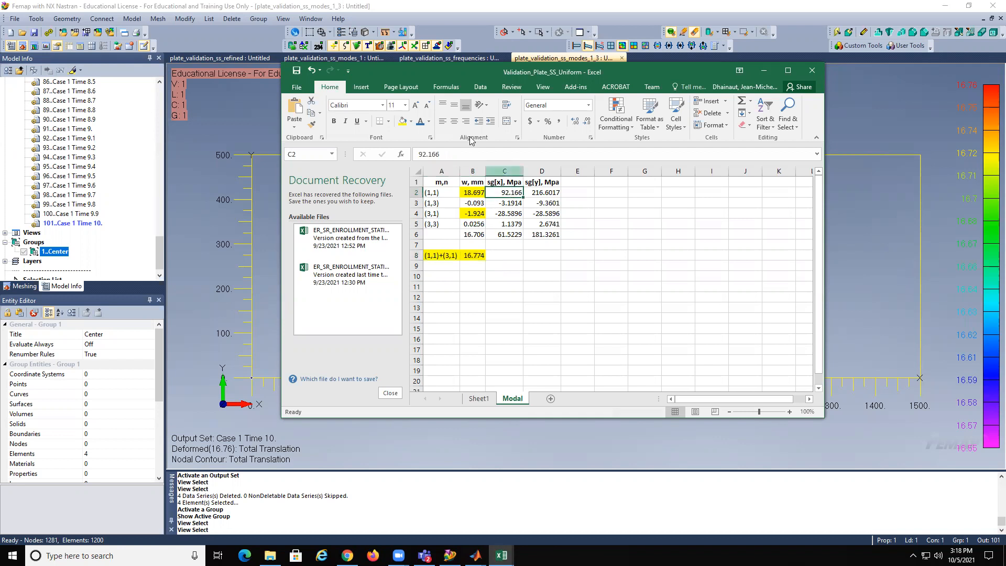
pyautogui.click(402, 122)
pyautogui.click(506, 214)
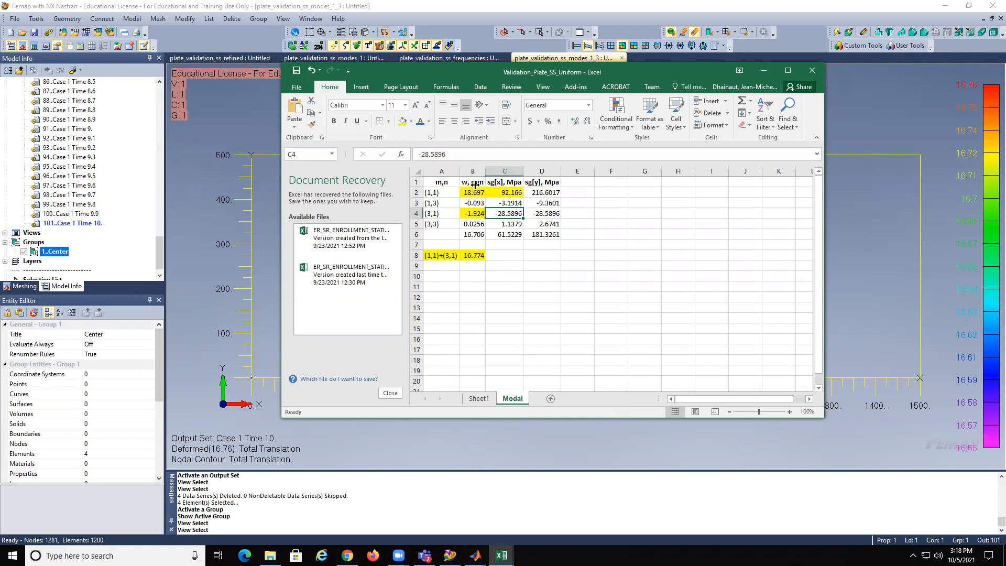
pyautogui.click(403, 121)
pyautogui.click(546, 193)
pyautogui.click(403, 121)
pyautogui.click(546, 212)
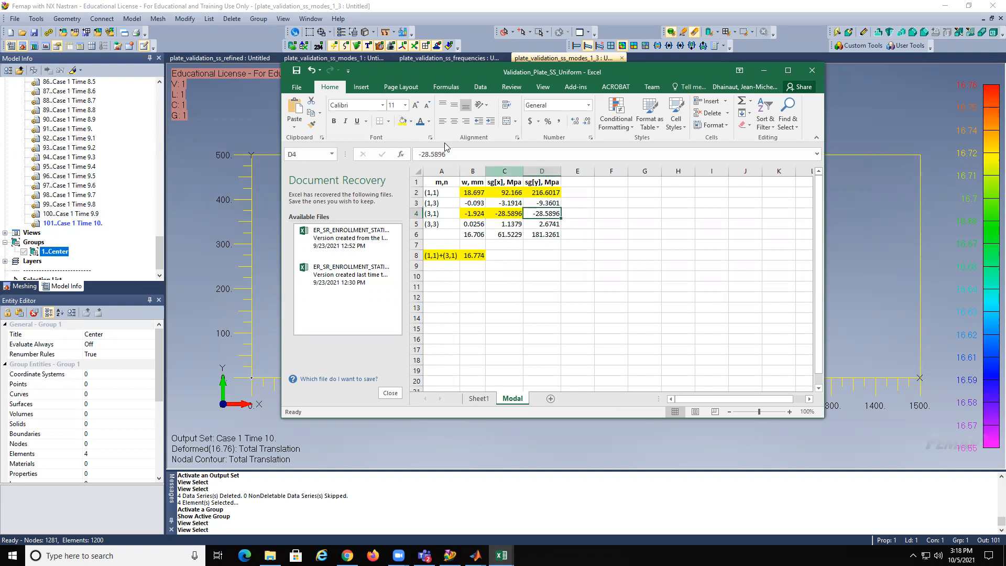
pyautogui.click(403, 122)
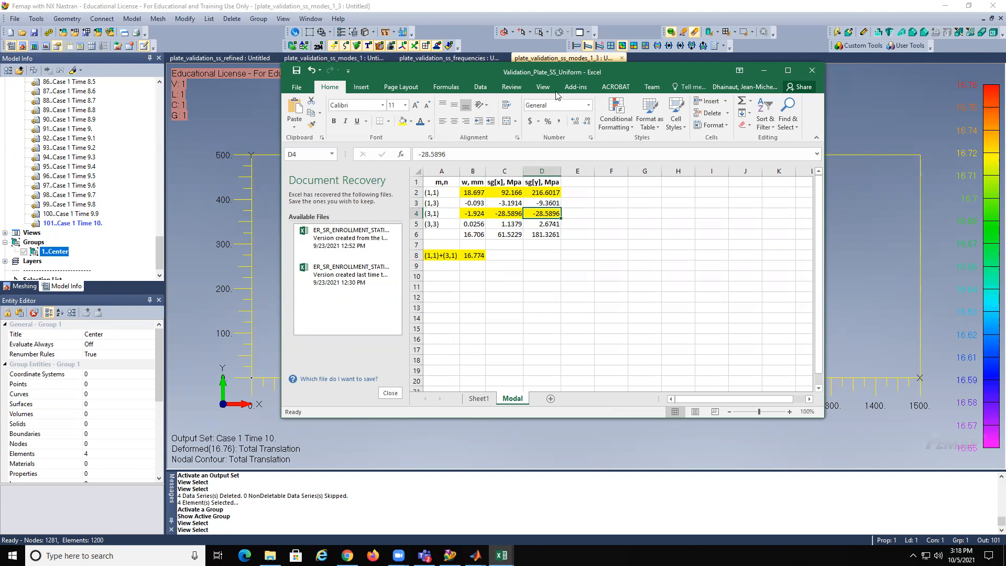
# Step: Check the static result in the plate_validation_ss_refined model in Femap and record its 16.96 mm displacement in a Static row in Excel
pyautogui.click(763, 70)
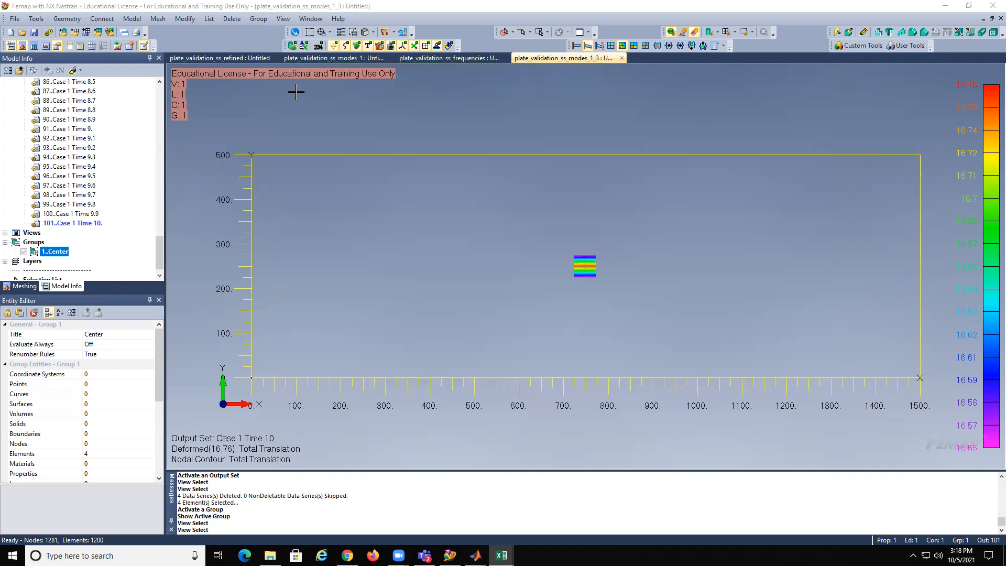
pyautogui.click(242, 58)
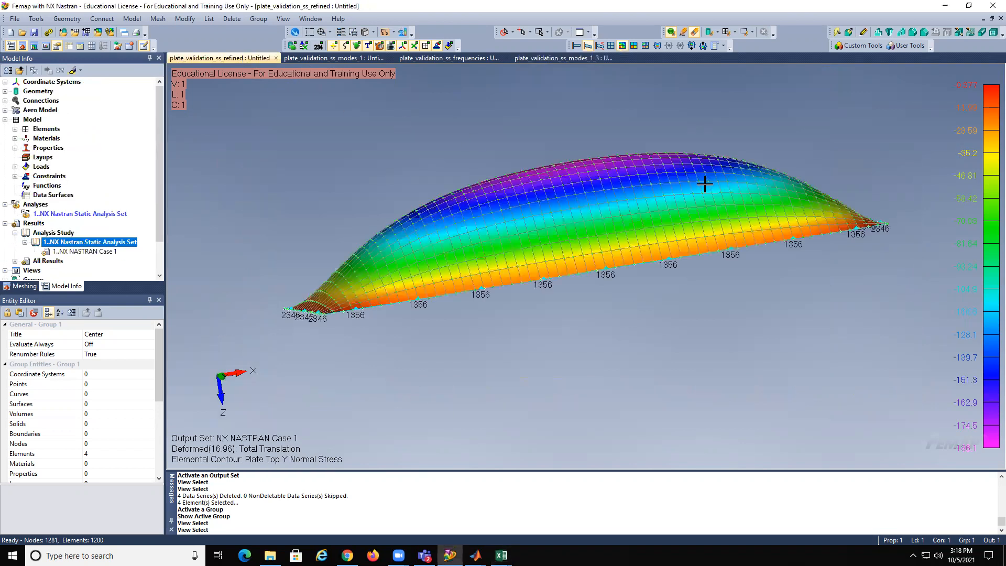
pyautogui.click(501, 555)
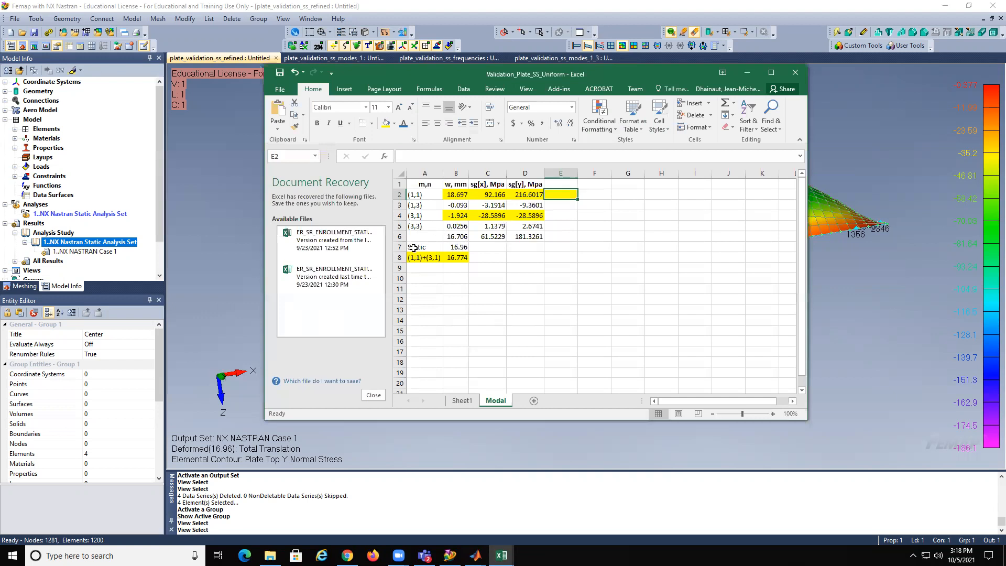
# Step: Return to Femap and check which output set and vectors the static model's deformed and contour plot uses
pyautogui.click(383, 455)
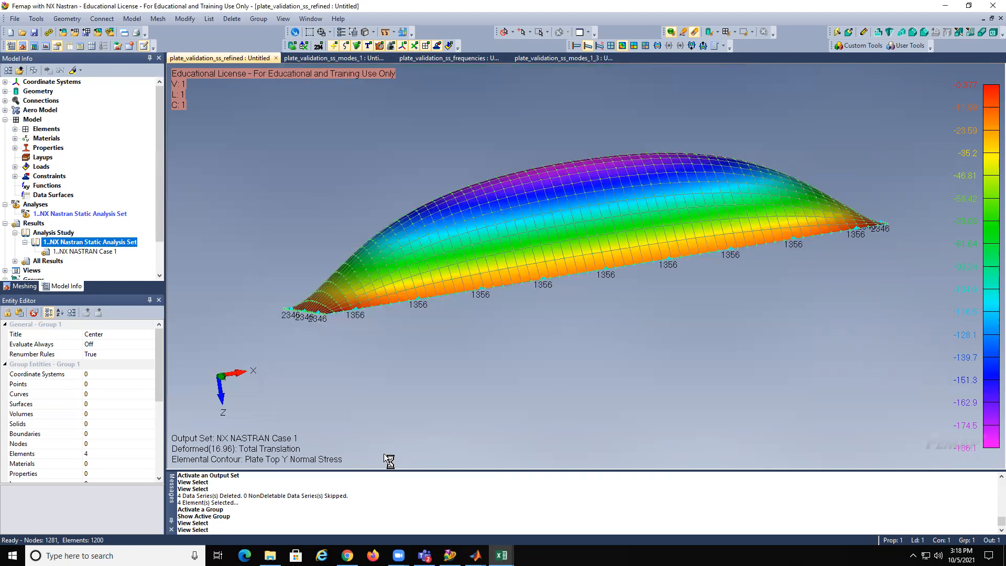
pyautogui.press('F5')
pyautogui.click(523, 518)
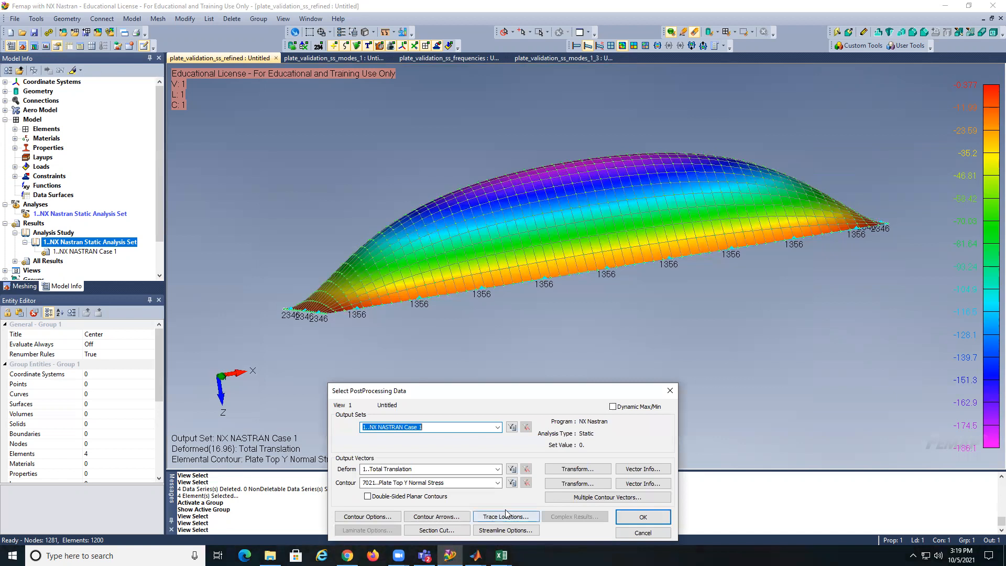
pyautogui.click(634, 518)
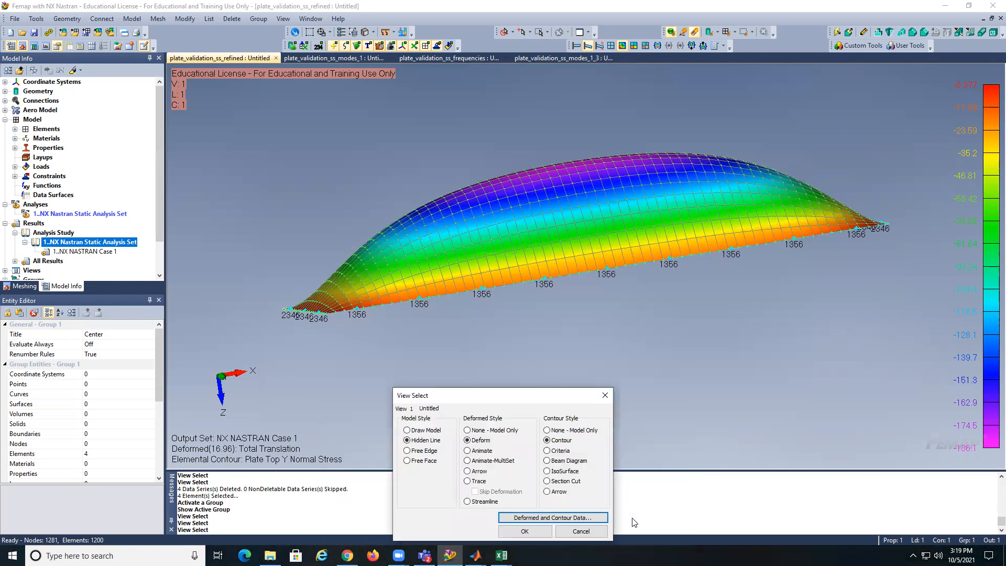
pyautogui.click(526, 531)
# Step: View the static plate's center from above and display Plate Top Y Normal Stress as a Criteria plot with element values
pyautogui.moveTo(594, 215); pyautogui.dragTo(597, 407, button='middle')
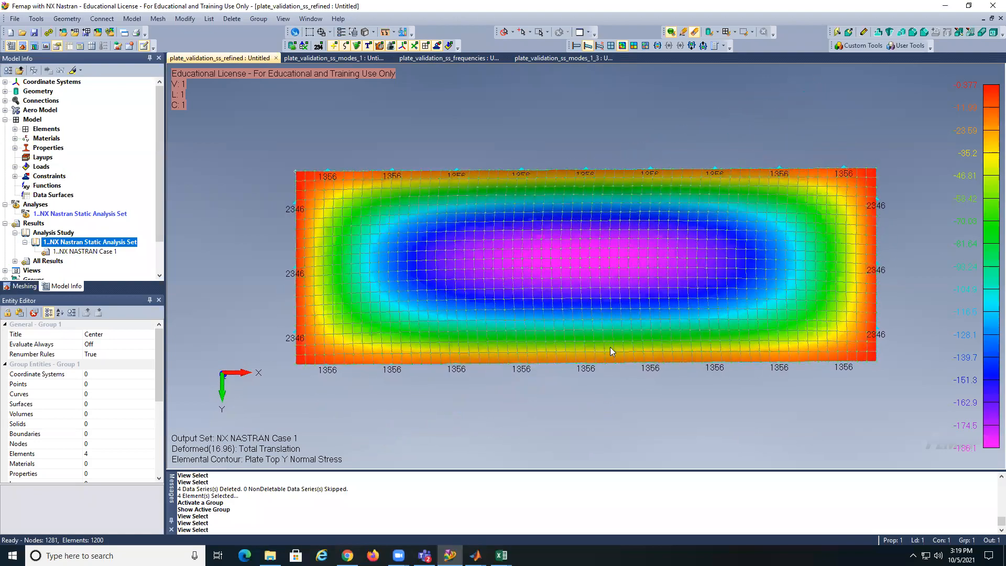
pyautogui.scroll(2, 609, 346)
pyautogui.scroll(5, 609, 346)
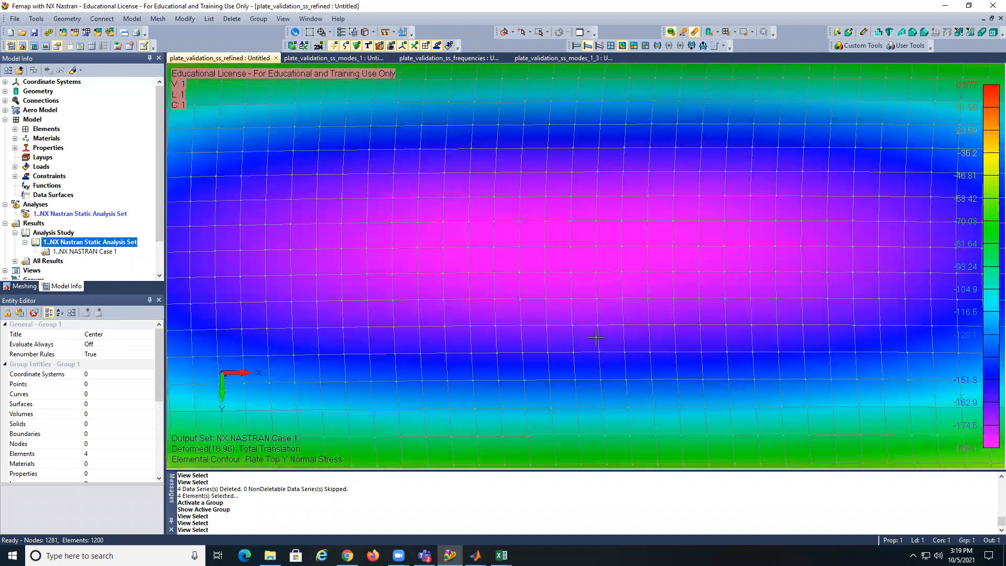
pyautogui.press('F5')
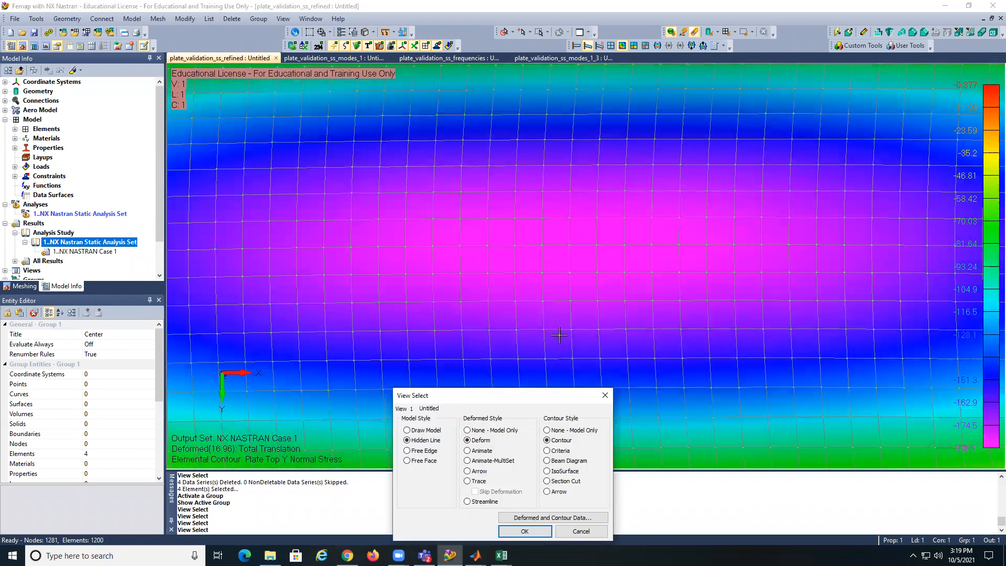
pyautogui.click(546, 450)
pyautogui.click(524, 531)
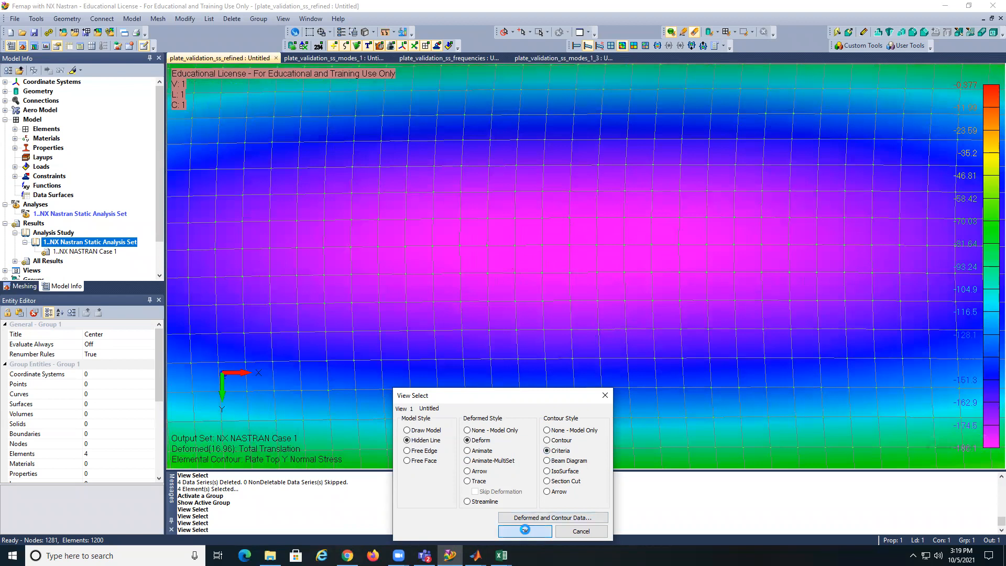
pyautogui.scroll(2, 621, 282)
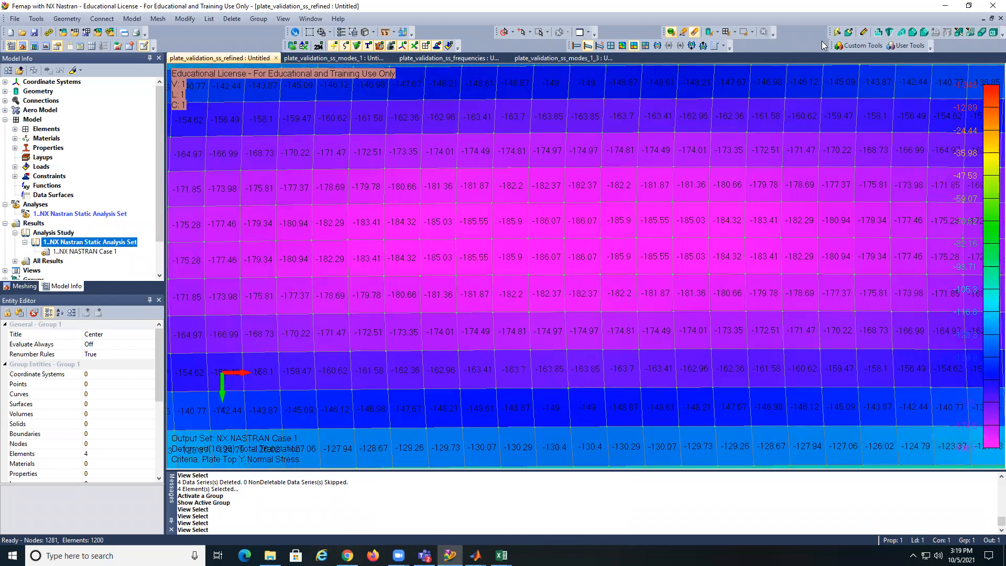
# Step: Return to the Excel sheet and enter 186.07 as the Static row's sg[y] stress
pyautogui.click(944, 5)
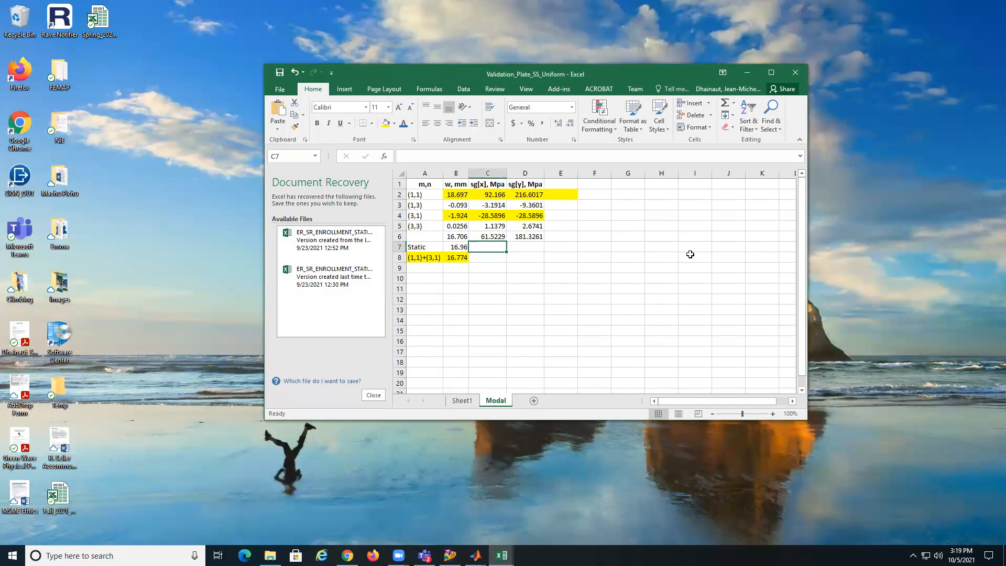
pyautogui.click(517, 248)
pyautogui.write('186.07')
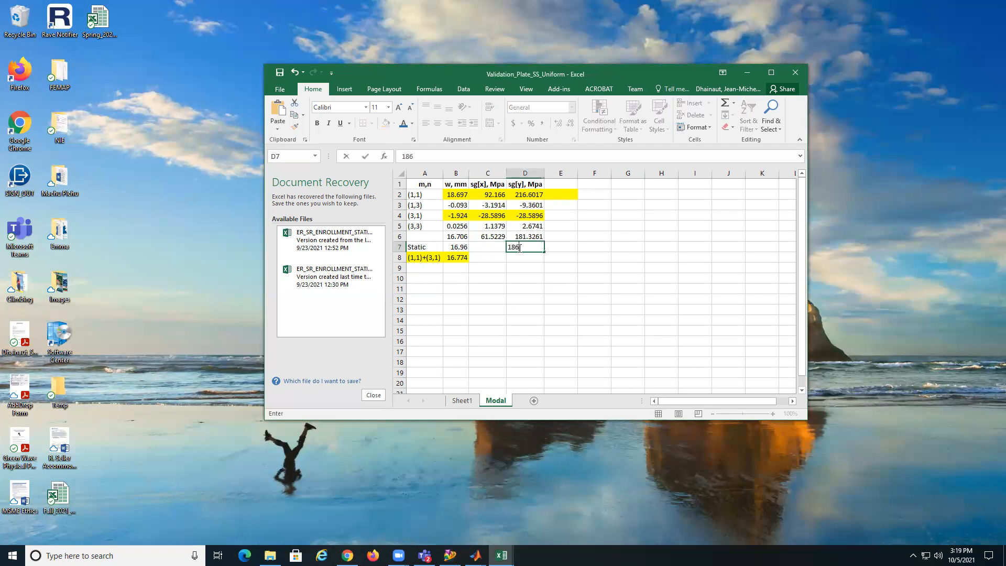
pyautogui.click(480, 248)
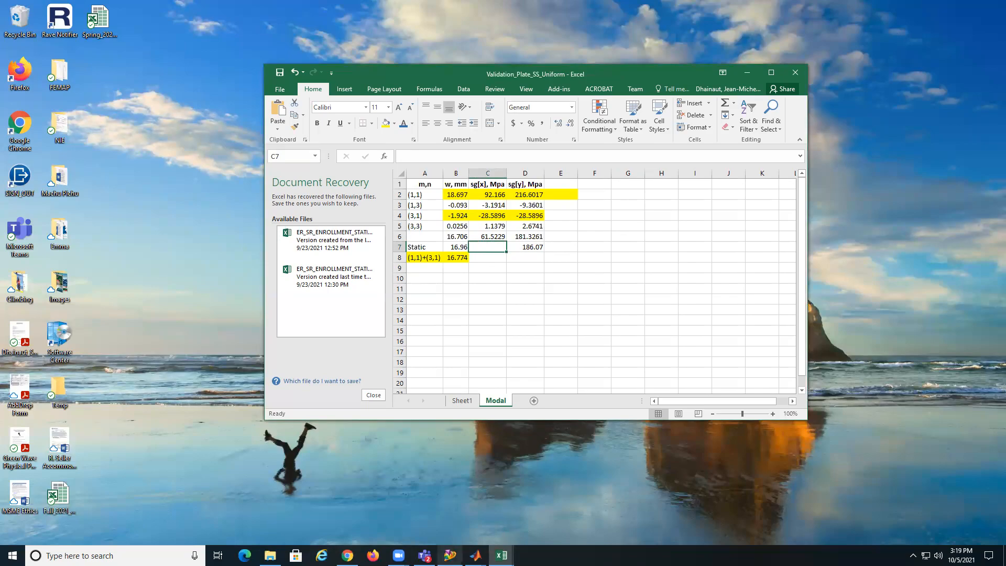
# Step: Return to Femap and contour Plate Top X Normal Stress on the static plate_validation_ss_refined model
pyautogui.click(449, 555)
pyautogui.press('F5')
pyautogui.click(515, 508)
pyautogui.click(498, 482)
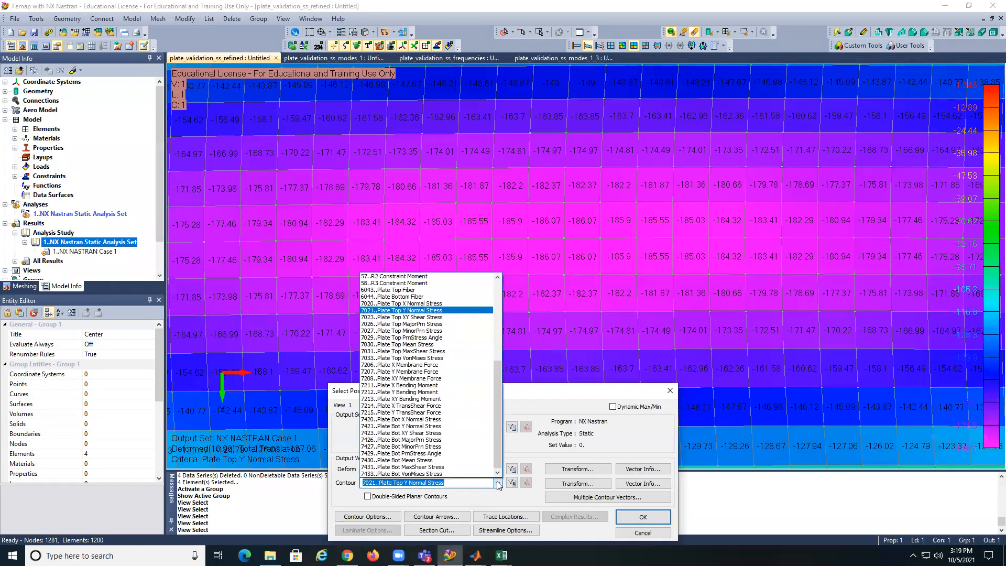
pyautogui.click(460, 310)
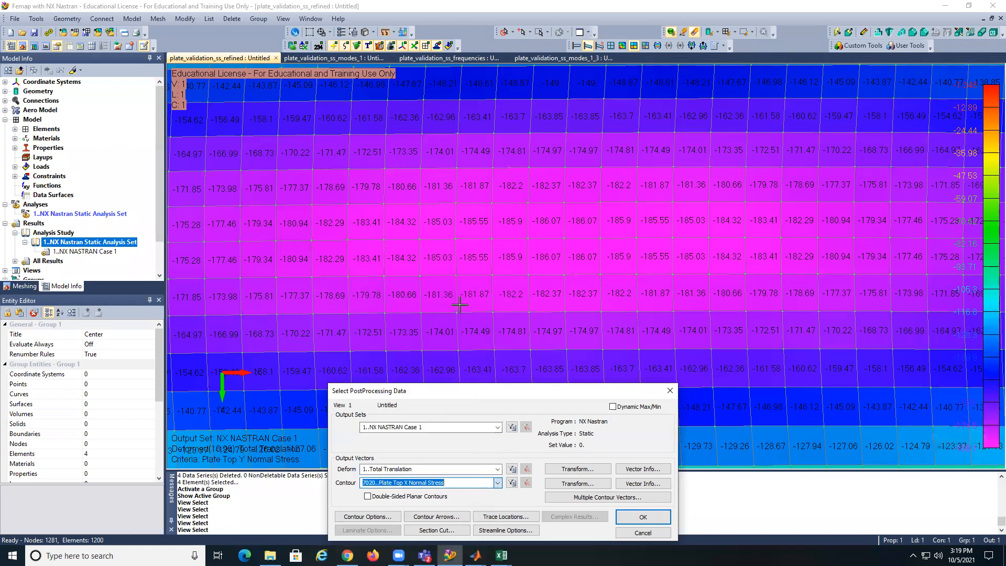
pyautogui.click(643, 516)
pyautogui.click(524, 531)
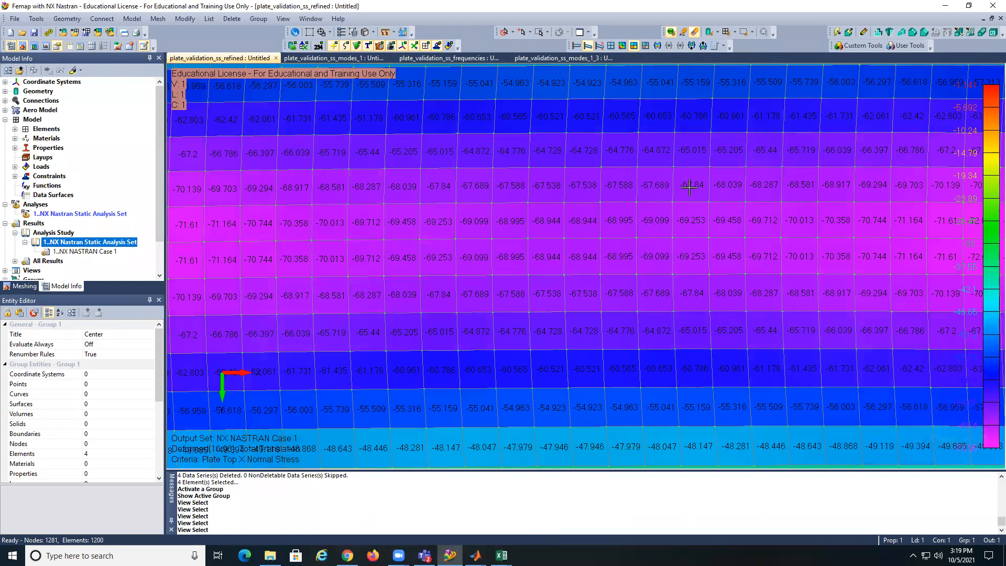
# Step: Go back to the Excel sheet and enter 68.995 as the Static row's sg[x] stress
pyautogui.click(945, 6)
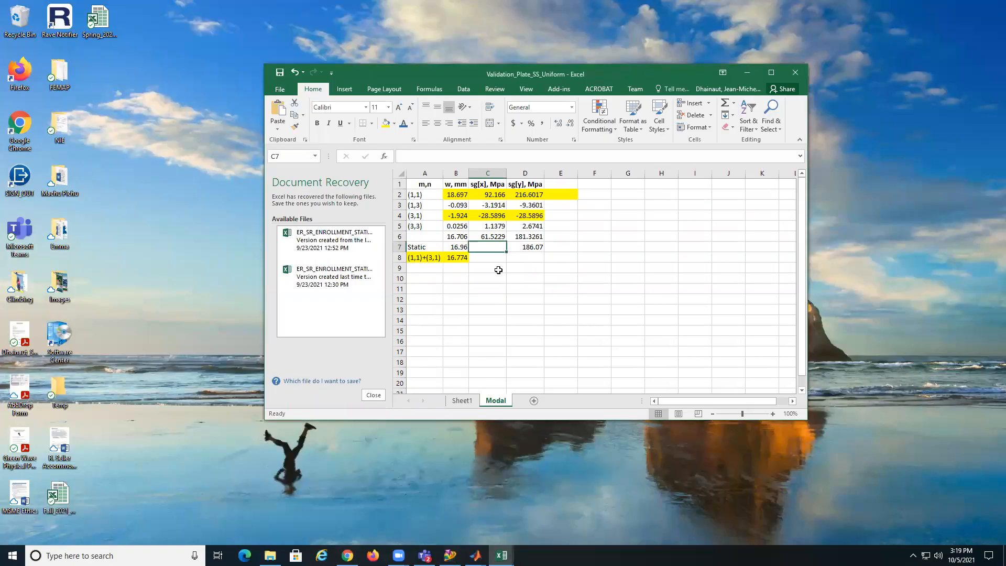
pyautogui.write('68.995')
pyautogui.click(628, 267)
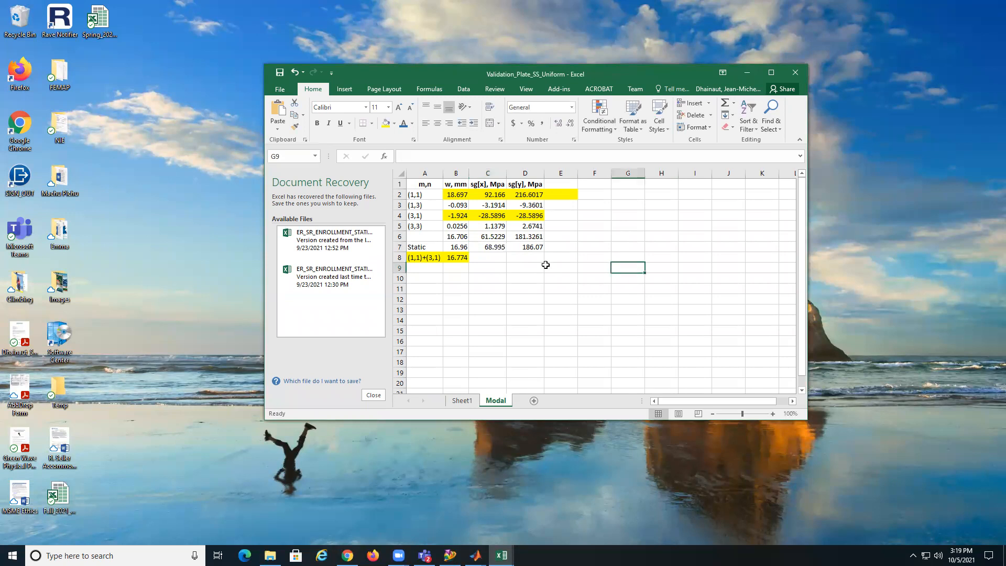
# Step: Format the Static row from its label through sg[y] as bold blue text
pyautogui.moveTo(426, 246); pyautogui.dragTo(529, 247)
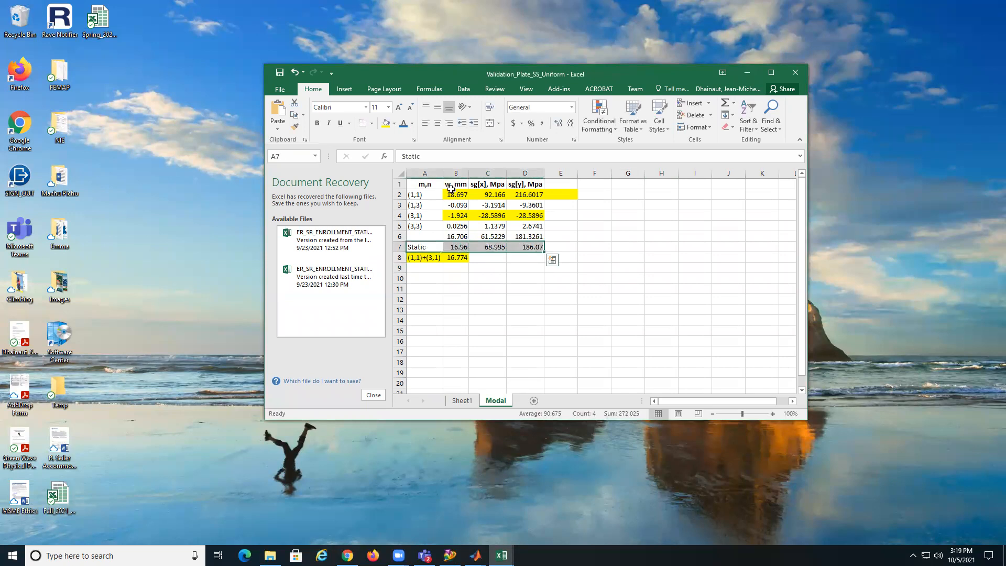
pyautogui.click(316, 124)
pyautogui.click(403, 124)
pyautogui.click(584, 297)
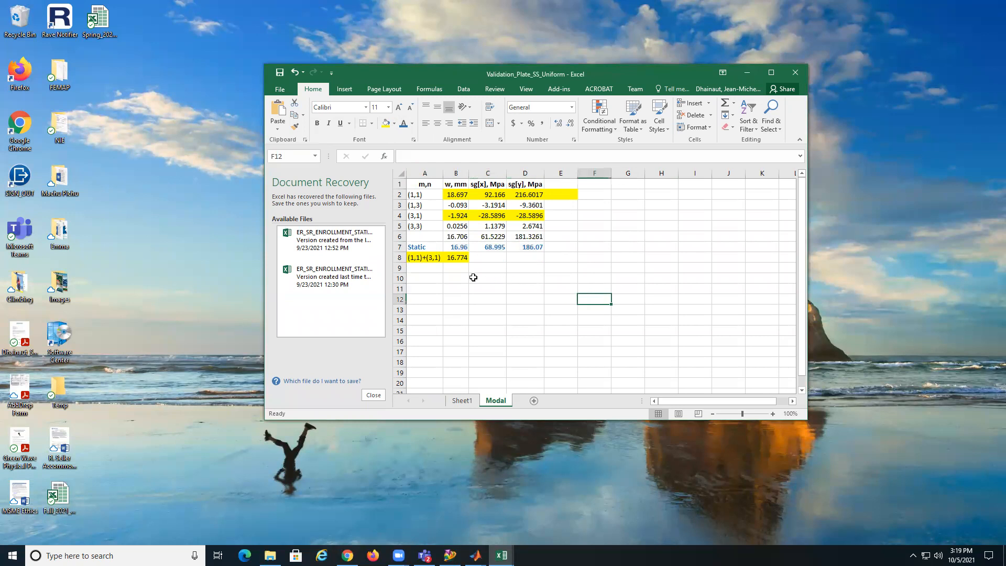
# Step: Copy the (1,1)+(3,1) label down to A9, try filling the B8 sum formula into B9, and undo that fill
pyautogui.click(463, 195)
pyautogui.click(461, 217)
pyautogui.click(457, 256)
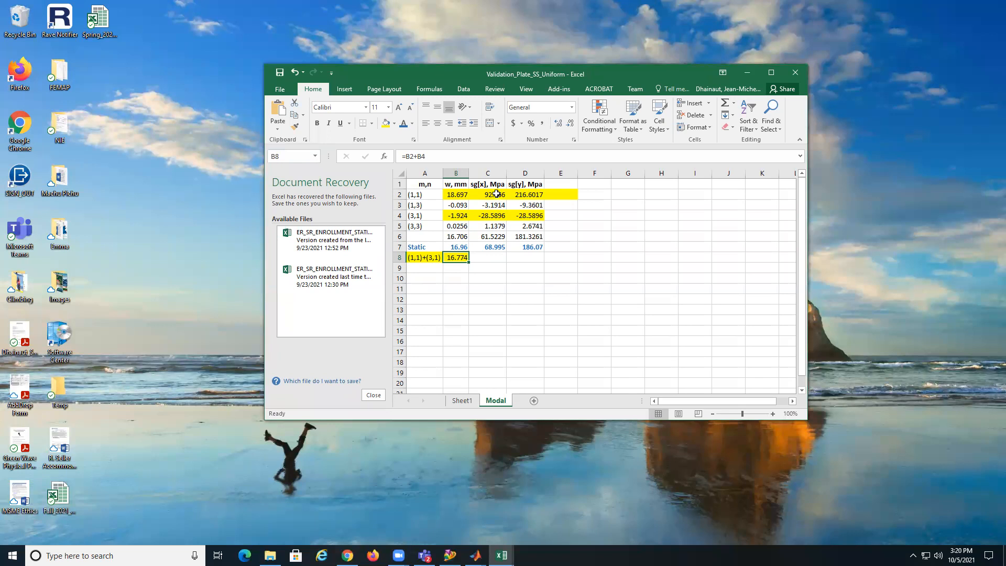
pyautogui.click(428, 256)
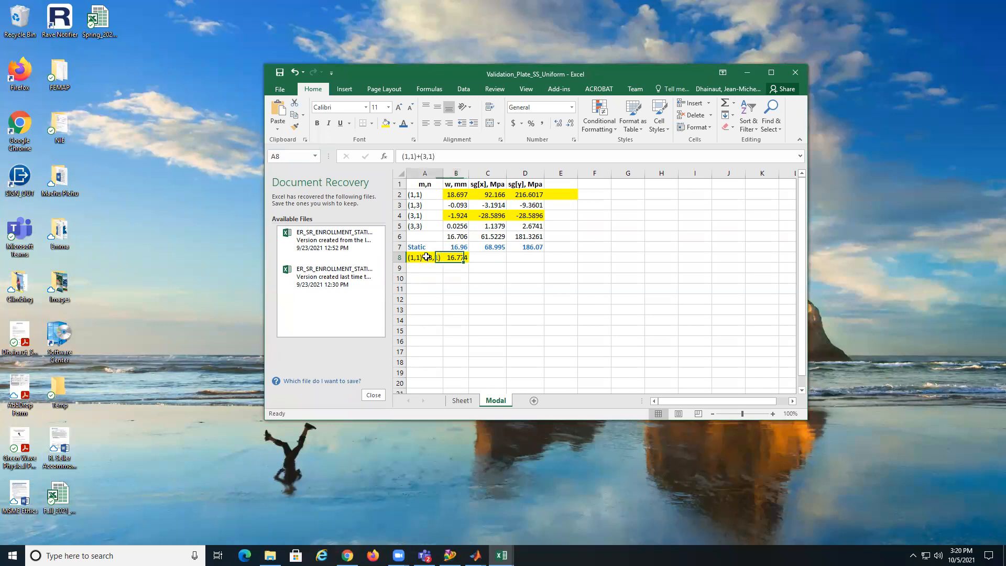
pyautogui.moveTo(442, 262); pyautogui.dragTo(468, 272)
pyautogui.click(457, 258)
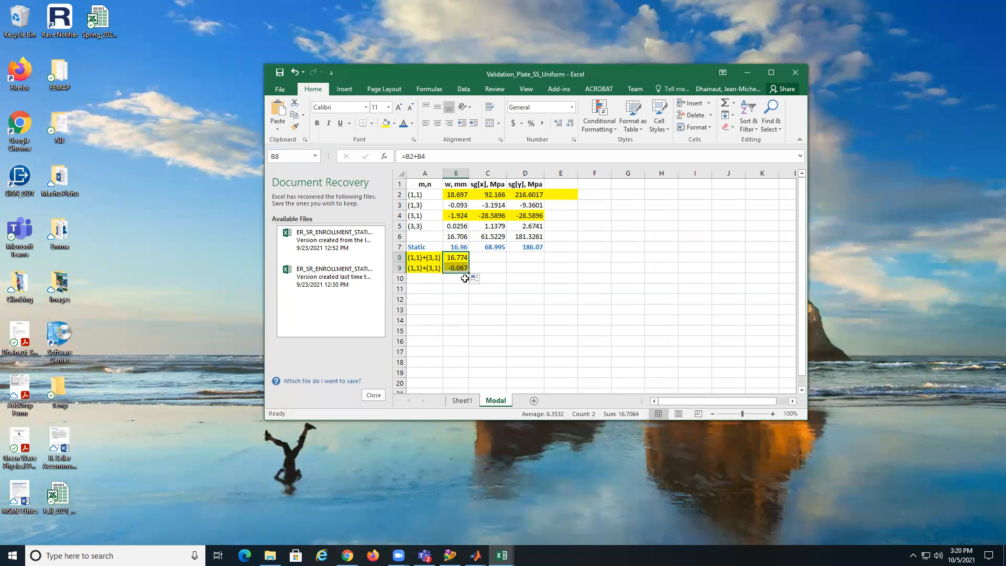
pyautogui.click(458, 268)
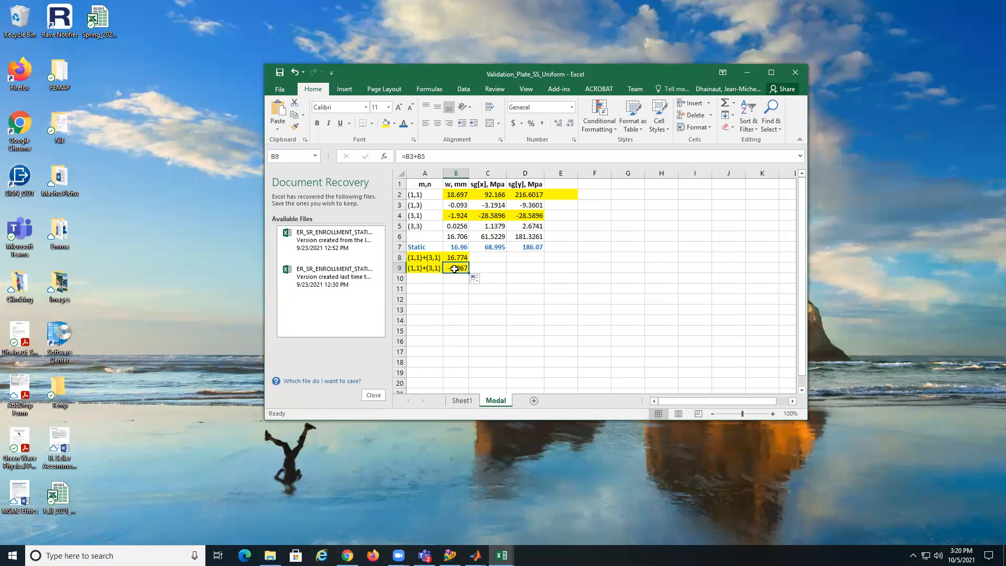
pyautogui.hotkey('ctrl', 'z')
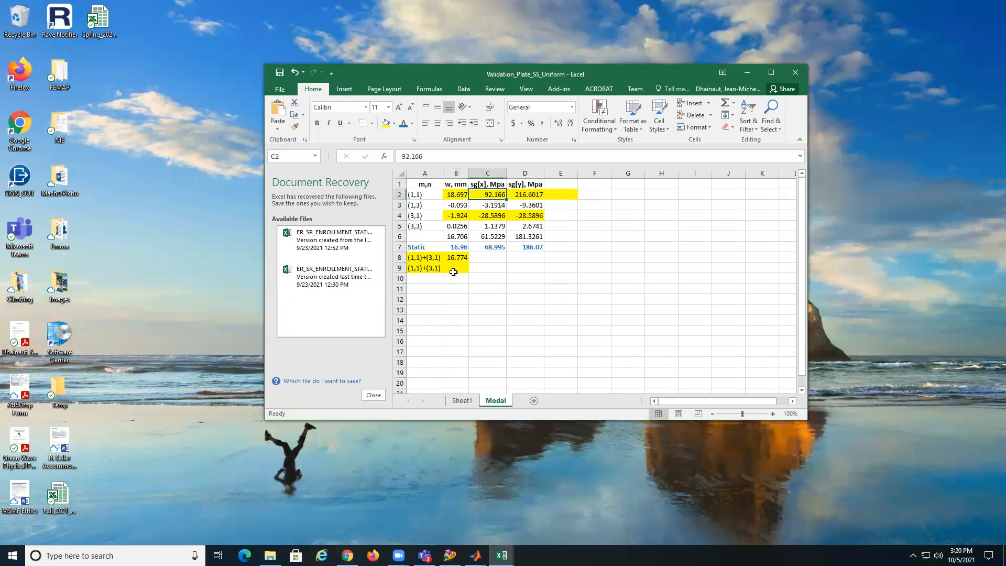
# Step: Add the (1,1) and (3,1) stresses with =C2+C4 in B9 for sg[x] and =D2+D4 in B10 for sg[y]
pyautogui.write('=')
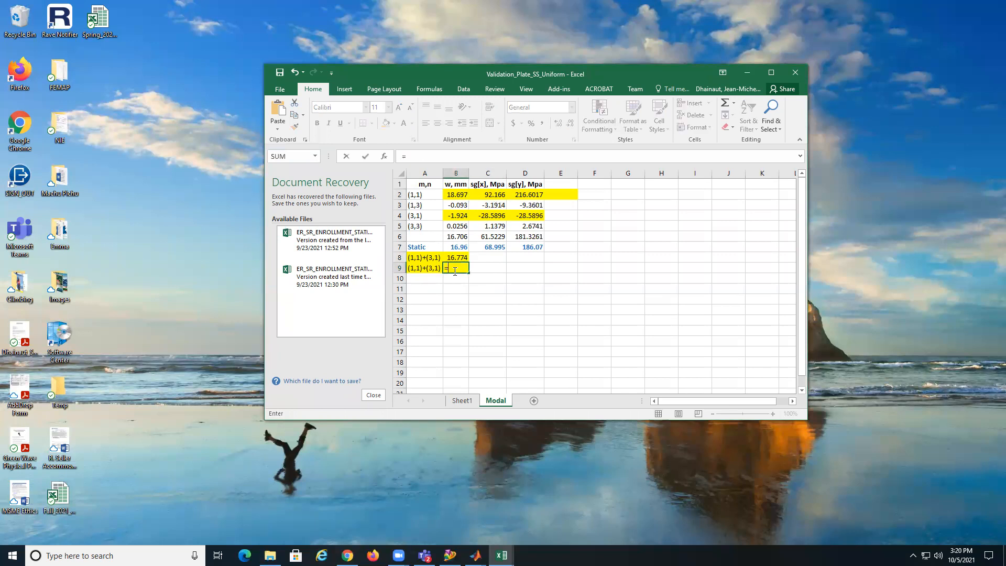
pyautogui.write('C2+')
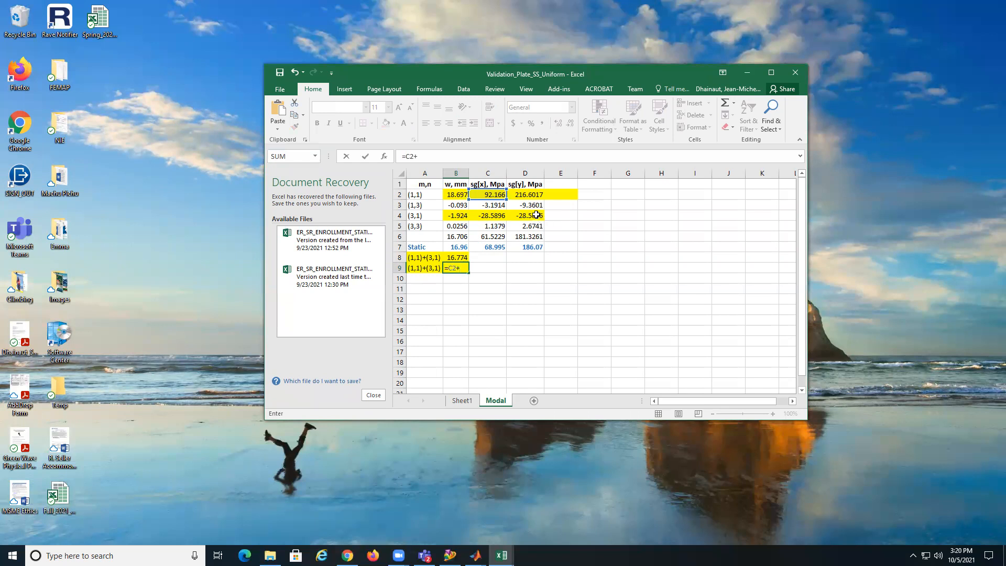
pyautogui.write('C4')
pyautogui.press('Return')
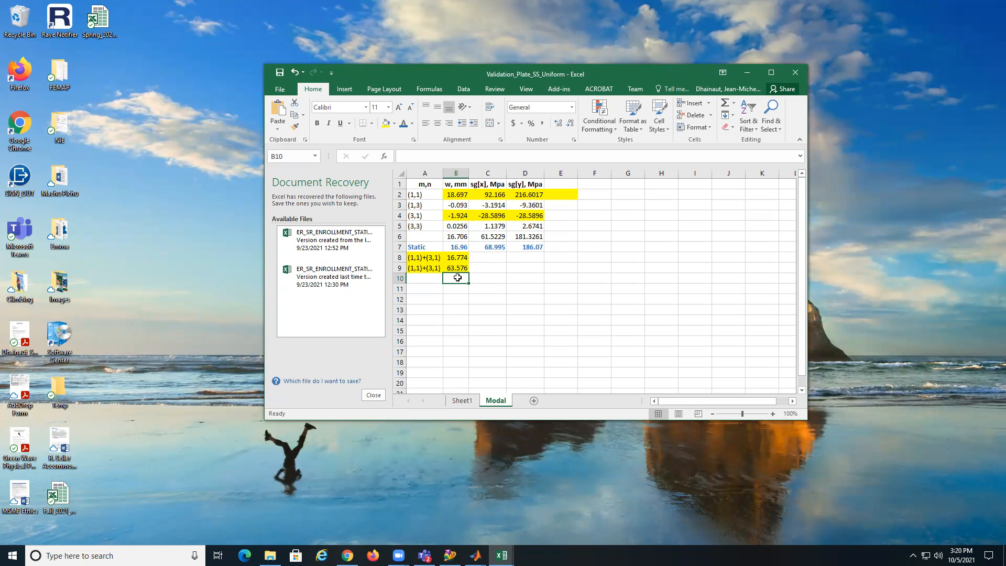
pyautogui.write('=D2+D4')
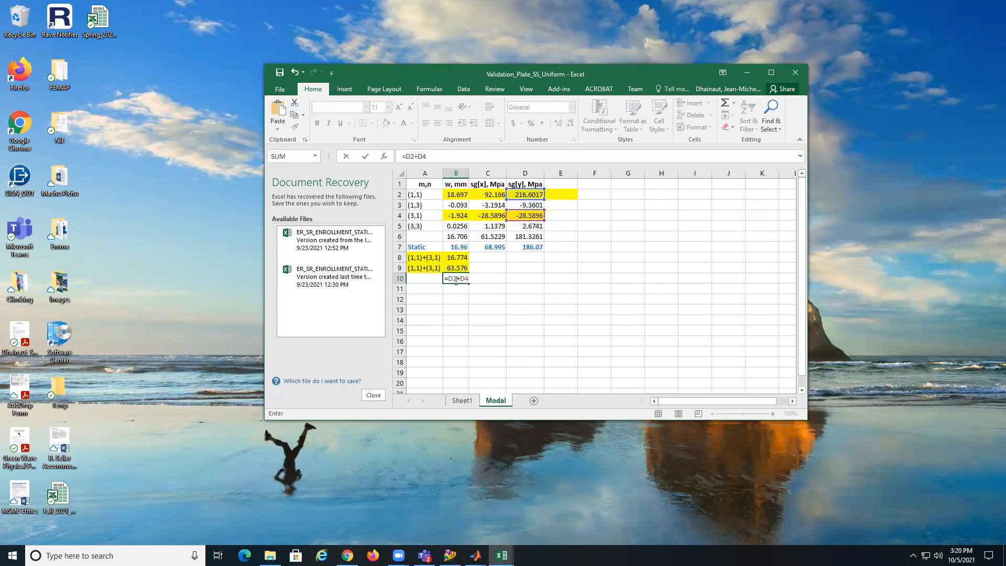
pyautogui.press('Return')
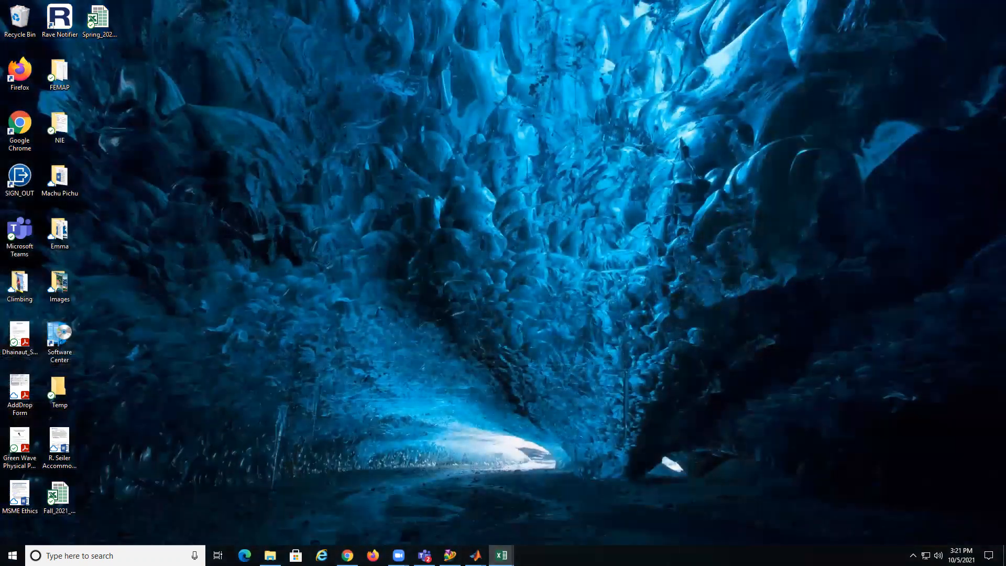
# Step: Switch to the Uniform_Classic_4_modes.m script in MATLAB, set both the m and n loops to 1:2:11, and run it
pyautogui.moveTo(476, 555)
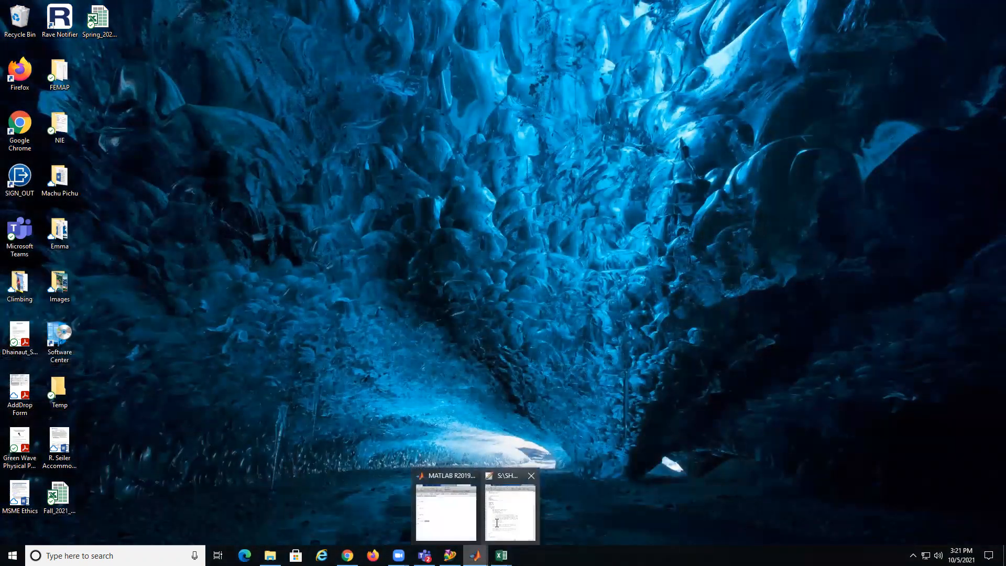
pyautogui.click(511, 502)
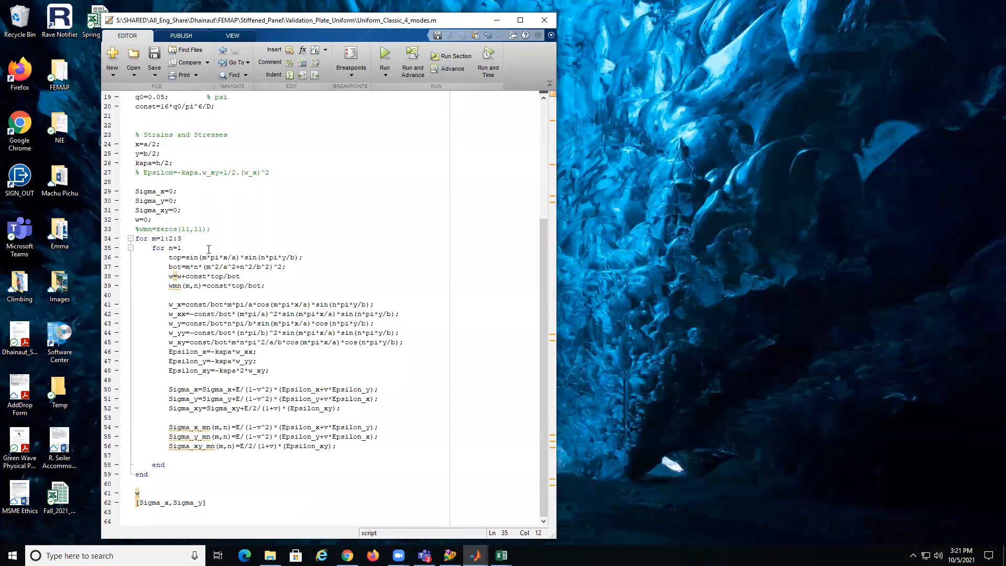
pyautogui.write(':')
pyautogui.press('BackSpace')
pyautogui.write('11')
pyautogui.click(385, 55)
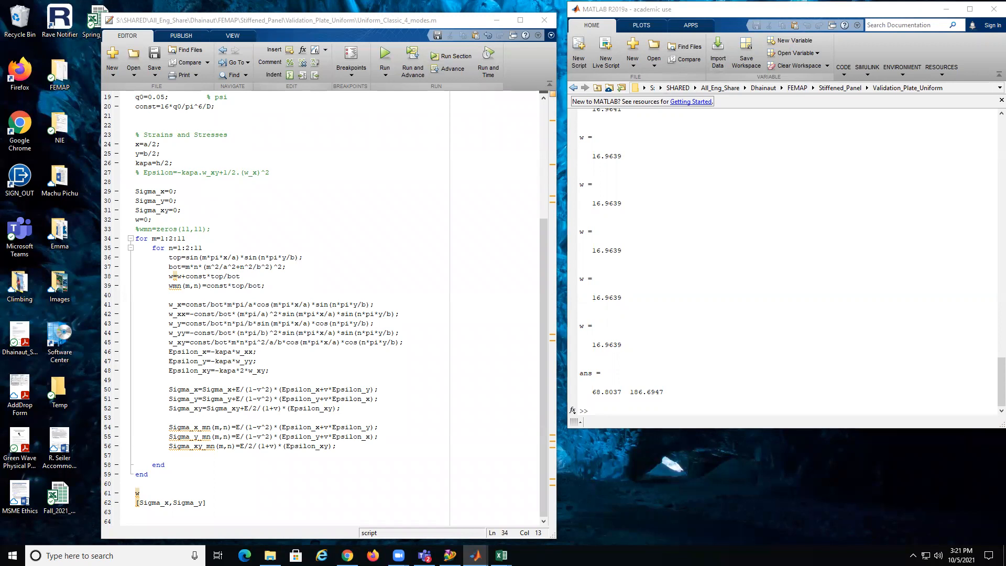
# Step: Place the Excel sheet beside the MATLAB output and compare the Static row's w, sg[x] and sg[y] with the computed results
pyautogui.hotkey('alt', 'Tab')
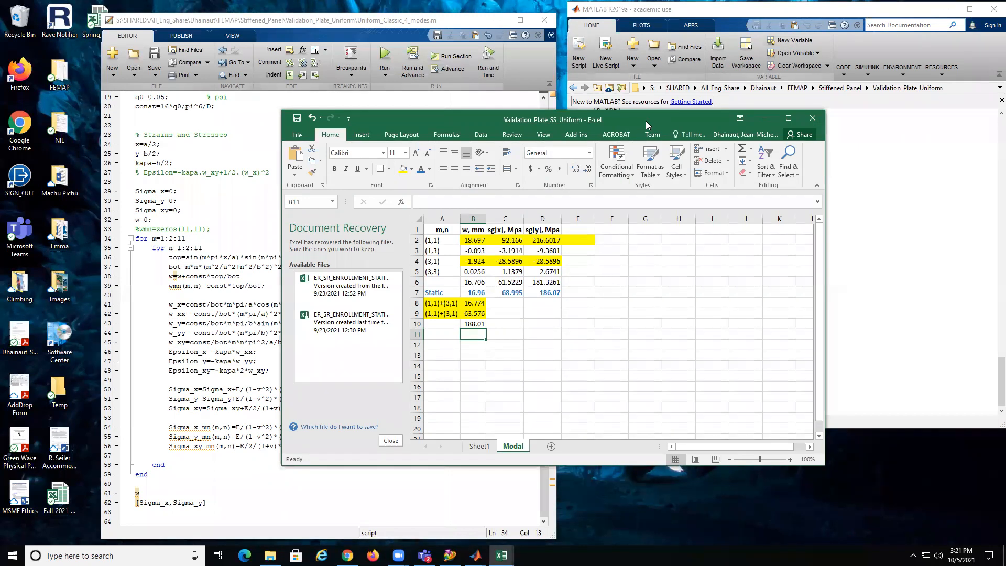
pyautogui.press('super+Right')
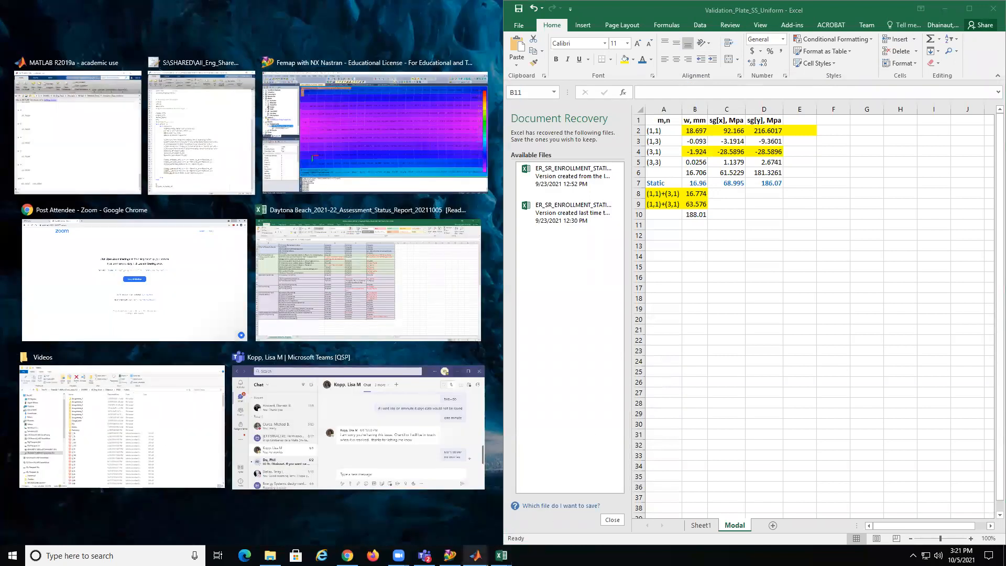
pyautogui.moveTo(475, 554)
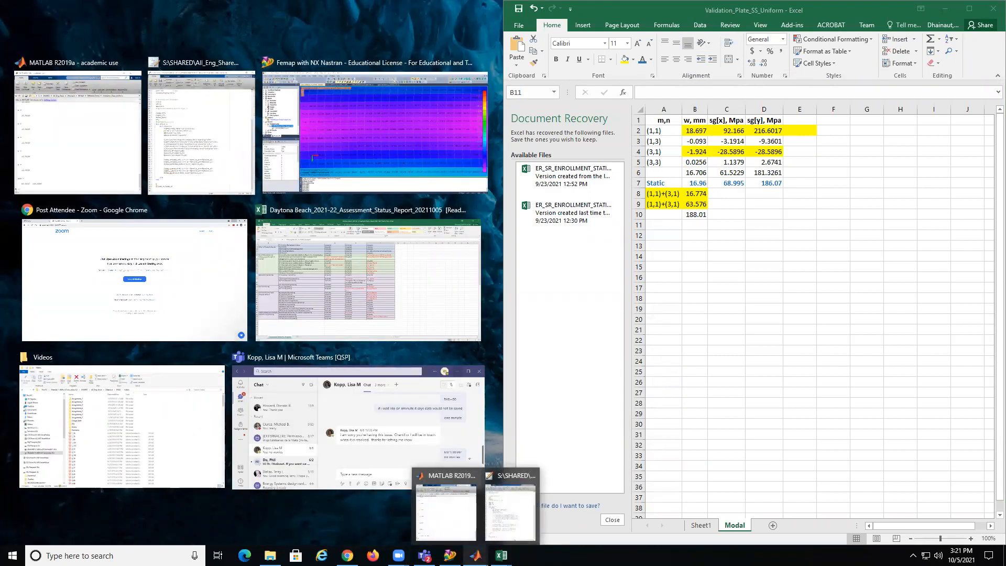
pyautogui.click(501, 554)
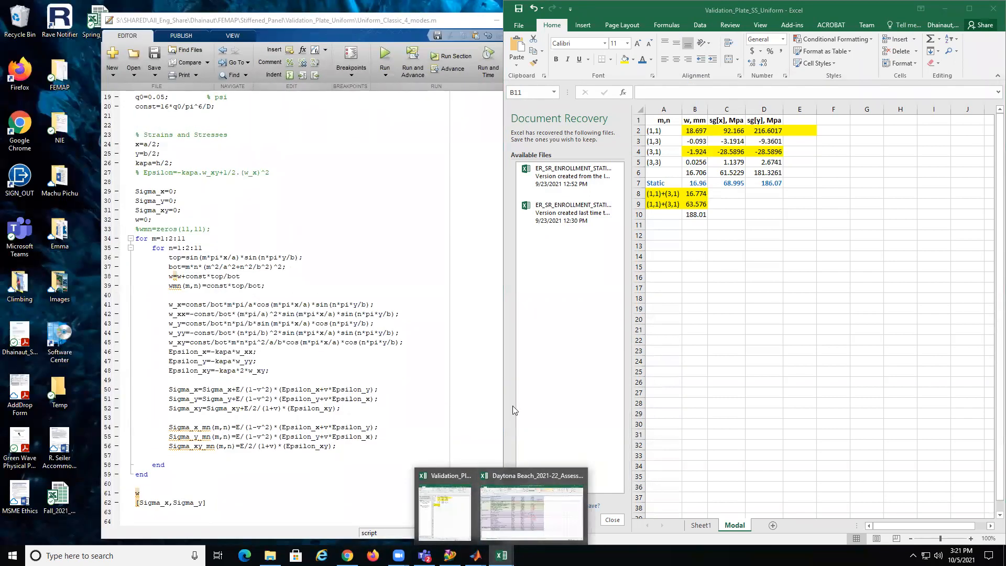
pyautogui.click(461, 492)
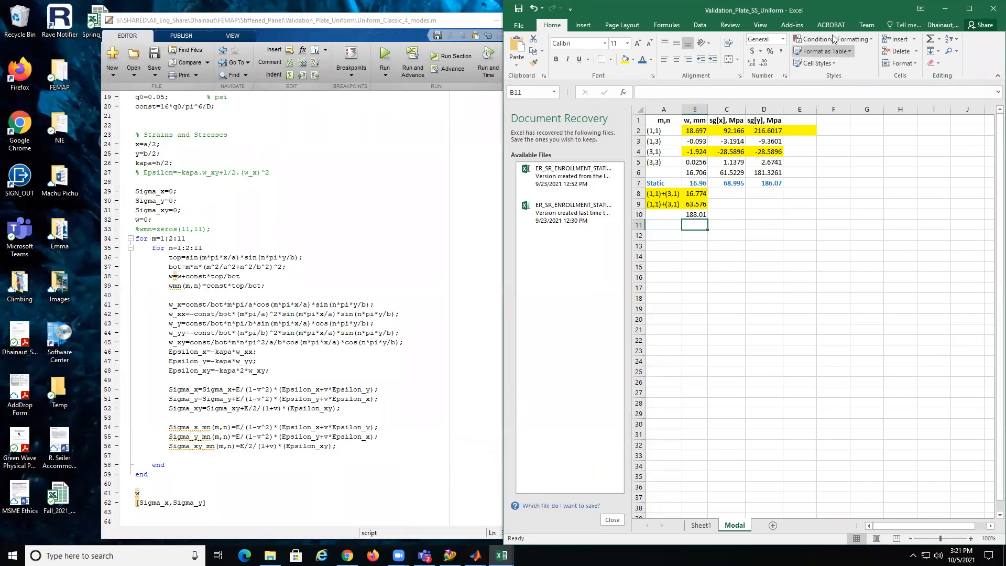
pyautogui.doubleClick(838, 8)
pyautogui.click(228, 231)
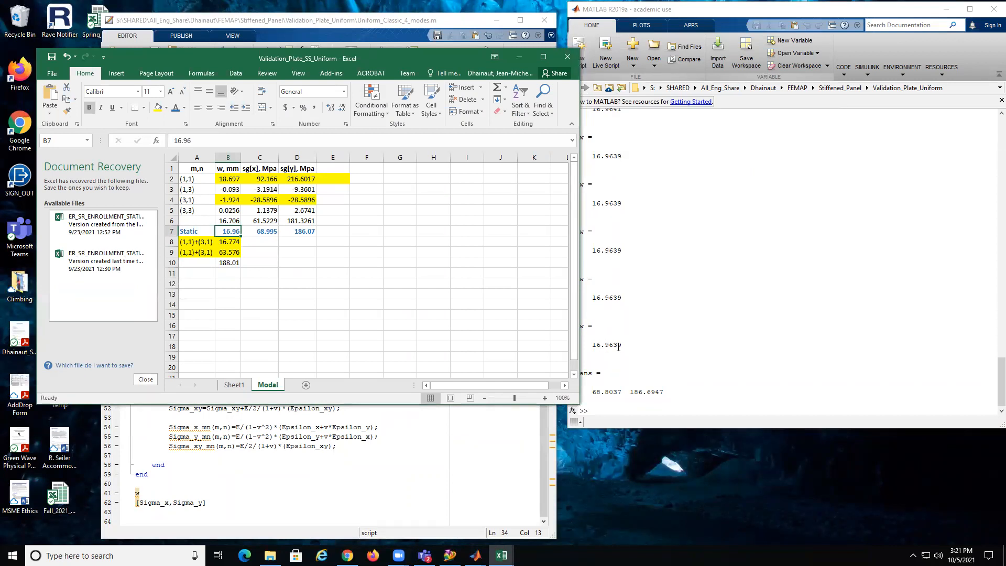
pyautogui.click(265, 233)
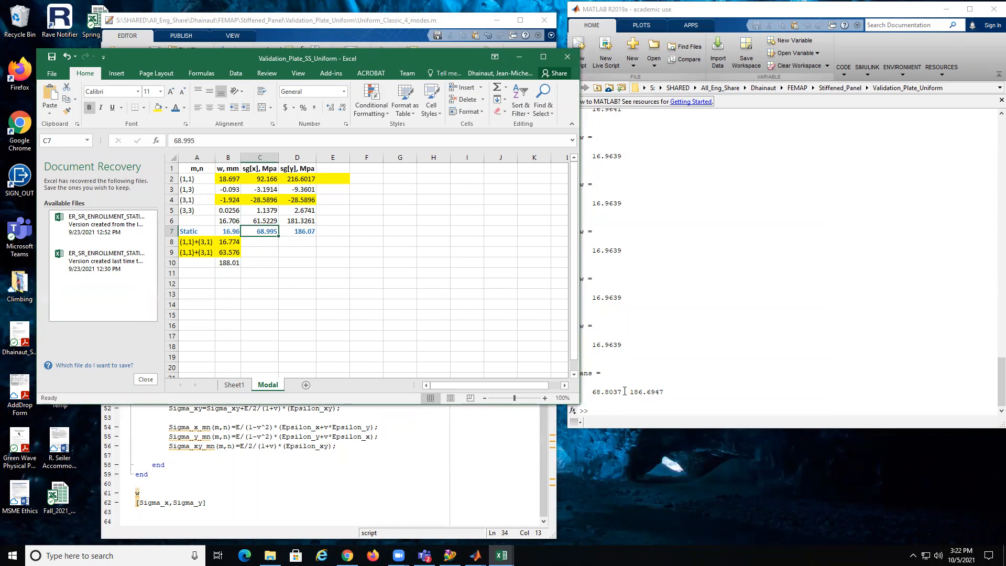
pyautogui.click(304, 232)
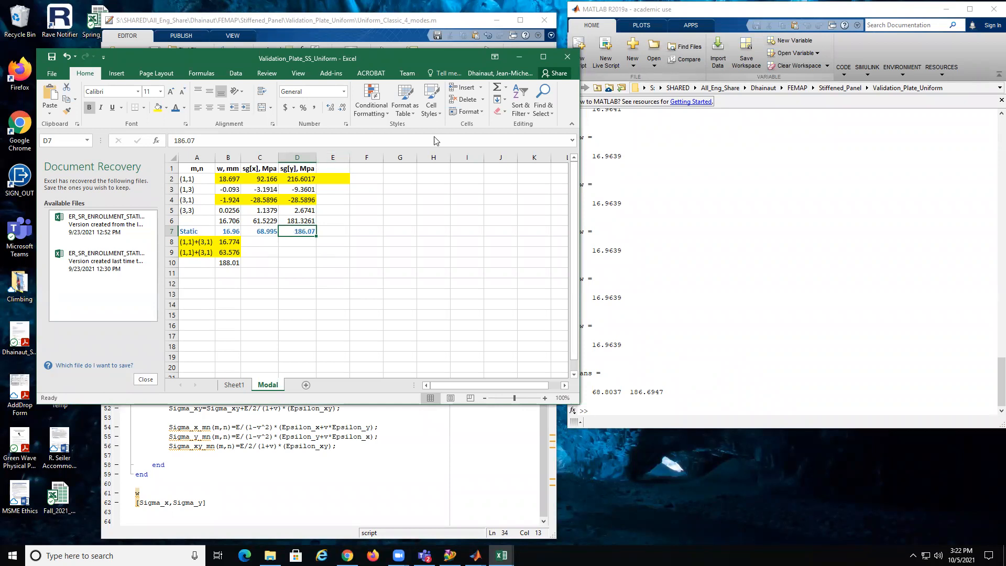
# Step: Minimize the Excel workbook, the MATLAB script editor and the MATLAB main window
pyautogui.click(520, 57)
pyautogui.click(493, 20)
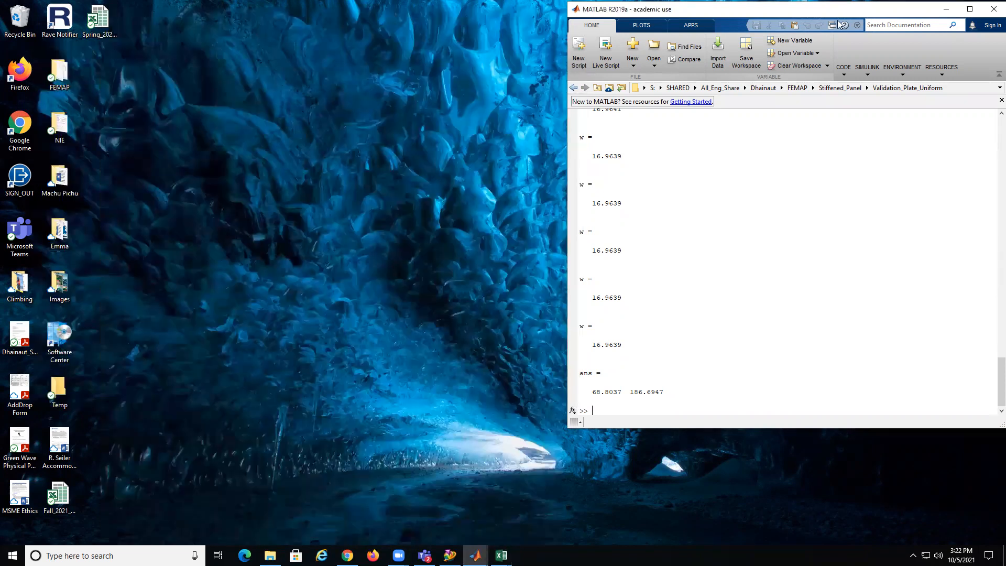
pyautogui.click(944, 9)
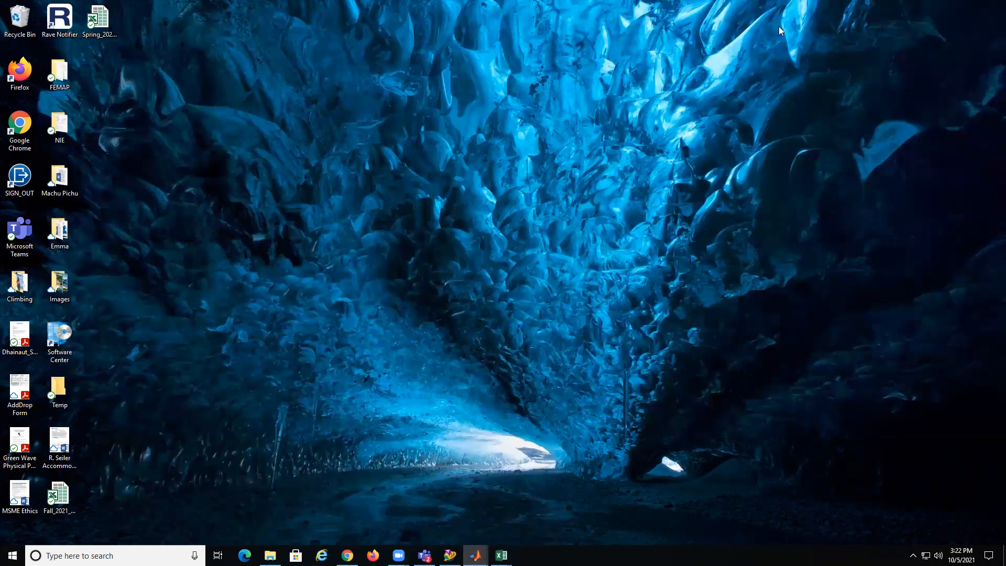